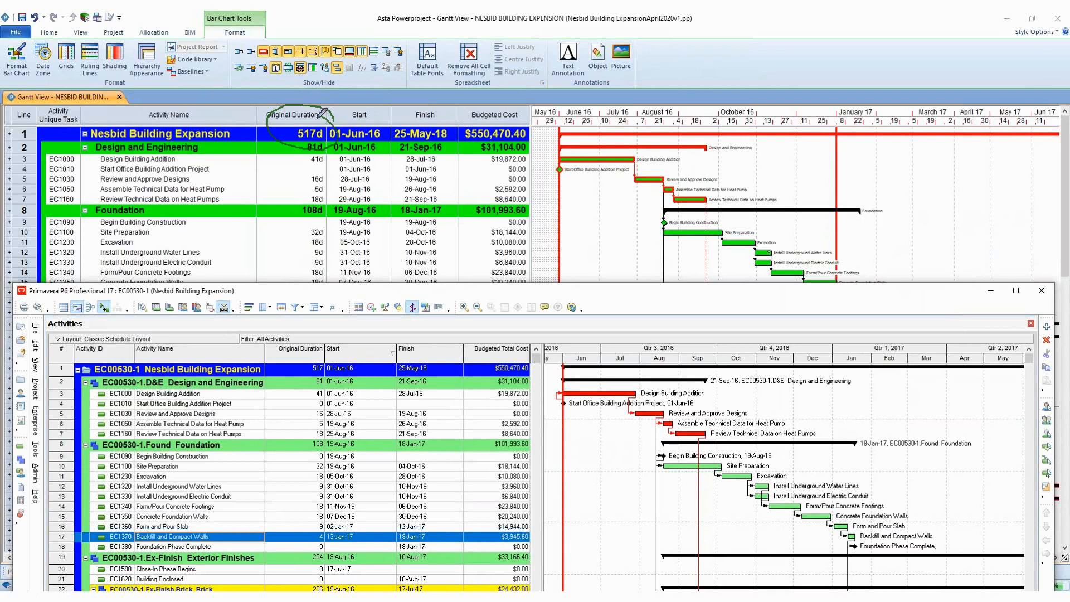
pyautogui.moveTo(330, 356)
pyautogui.mouseDown()
pyautogui.moveTo(307, 334)
pyautogui.moveTo(276, 359)
pyautogui.moveTo(329, 386)
pyautogui.moveTo(337, 346)
pyautogui.mouseUp()
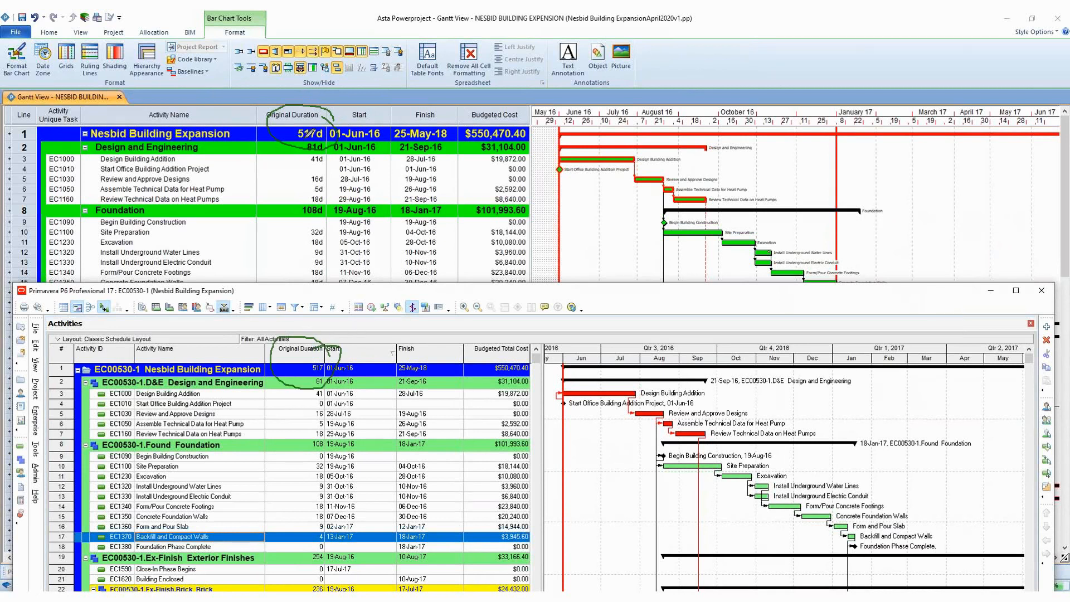
pyautogui.moveTo(507, 107)
pyautogui.mouseDown()
pyautogui.moveTo(487, 106)
pyautogui.moveTo(462, 134)
pyautogui.moveTo(528, 151)
pyautogui.moveTo(521, 112)
pyautogui.moveTo(495, 109)
pyautogui.mouseUp()
pyautogui.moveTo(506, 336)
pyautogui.mouseDown()
pyautogui.moveTo(467, 365)
pyautogui.moveTo(524, 378)
pyautogui.moveTo(523, 354)
pyautogui.moveTo(491, 336)
pyautogui.mouseUp()
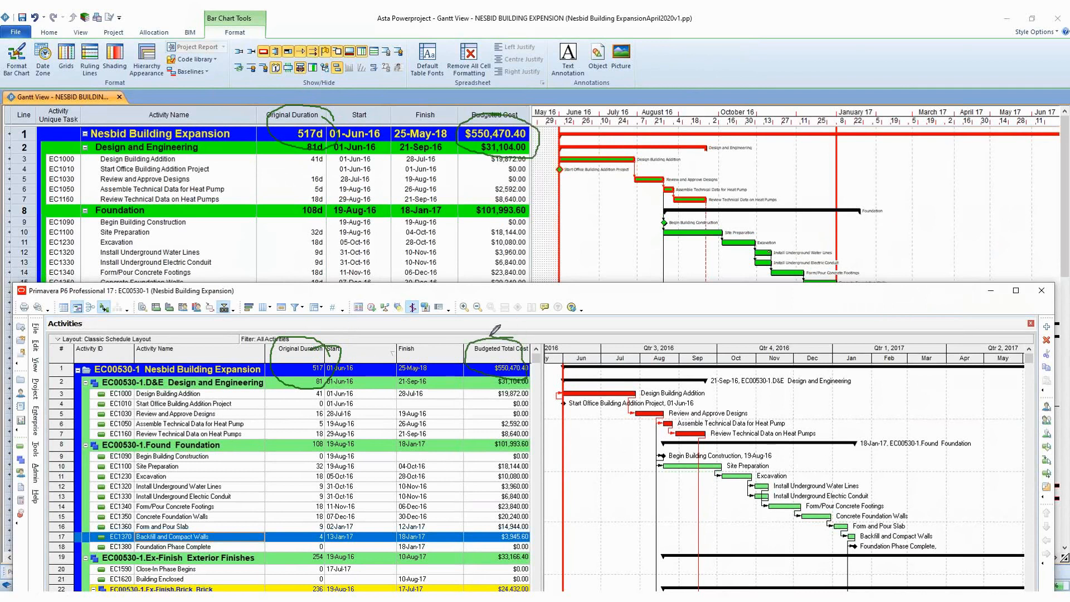
pyautogui.moveTo(444, 120)
pyautogui.mouseDown()
pyautogui.moveTo(413, 115)
pyautogui.moveTo(395, 137)
pyautogui.moveTo(458, 137)
pyautogui.moveTo(453, 117)
pyautogui.mouseUp()
pyautogui.moveTo(423, 340)
pyautogui.mouseDown()
pyautogui.moveTo(396, 365)
pyautogui.moveTo(449, 385)
pyautogui.moveTo(462, 341)
pyautogui.moveTo(437, 347)
pyautogui.mouseUp()
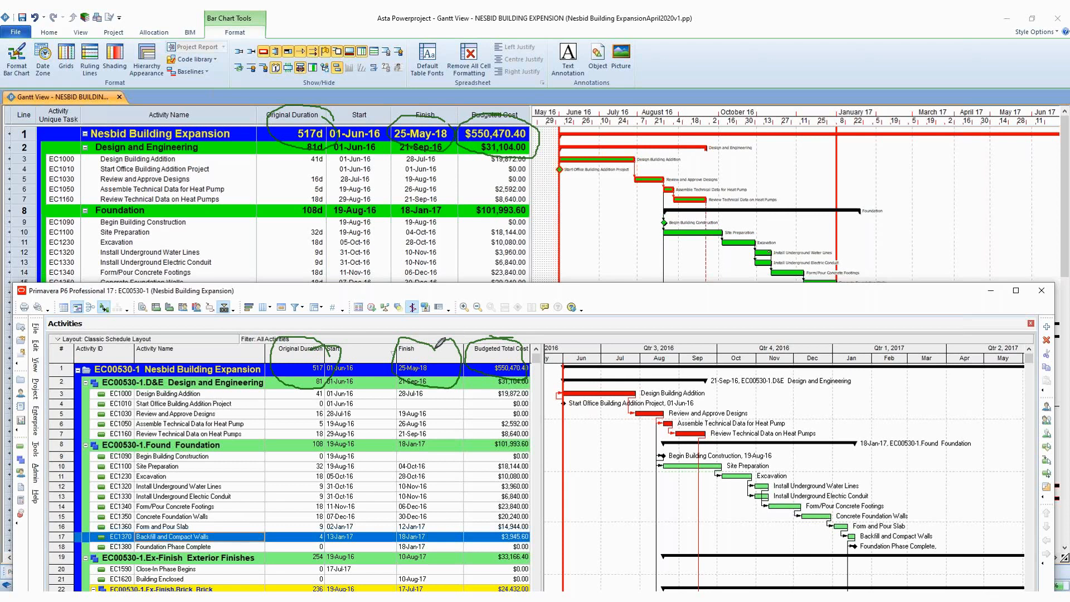
pyautogui.moveTo(368, 352); pyautogui.dragTo(391, 341)
pyautogui.moveTo(574, 163)
pyautogui.mouseDown()
pyautogui.moveTo(600, 149)
pyautogui.moveTo(577, 168)
pyautogui.mouseUp()
pyautogui.moveTo(580, 385)
pyautogui.mouseDown()
pyautogui.moveTo(629, 415)
pyautogui.moveTo(647, 393)
pyautogui.mouseUp()
pyautogui.moveTo(640, 146)
pyautogui.mouseDown()
pyautogui.moveTo(618, 162)
pyautogui.moveTo(646, 151)
pyautogui.mouseUp()
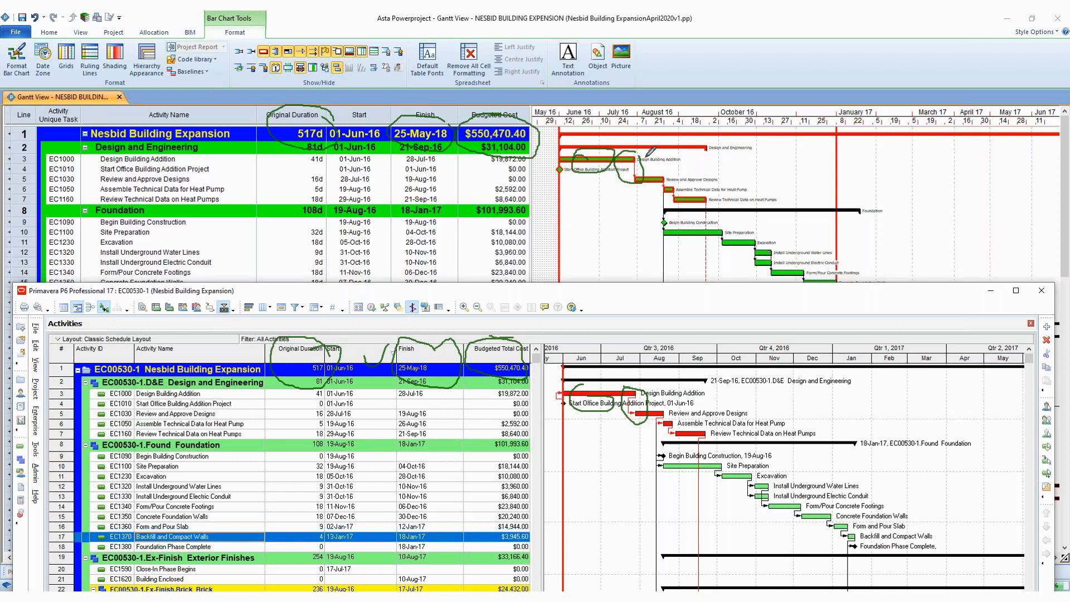
pyautogui.moveTo(495, 137)
pyautogui.mouseDown()
pyautogui.moveTo(511, 214)
pyautogui.moveTo(438, 177)
pyautogui.mouseUp()
pyautogui.moveTo(527, 372)
pyautogui.mouseDown()
pyautogui.moveTo(471, 392)
pyautogui.moveTo(543, 385)
pyautogui.moveTo(510, 372)
pyautogui.mouseUp()
pyautogui.moveTo(443, 142)
pyautogui.mouseDown()
pyautogui.moveTo(433, 208)
pyautogui.moveTo(479, 134)
pyautogui.mouseUp()
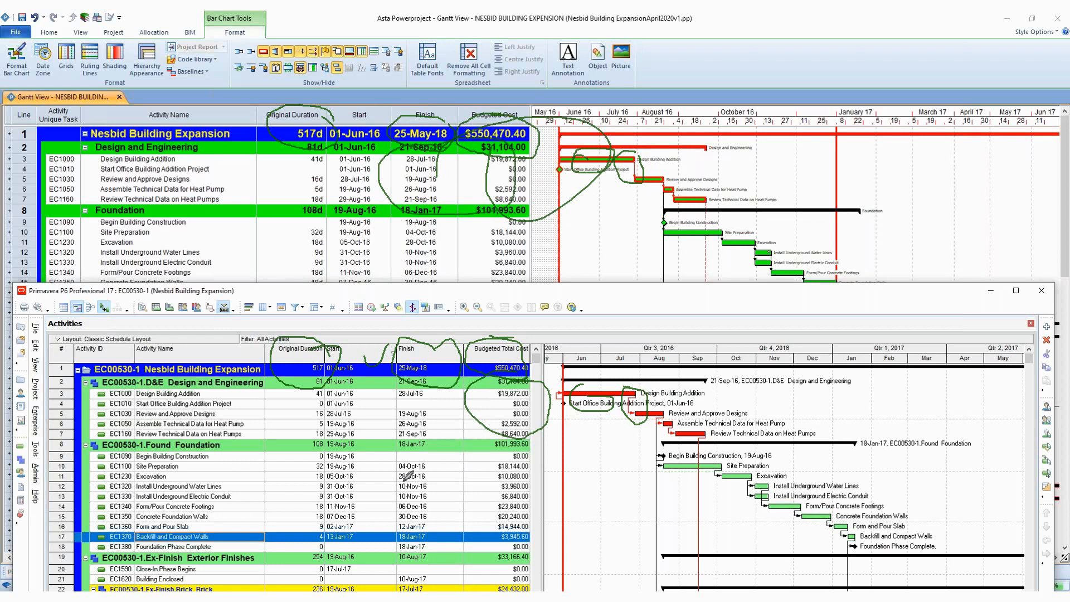
pyautogui.moveTo(427, 397); pyautogui.dragTo(484, 358)
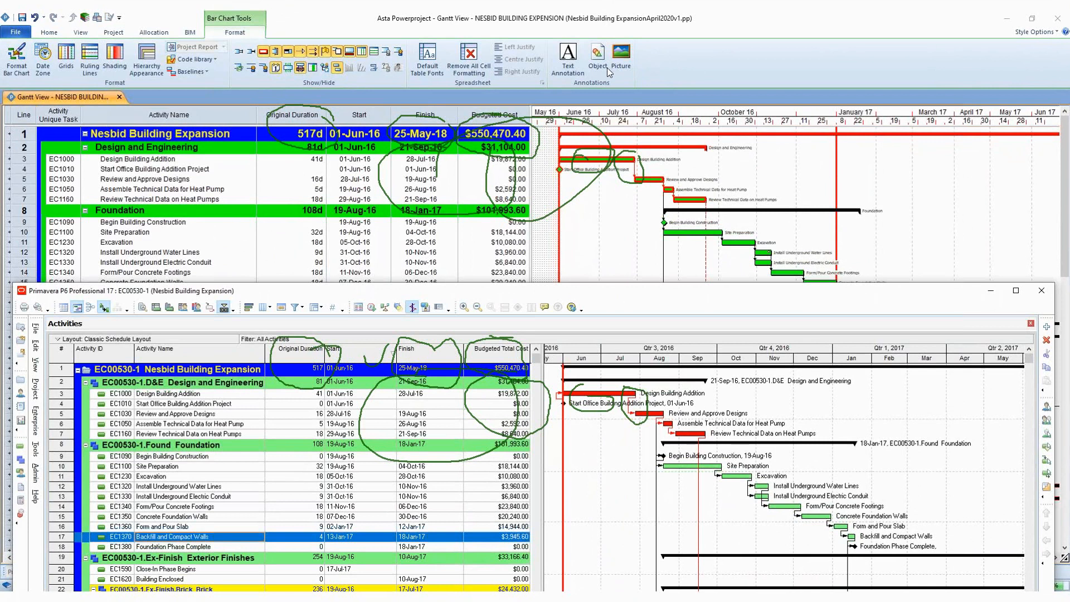
pyautogui.press('Escape')
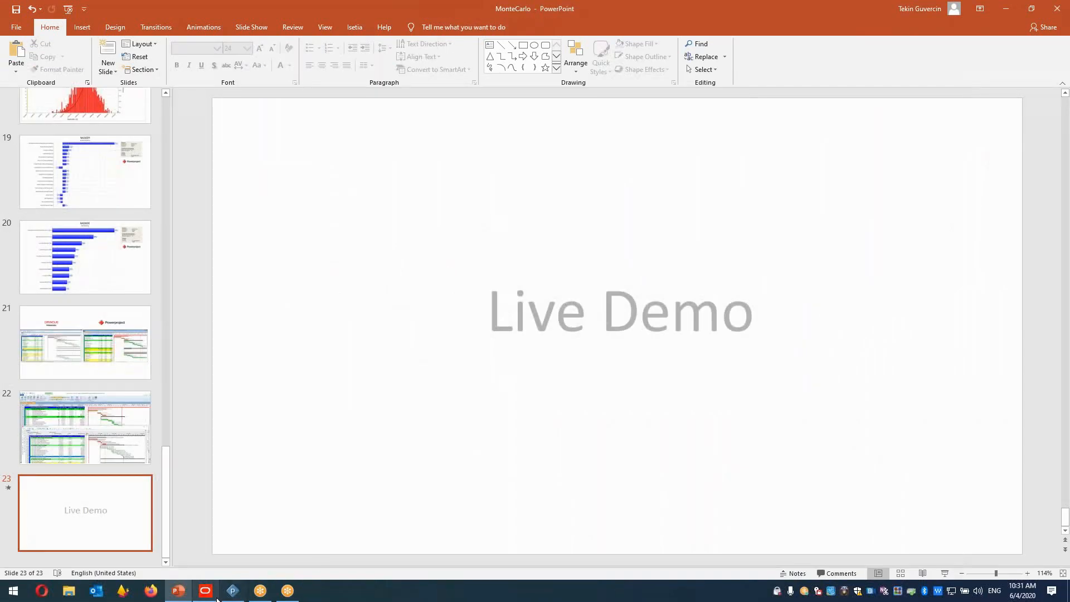
# Switch to Primavera P6, maximize its window and review the Nesbid Building Expansion activity table and Gantt chart.
pyautogui.click(239, 552)
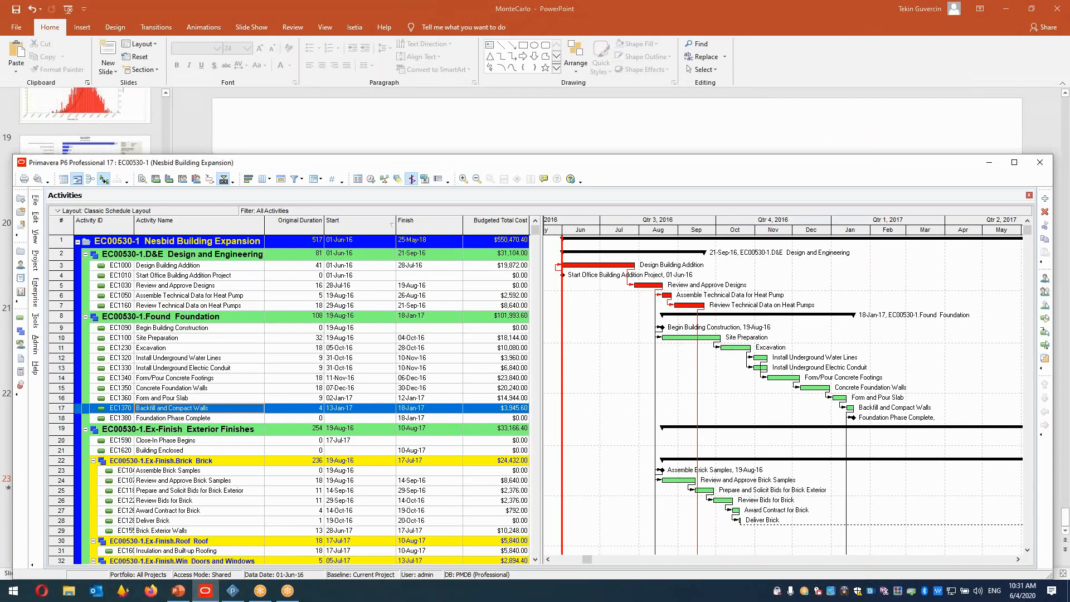
pyautogui.click(1012, 166)
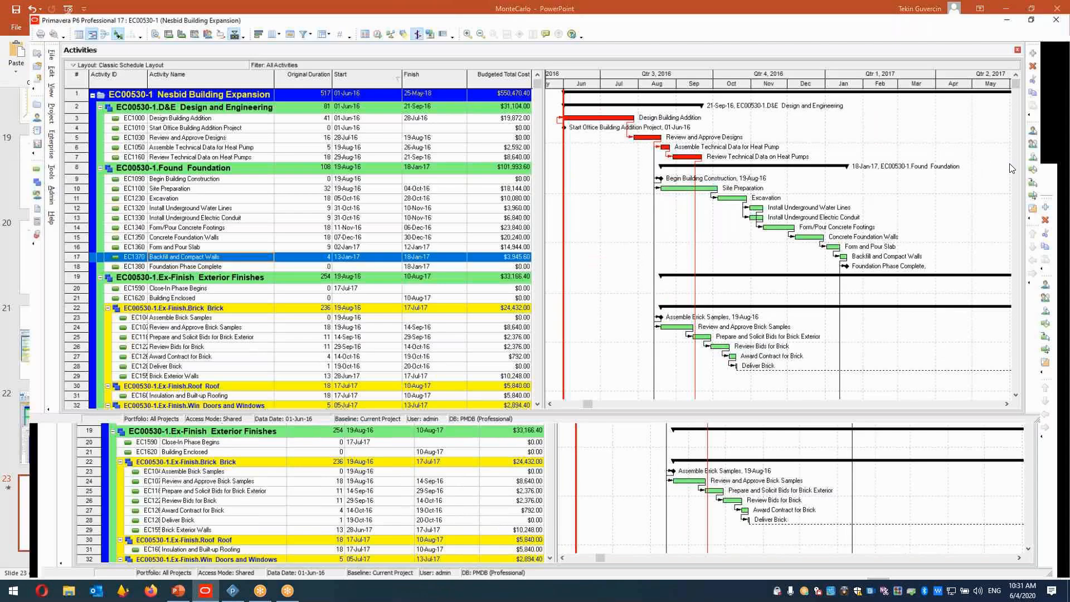
pyautogui.moveTo(540, 90); pyautogui.dragTo(618, 96)
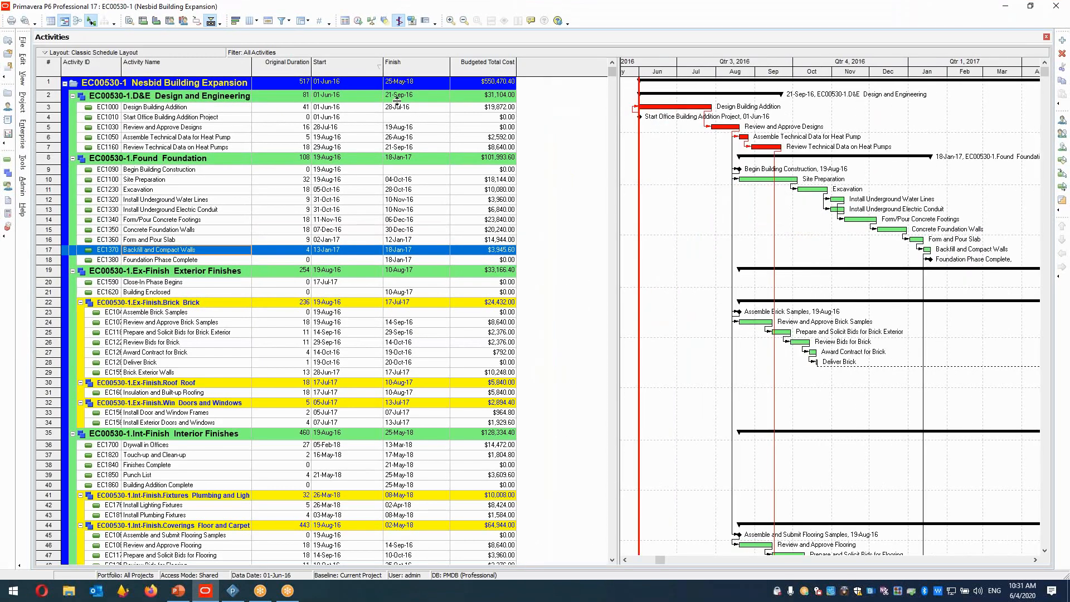
pyautogui.click(96, 108)
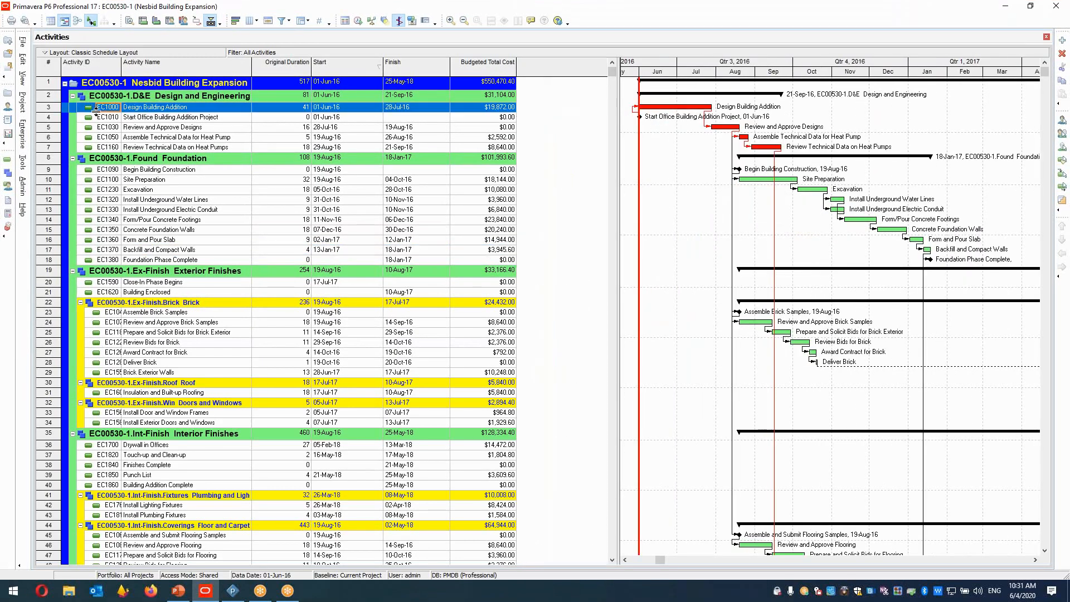
pyautogui.click(65, 84)
pyautogui.click(51, 84)
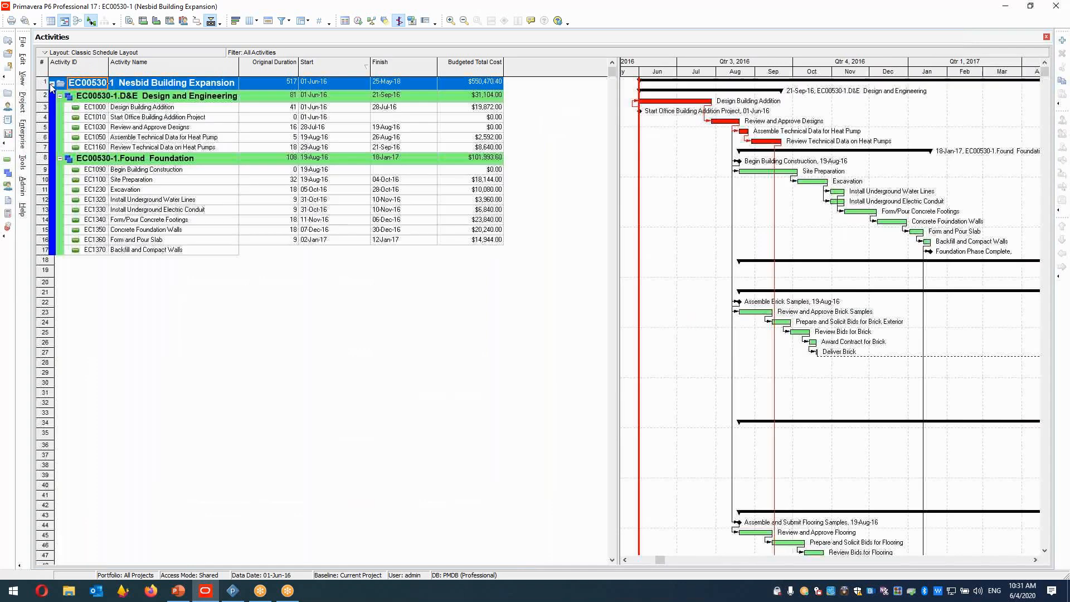
pyautogui.moveTo(618, 65); pyautogui.dragTo(518, 75)
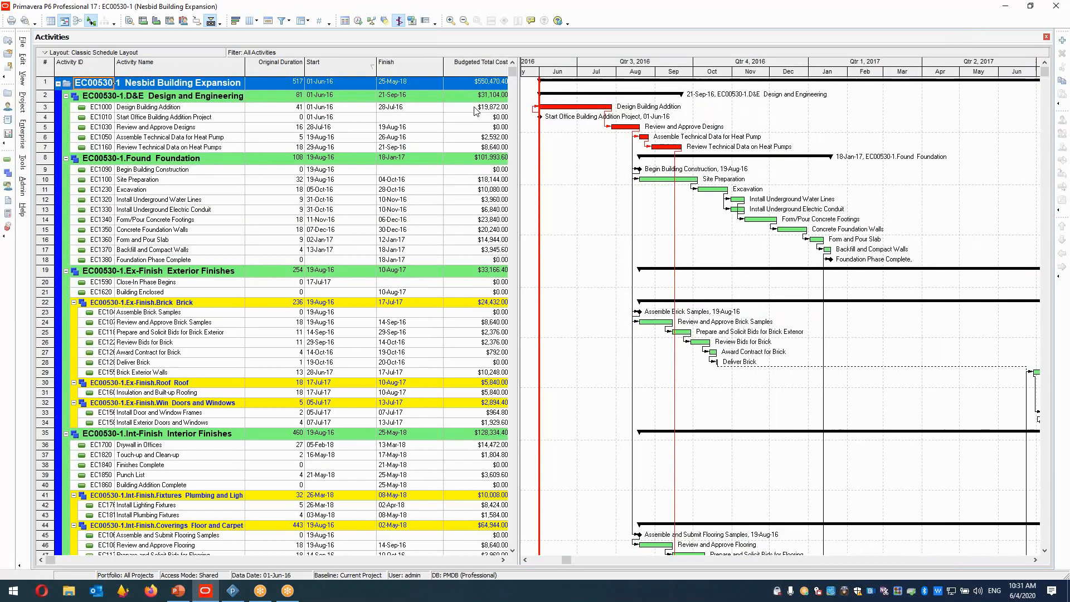
# Switch to Asta Powerproject and browse the file types offered in the Open dialog, then close it.
pyautogui.click(232, 599)
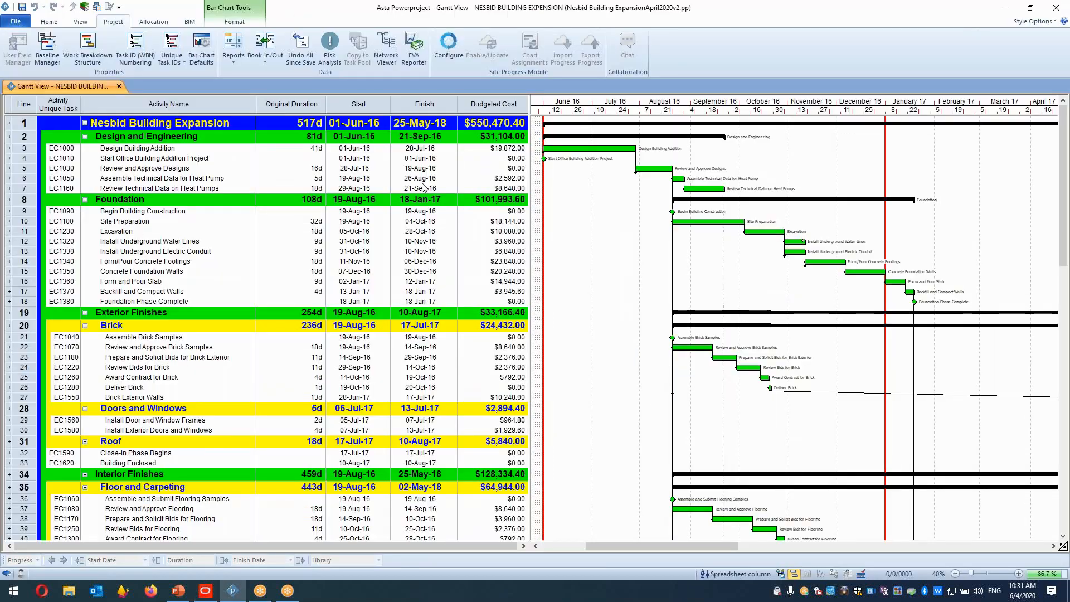
pyautogui.click(15, 21)
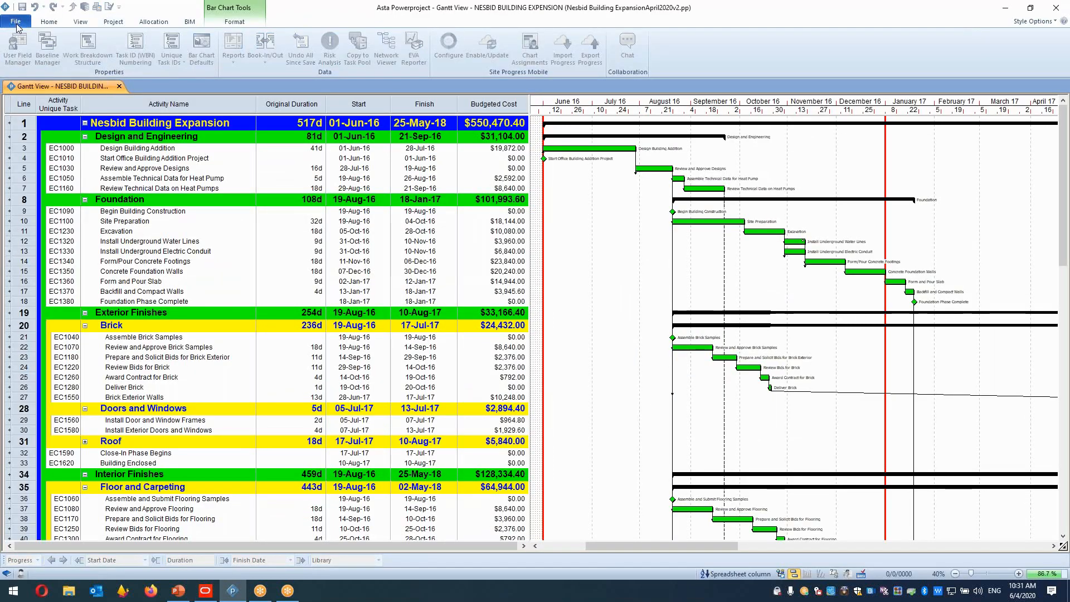
pyautogui.click(34, 70)
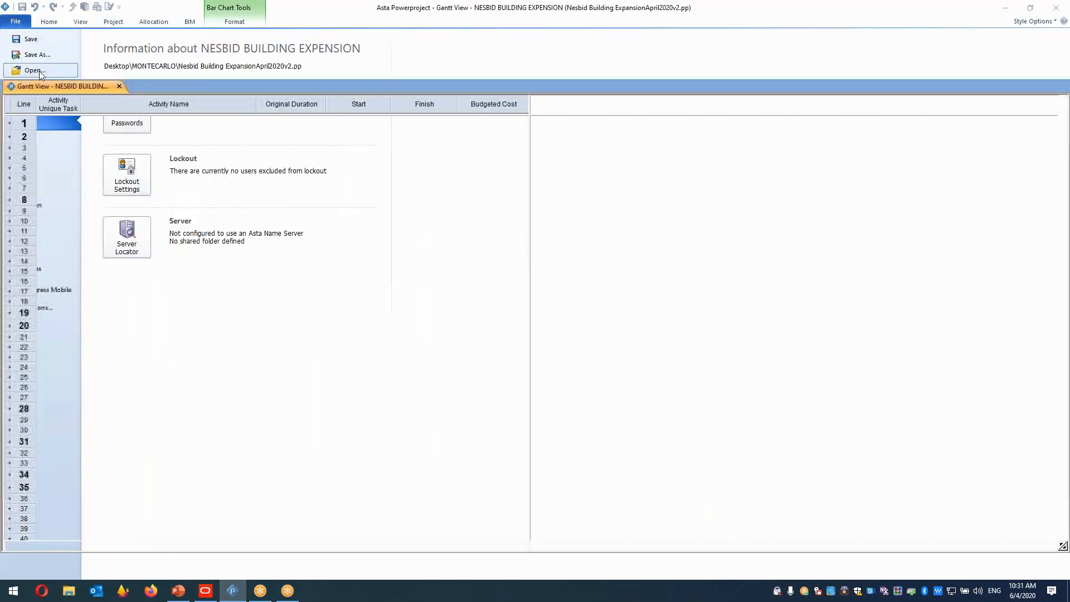
pyautogui.click(513, 373)
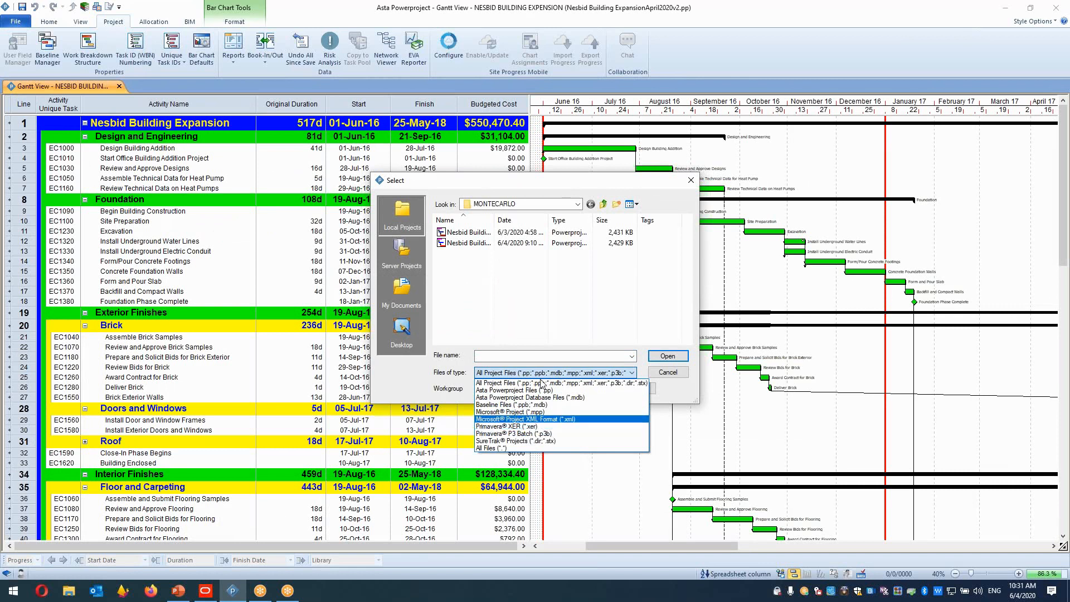
pyautogui.click(699, 185)
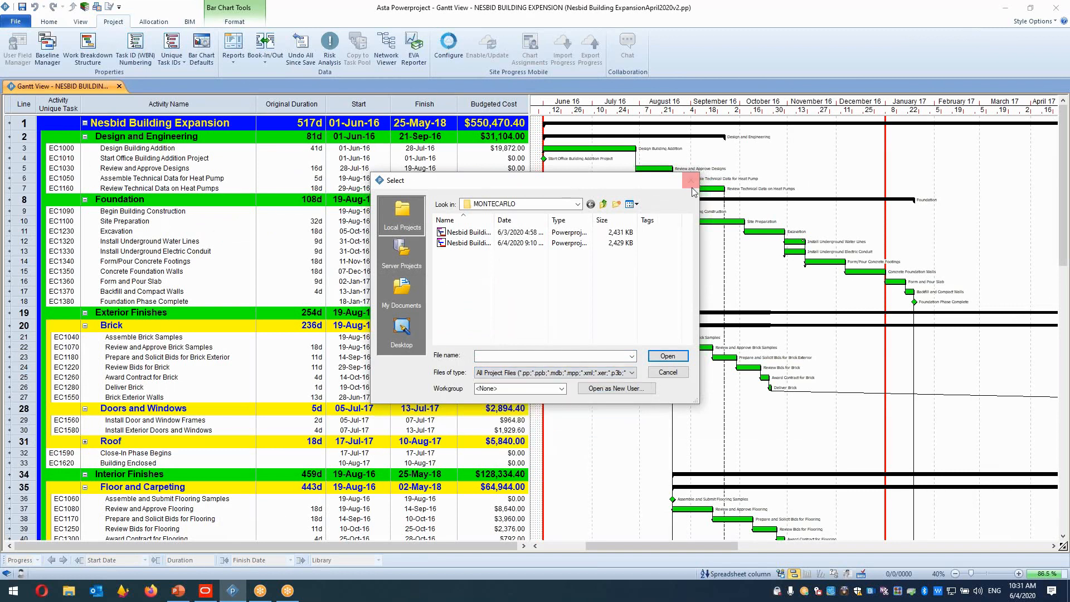
pyautogui.click(698, 184)
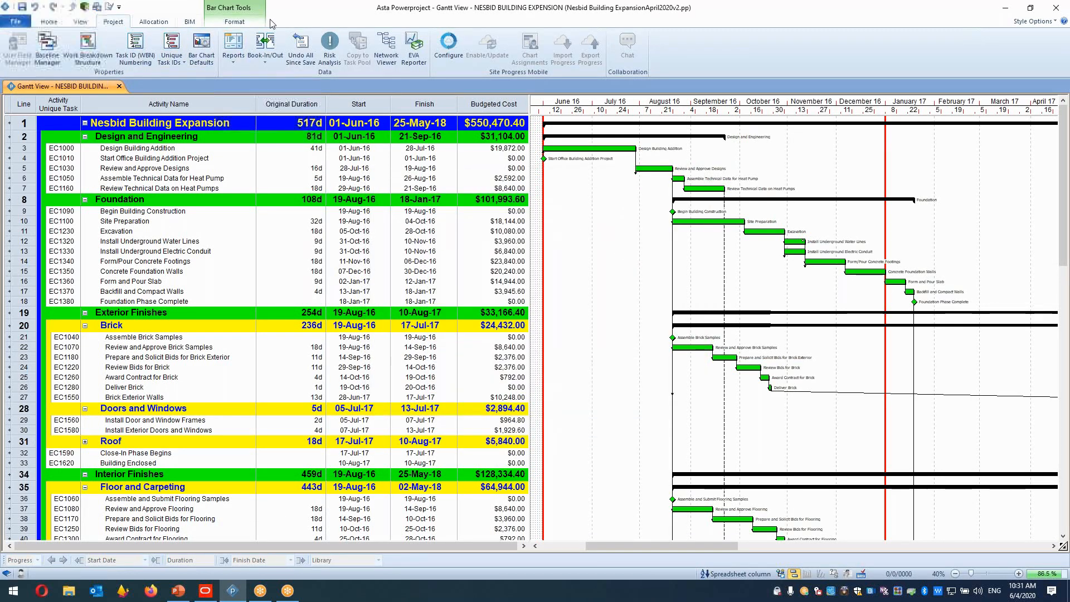
# Toggle a bar chart Show/Hide display option and highlight the Activity Name, Original Duration, Start, Finish and Budgeted Cost columns.
pyautogui.click(235, 21)
pyautogui.click(265, 42)
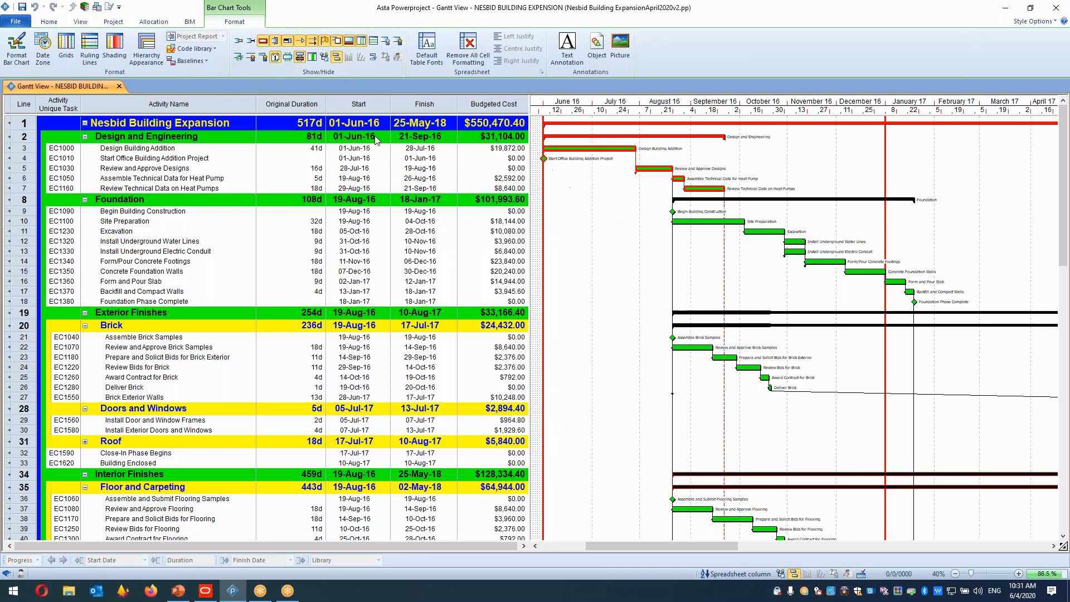
pyautogui.click(169, 104)
pyautogui.click(292, 104)
pyautogui.click(359, 103)
pyautogui.click(494, 103)
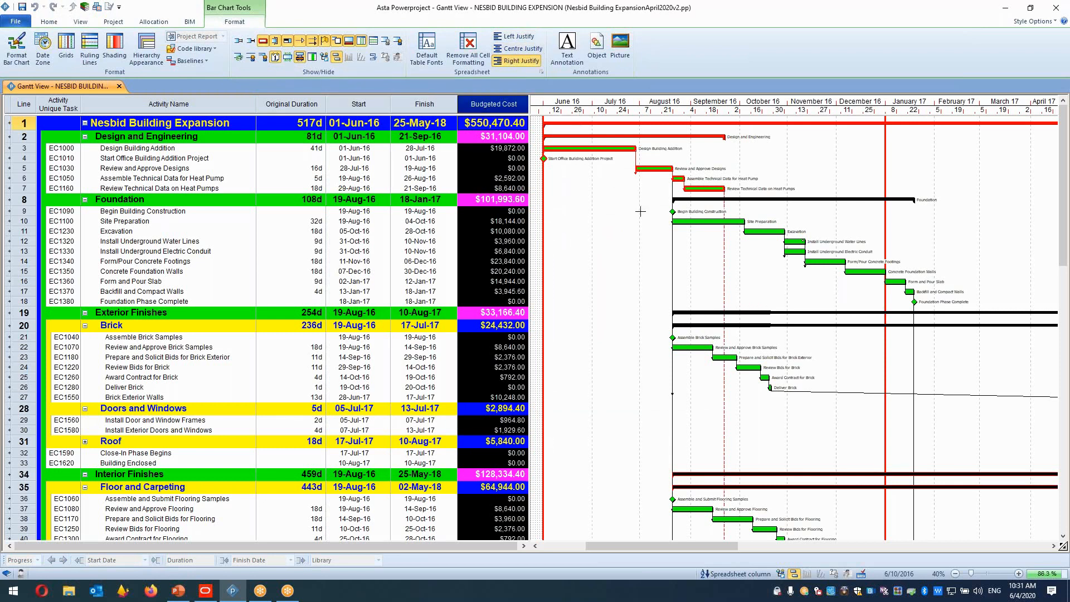
pyautogui.press('Escape')
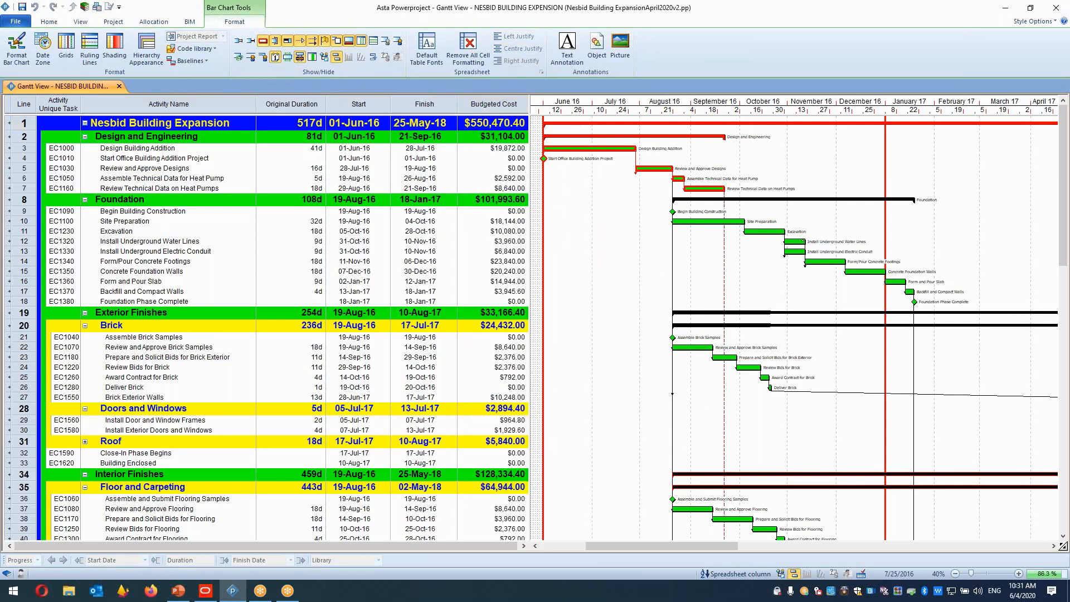
pyautogui.moveTo(1063, 209); pyautogui.dragTo(128, 145)
# Open Risk Analysis and compare the distribution options, keeping Monte Carlo sampling with Skewed triangular distribution.
pyautogui.click(188, 25)
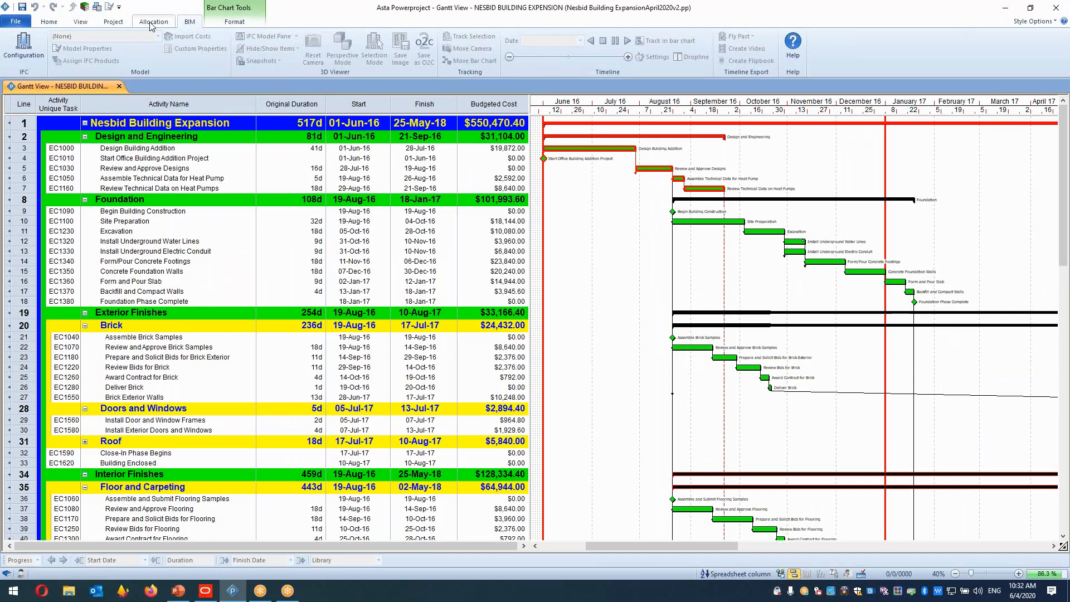
pyautogui.click(116, 24)
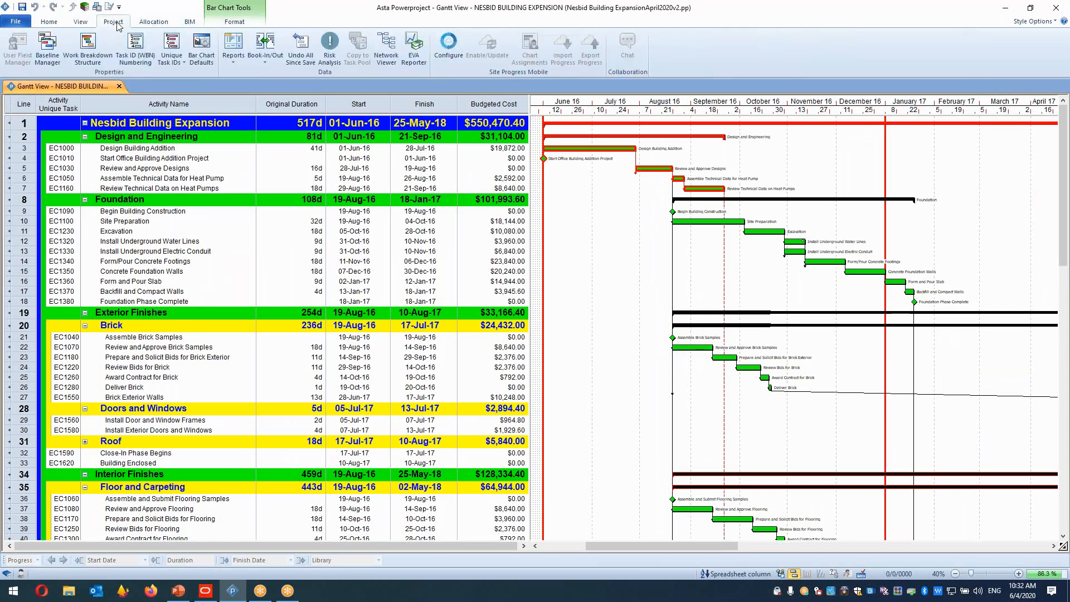
pyautogui.click(329, 55)
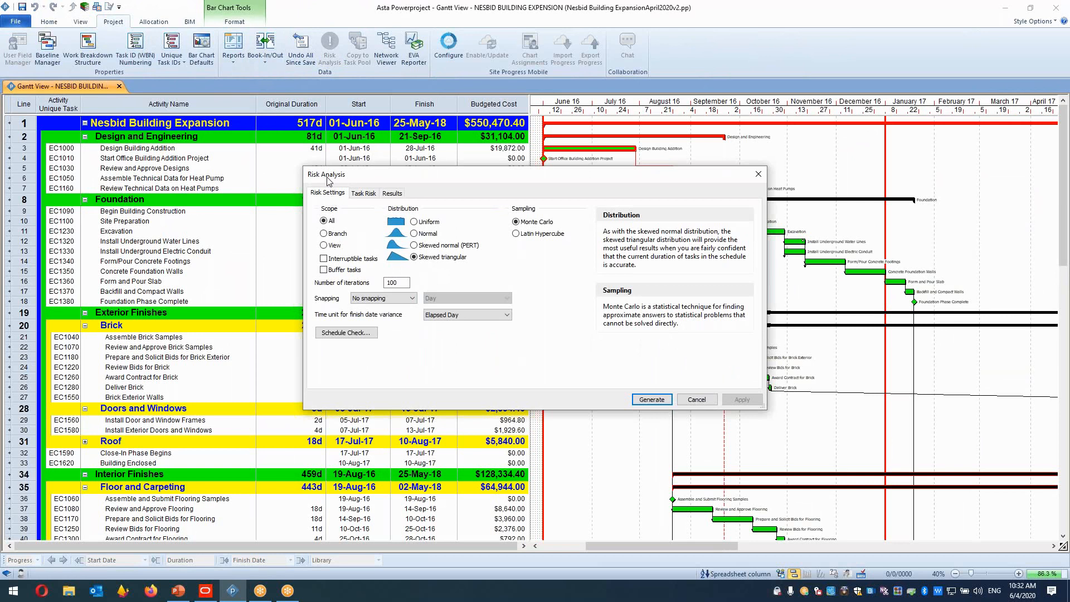
pyautogui.click(536, 223)
pyautogui.click(535, 225)
pyautogui.click(535, 226)
pyautogui.click(535, 226)
pyautogui.click(535, 225)
pyautogui.click(407, 259)
pyautogui.click(407, 259)
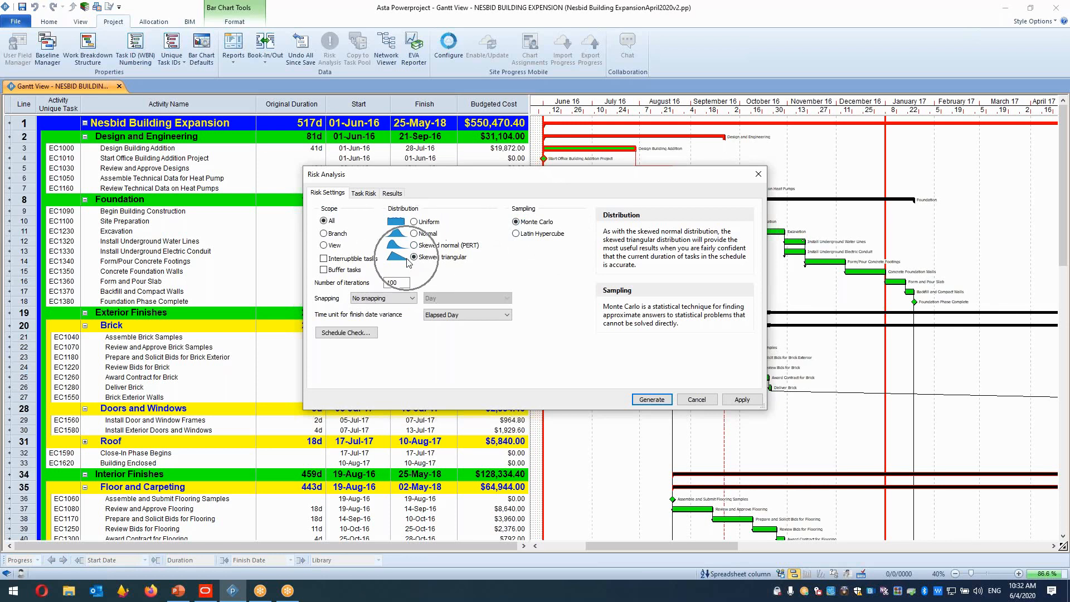
pyautogui.click(423, 225)
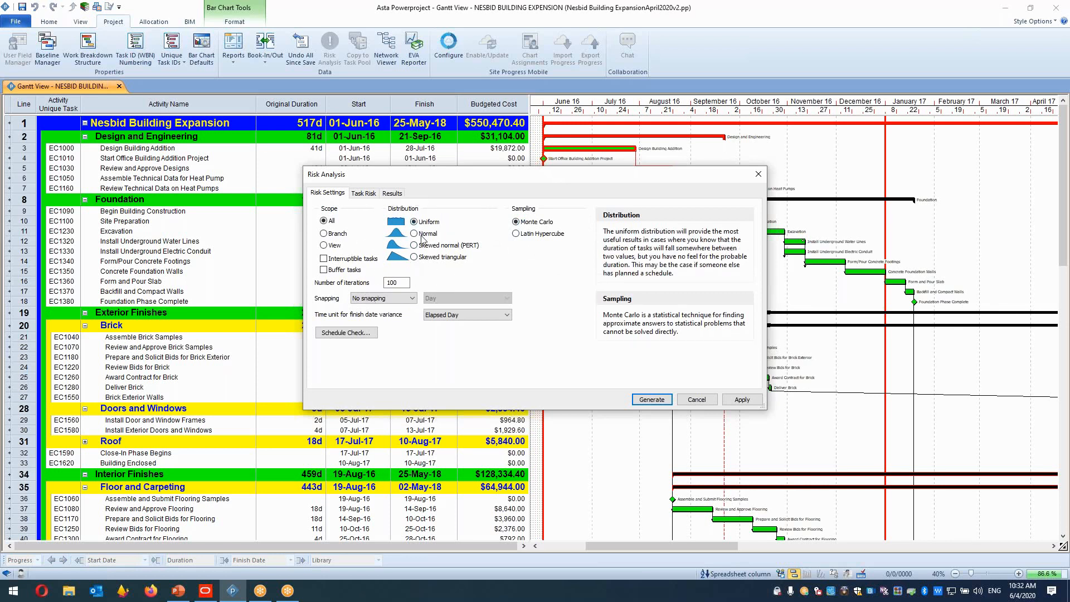
pyautogui.click(422, 235)
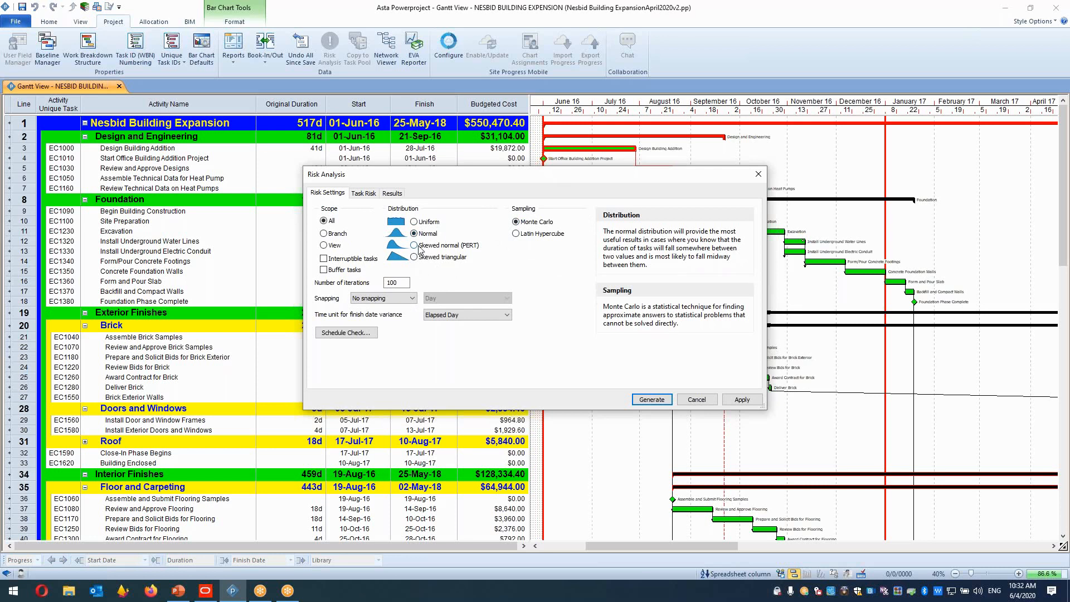
pyautogui.click(421, 248)
pyautogui.click(421, 260)
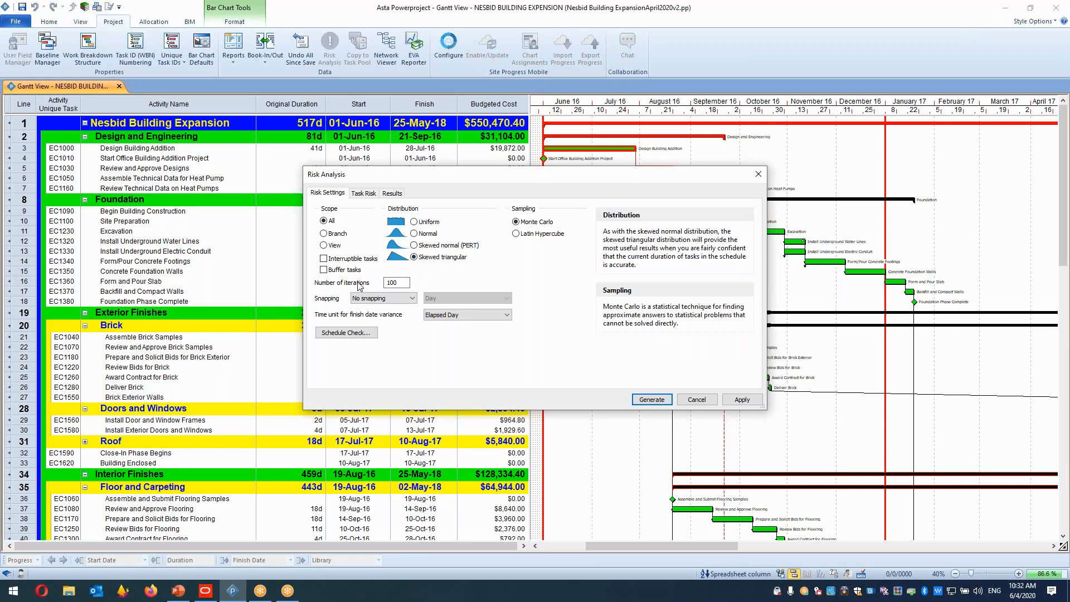
# Set the default minimum duration on the Task Risk tab to 80%.
pyautogui.click(402, 284)
pyautogui.moveTo(405, 285); pyautogui.dragTo(371, 282)
pyautogui.click(364, 194)
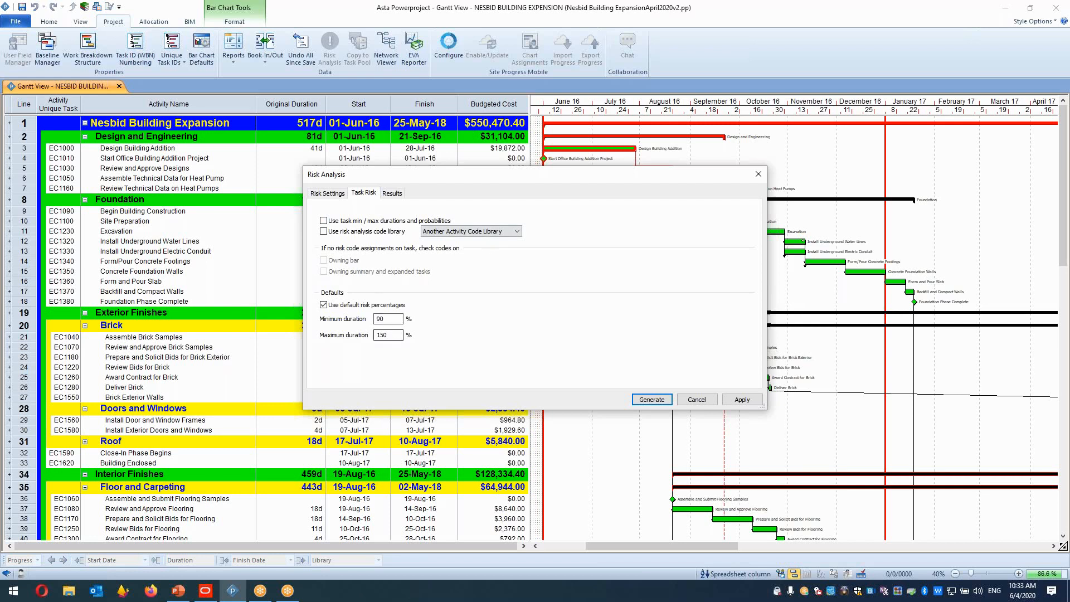
pyautogui.moveTo(393, 320); pyautogui.dragTo(327, 321)
pyautogui.write('80')
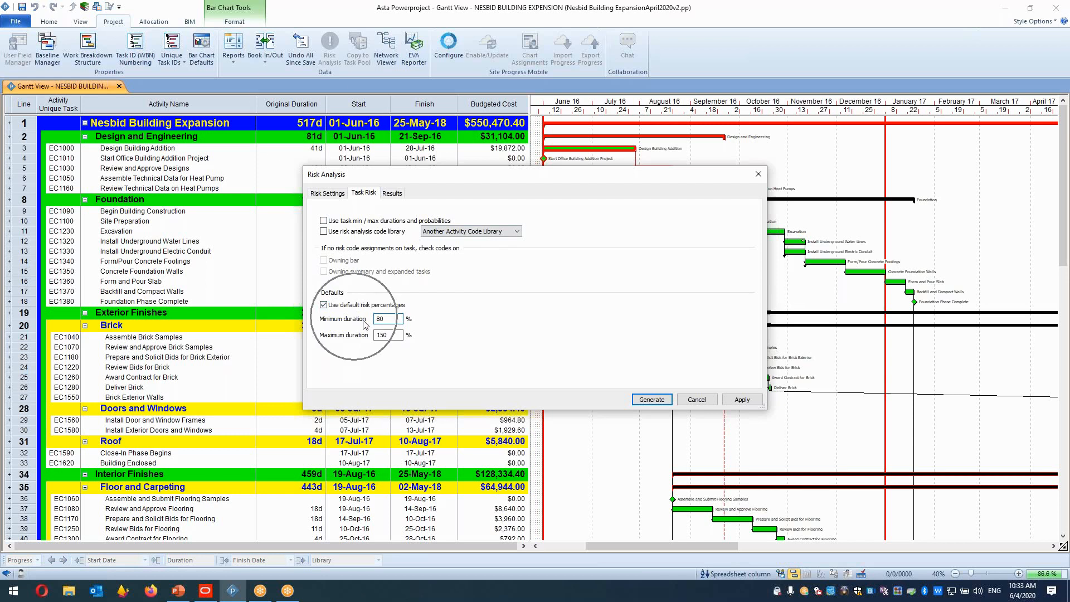
# Change the default minimum duration to 70%.
pyautogui.press('Tab')
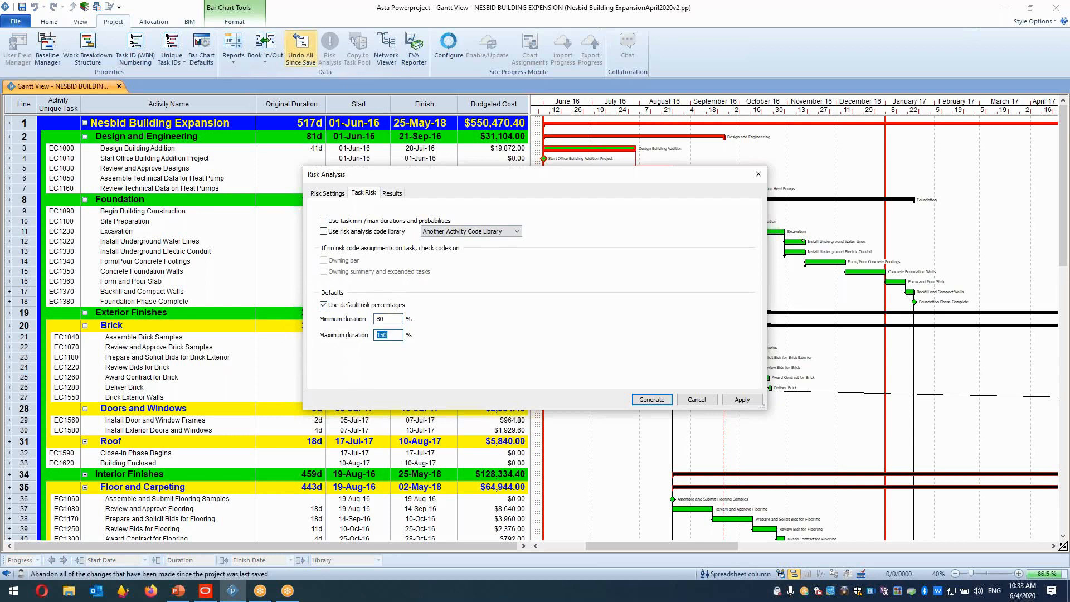
pyautogui.hotkey('shift', 'Tab')
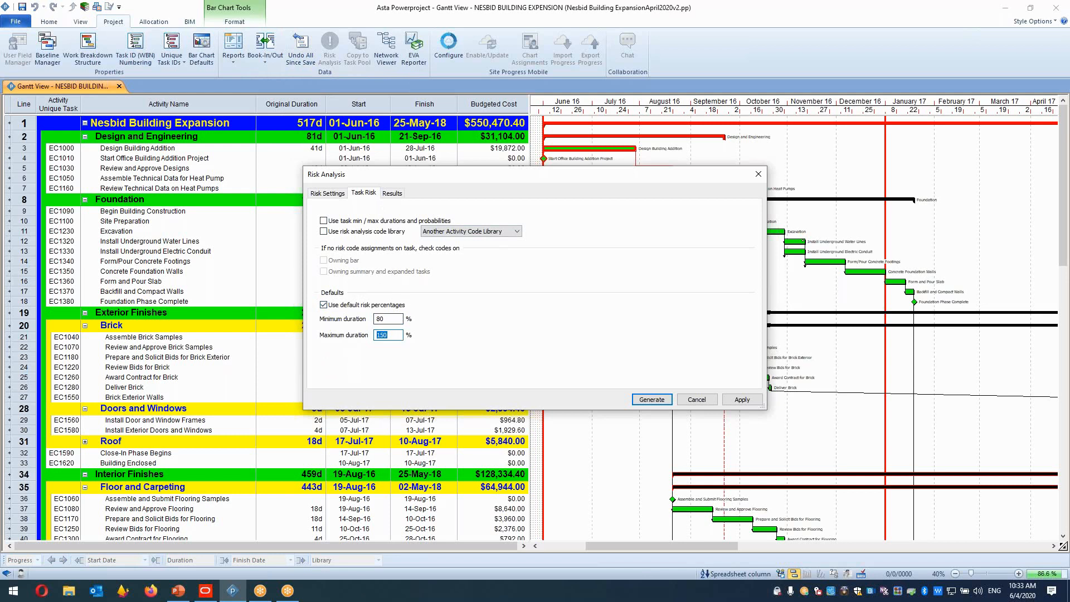
pyautogui.write('70')
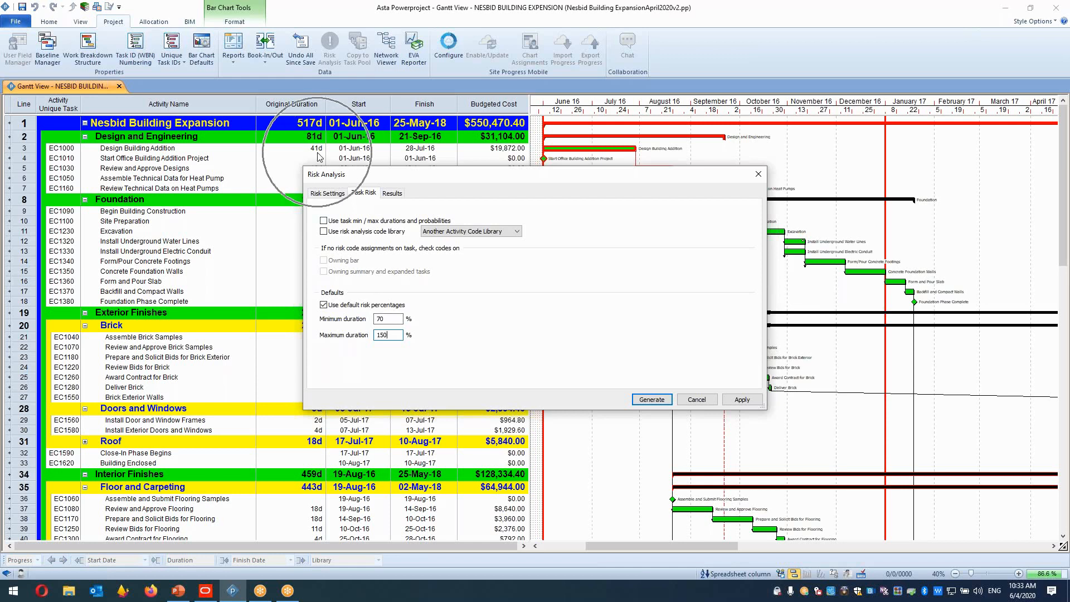
pyautogui.press('ctrl')
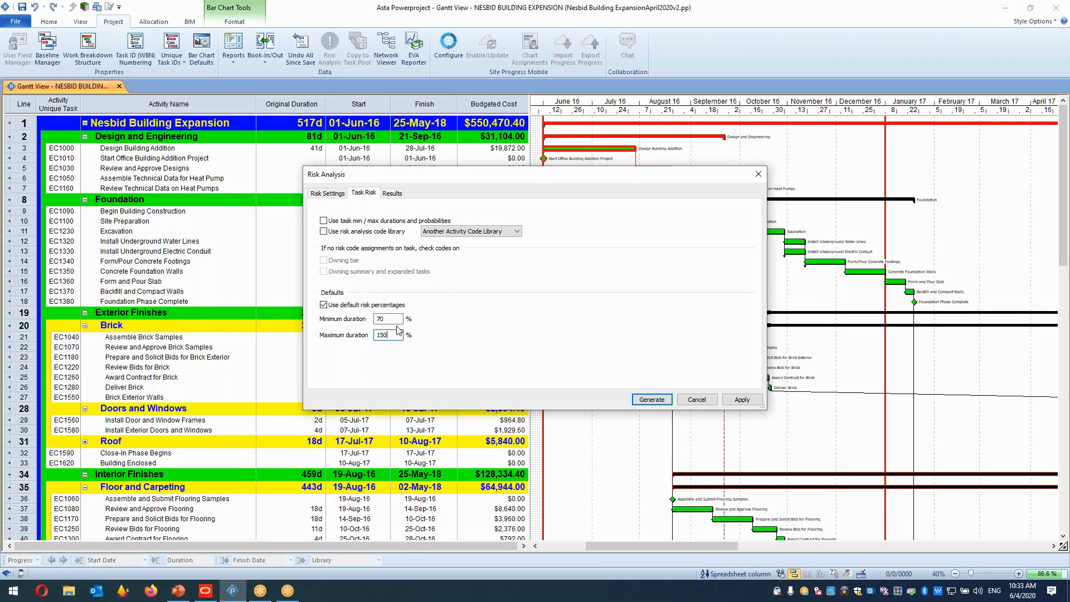
# Generate the Monte Carlo risk analysis with the current settings.
pyautogui.press('ctrl')
pyautogui.press('ctrl')
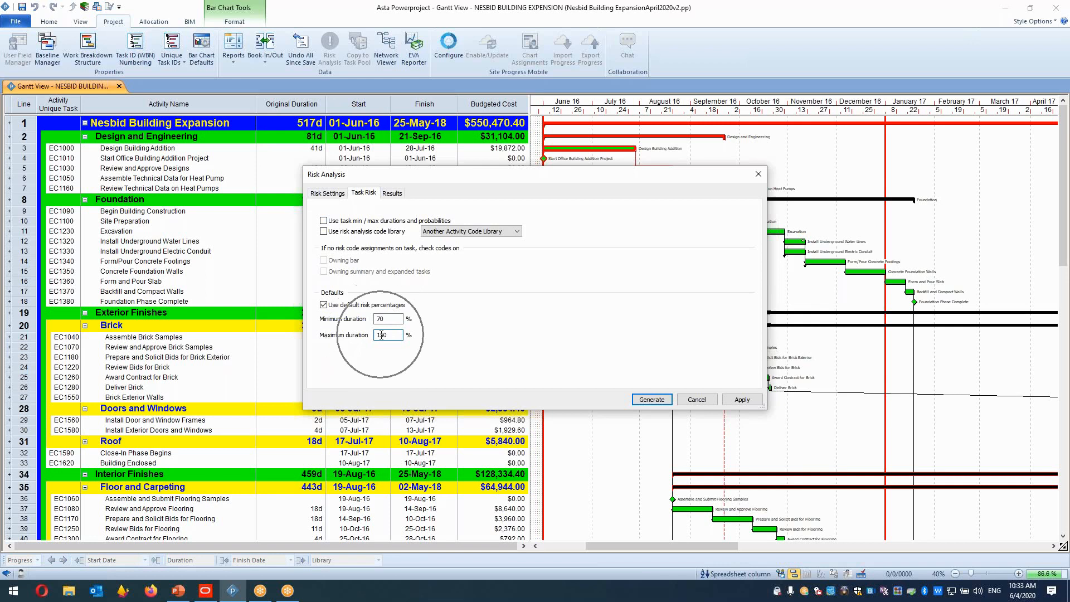
pyautogui.press('ctrl')
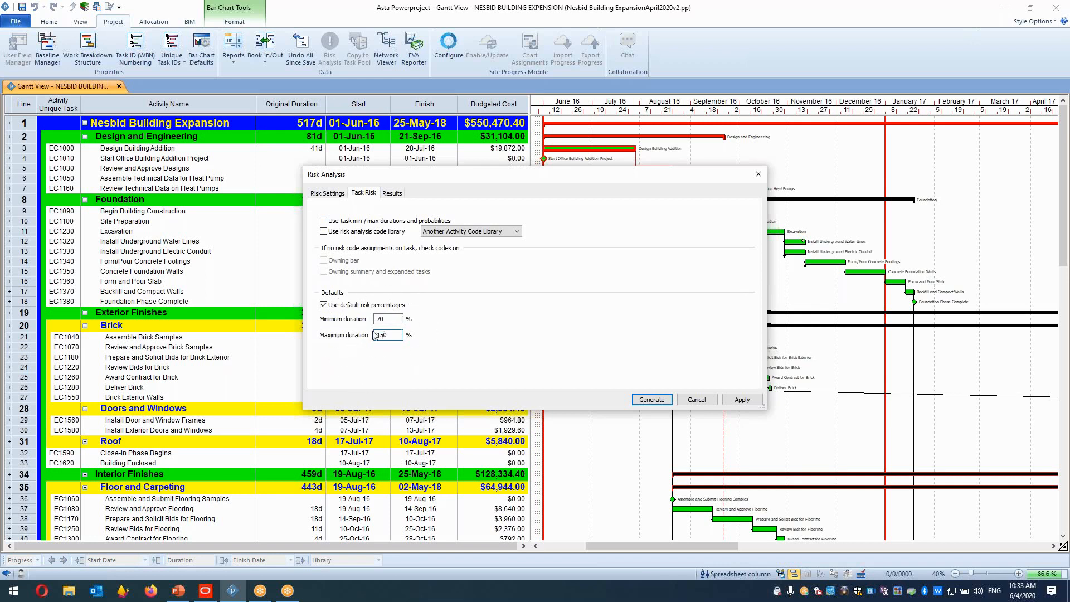
pyautogui.click(394, 194)
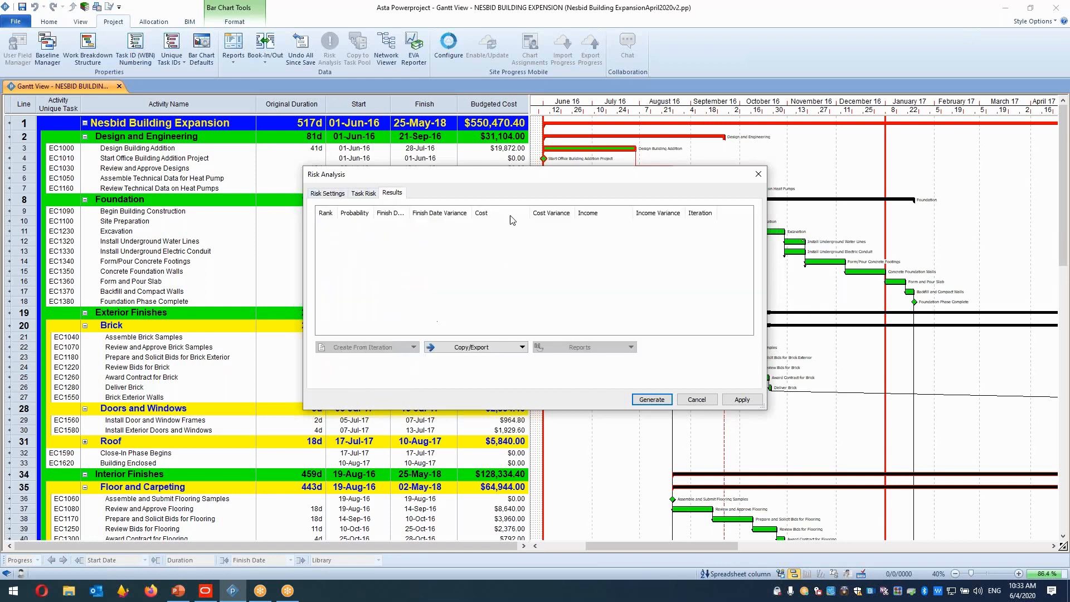
pyautogui.click(335, 195)
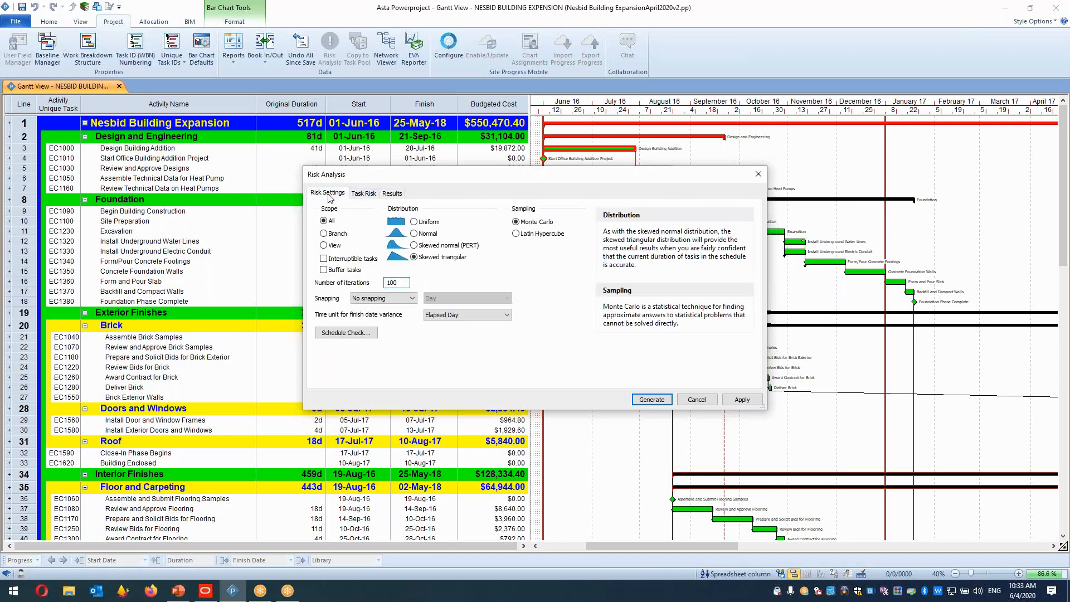
pyautogui.click(652, 400)
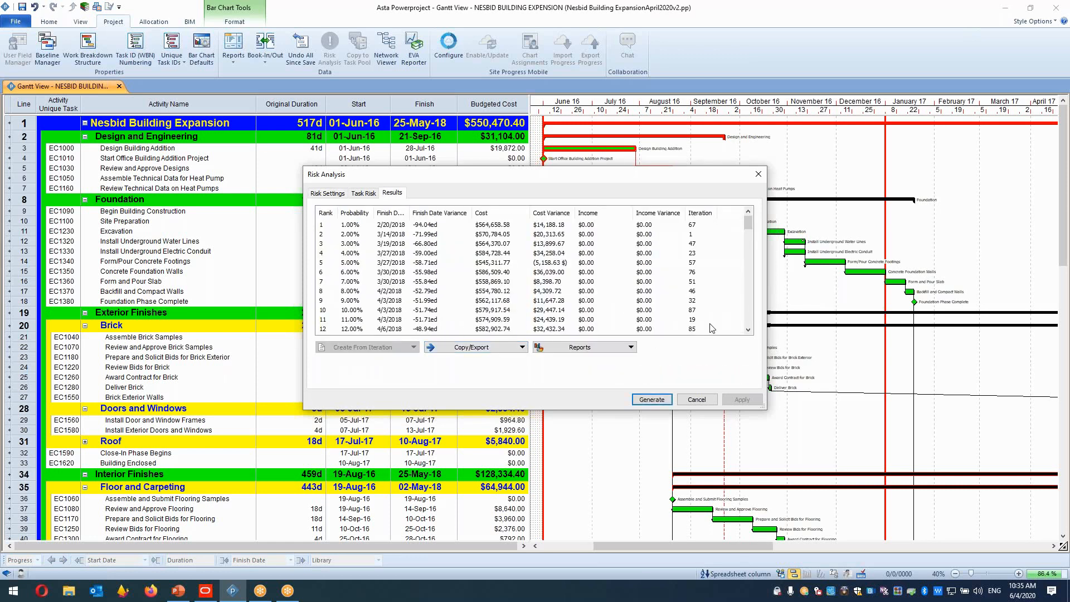
# Examine the ranked iteration results, comparing probabilities, finish dates and costs across rows.
pyautogui.click(349, 226)
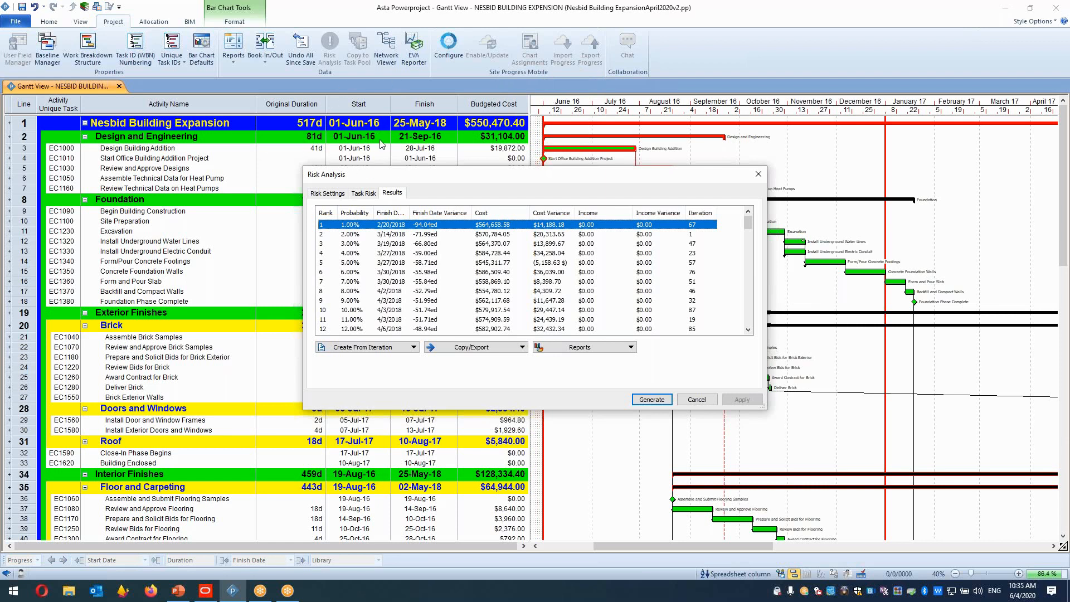
pyautogui.click(364, 311)
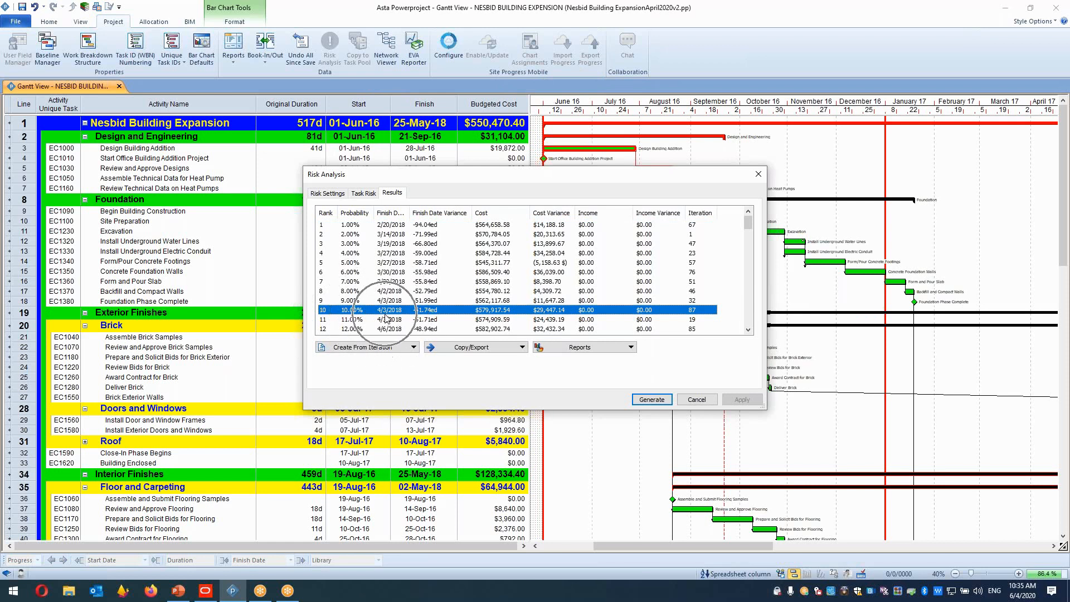
pyautogui.click(491, 226)
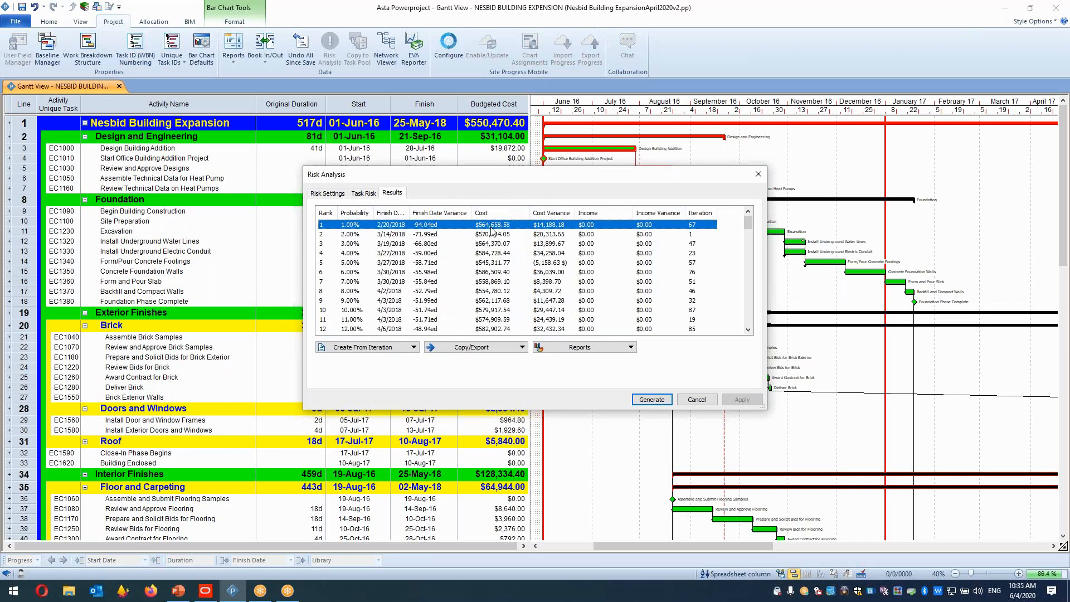
pyautogui.click(486, 302)
pyautogui.click(492, 312)
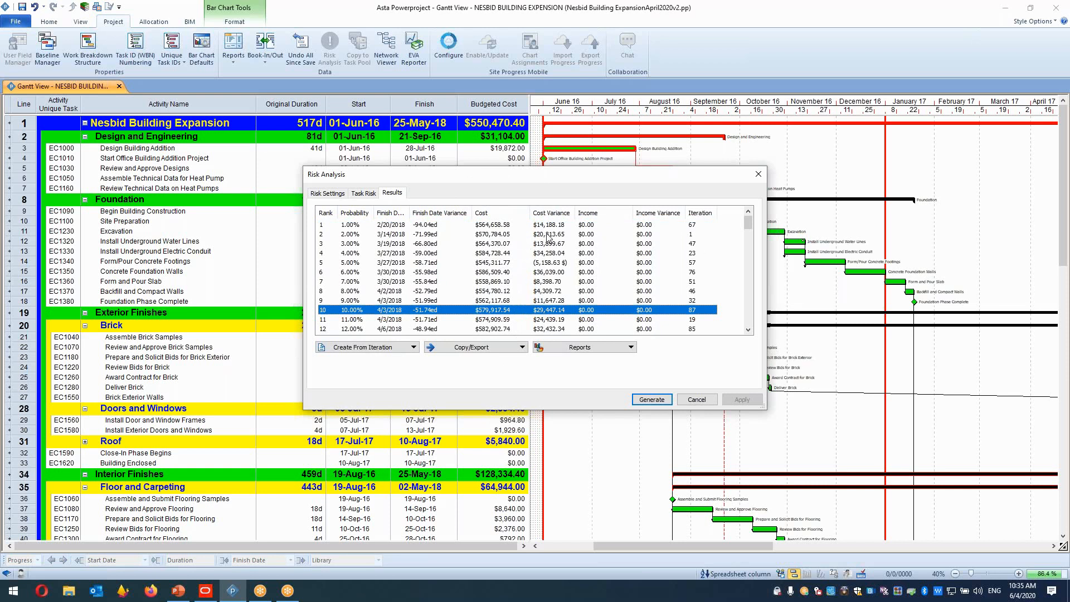
pyautogui.click(346, 226)
pyautogui.click(353, 309)
pyautogui.click(496, 227)
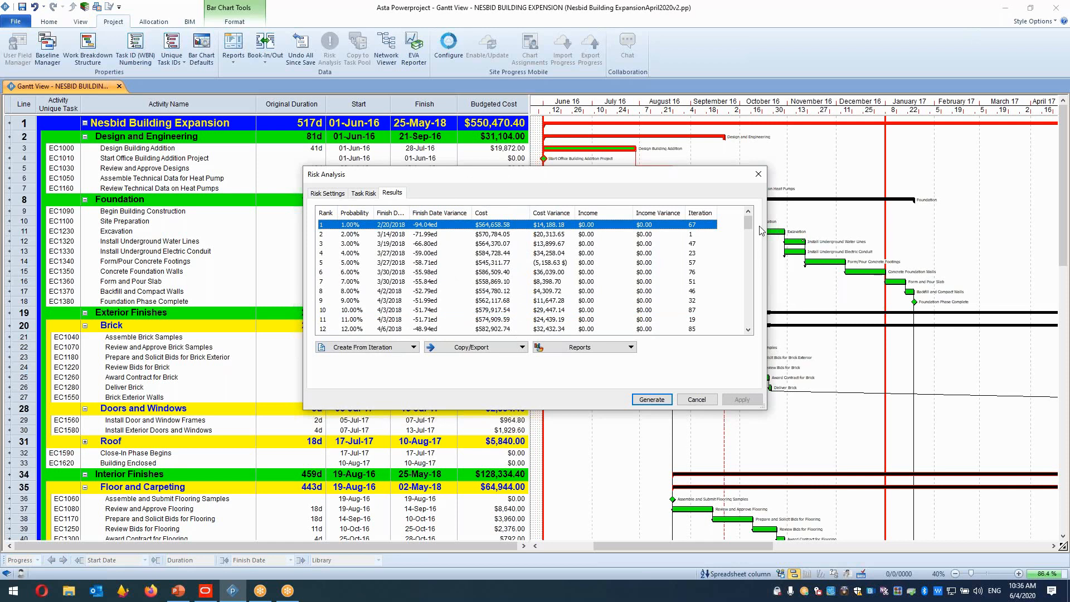
pyautogui.scroll(-5, 745, 226)
pyautogui.scroll(-19, 743, 250)
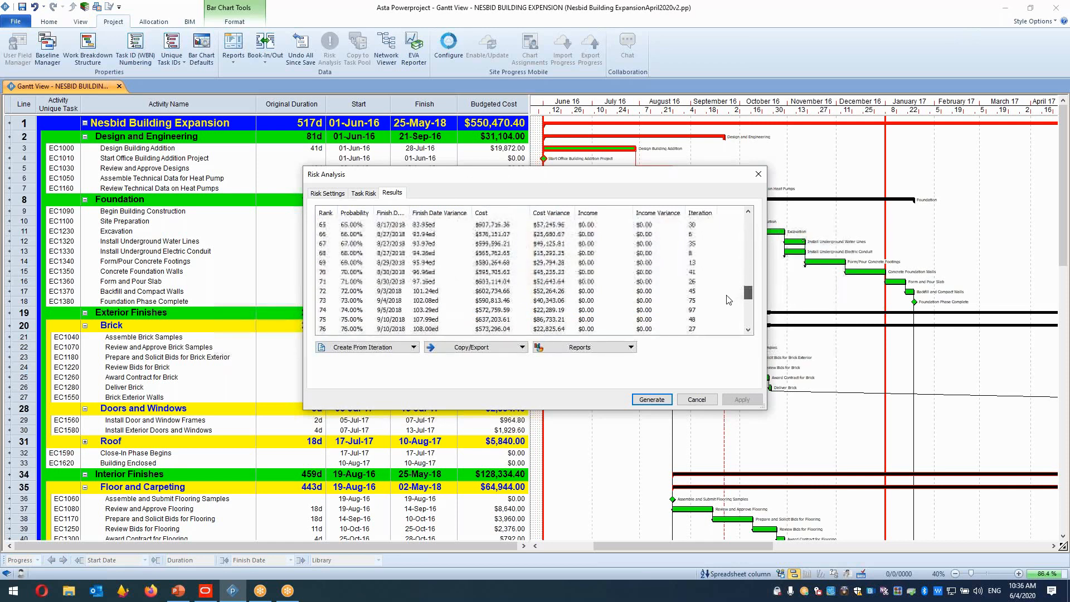
pyautogui.click(409, 291)
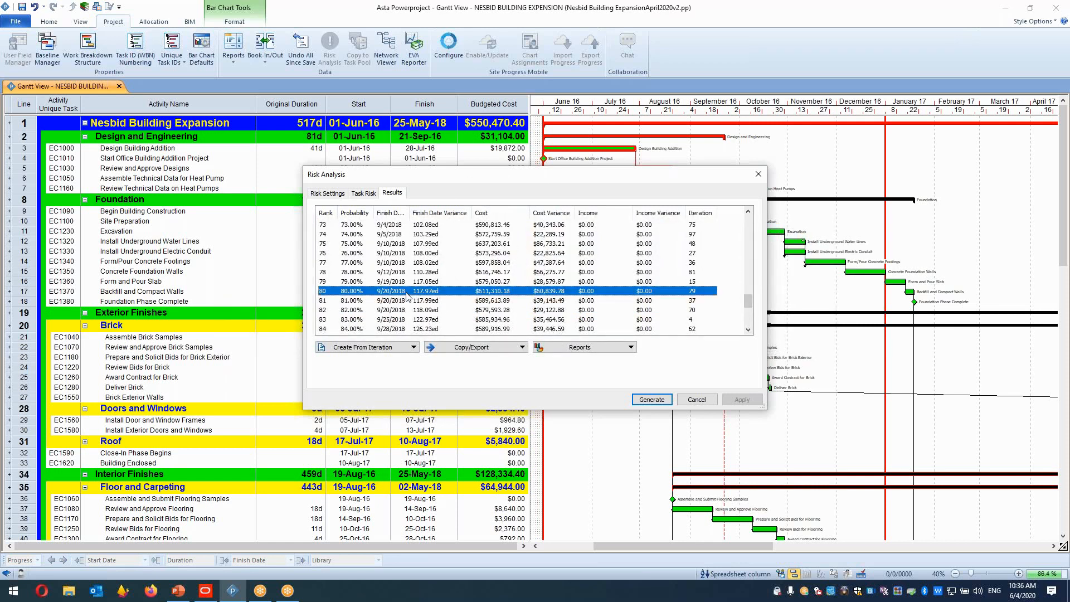
pyautogui.click(389, 263)
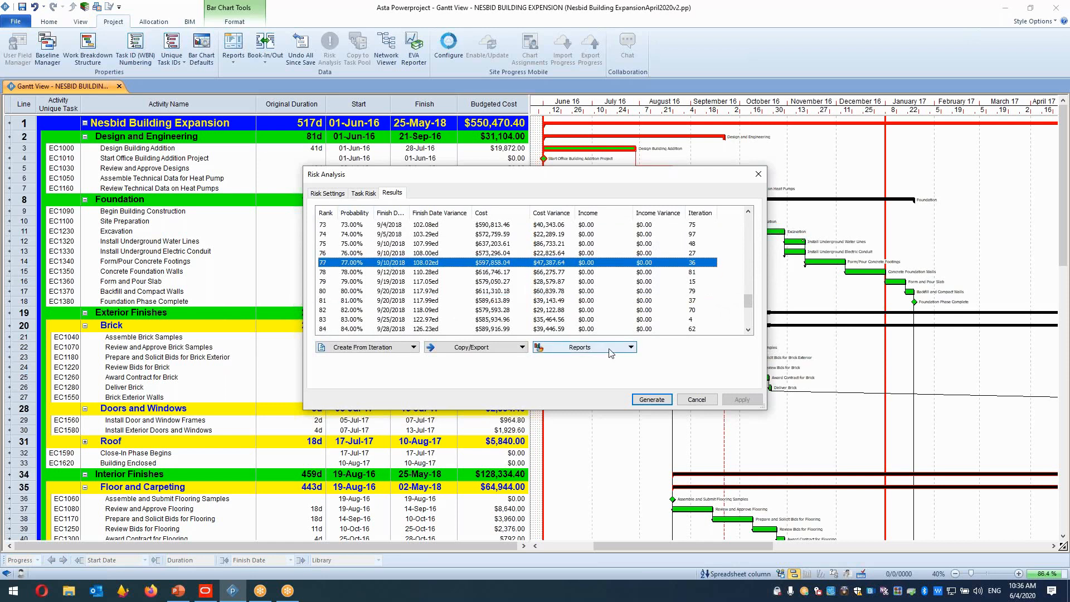
# Open the Likelihood and Distribution report from the results.
pyautogui.click(628, 348)
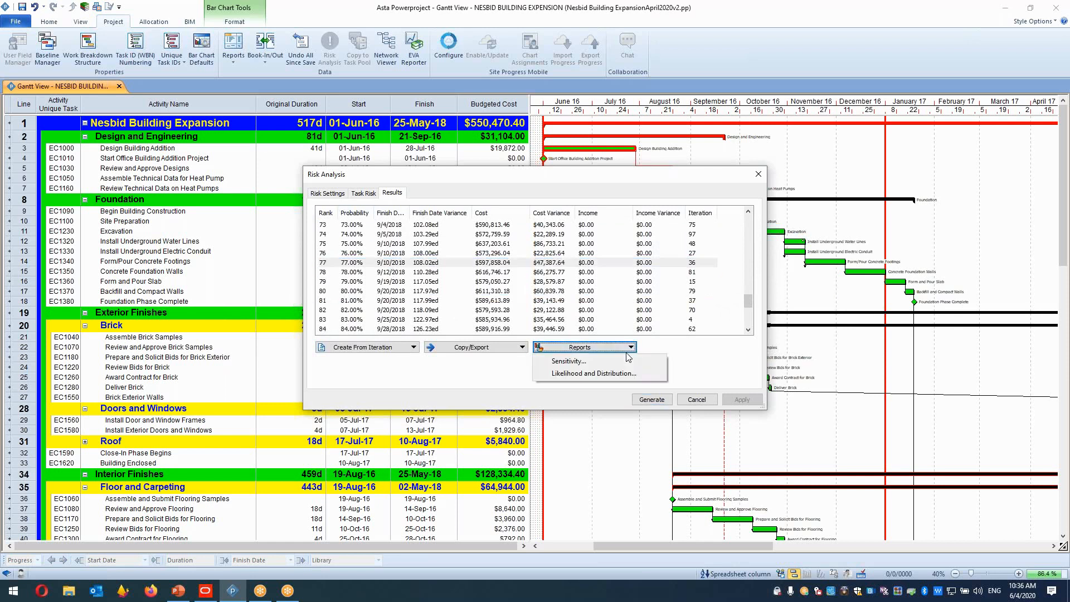
pyautogui.click(574, 373)
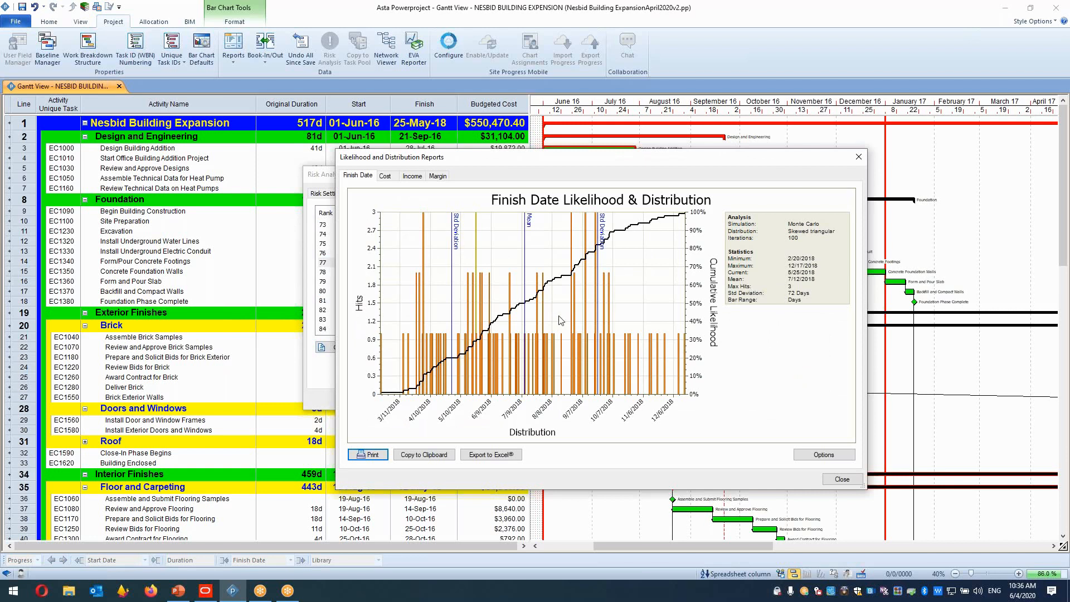
pyautogui.click(611, 12)
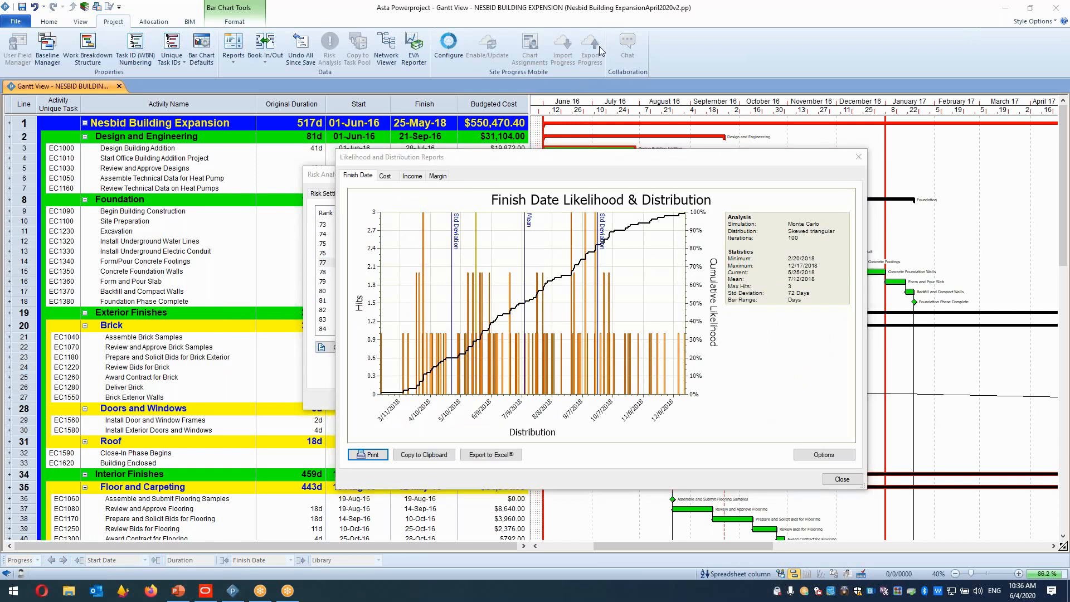
# Examine the finish date likelihood chart's mean, standard deviation lines and statistics.
pyautogui.moveTo(526, 234)
pyautogui.mouseDown()
pyautogui.moveTo(542, 215)
pyautogui.moveTo(520, 210)
pyautogui.mouseUp()
pyautogui.moveTo(775, 279)
pyautogui.mouseDown()
pyautogui.moveTo(821, 272)
pyautogui.moveTo(780, 280)
pyautogui.mouseUp()
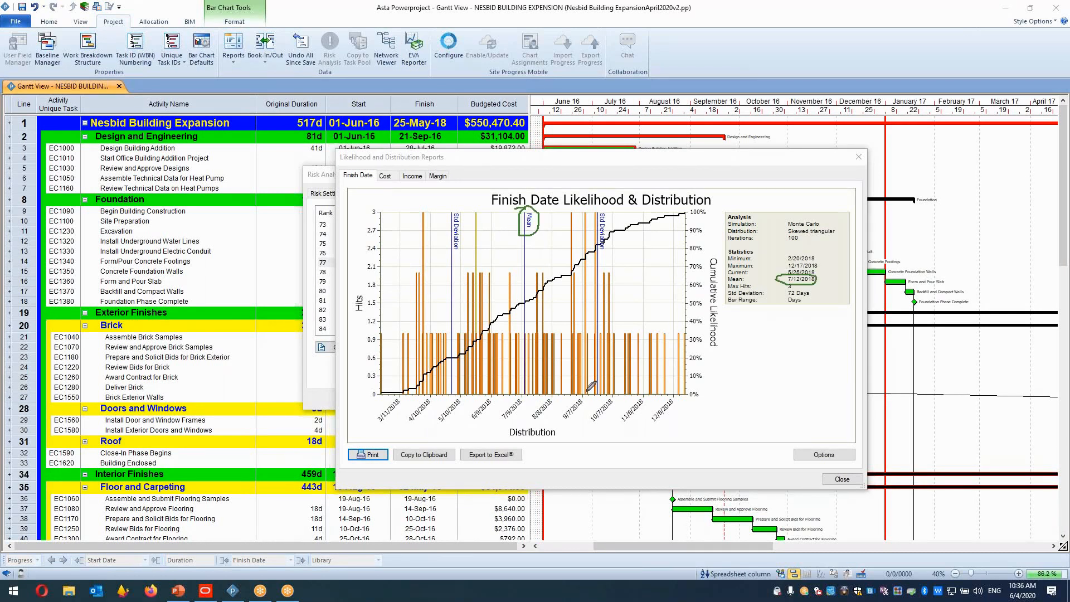
pyautogui.moveTo(524, 377)
pyautogui.mouseDown()
pyautogui.moveTo(511, 416)
pyautogui.moveTo(539, 385)
pyautogui.moveTo(524, 378)
pyautogui.moveTo(530, 390)
pyautogui.mouseUp()
pyautogui.moveTo(608, 211)
pyautogui.mouseDown()
pyautogui.moveTo(596, 253)
pyautogui.moveTo(618, 215)
pyautogui.moveTo(607, 211)
pyautogui.mouseUp()
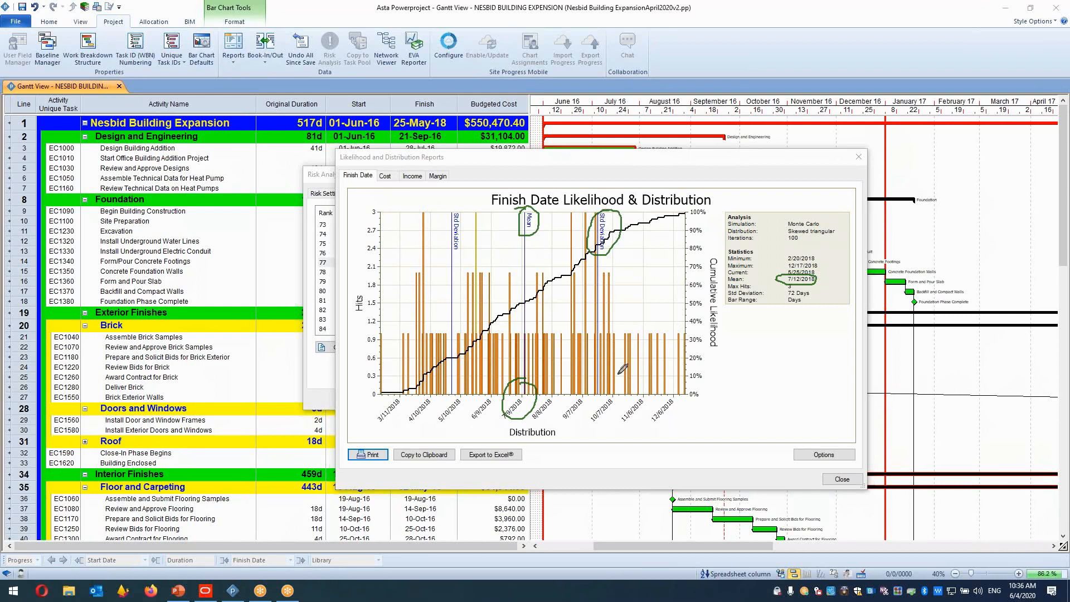
pyautogui.moveTo(597, 384)
pyautogui.mouseDown()
pyautogui.moveTo(577, 403)
pyautogui.moveTo(616, 384)
pyautogui.moveTo(607, 379)
pyautogui.mouseUp()
pyautogui.moveTo(813, 262)
pyautogui.mouseDown()
pyautogui.moveTo(787, 266)
pyautogui.moveTo(819, 266)
pyautogui.mouseUp()
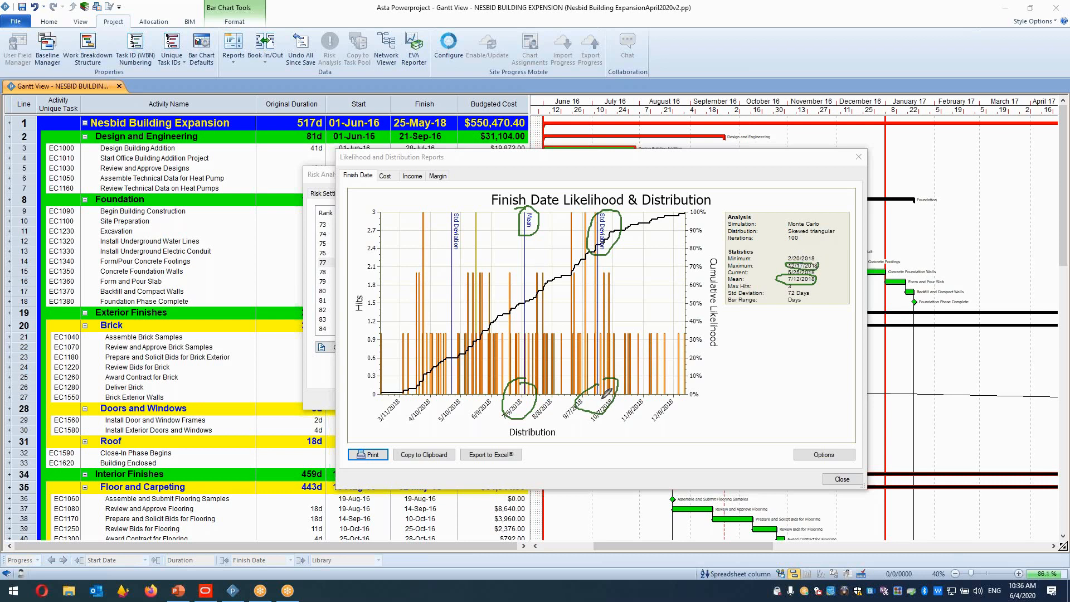
pyautogui.moveTo(495, 235); pyautogui.dragTo(466, 202)
pyautogui.moveTo(454, 365)
pyautogui.mouseDown()
pyautogui.moveTo(446, 390)
pyautogui.moveTo(452, 366)
pyautogui.mouseUp()
pyautogui.moveTo(757, 257)
pyautogui.mouseDown()
pyautogui.moveTo(674, 264)
pyautogui.moveTo(468, 372)
pyautogui.mouseUp()
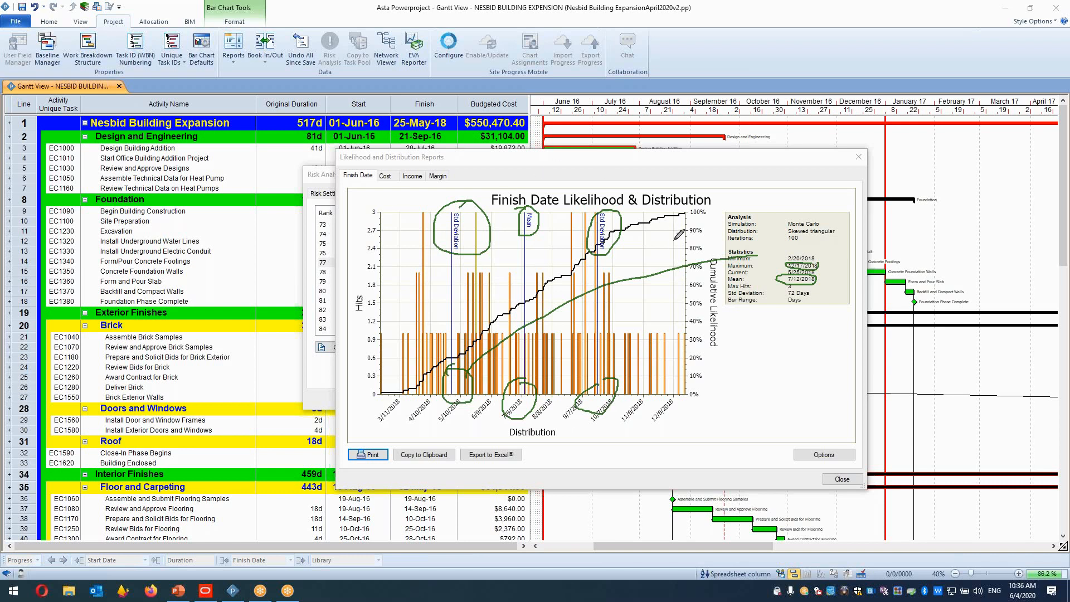
pyautogui.moveTo(351, 281)
pyautogui.mouseDown()
pyautogui.moveTo(363, 326)
pyautogui.moveTo(373, 276)
pyautogui.moveTo(358, 273)
pyautogui.mouseUp()
pyautogui.moveTo(485, 435); pyautogui.dragTo(596, 434)
pyautogui.moveTo(375, 246); pyautogui.dragTo(374, 340)
pyautogui.moveTo(686, 207)
pyautogui.mouseDown()
pyautogui.moveTo(628, 323)
pyautogui.moveTo(722, 346)
pyautogui.moveTo(704, 207)
pyautogui.mouseUp()
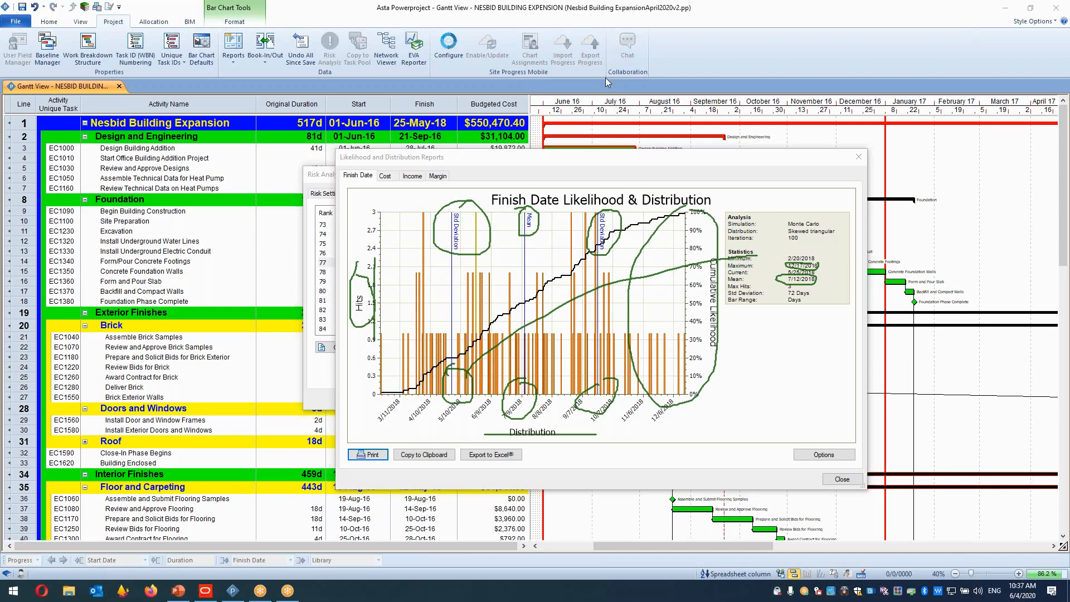
pyautogui.press('Escape')
# Switch to the Cost likelihood chart and examine its mean and minimum, maximum and current statistics.
pyautogui.click(385, 176)
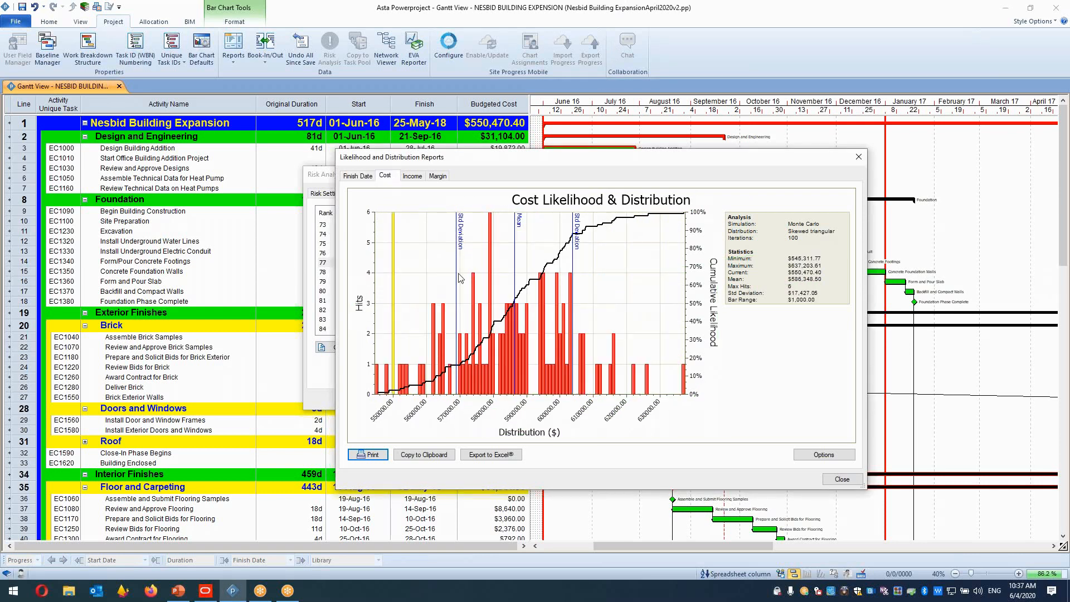
pyautogui.click(609, 11)
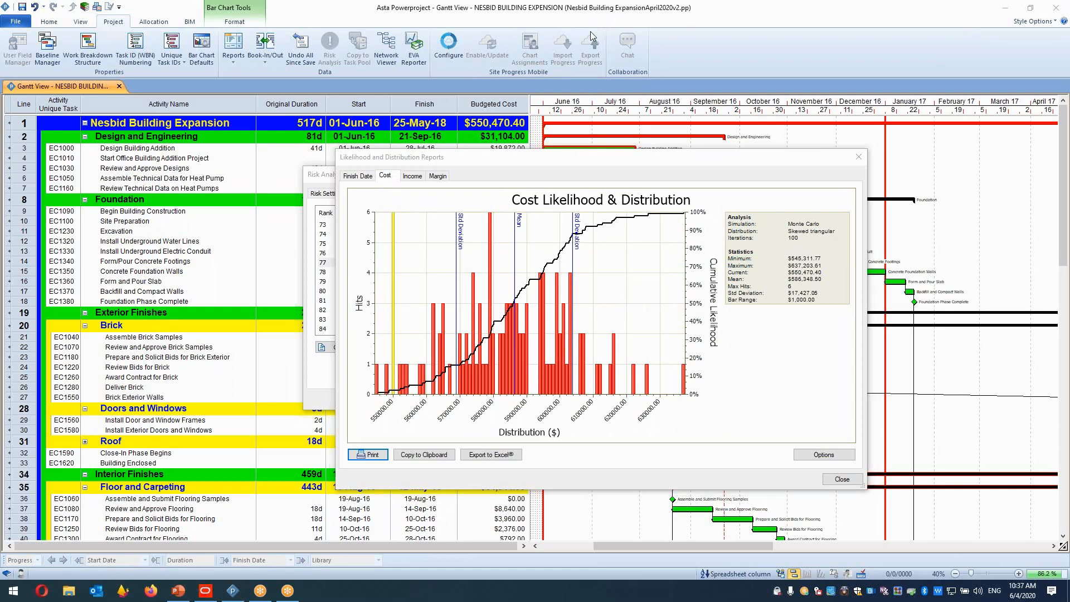
pyautogui.hotkey('ctrl', '2')
pyautogui.moveTo(519, 202)
pyautogui.mouseDown()
pyautogui.moveTo(514, 240)
pyautogui.moveTo(529, 195)
pyautogui.moveTo(505, 202)
pyautogui.mouseUp()
pyautogui.moveTo(513, 384)
pyautogui.mouseDown()
pyautogui.moveTo(500, 418)
pyautogui.moveTo(523, 428)
pyautogui.moveTo(530, 405)
pyautogui.moveTo(511, 386)
pyautogui.mouseUp()
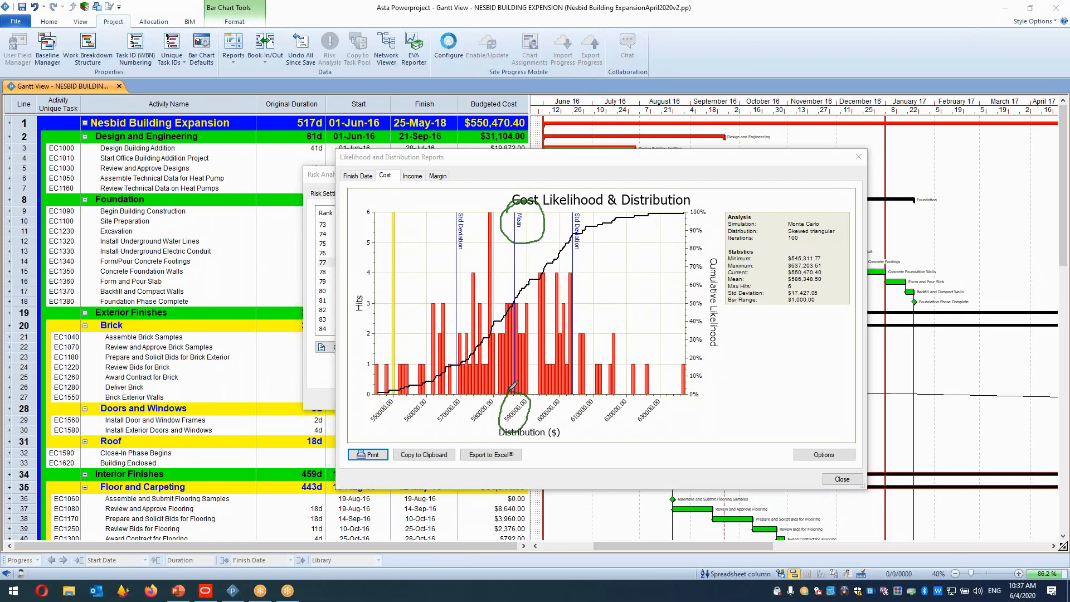
pyautogui.moveTo(790, 276)
pyautogui.mouseDown()
pyautogui.moveTo(778, 280)
pyautogui.moveTo(831, 274)
pyautogui.moveTo(788, 276)
pyautogui.mouseUp()
pyautogui.moveTo(566, 384)
pyautogui.mouseDown()
pyautogui.moveTo(573, 403)
pyautogui.moveTo(567, 384)
pyautogui.mouseUp()
pyautogui.moveTo(804, 258)
pyautogui.mouseDown()
pyautogui.moveTo(784, 264)
pyautogui.moveTo(797, 272)
pyautogui.moveTo(806, 262)
pyautogui.mouseUp()
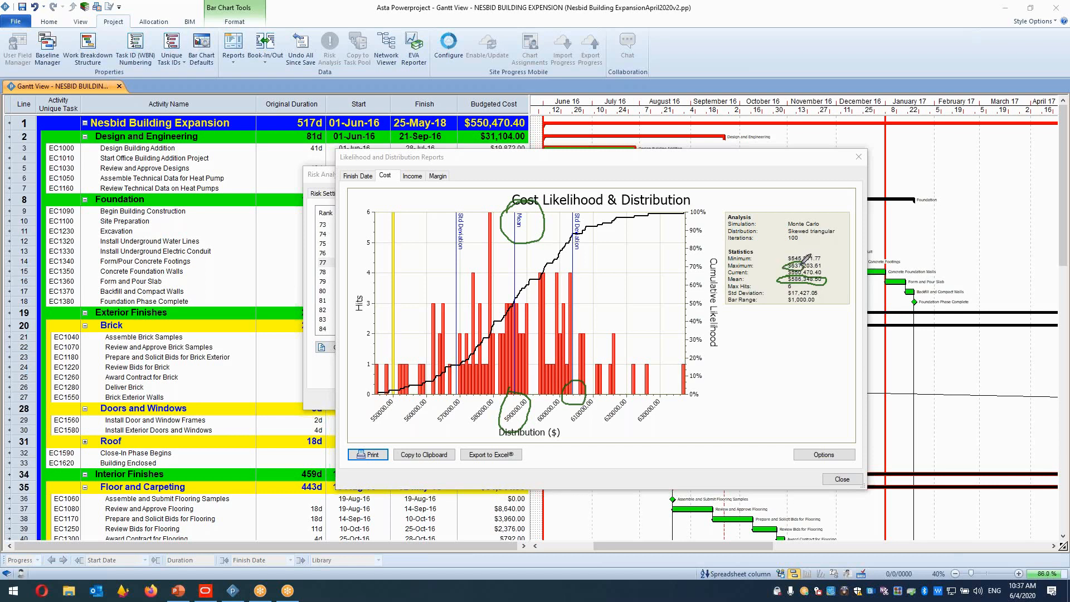
pyautogui.moveTo(470, 375)
pyautogui.mouseDown()
pyautogui.moveTo(452, 413)
pyautogui.moveTo(469, 383)
pyautogui.mouseUp()
pyautogui.moveTo(804, 248)
pyautogui.mouseDown()
pyautogui.moveTo(780, 252)
pyautogui.moveTo(807, 266)
pyautogui.moveTo(835, 258)
pyautogui.mouseUp()
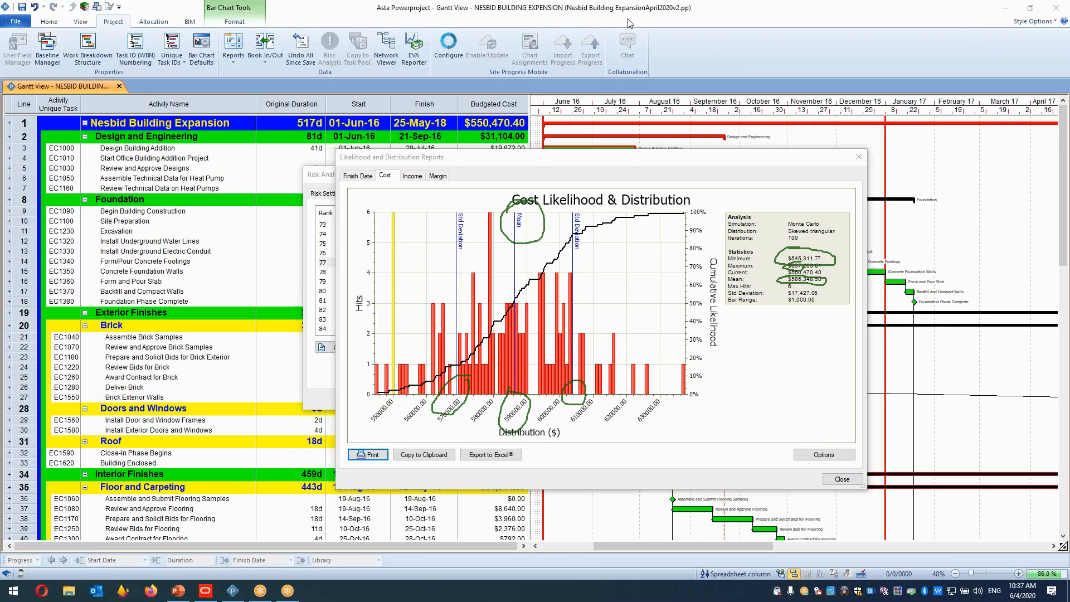
pyautogui.press('Escape')
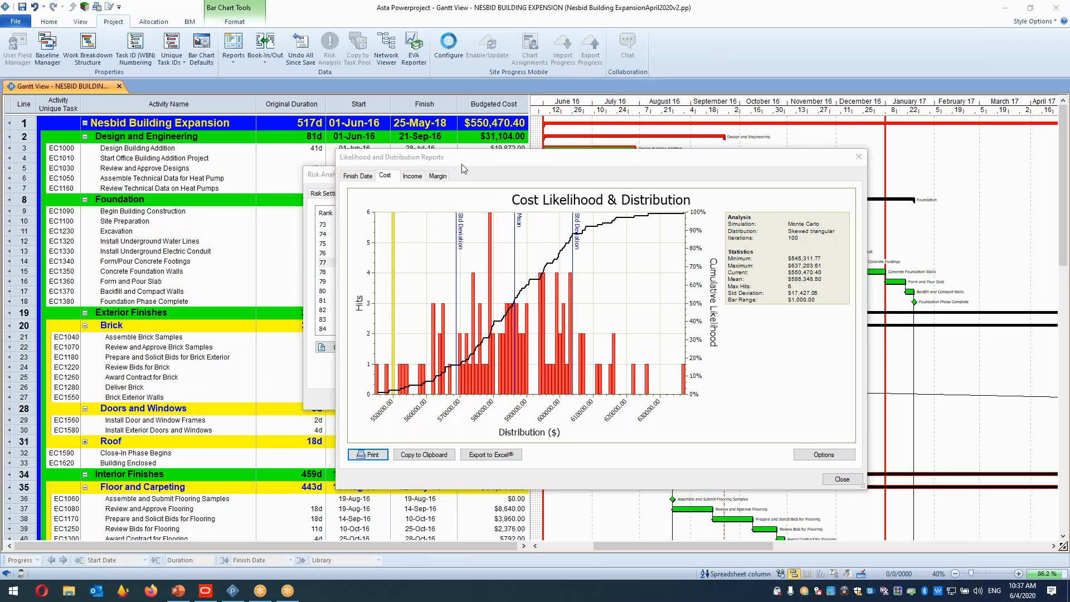
# View the Income and Margin likelihood charts, then close the report.
pyautogui.click(416, 178)
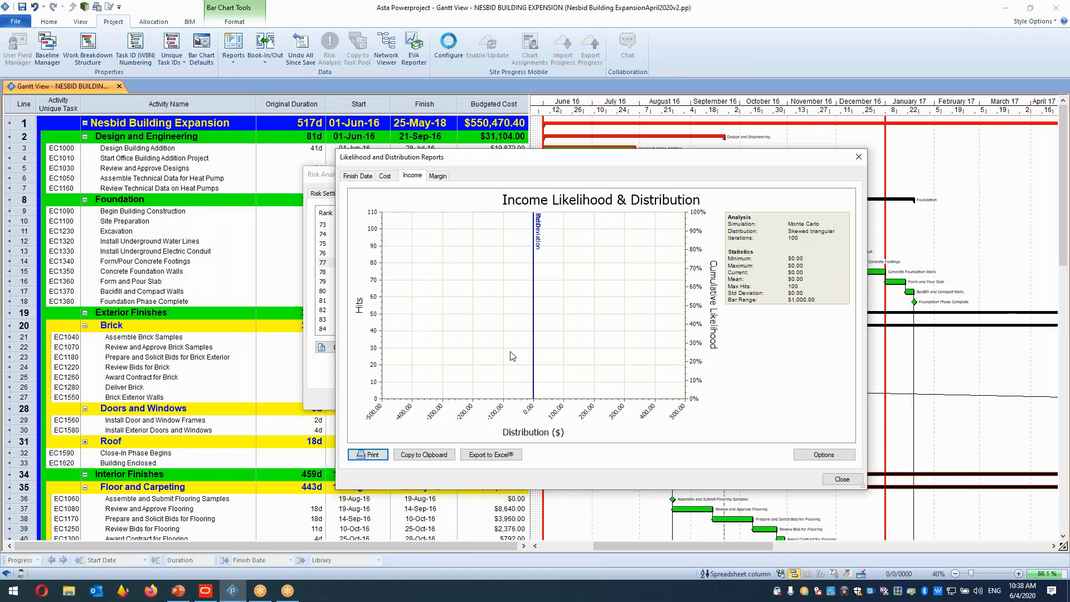
pyautogui.click(440, 176)
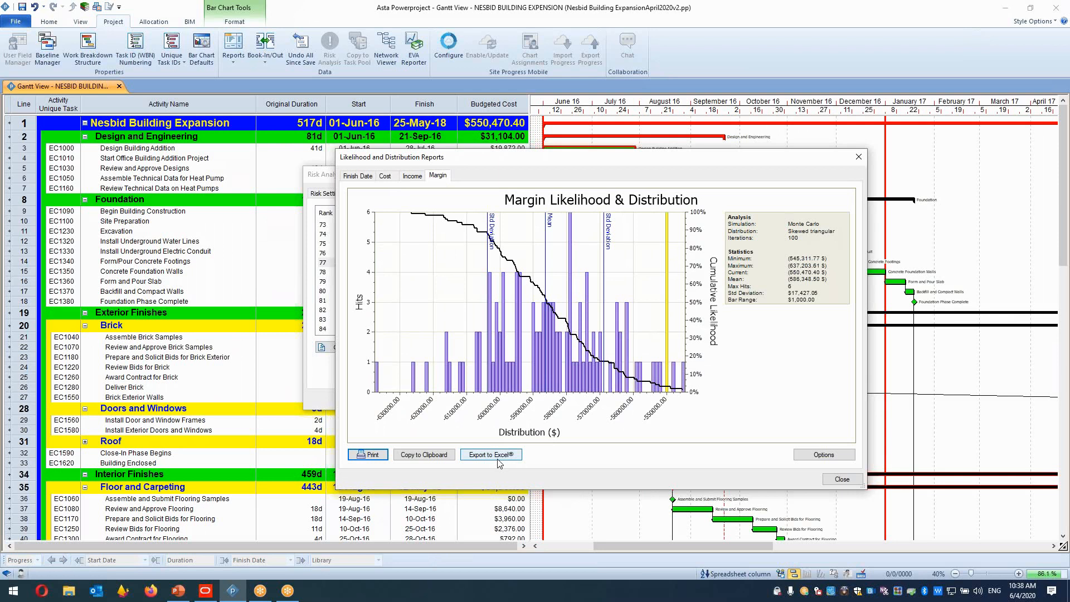
pyautogui.click(859, 157)
# Open the Sensitivity reports and review the Duration, Cost and Criticality Index tabs before closing them.
pyautogui.click(599, 347)
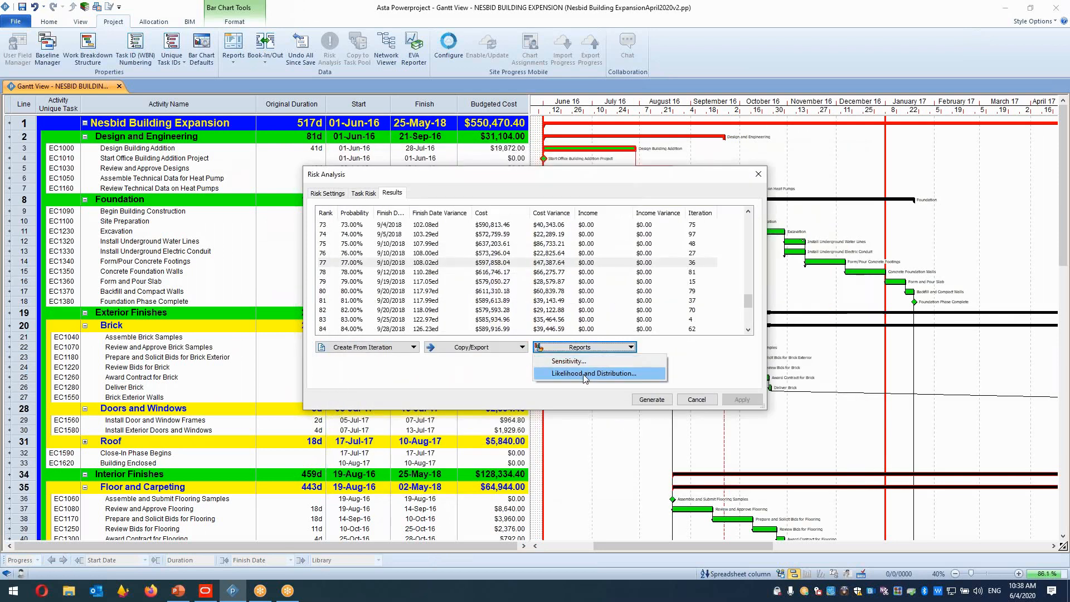
pyautogui.click(570, 361)
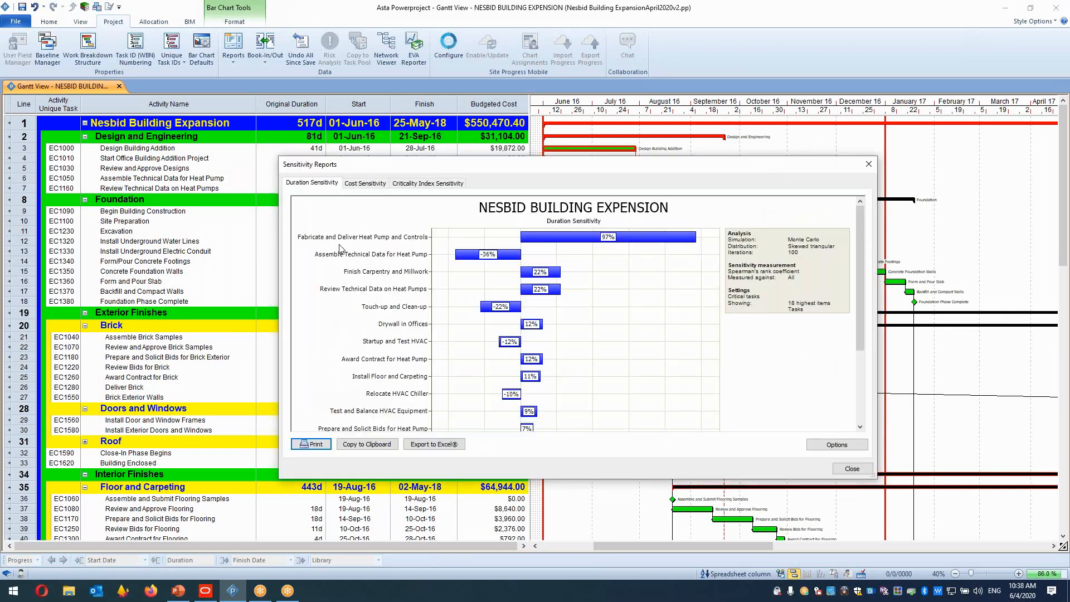
pyautogui.click(631, 245)
pyautogui.click(366, 184)
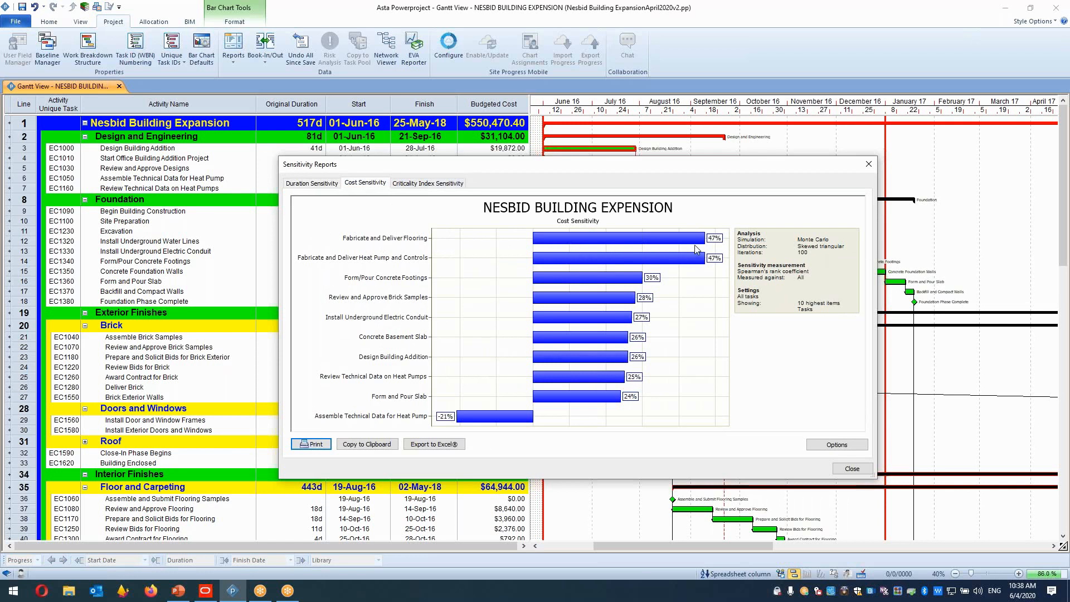
pyautogui.click(440, 186)
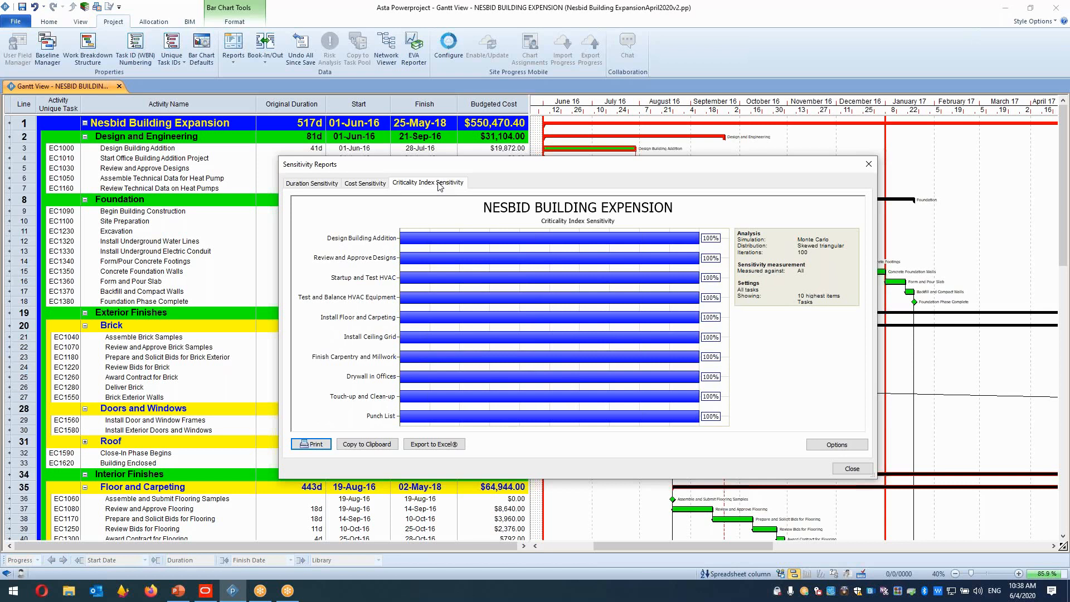
pyautogui.click(369, 241)
pyautogui.click(853, 469)
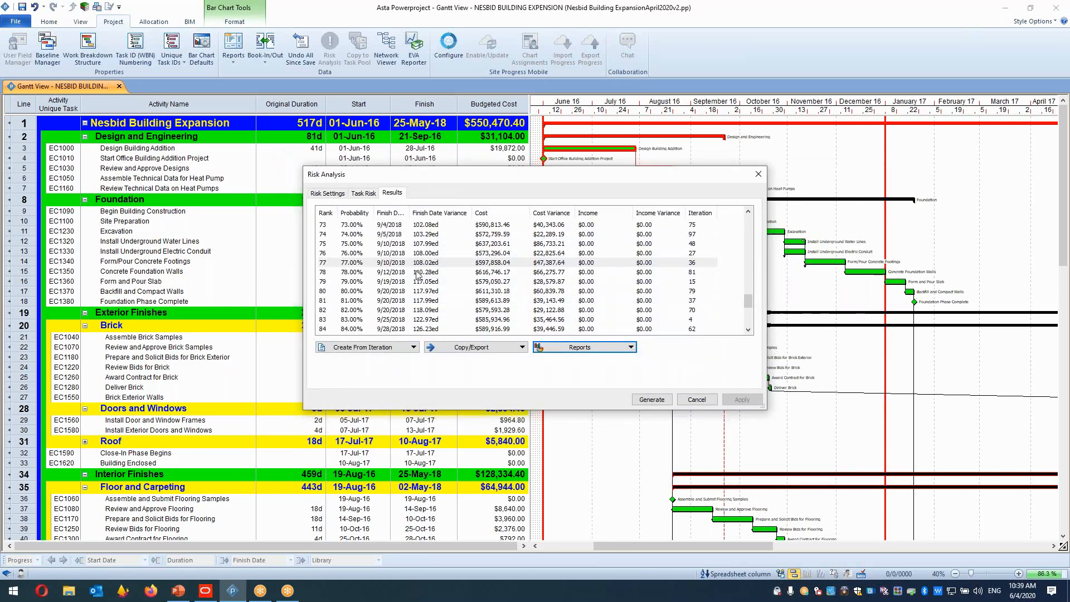
pyautogui.moveTo(748, 308); pyautogui.dragTo(747, 222)
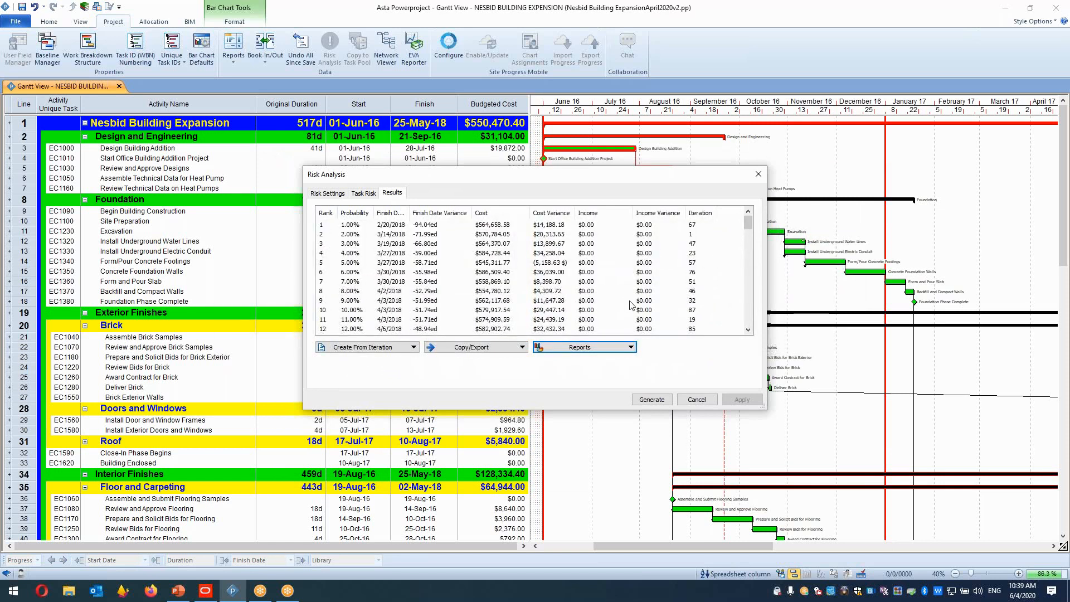
# Create a baseline named P20% from the iteration at 20% probability in the risk results.
pyautogui.click(748, 330)
pyautogui.click(748, 330)
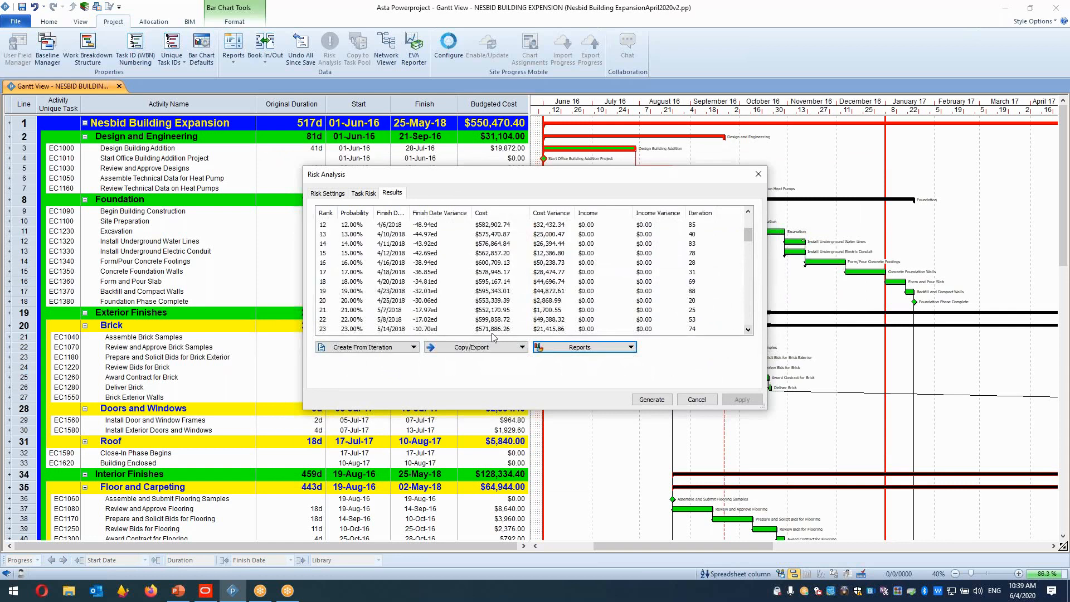
pyautogui.click(347, 299)
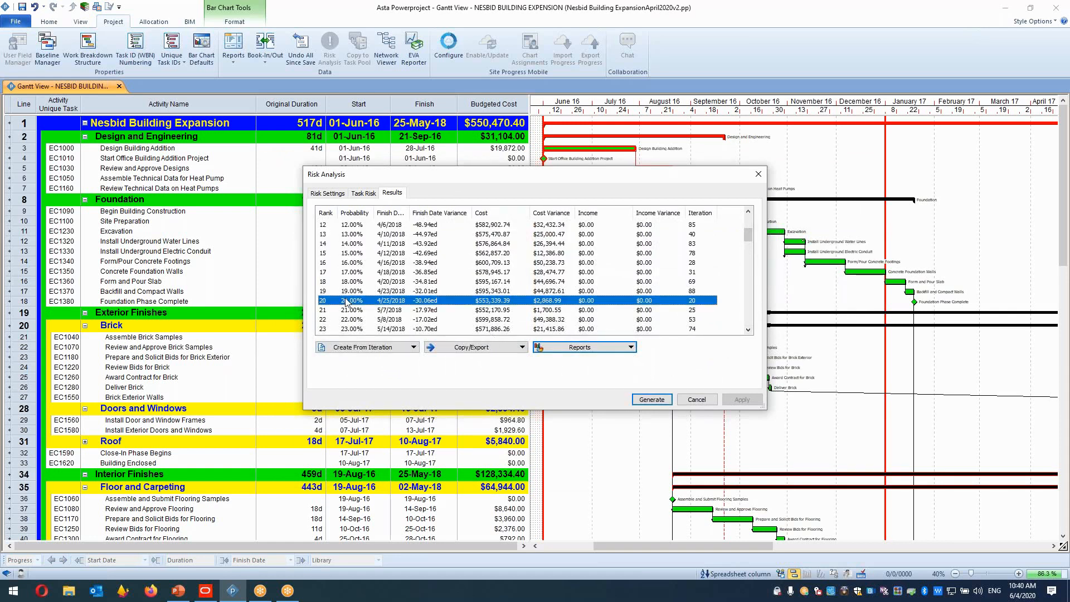
pyautogui.moveTo(530, 180); pyautogui.dragTo(318, 165)
pyautogui.moveTo(284, 155); pyautogui.dragTo(289, 111)
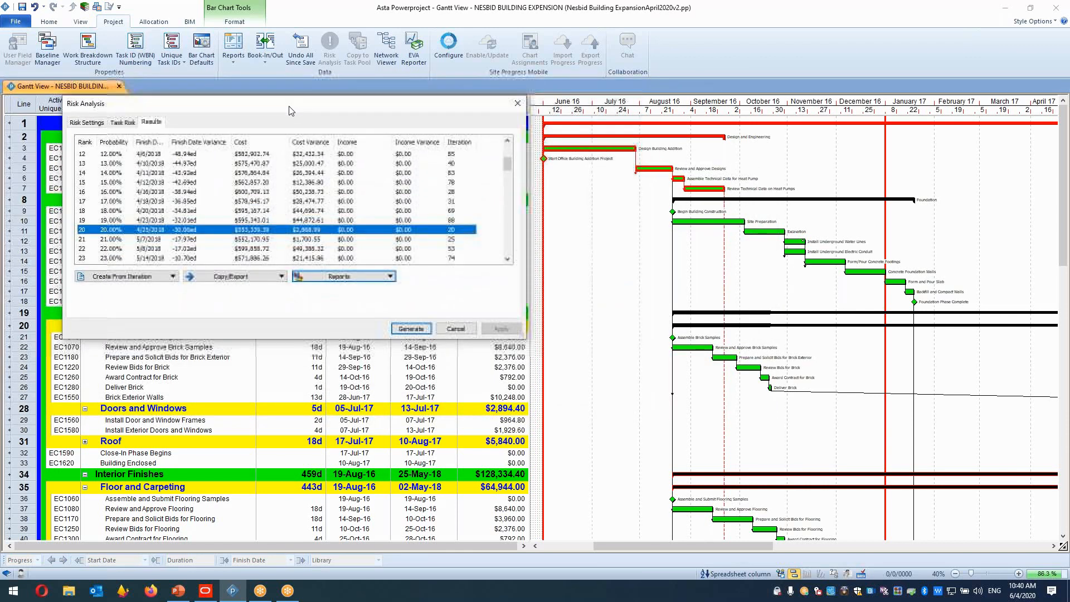
pyautogui.click(163, 277)
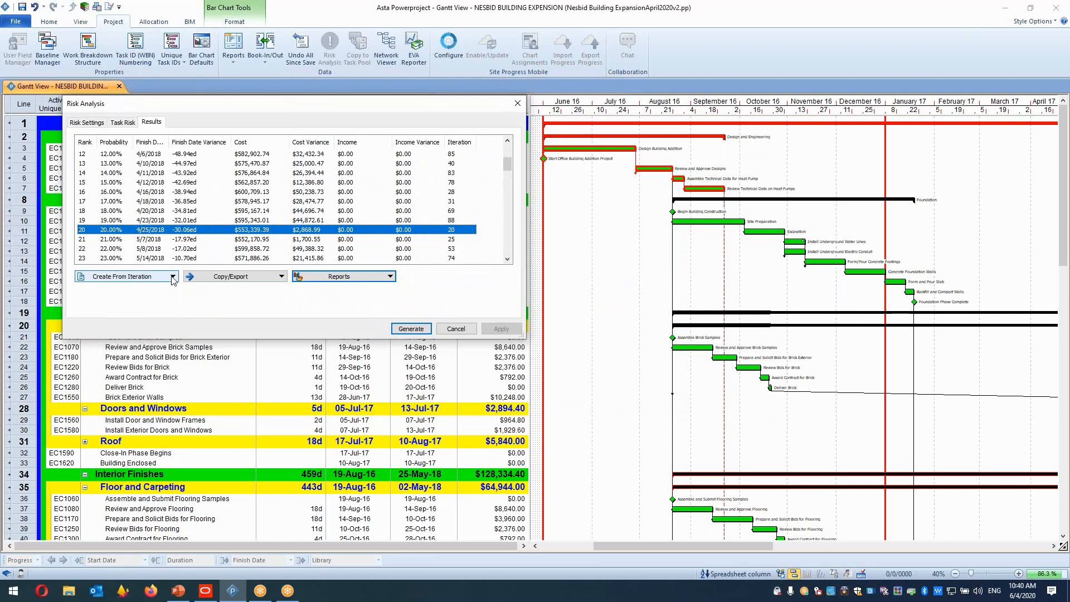
pyautogui.click(172, 277)
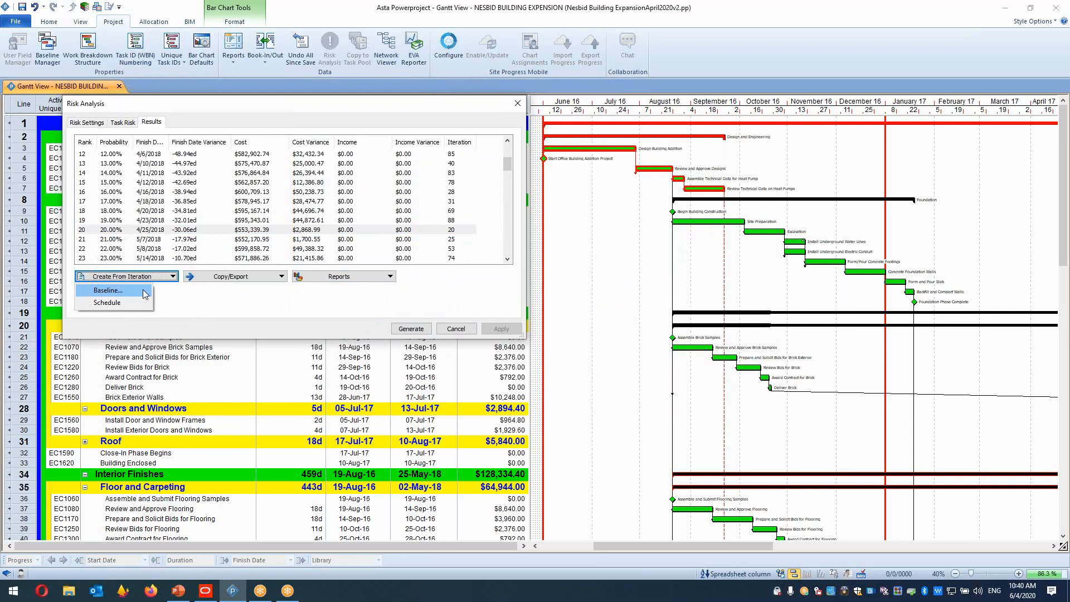
pyautogui.click(143, 293)
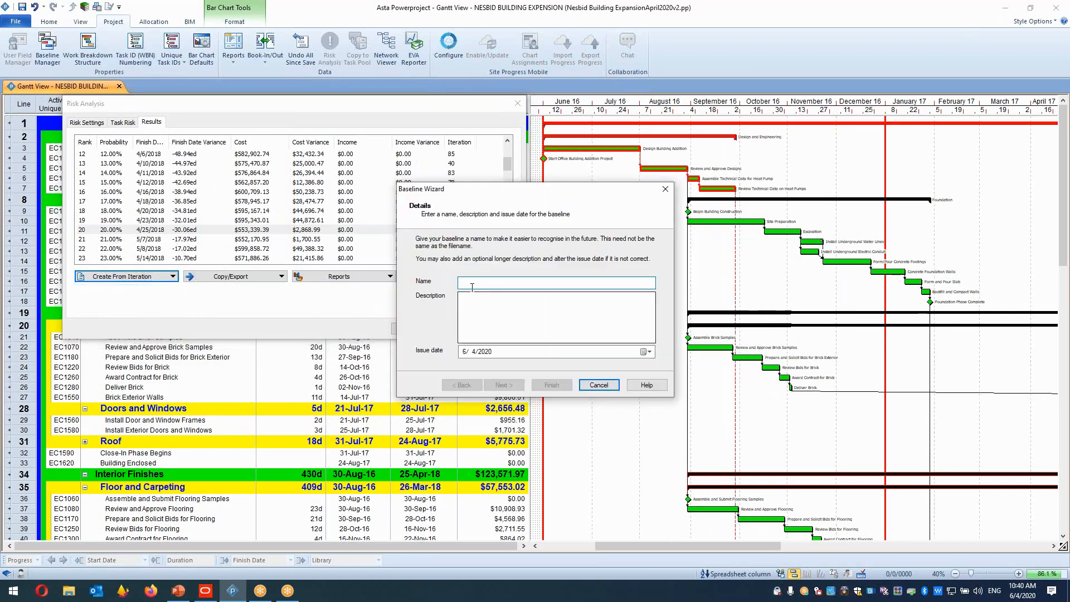
pyautogui.write('P20%')
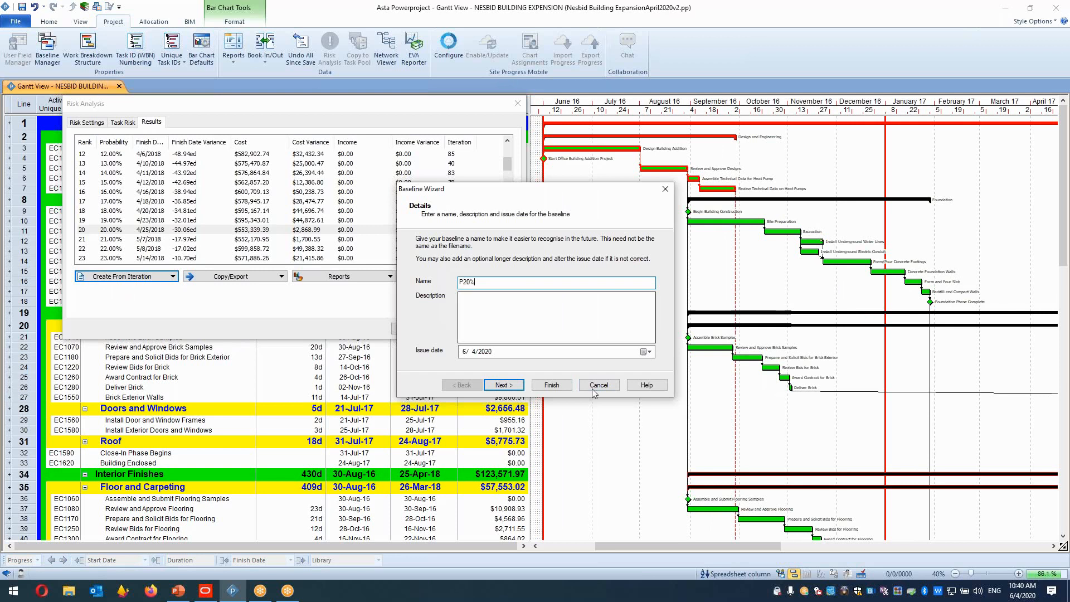
pyautogui.click(551, 385)
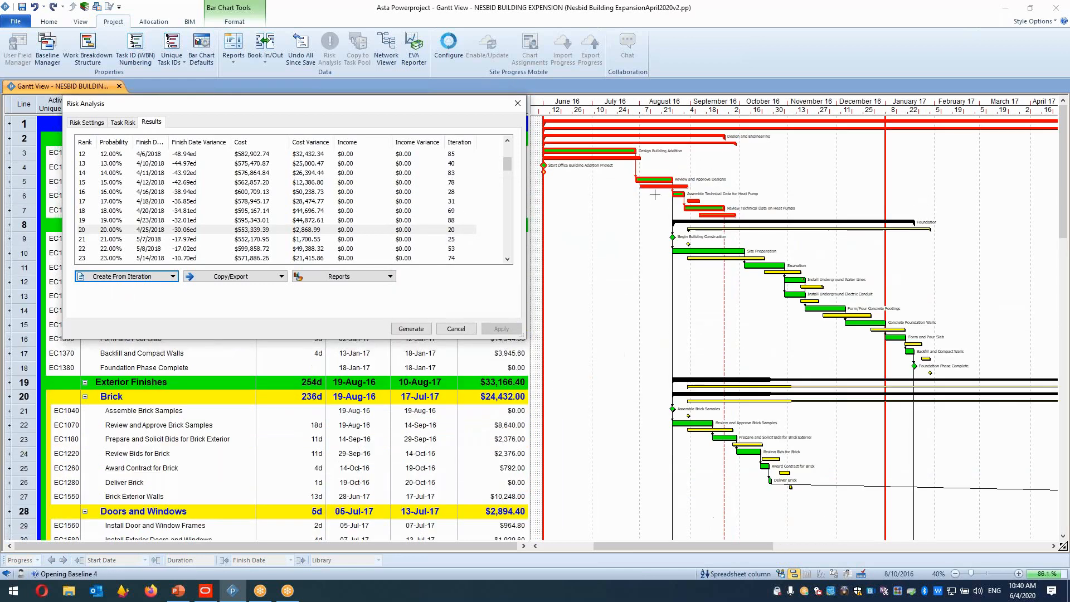
# Create a baseline named P50% from the iteration at 50% probability.
pyautogui.click(708, 251)
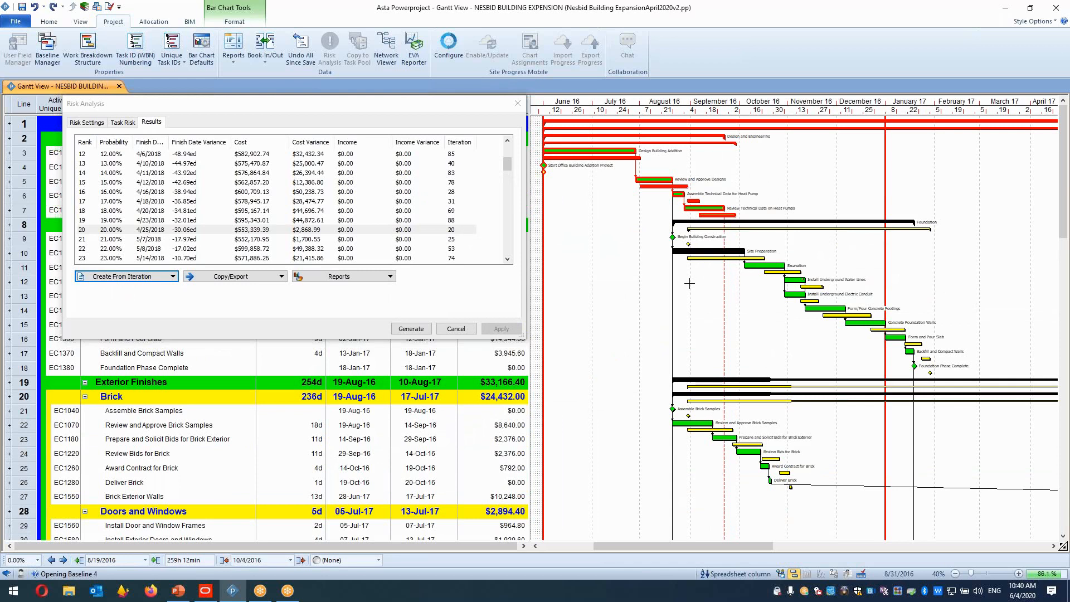
pyautogui.click(720, 258)
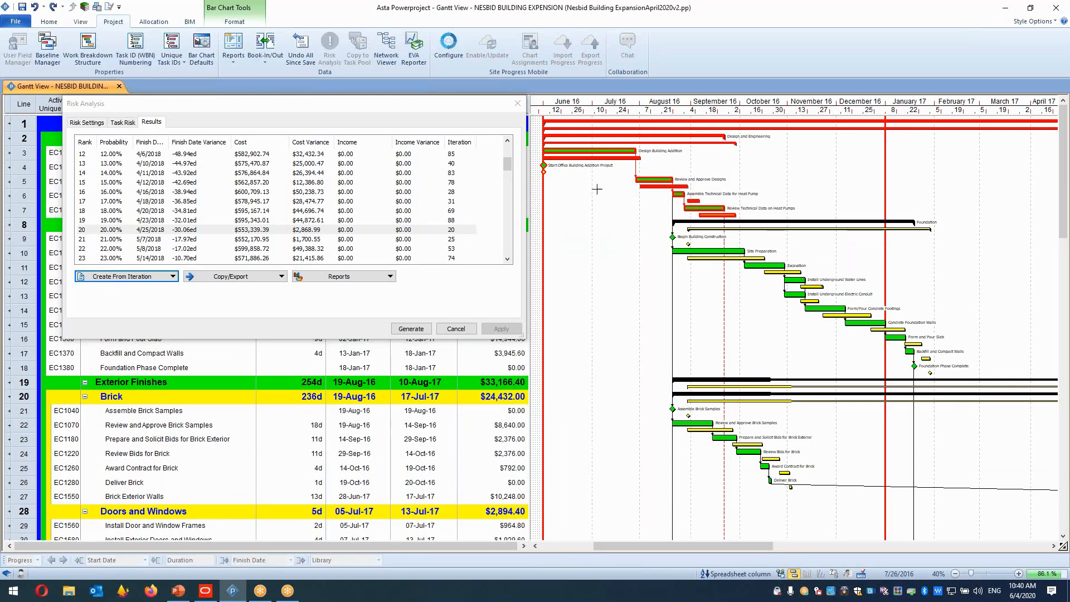
pyautogui.moveTo(506, 166); pyautogui.dragTo(499, 211)
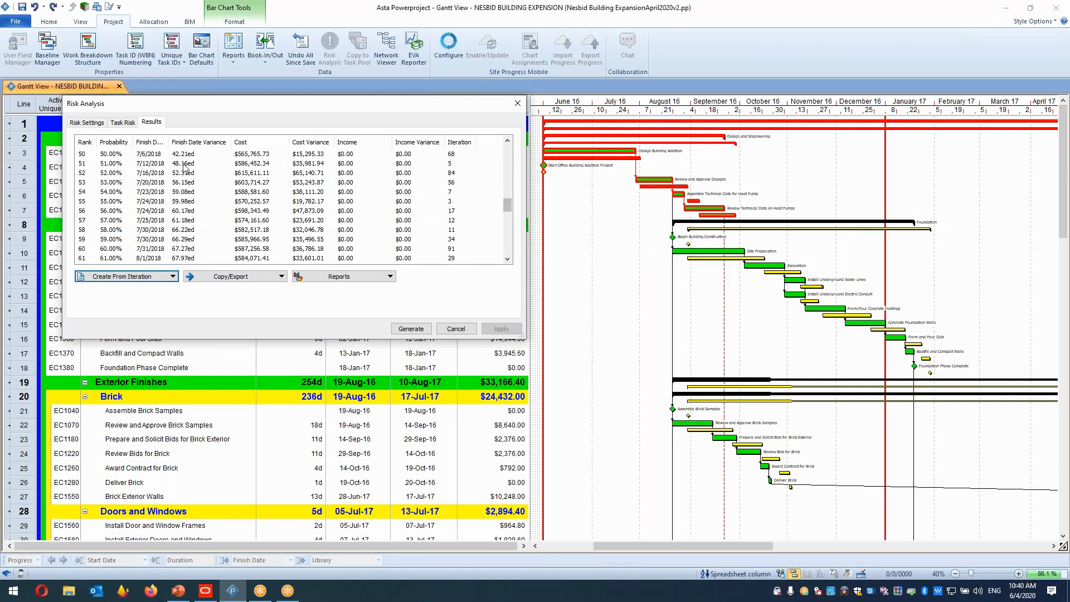
pyautogui.click(150, 156)
pyautogui.click(172, 277)
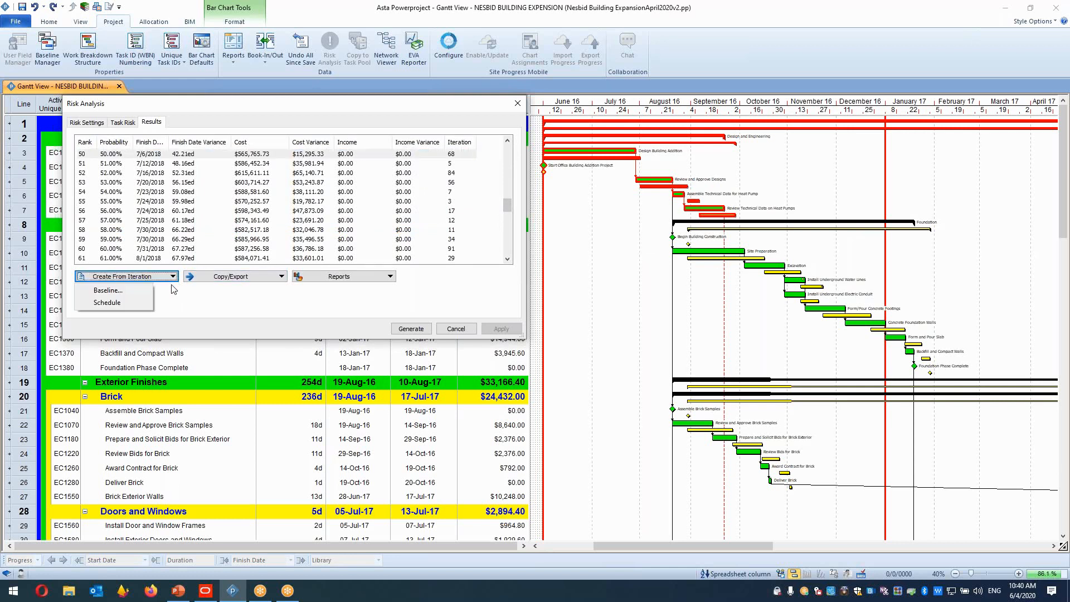
pyautogui.click(137, 290)
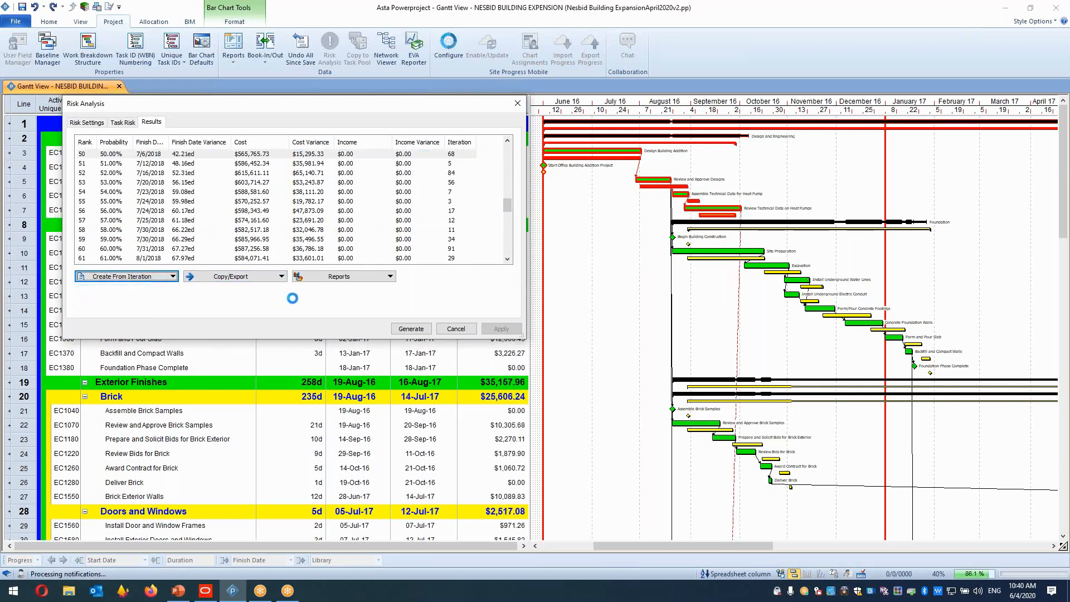
pyautogui.write('P50%')
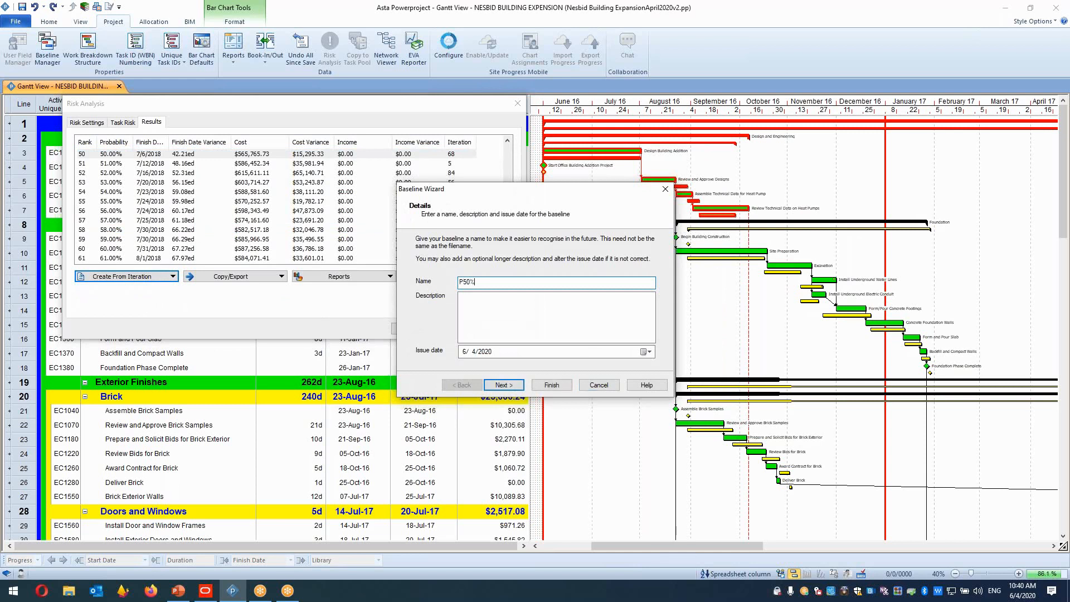
pyautogui.click(552, 385)
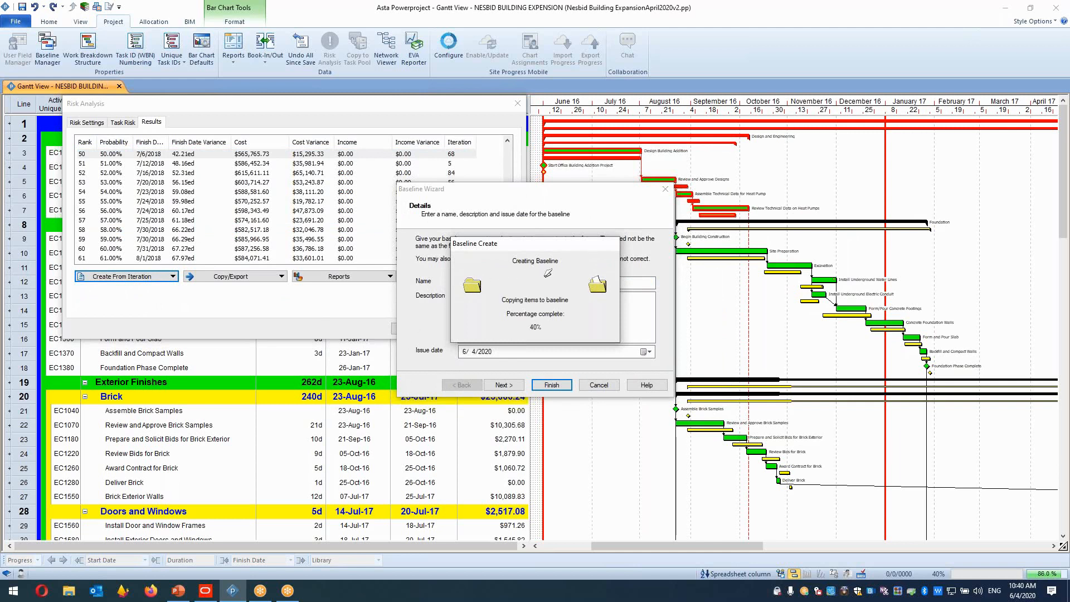
# Create a baseline named P80% from the iteration at 80% probability.
pyautogui.scroll(-7, 509, 215)
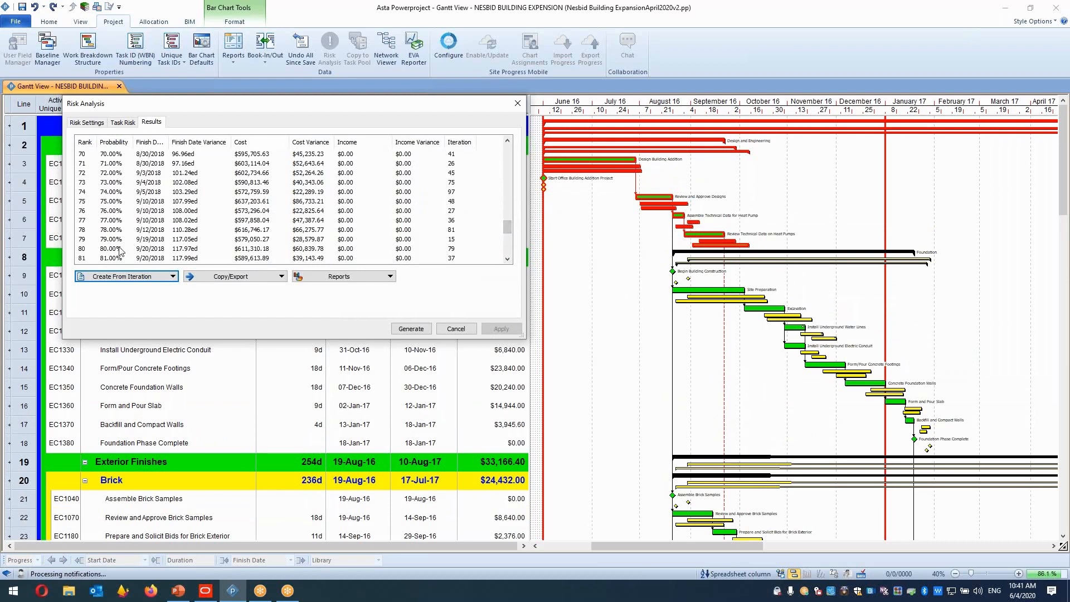
pyautogui.click(130, 249)
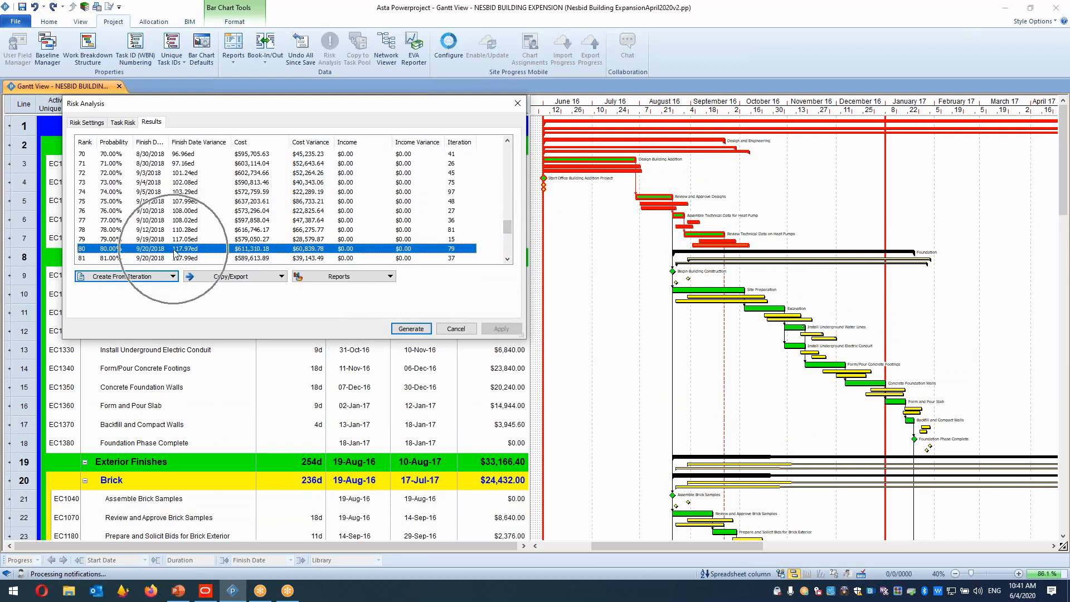
pyautogui.click(170, 279)
pyautogui.click(107, 303)
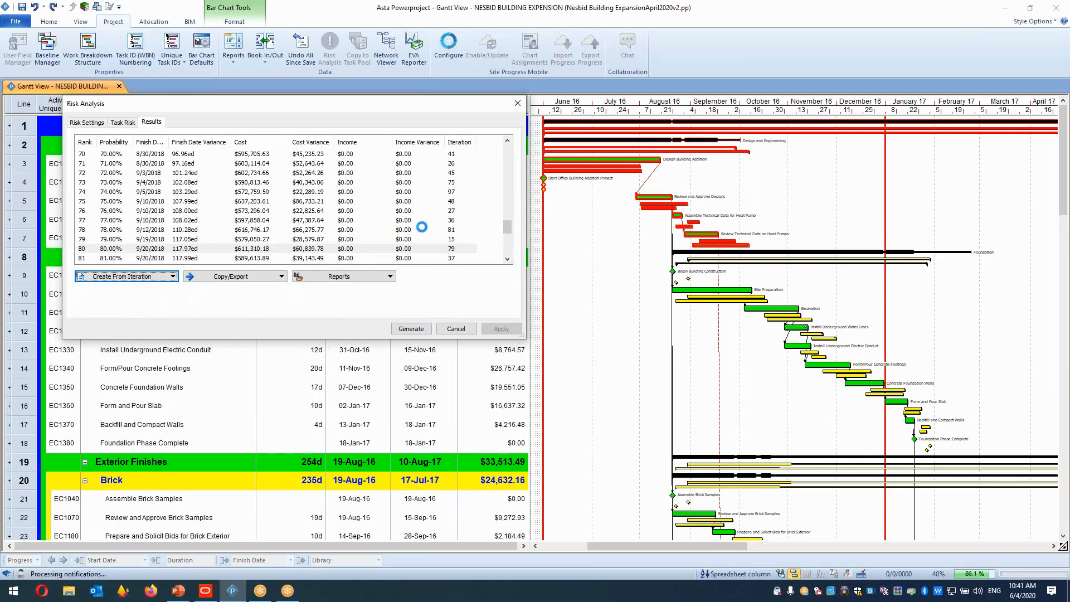
pyautogui.write('P80%')
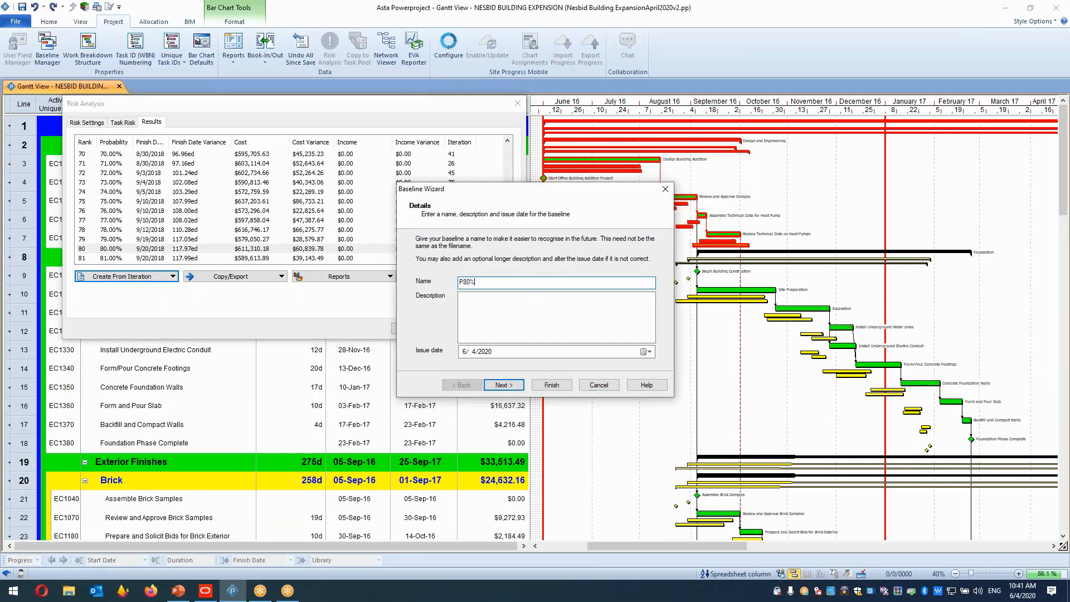
pyautogui.click(558, 385)
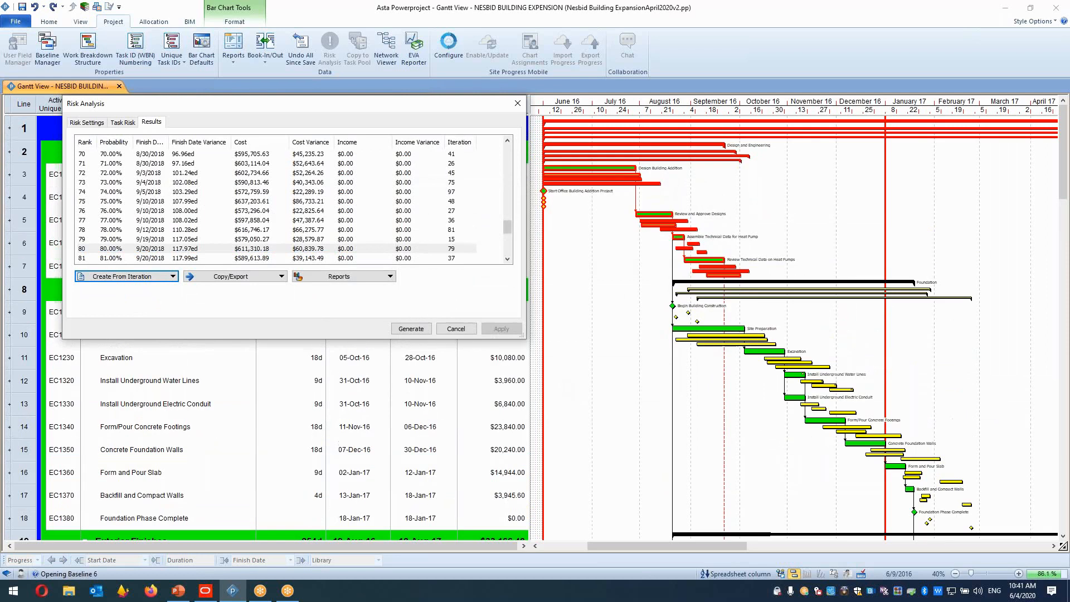
# Close the Risk Analysis dialog and turn off the total float display on the bar chart.
pyautogui.click(518, 105)
pyautogui.click(517, 318)
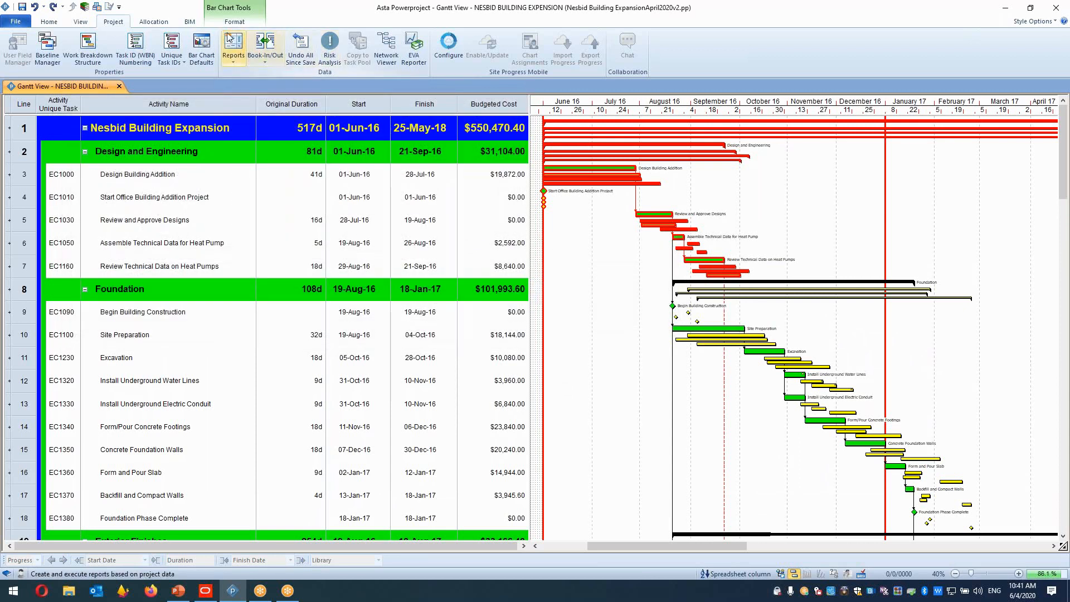
pyautogui.click(234, 21)
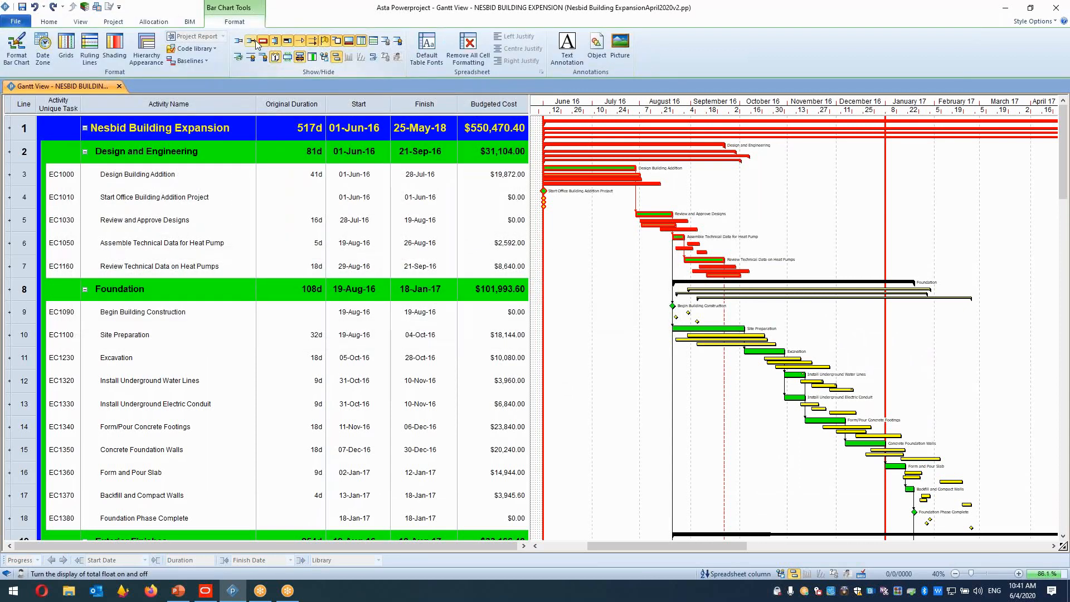
pyautogui.click(263, 42)
pyautogui.click(600, 194)
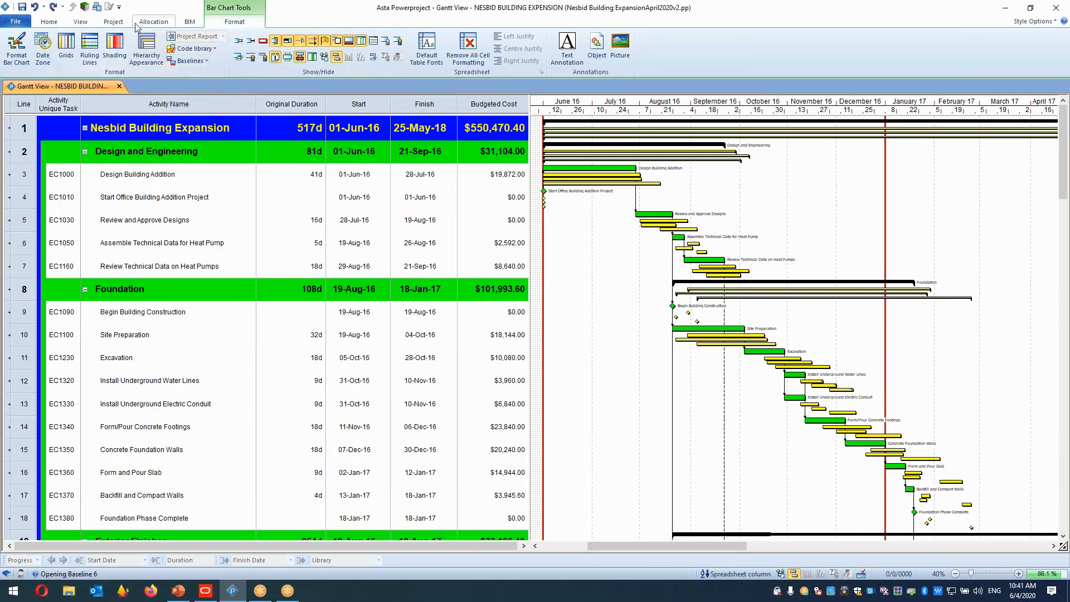
# Open the Baseline Manager and set the P20% baseline's appearance colour to cyan.
pyautogui.click(113, 21)
pyautogui.click(48, 48)
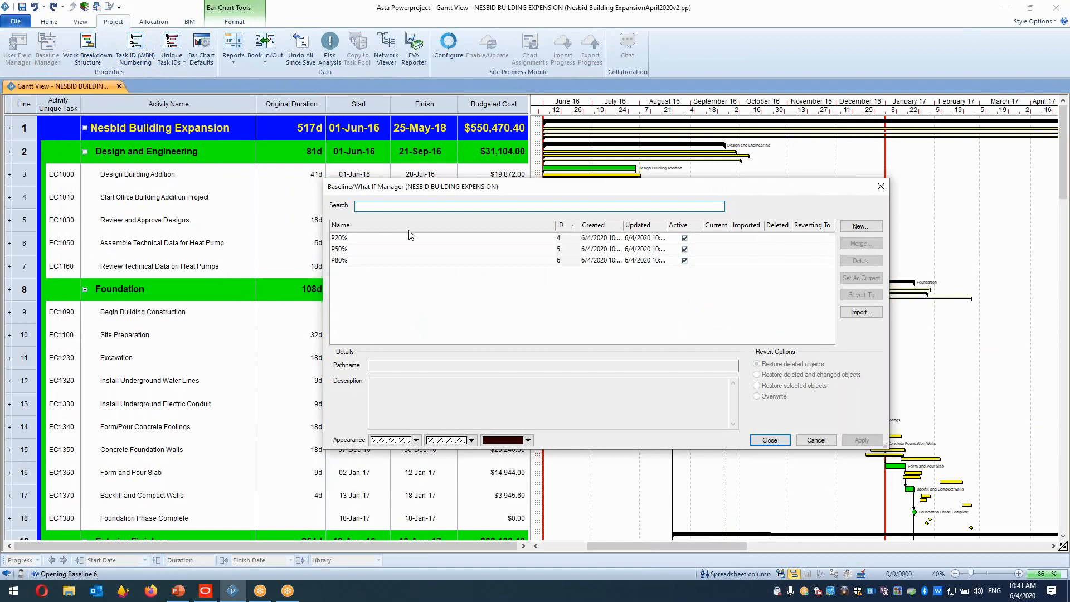
pyautogui.click(405, 241)
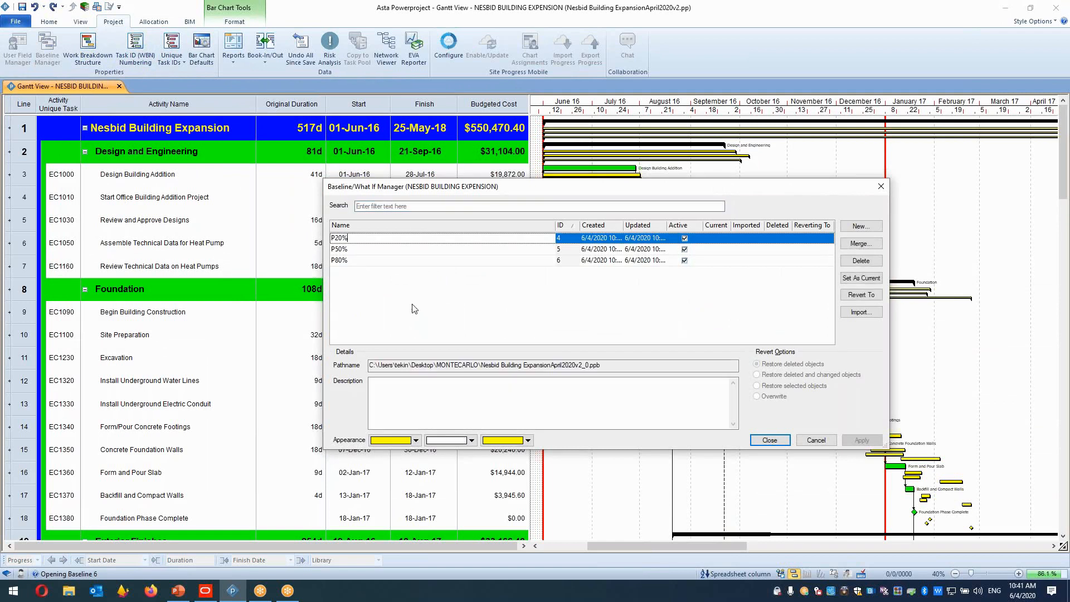
pyautogui.click(415, 440)
pyautogui.click(423, 458)
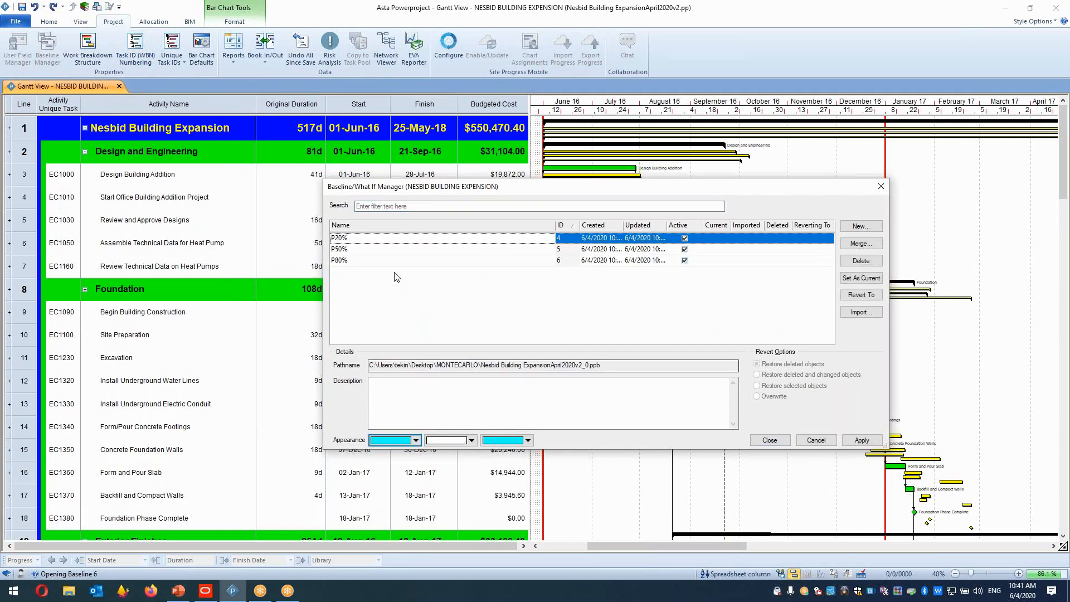
# Set the P50% baseline's appearance colour to magenta and apply the baseline changes.
pyautogui.click(398, 249)
pyautogui.click(418, 441)
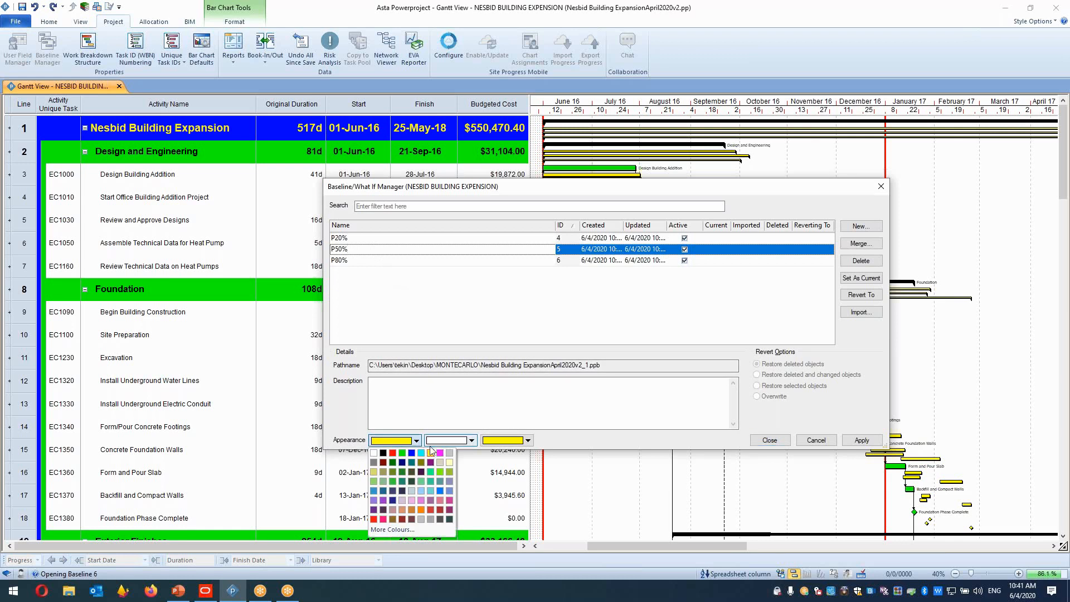
pyautogui.click(440, 453)
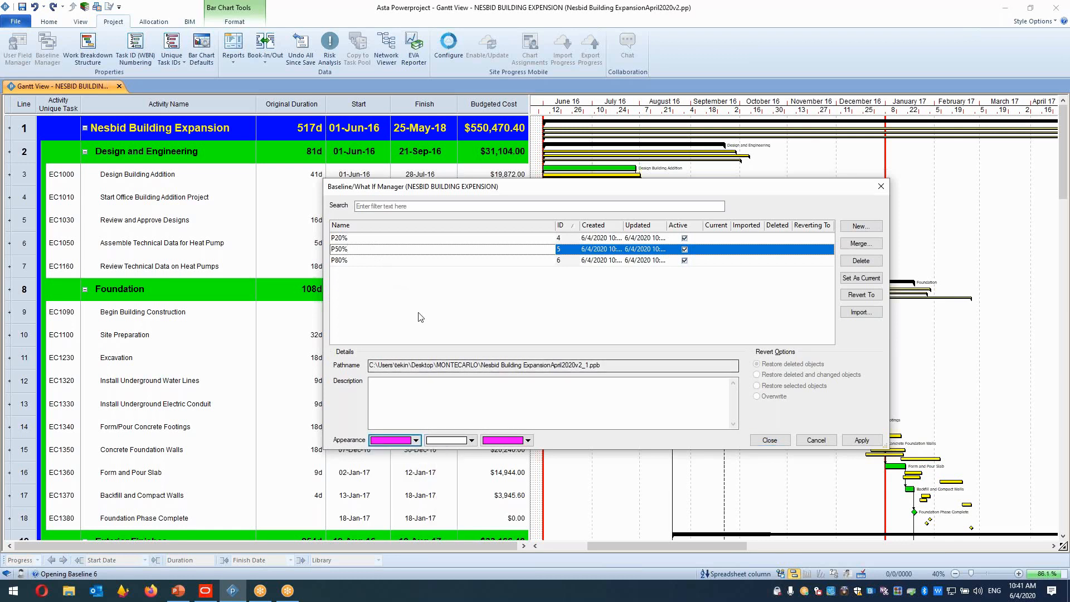
pyautogui.click(406, 261)
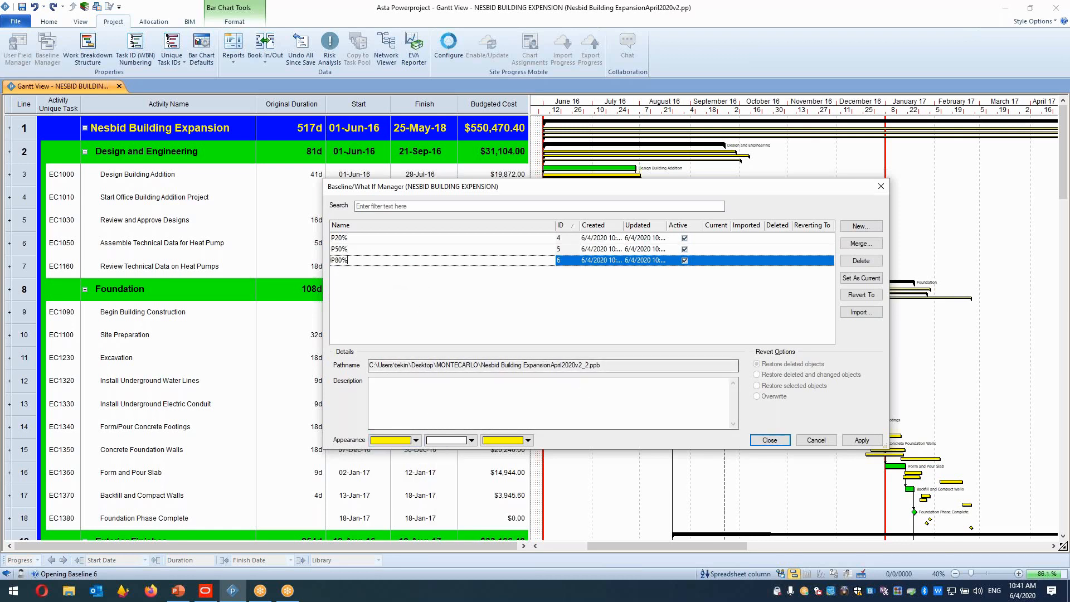
pyautogui.click(866, 440)
pyautogui.click(779, 441)
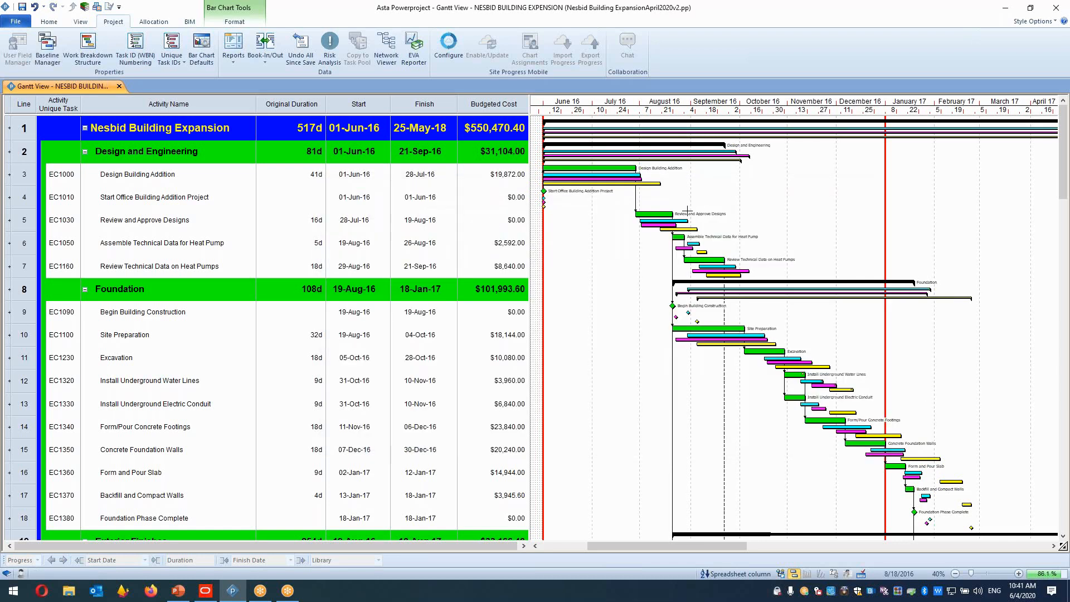
pyautogui.click(611, 175)
pyautogui.moveTo(595, 175); pyautogui.dragTo(629, 179)
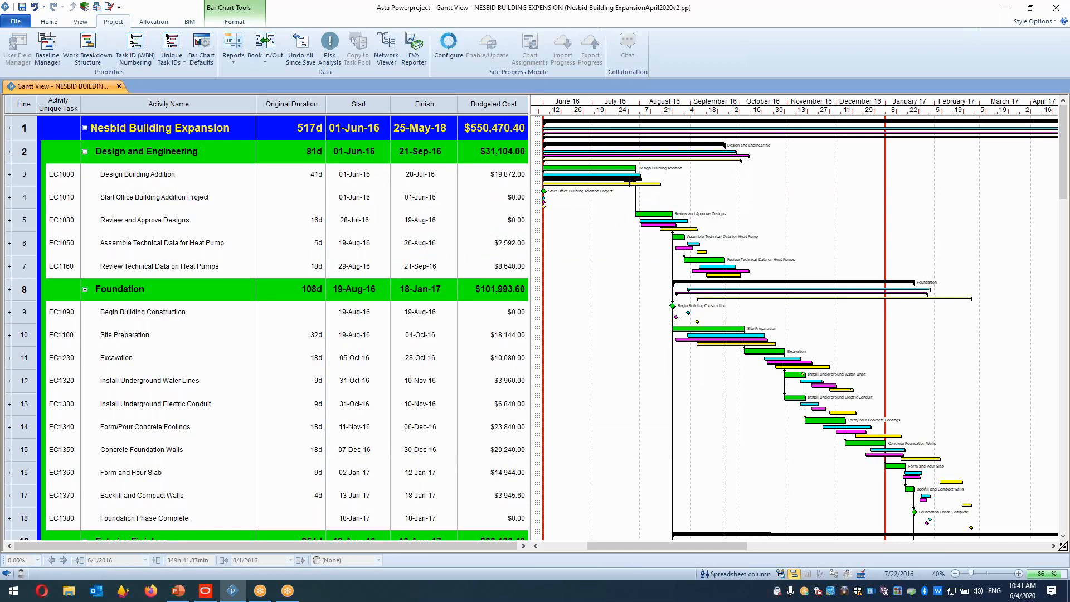
pyautogui.click(639, 189)
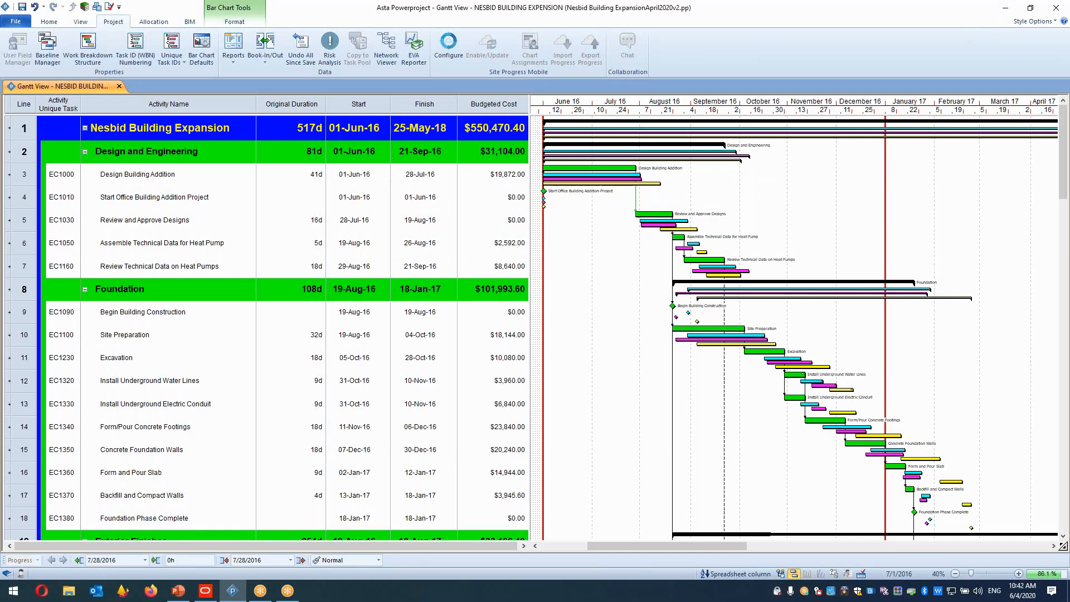
# Rename the Budgeted Cost column's title to Budgeted Cost Mostlikely in its table definition.
pyautogui.moveTo(529, 101); pyautogui.dragTo(732, 108)
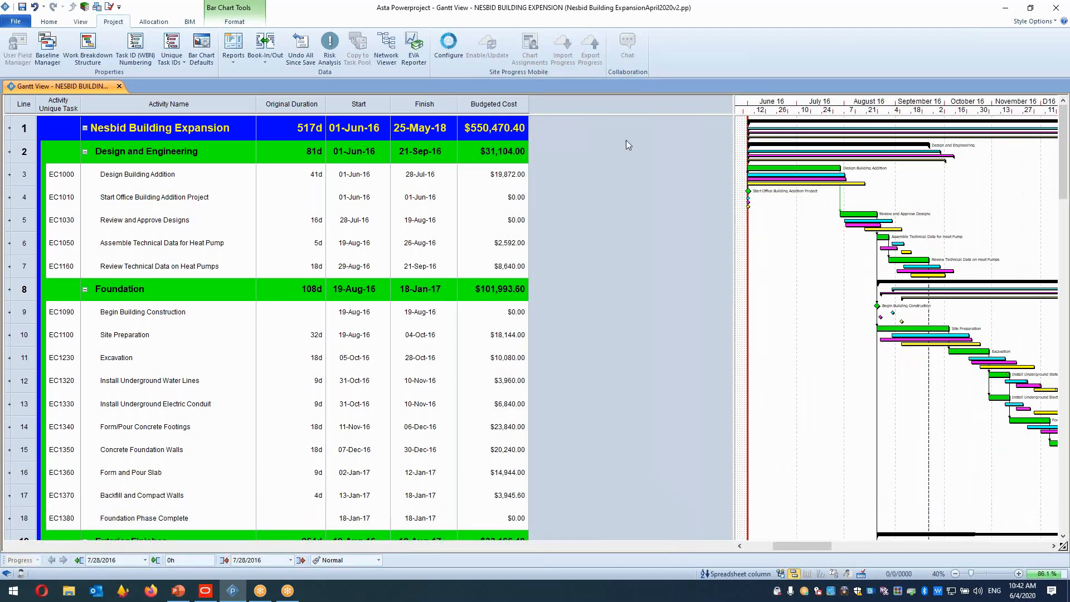
pyautogui.click(497, 107)
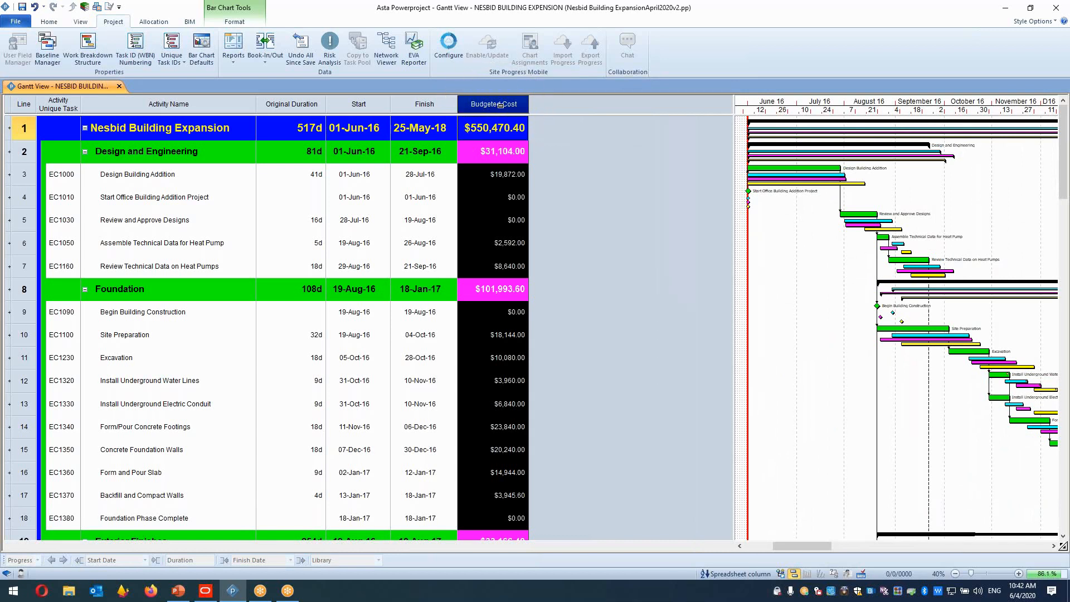
pyautogui.rightClick(500, 106)
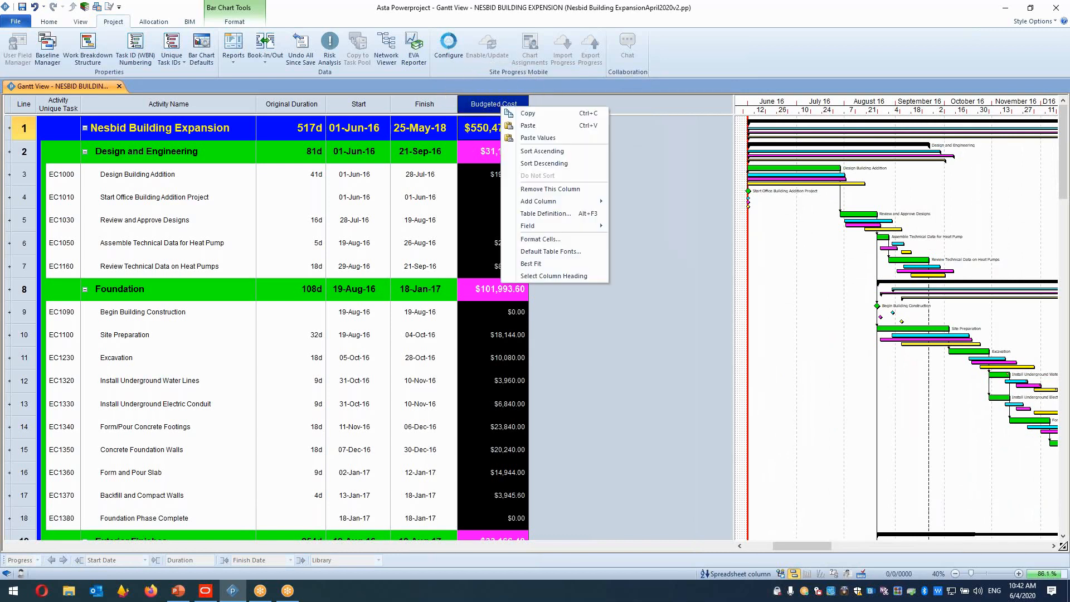
pyautogui.click(547, 238)
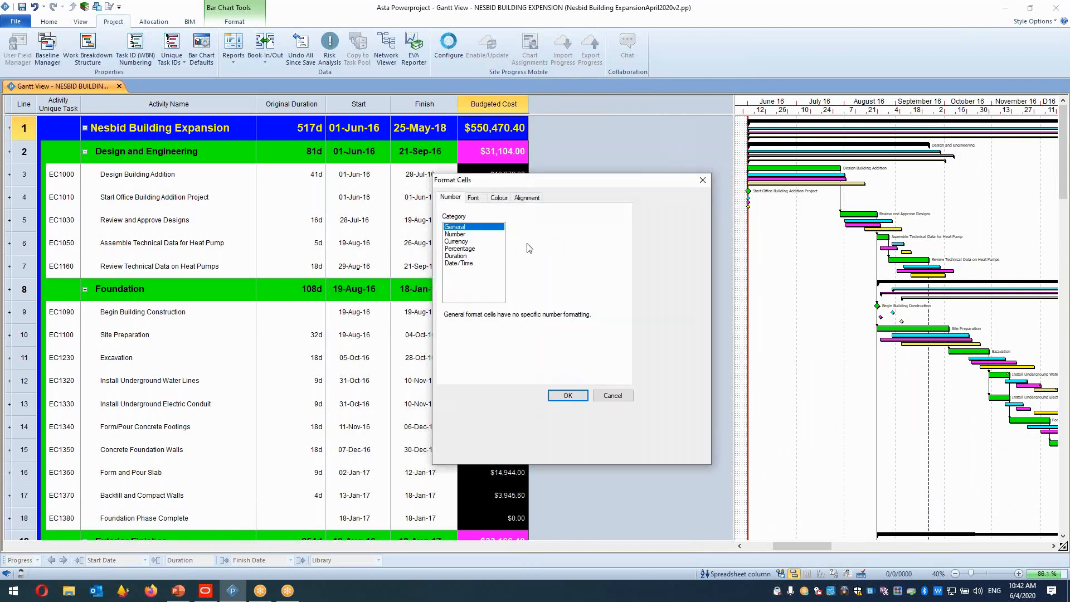
pyautogui.click(702, 180)
pyautogui.rightClick(498, 108)
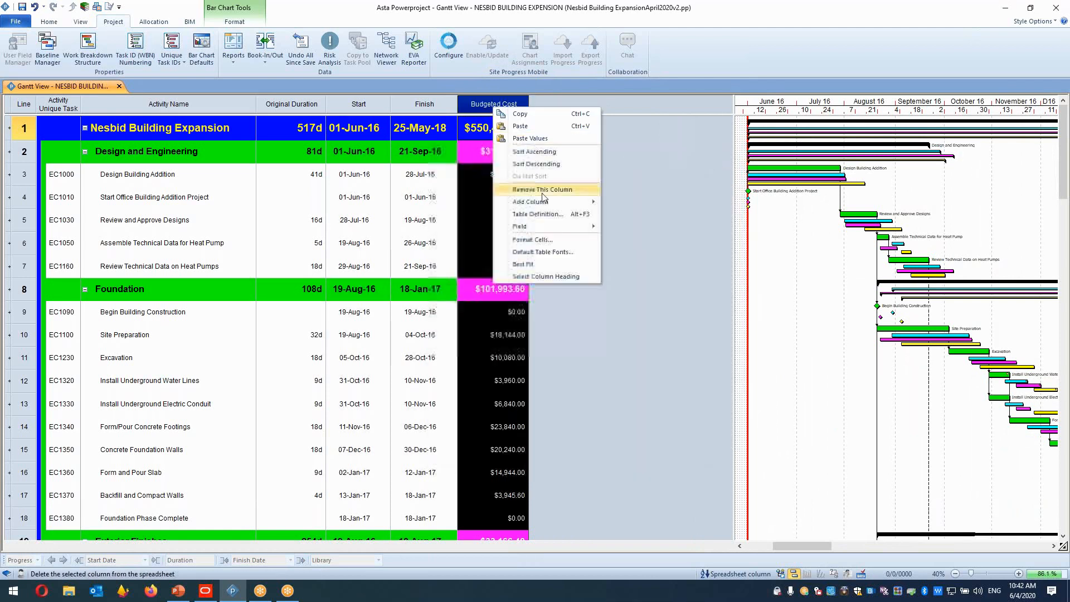
pyautogui.click(532, 218)
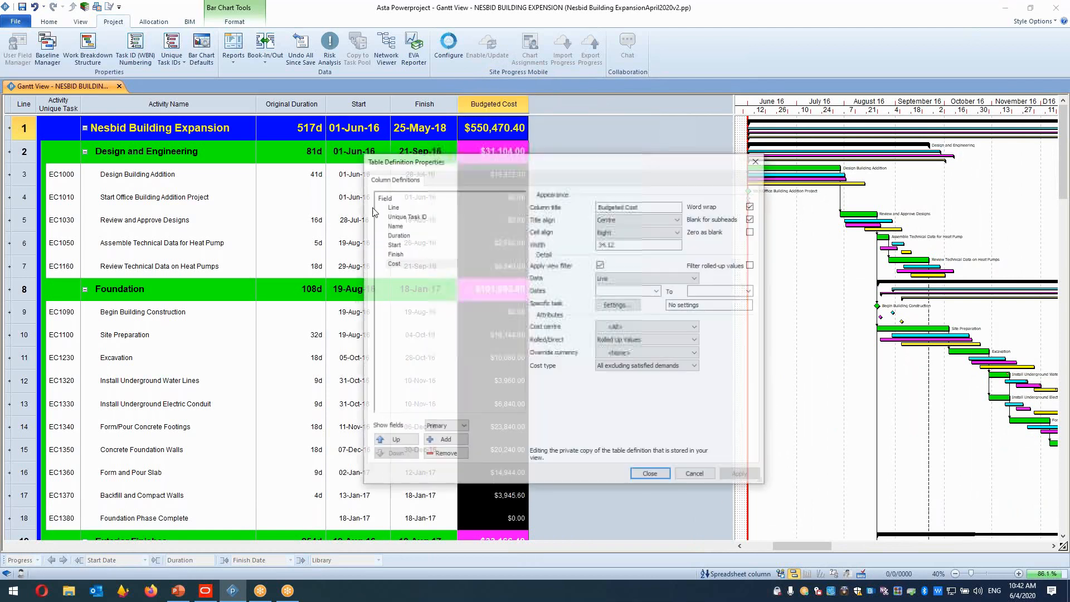
pyautogui.click(654, 208)
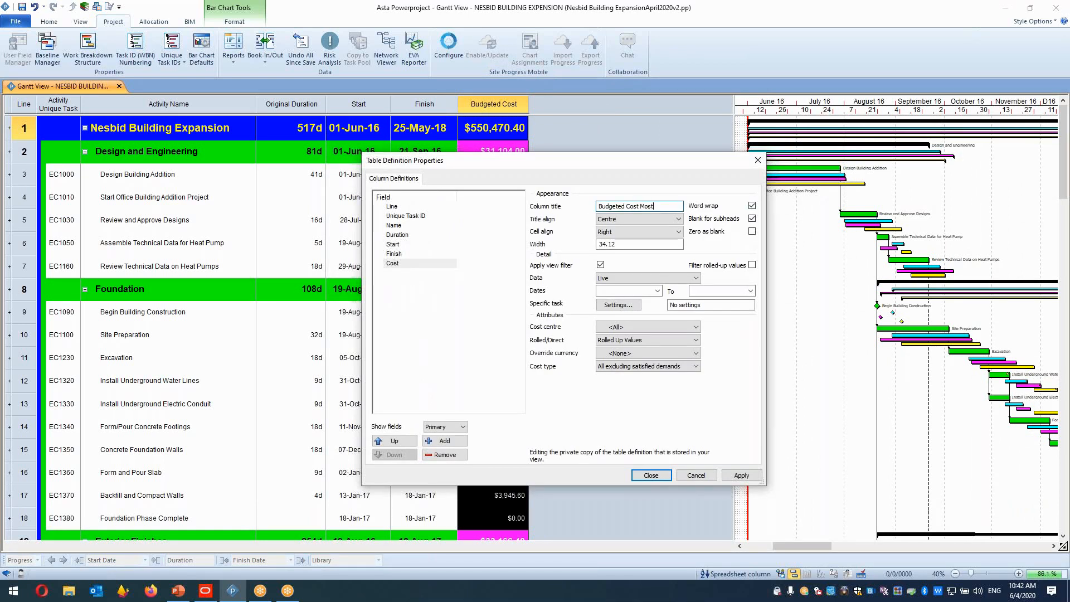
pyautogui.write('Mostlikely')
# Add a cost column titled Budgeted Cost P20% that shows the P20% baseline data.
pyautogui.click(444, 441)
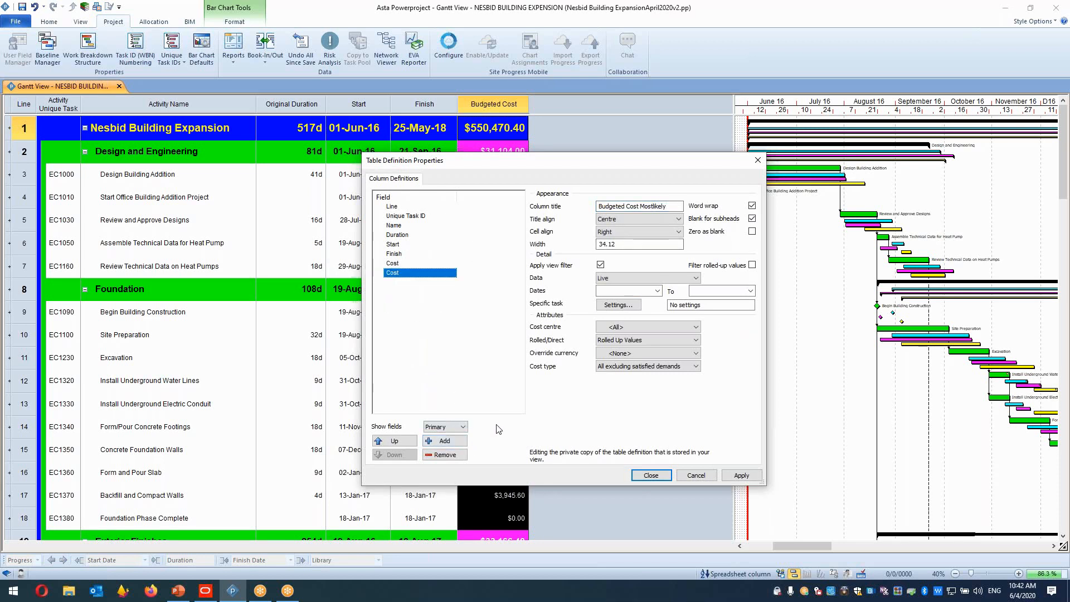
pyautogui.click(668, 206)
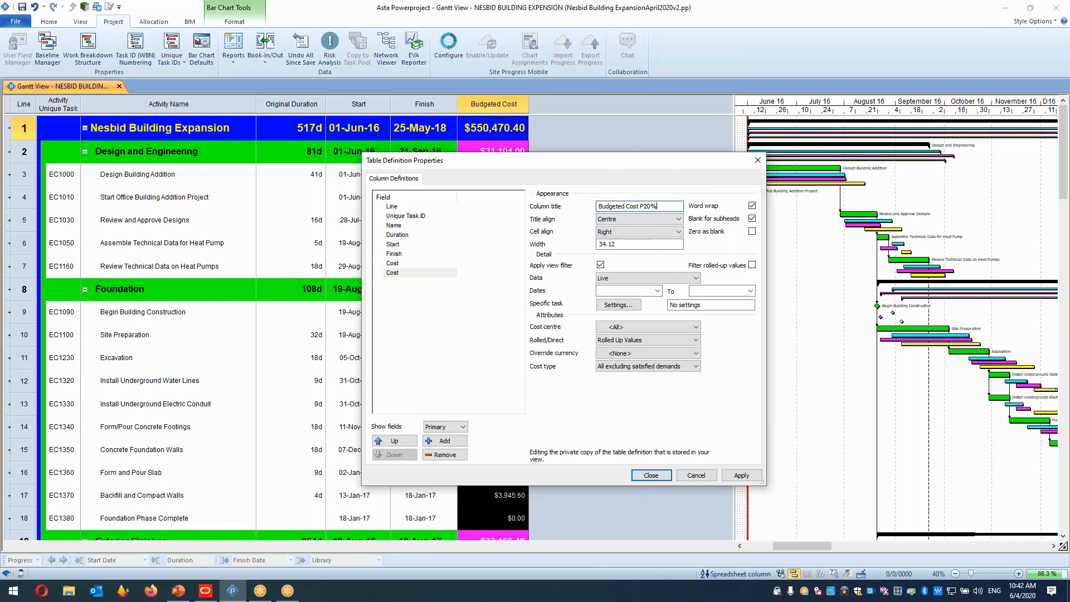
pyautogui.click(673, 278)
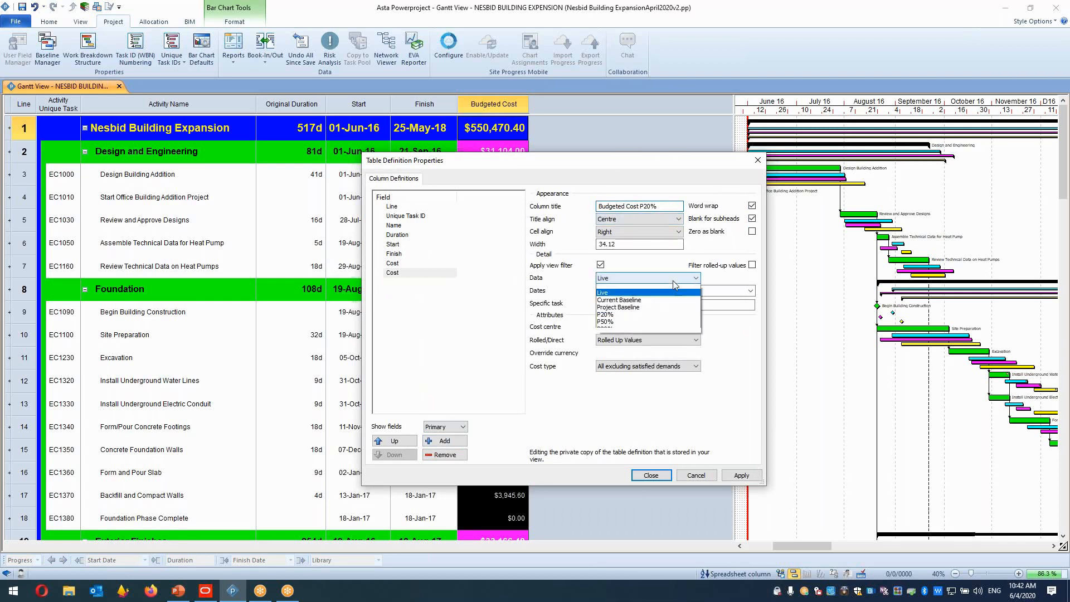
pyautogui.click(630, 318)
# Add another cost column titled Budgeted Cost P50% that shows the P50% baseline data.
pyautogui.click(444, 440)
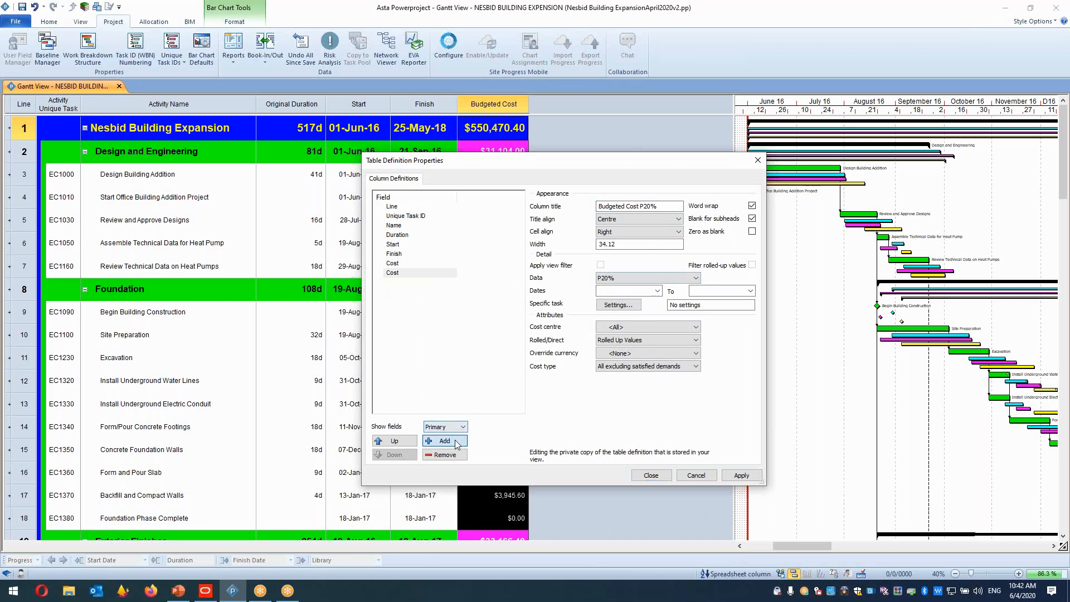
pyautogui.click(646, 207)
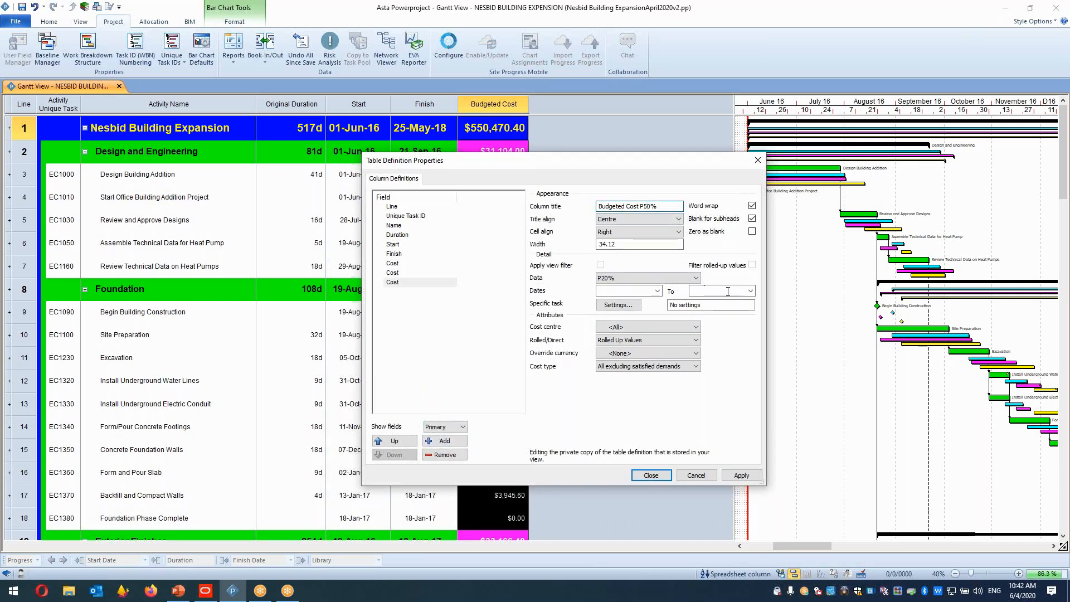
pyautogui.click(655, 290)
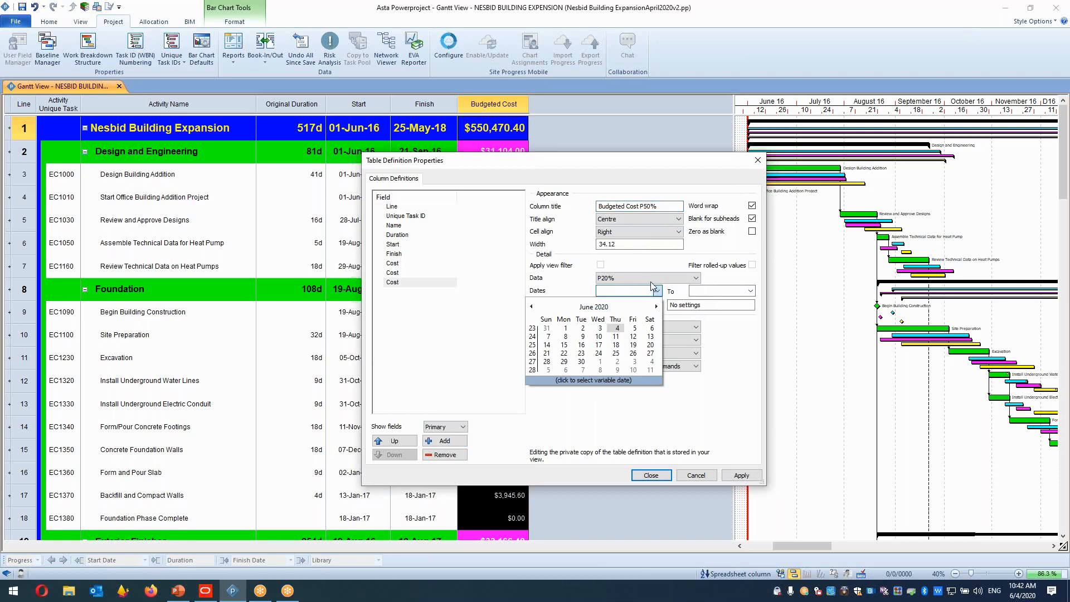
pyautogui.click(648, 278)
pyautogui.click(648, 278)
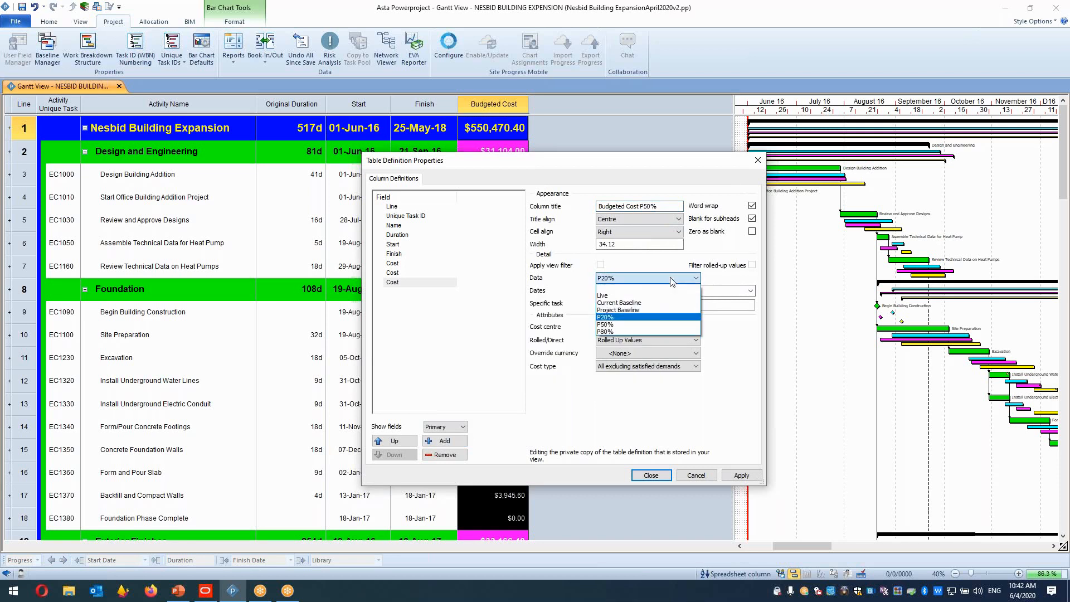
pyautogui.click(630, 324)
# Add a cost column titled Budgeted Cost P80% showing P80% baseline data and apply the table definition.
pyautogui.click(444, 441)
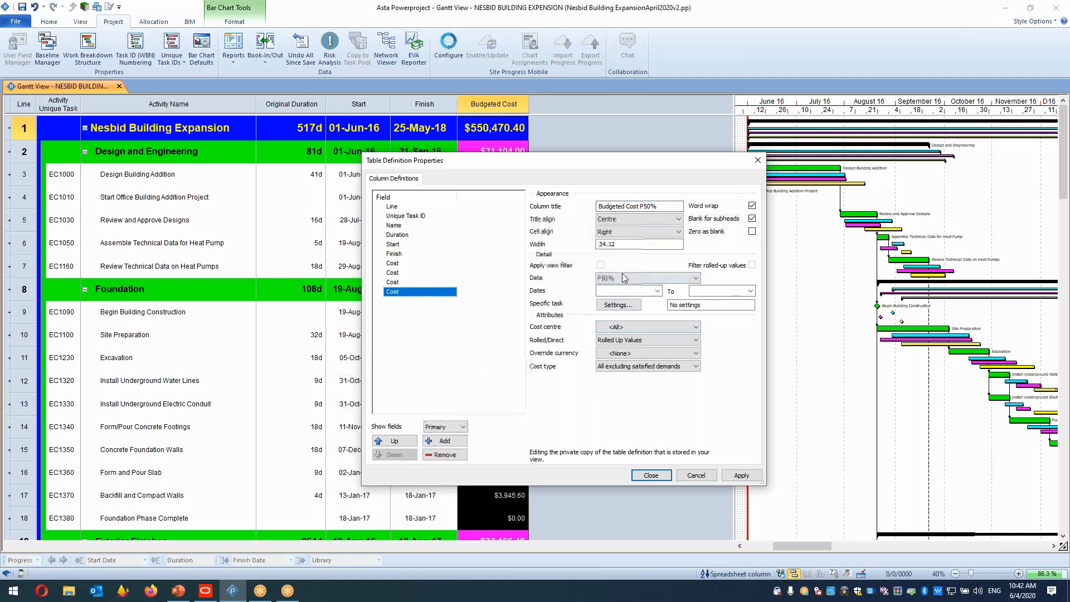
pyautogui.click(650, 206)
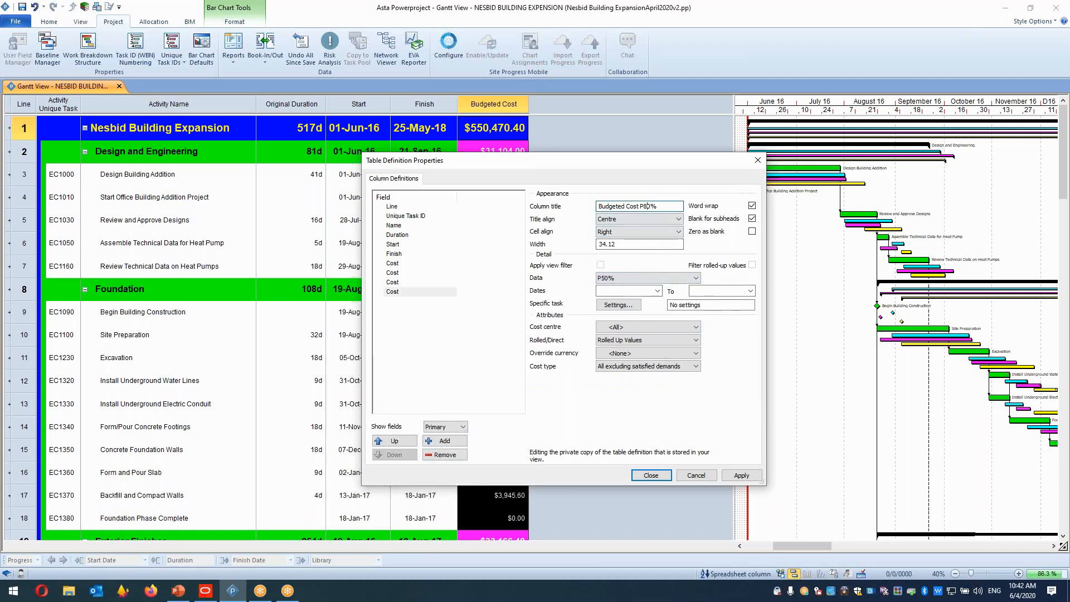
pyautogui.click(681, 278)
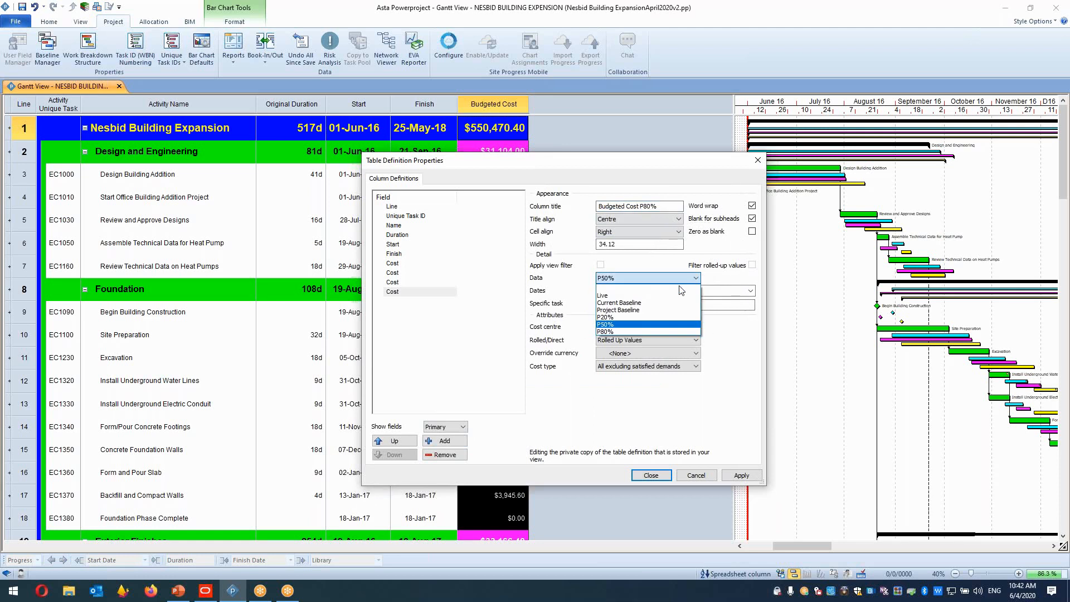
pyautogui.click(632, 332)
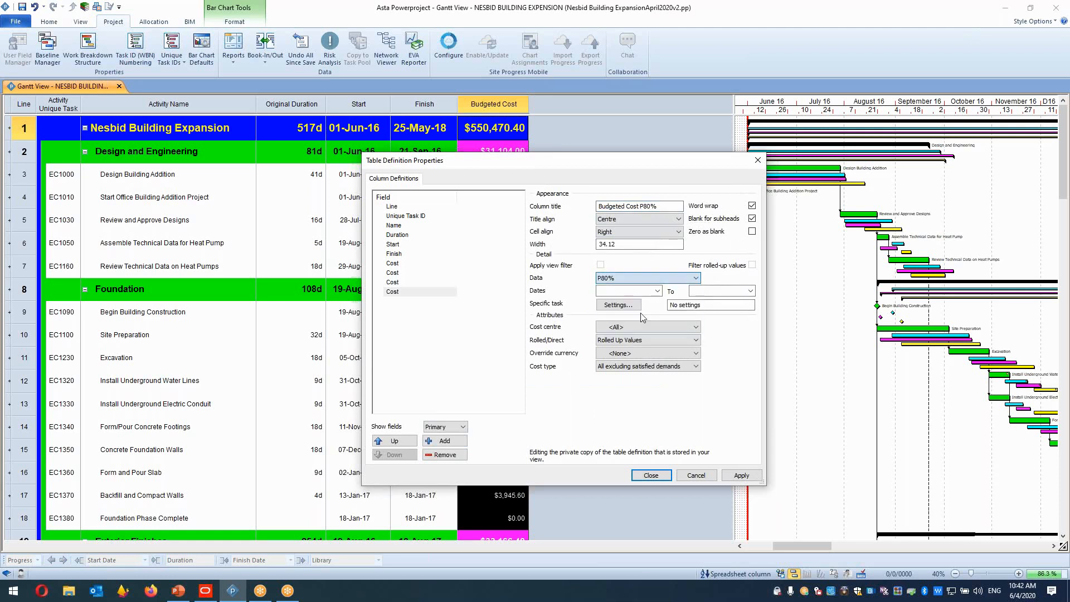
pyautogui.click(742, 475)
pyautogui.click(650, 475)
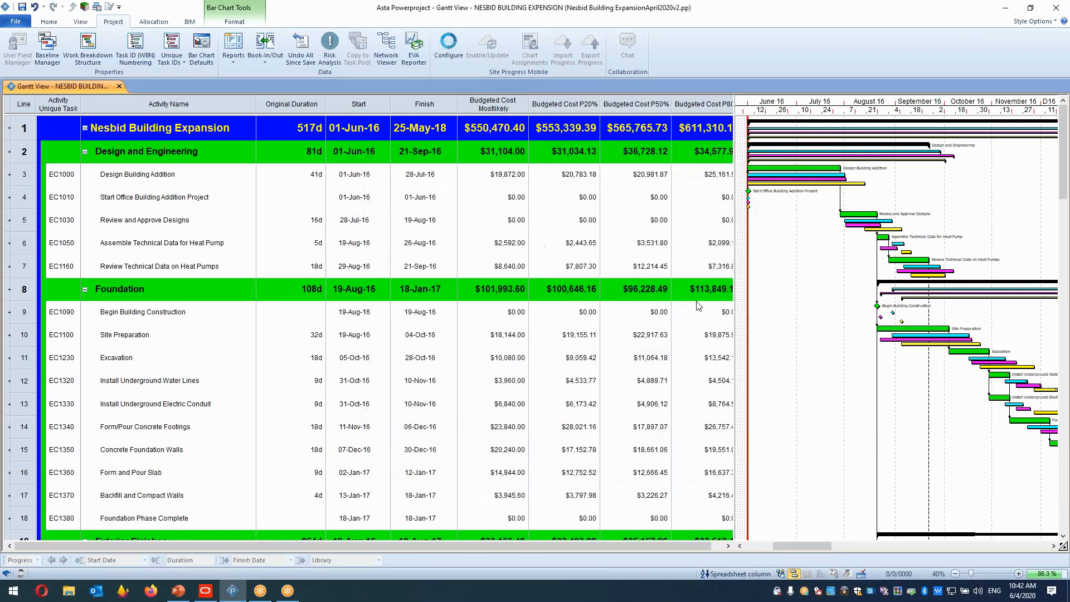
# Widen the spreadsheet to show all four budgeted cost columns and compare their values.
pyautogui.moveTo(734, 111); pyautogui.dragTo(750, 101)
pyautogui.doubleClick(529, 106)
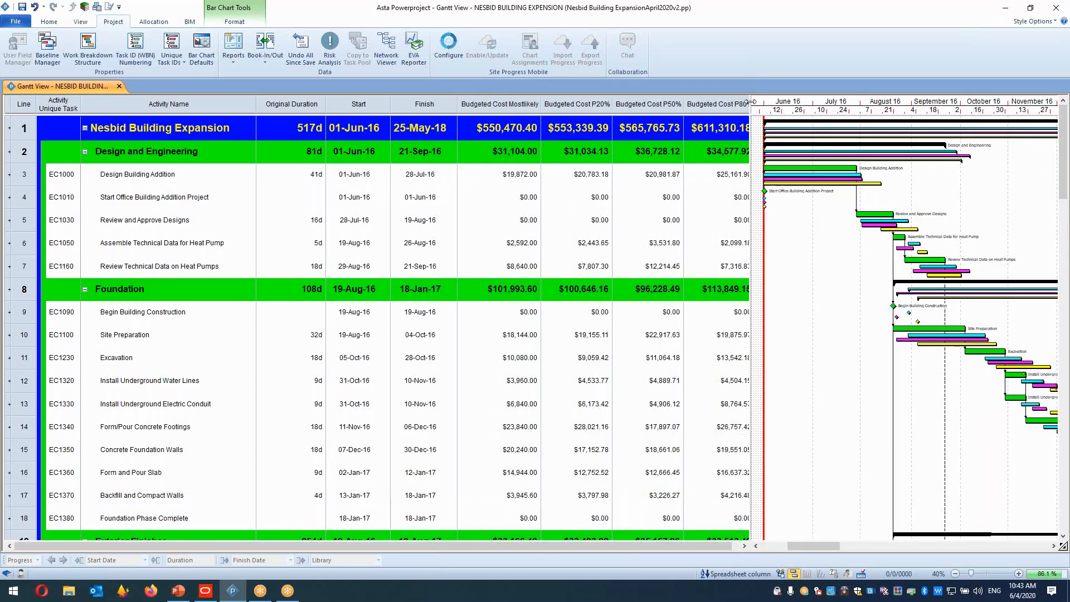
pyautogui.moveTo(751, 102); pyautogui.dragTo(776, 101)
pyautogui.moveTo(501, 128); pyautogui.dragTo(694, 433)
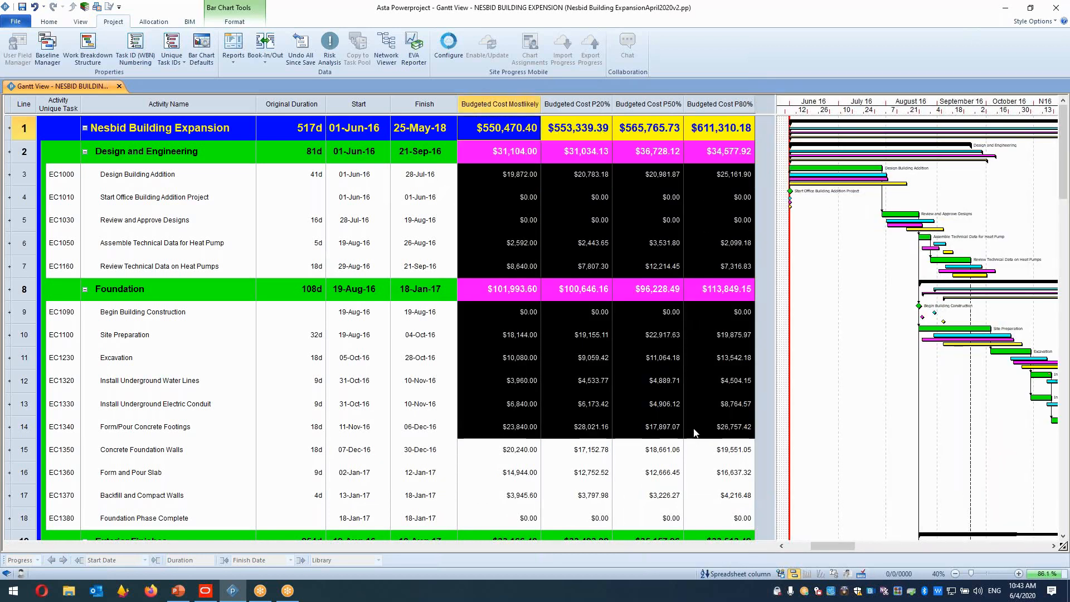
pyautogui.click(516, 179)
pyautogui.press('ctrl')
pyautogui.click(355, 104)
pyautogui.click(408, 105)
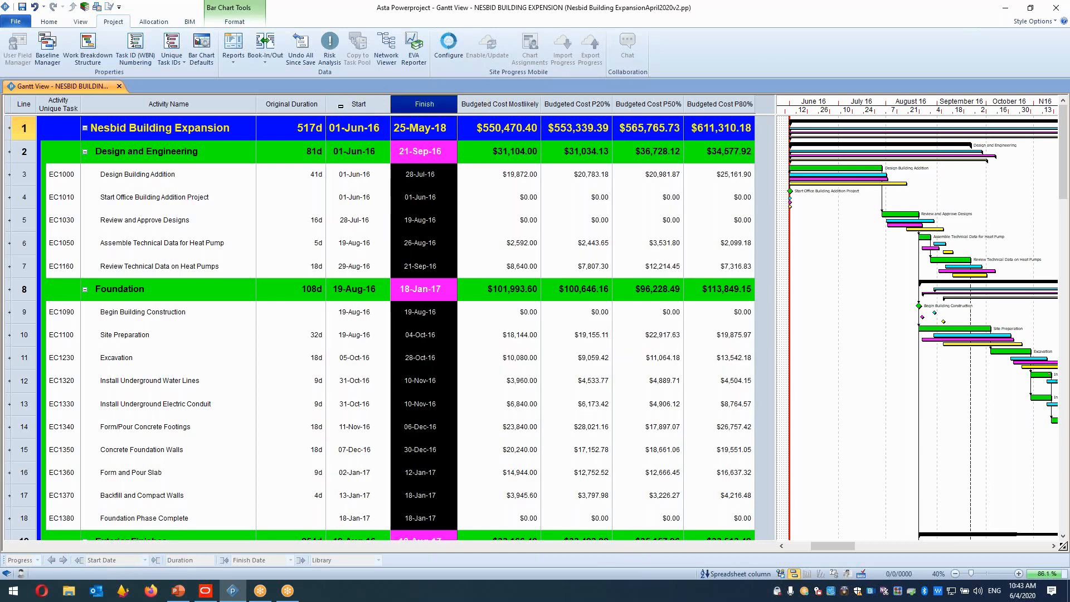
# Rename the Original Duration column's title to Original Duration Mostlikely in its table definition.
pyautogui.click(319, 105)
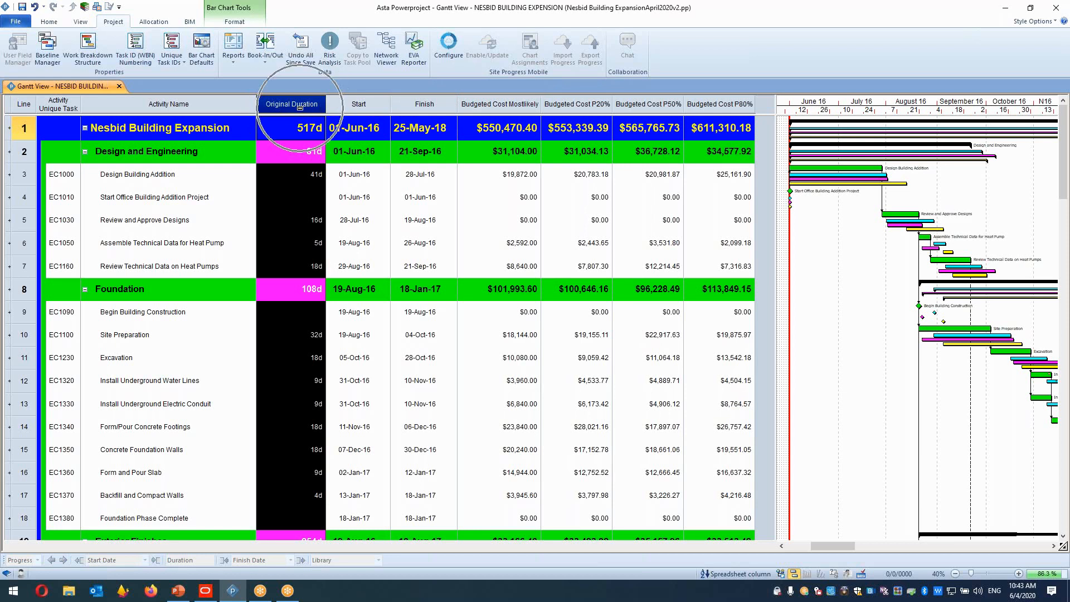
pyautogui.rightClick(300, 107)
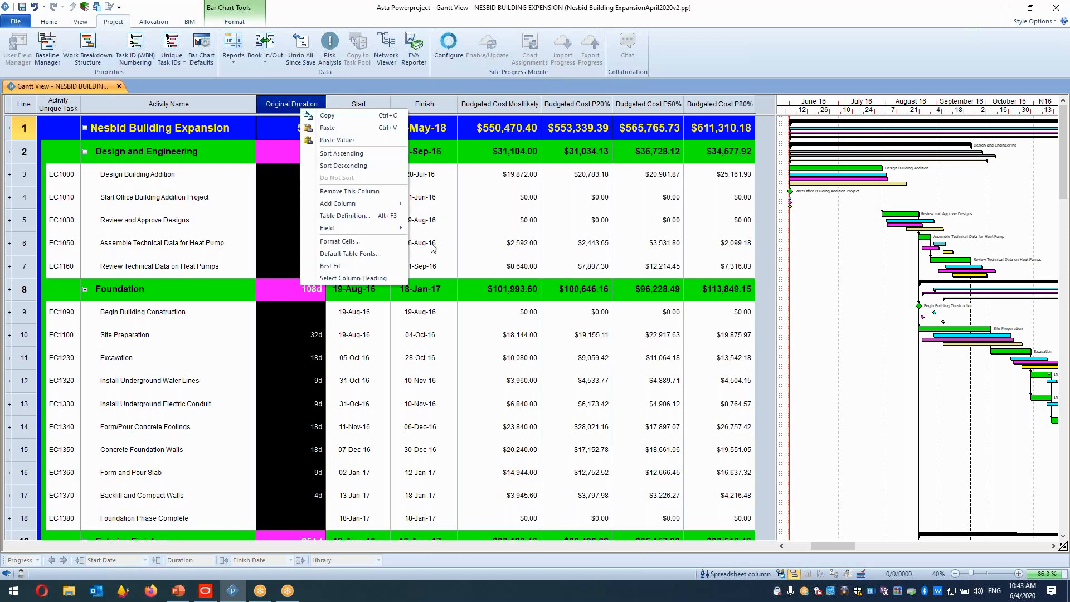
pyautogui.click(356, 216)
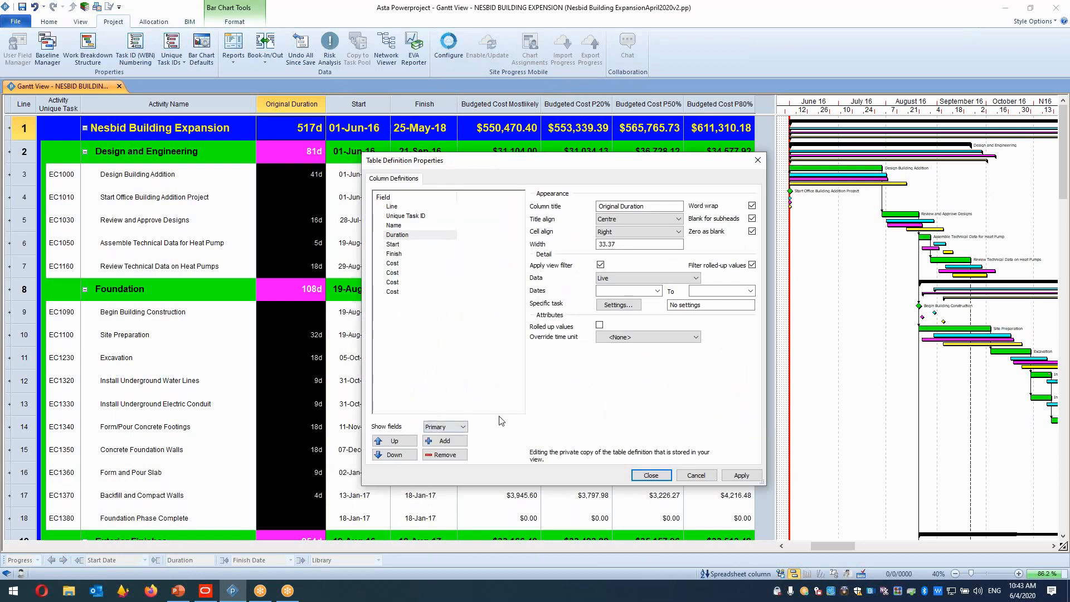
pyautogui.click(657, 207)
pyautogui.write('Mostlikly')
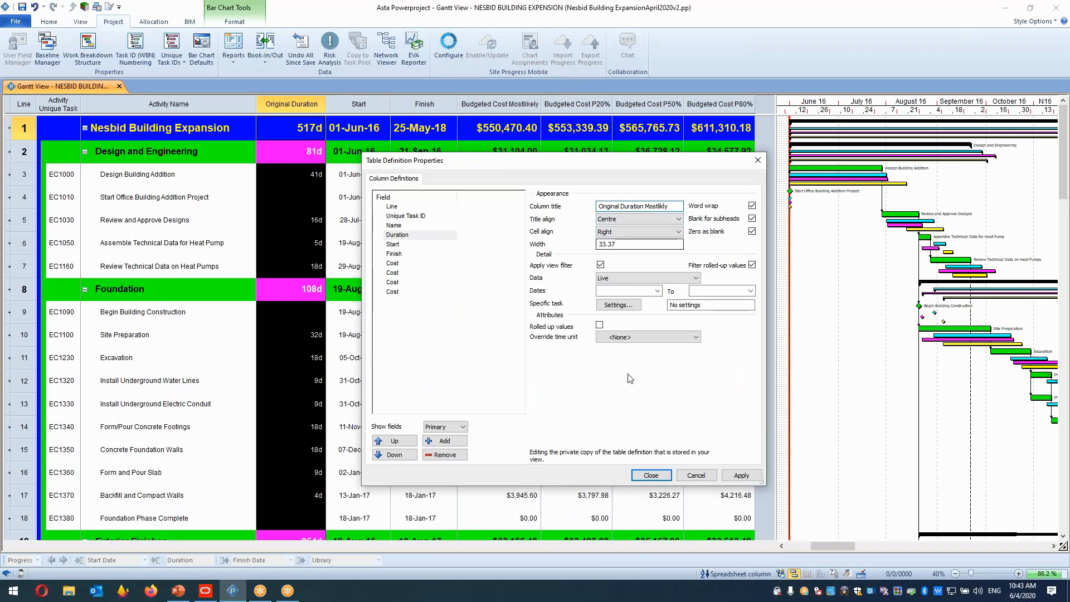
# Add a duration column titled DurationP20% that shows the P20% baseline data.
pyautogui.click(444, 440)
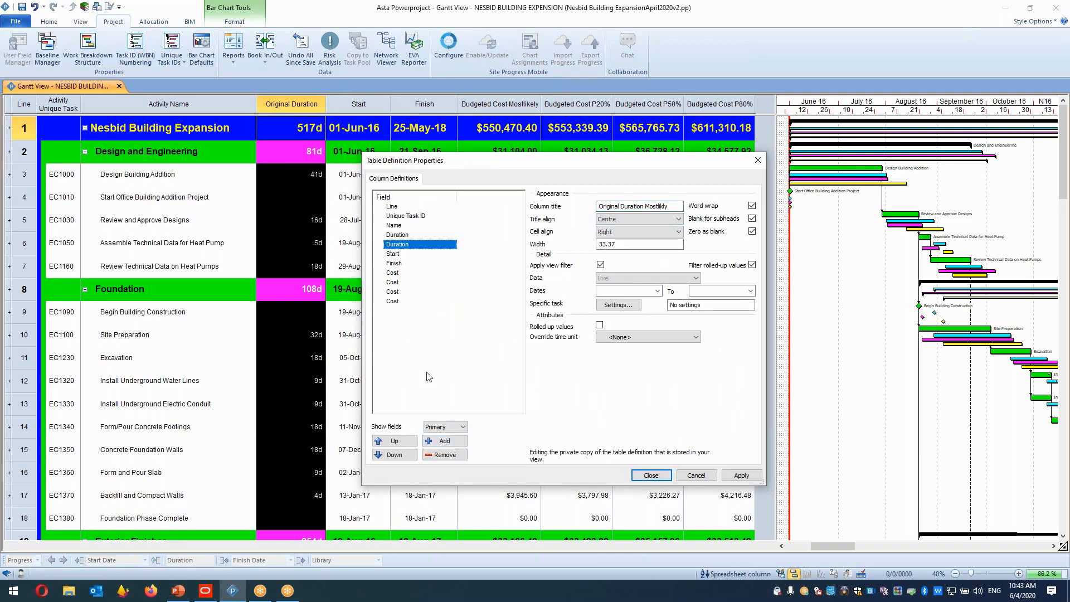
pyautogui.click(674, 204)
pyautogui.press('BackSpace')
pyautogui.press('BackSpace')
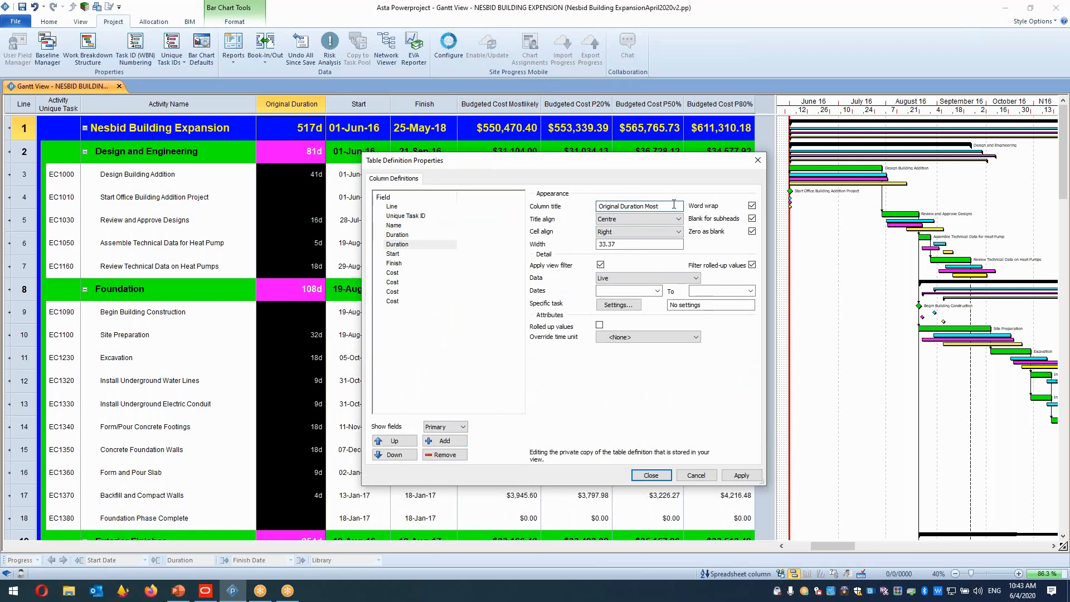
pyautogui.press('BackSpace')
pyautogui.press('BackSpace')
pyautogui.press('BackSpace')
pyautogui.press('BackSpace')
pyautogui.press('BackSpace')
pyautogui.press('BackSpace')
pyautogui.press('BackSpace')
pyautogui.press('BackSpace')
pyautogui.press('BackSpace')
pyautogui.press('BackSpace')
pyautogui.press('BackSpace')
pyautogui.press('BackSpace')
pyautogui.click(654, 277)
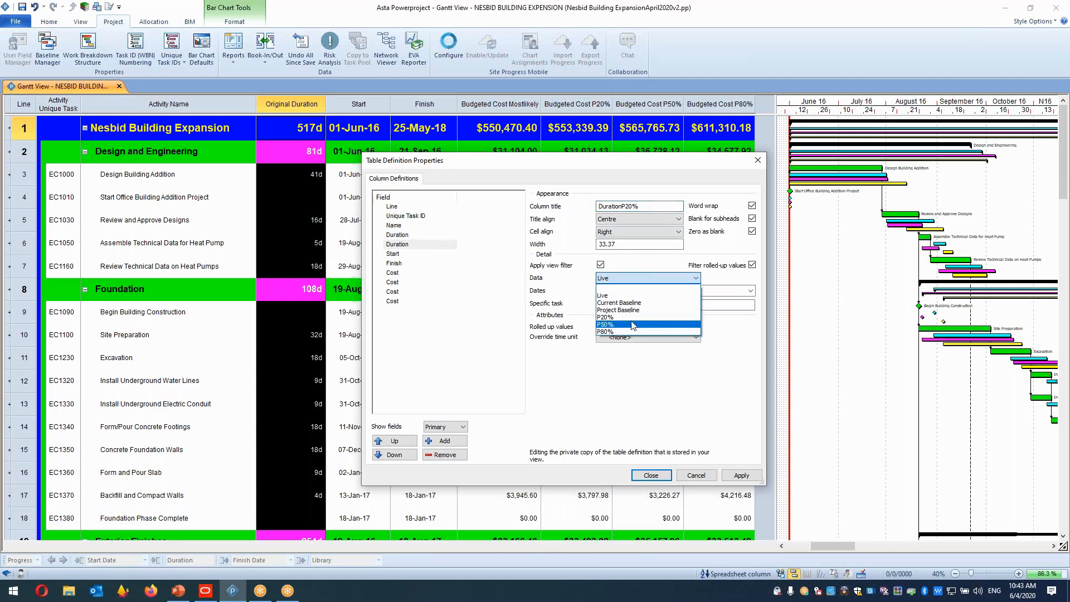
pyautogui.click(634, 325)
pyautogui.click(636, 278)
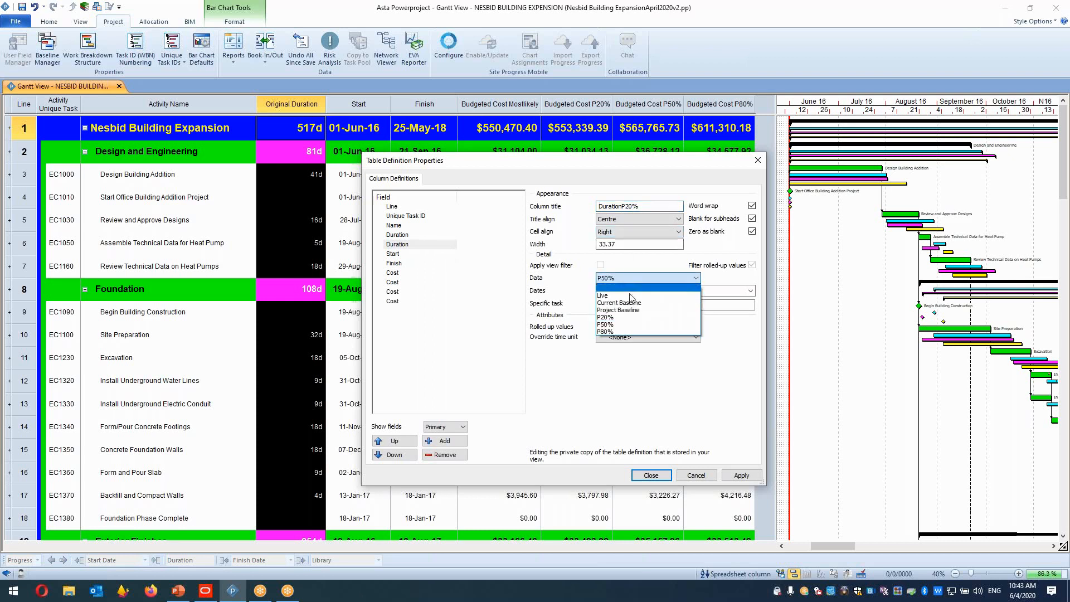
pyautogui.click(621, 318)
# Add a duration column titled DurationP50% that shows the P50% baseline data.
pyautogui.click(448, 442)
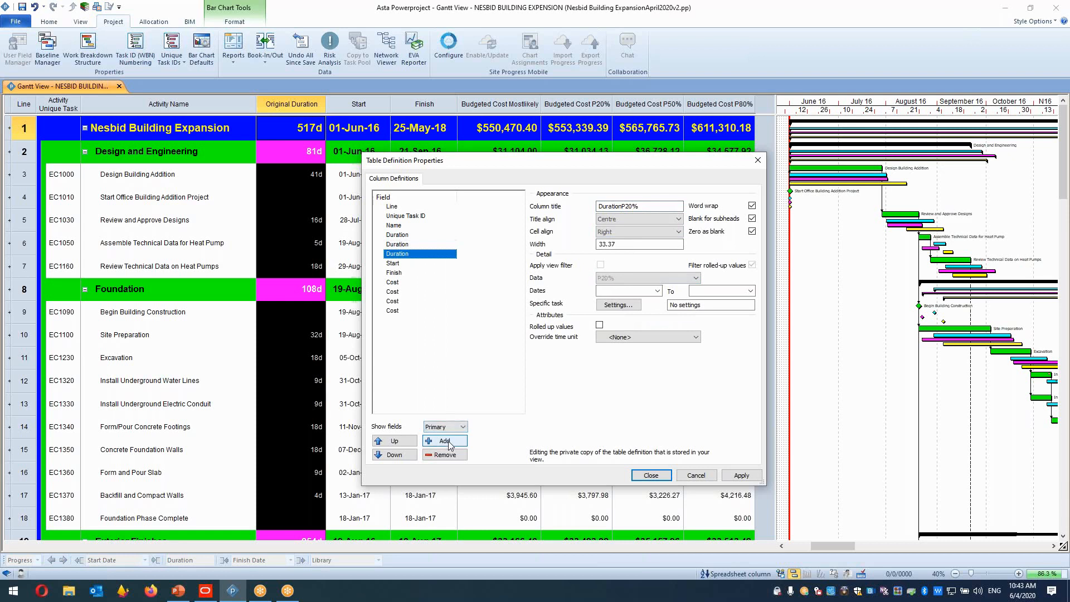
pyautogui.click(629, 206)
pyautogui.press('BackSpace')
pyautogui.write('5')
pyautogui.click(624, 277)
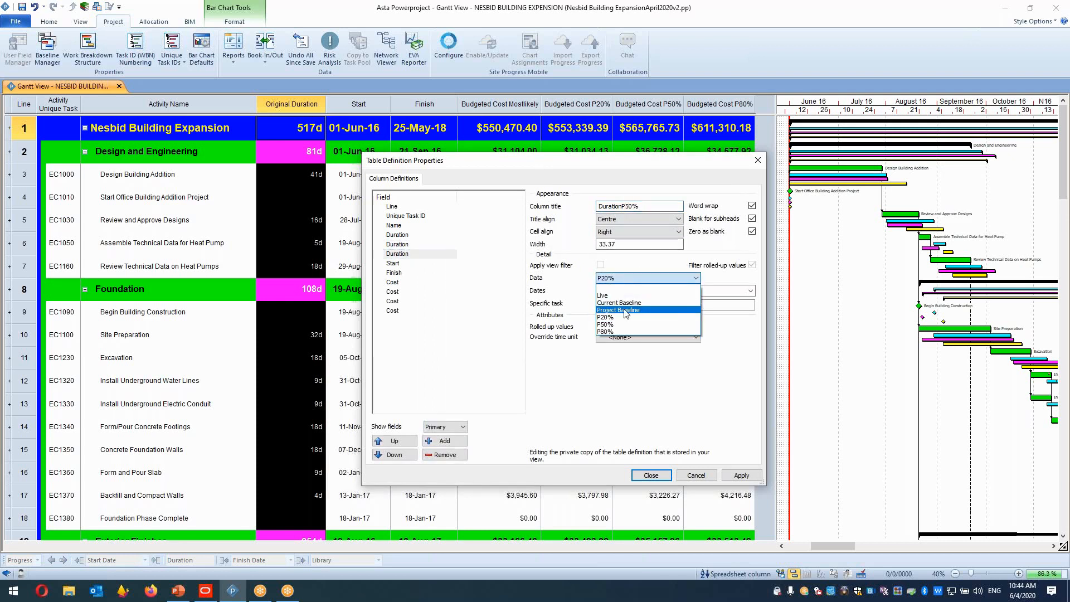
pyautogui.click(621, 327)
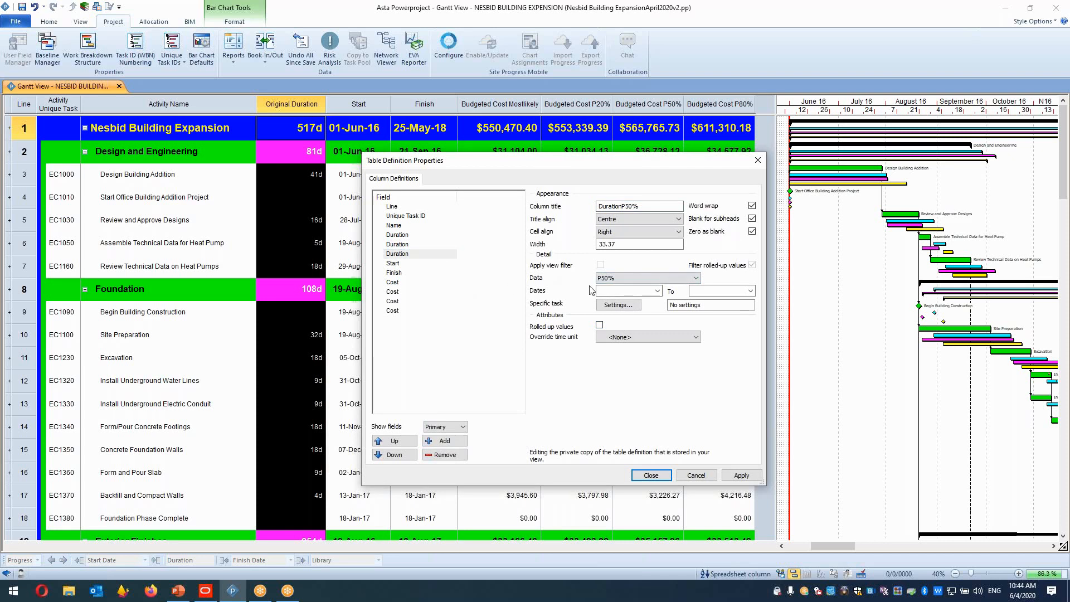
# Add another duration column titled DurationP80% that shows the P80% baseline data, and apply it.
pyautogui.click(460, 441)
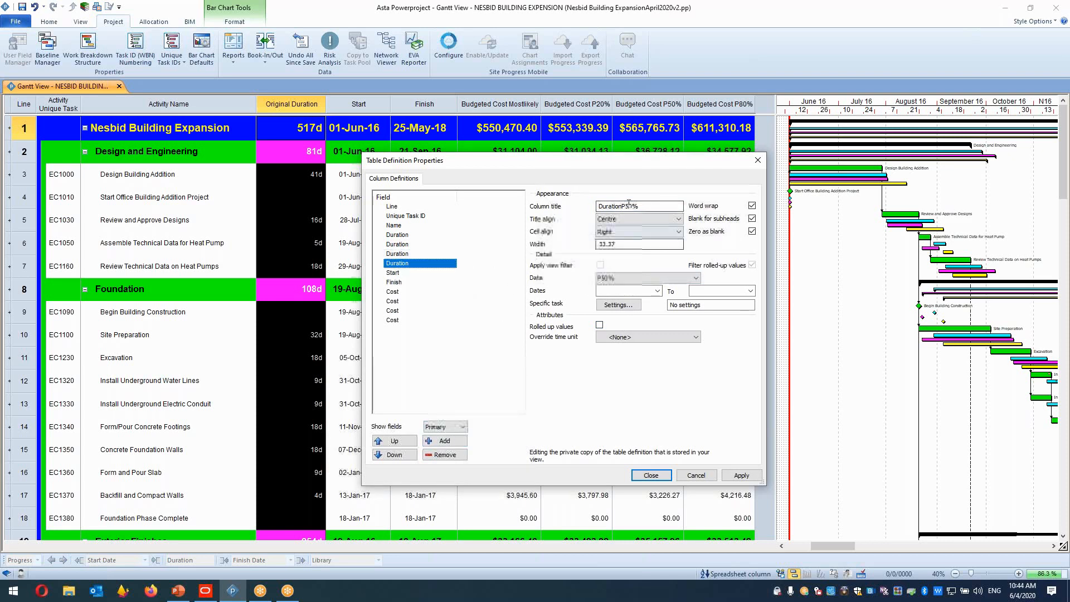
pyautogui.press('BackSpace')
pyautogui.write('8')
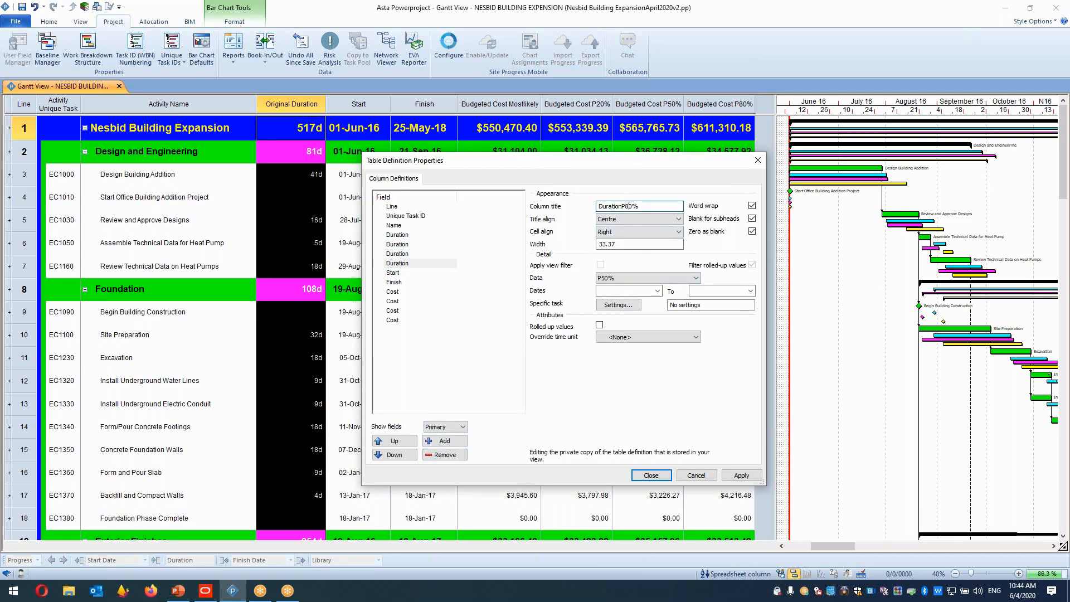
pyautogui.click(685, 278)
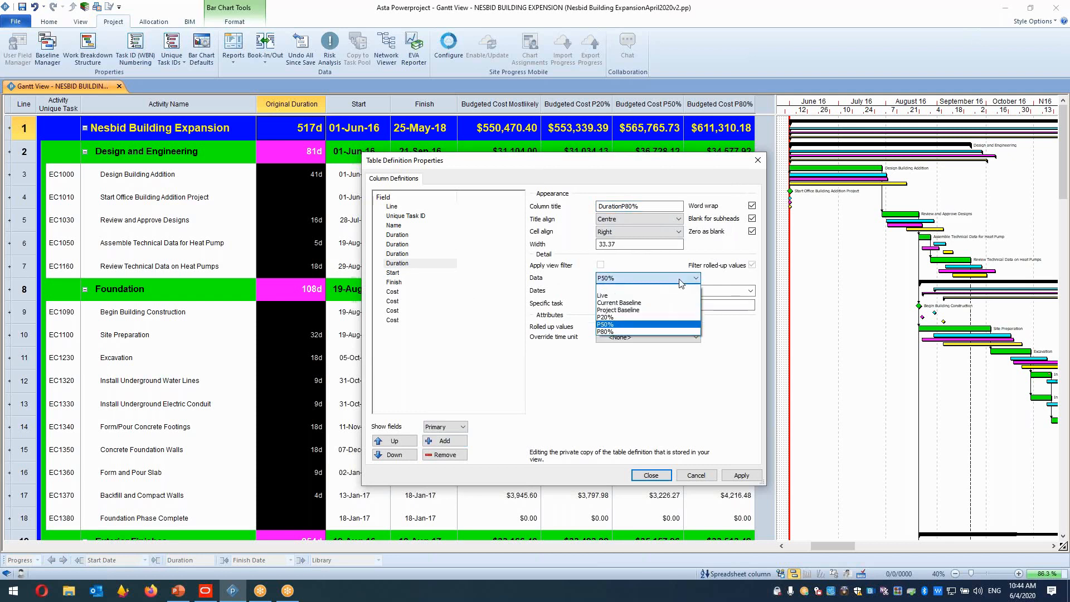
pyautogui.click(617, 333)
pyautogui.click(732, 474)
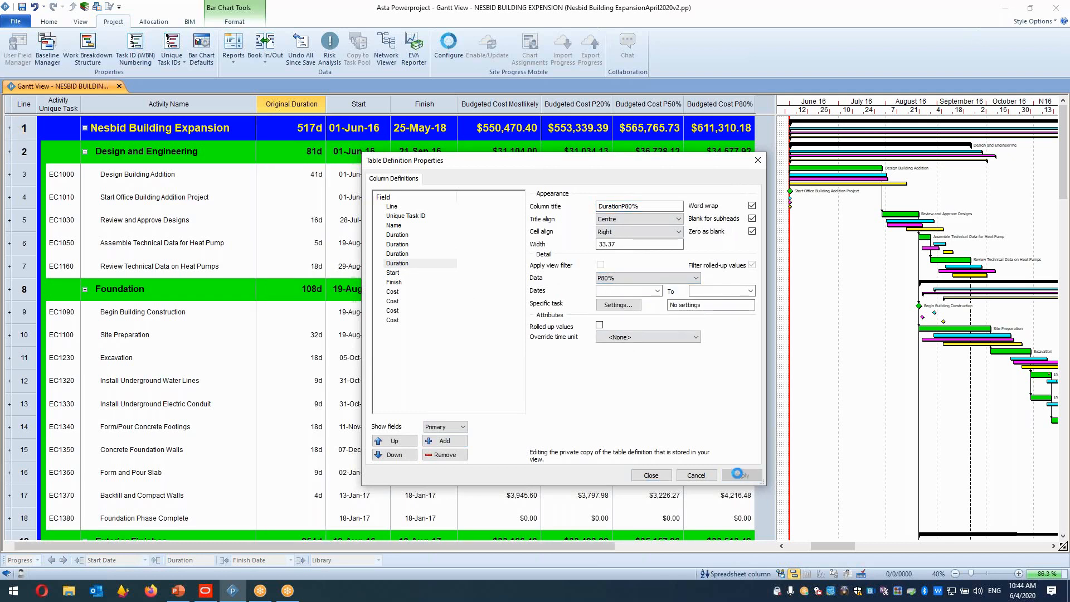
# Close the table definition and widen the original duration and P50%/P80% duration columns.
pyautogui.moveTo(326, 108); pyautogui.dragTo(342, 109)
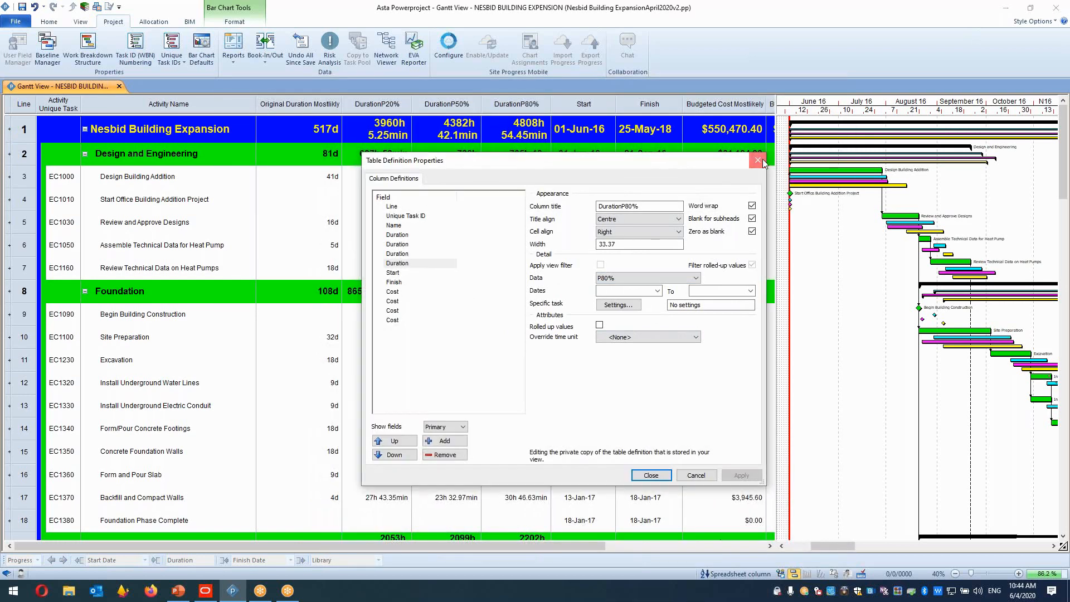
pyautogui.click(759, 160)
pyautogui.moveTo(414, 104); pyautogui.dragTo(430, 104)
pyautogui.moveTo(501, 105); pyautogui.dragTo(513, 105)
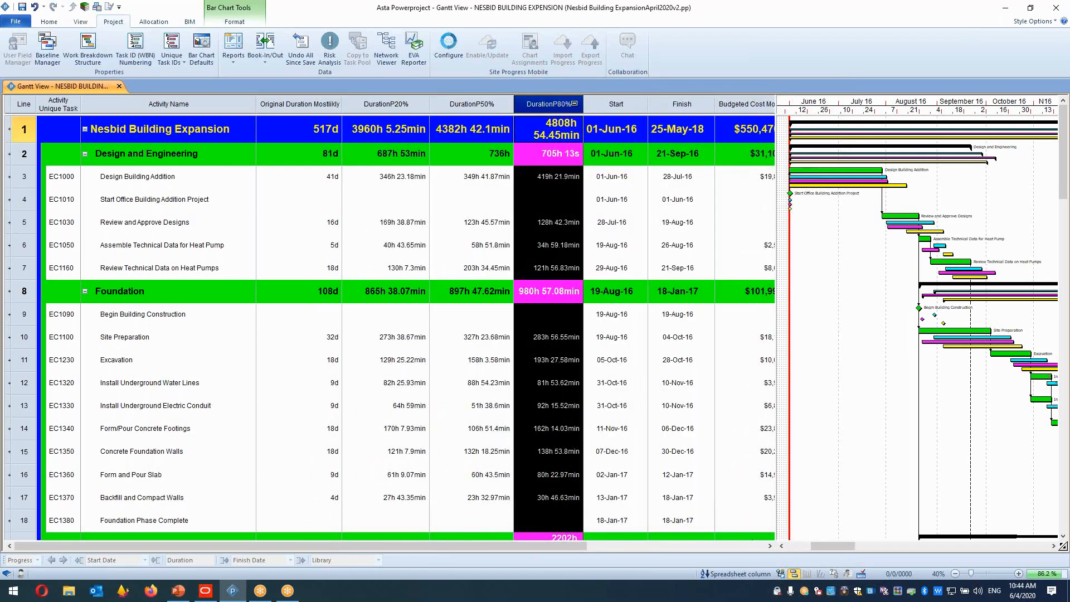
pyautogui.moveTo(585, 103); pyautogui.dragTo(596, 103)
# Set the DurationP20% column's override time unit to Day in its table definition.
pyautogui.moveTo(388, 101)
pyautogui.mouseDown()
pyautogui.moveTo(446, 104)
pyautogui.moveTo(368, 104)
pyautogui.moveTo(514, 103)
pyautogui.moveTo(390, 105)
pyautogui.mouseUp()
pyautogui.click(390, 104)
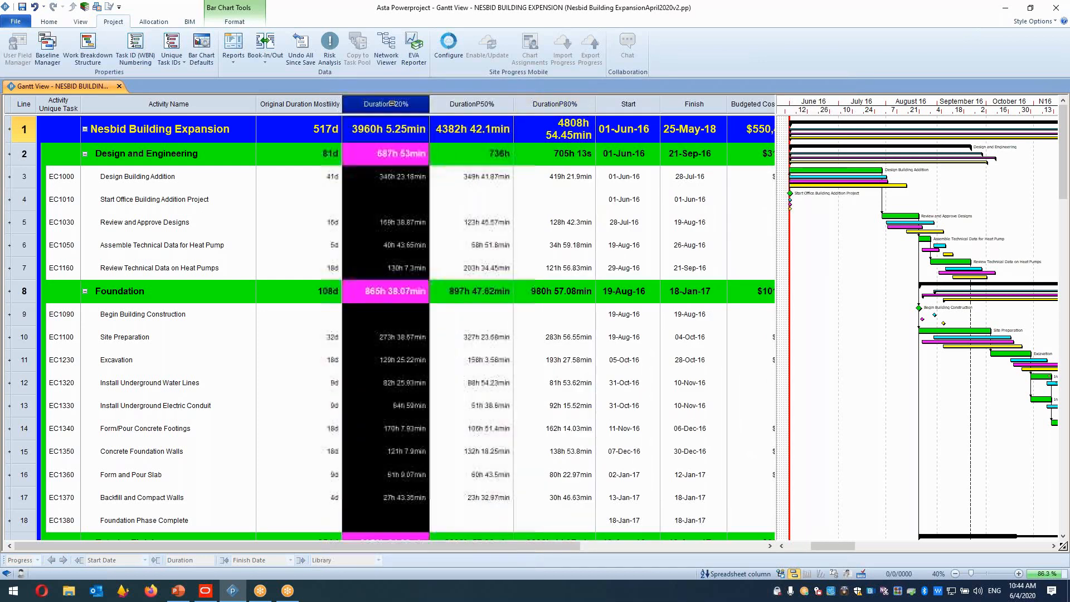
pyautogui.rightClick(393, 104)
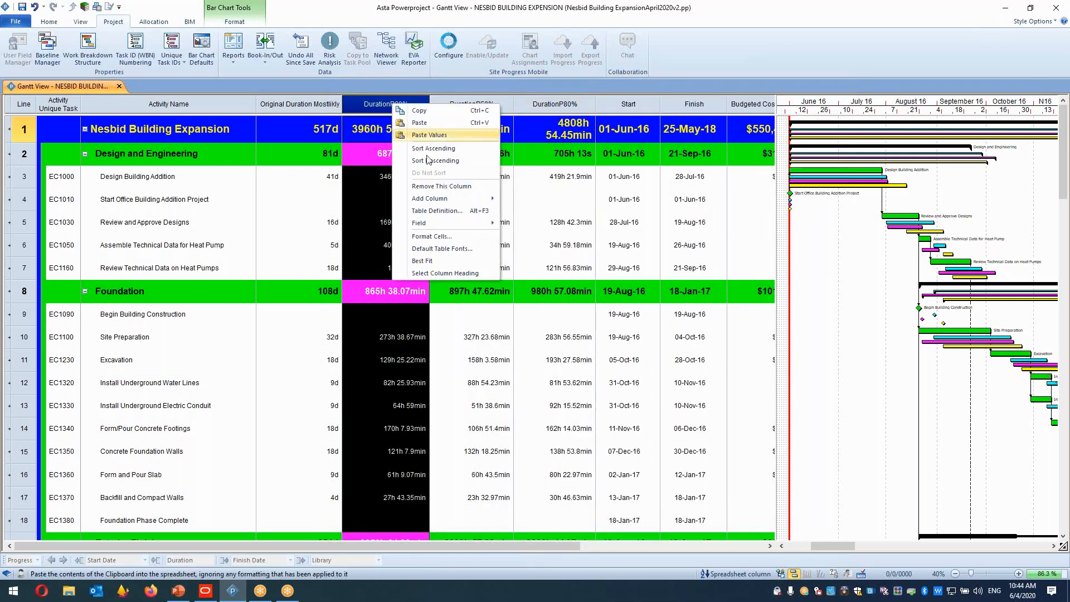
pyautogui.click(446, 210)
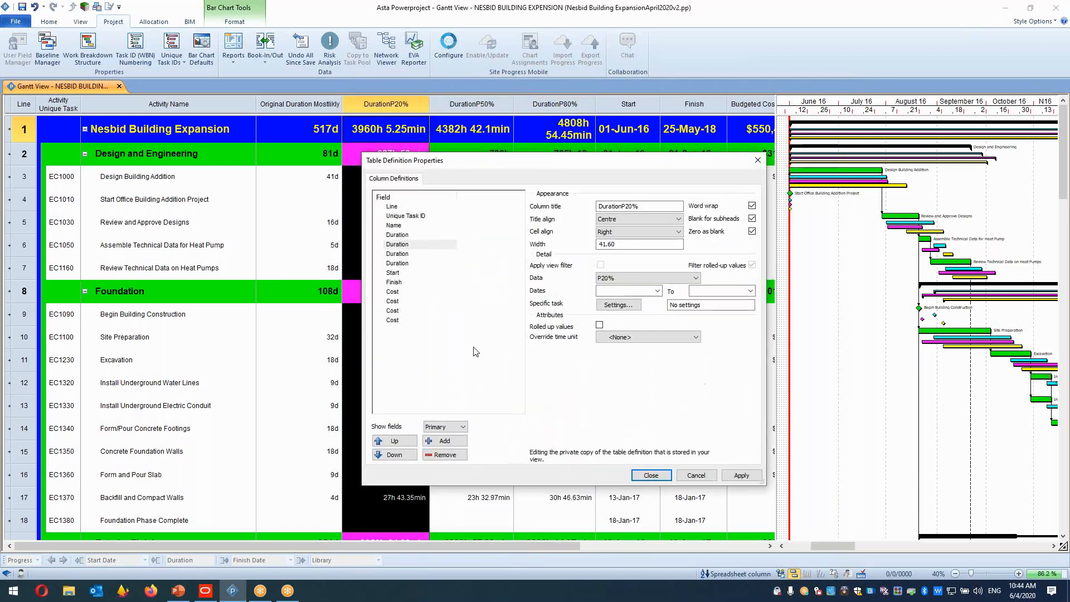
pyautogui.click(655, 338)
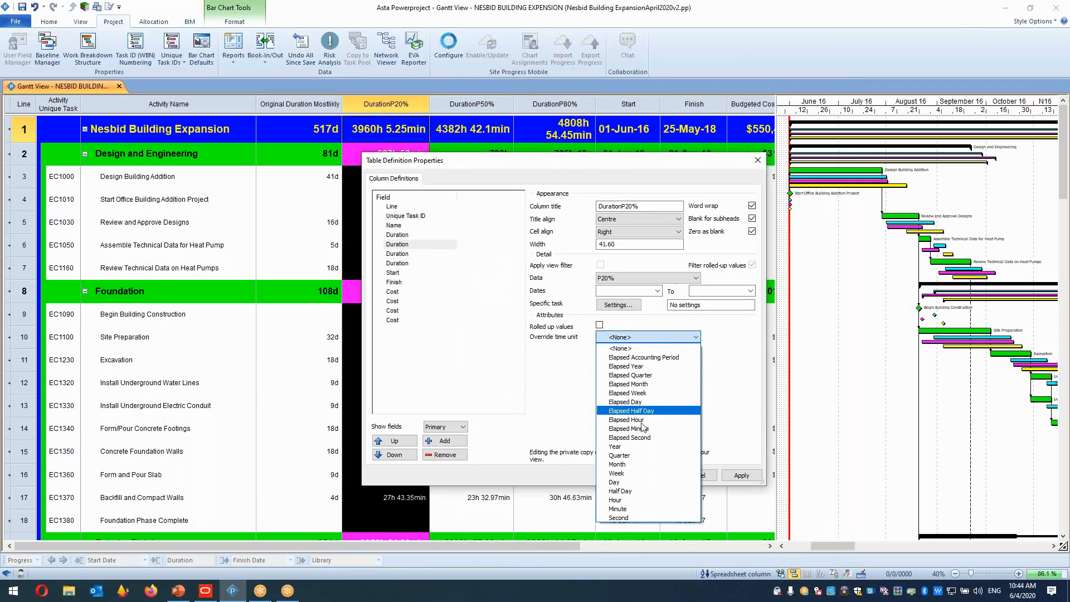
pyautogui.click(641, 482)
pyautogui.click(741, 475)
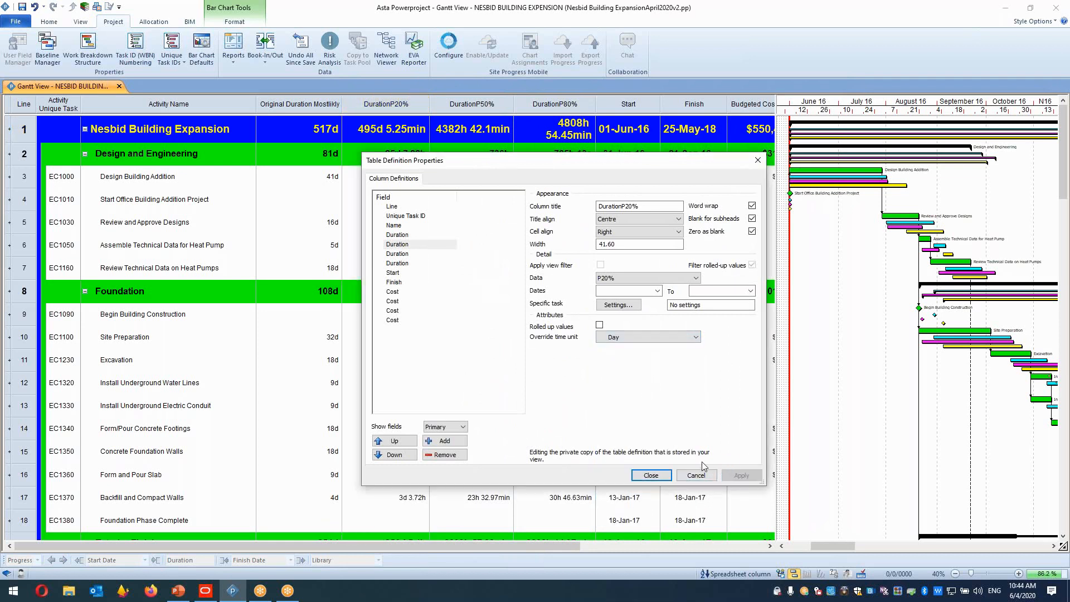
pyautogui.click(650, 475)
# Compare the original duration against the P20%, P50% and P80% durations for the first activities.
pyautogui.click(331, 178)
pyautogui.click(327, 160)
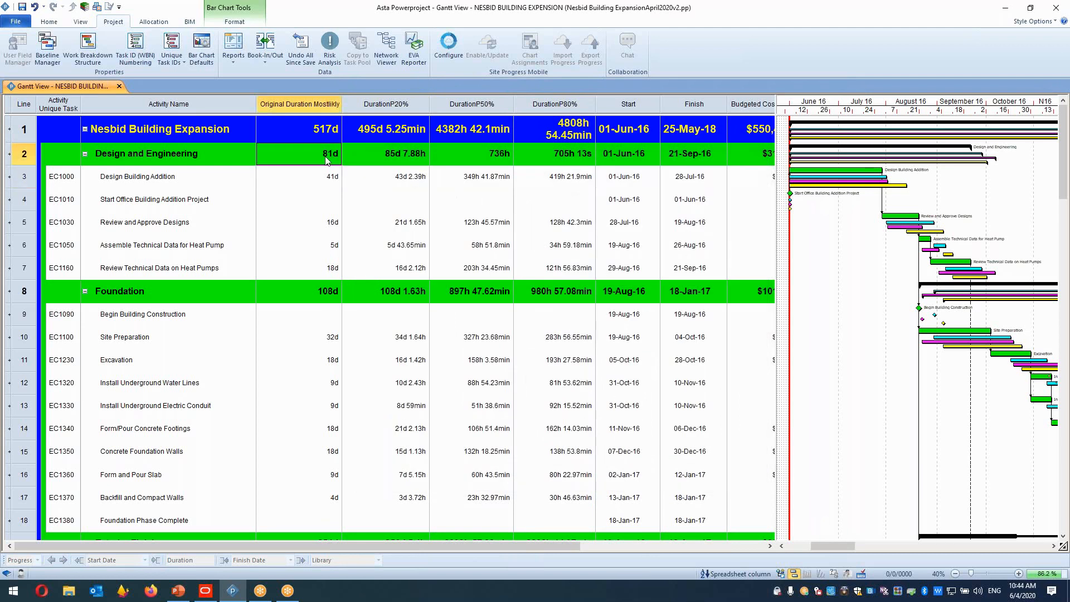
pyautogui.click(399, 163)
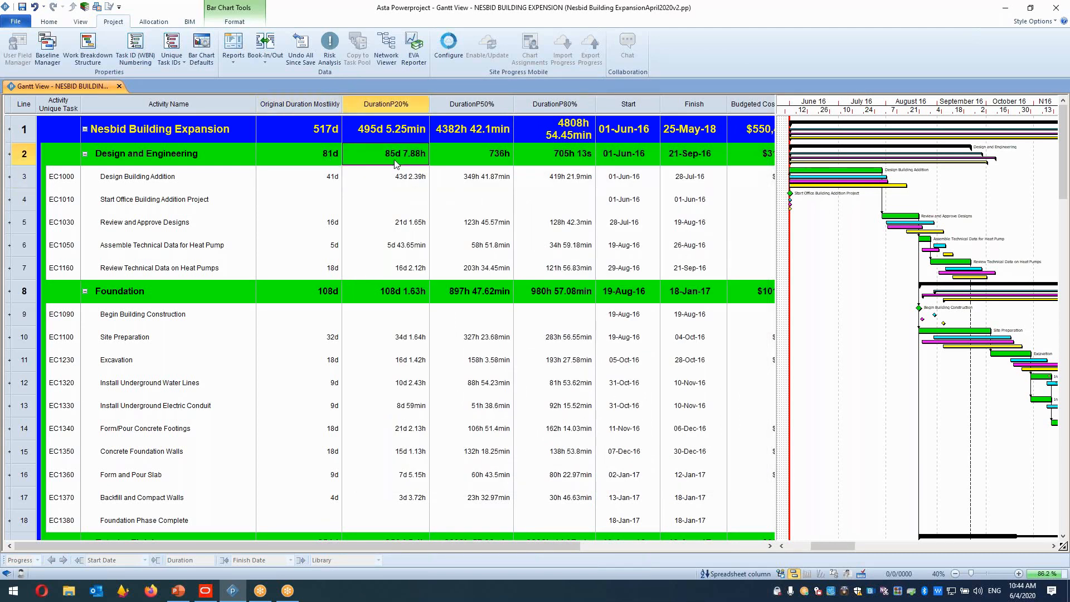
pyautogui.click(482, 163)
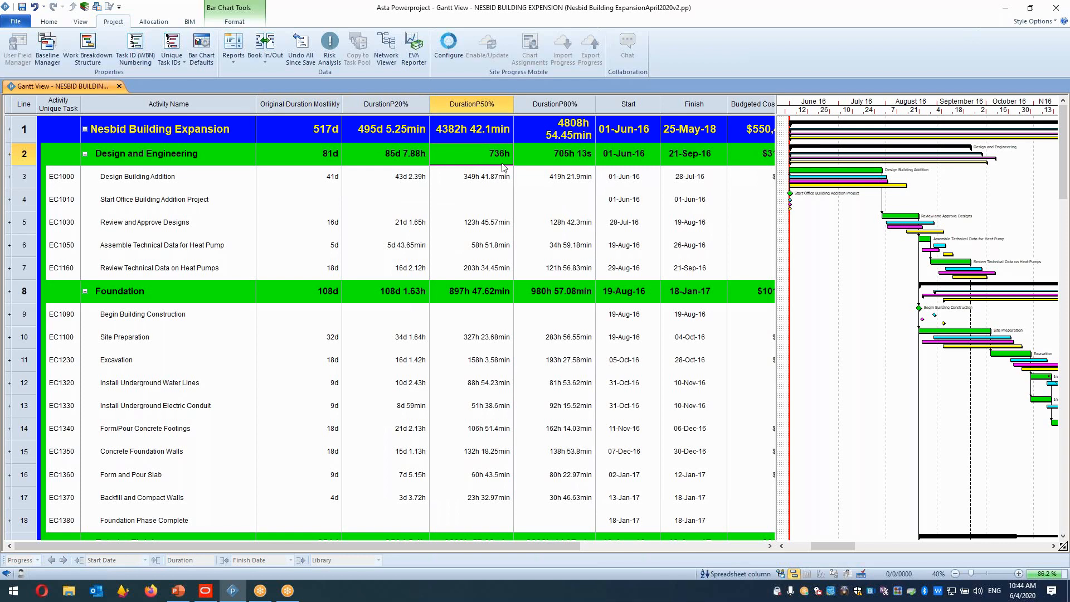
pyautogui.click(558, 166)
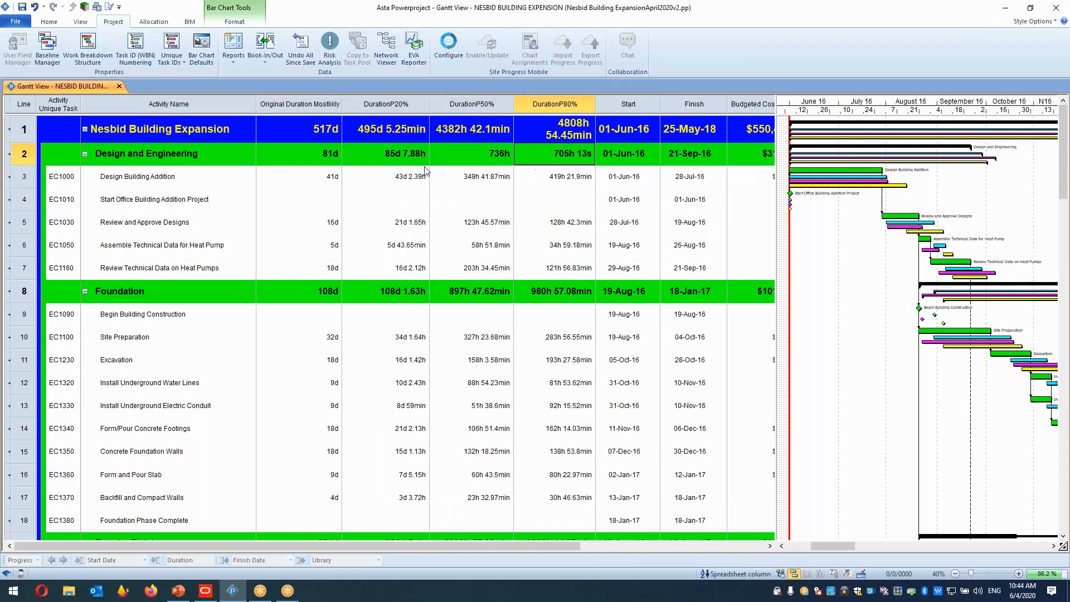
pyautogui.click(401, 166)
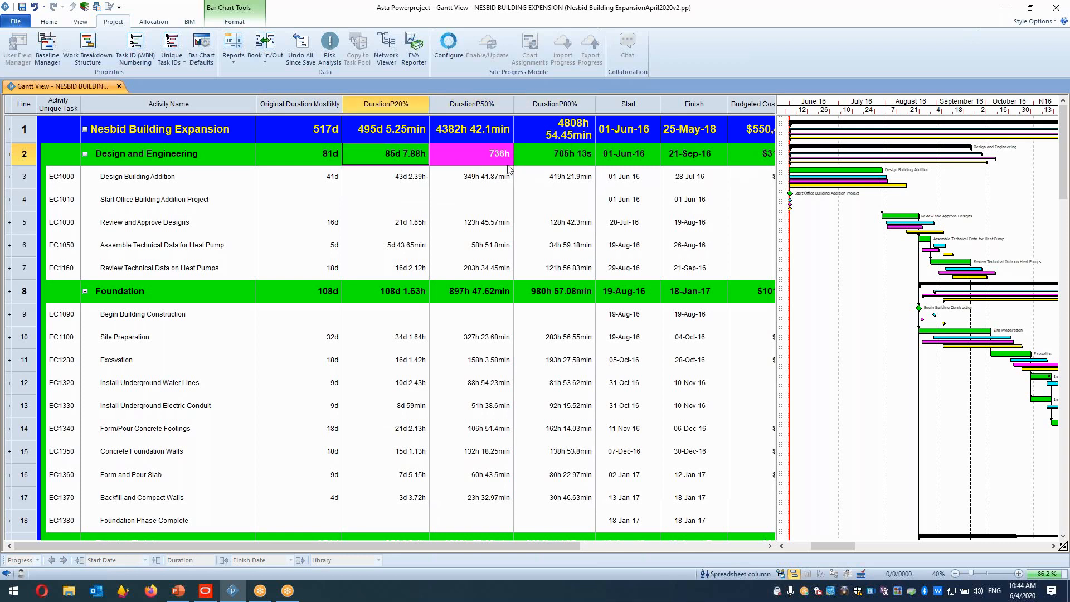
pyautogui.moveTo(404, 188); pyautogui.dragTo(533, 189)
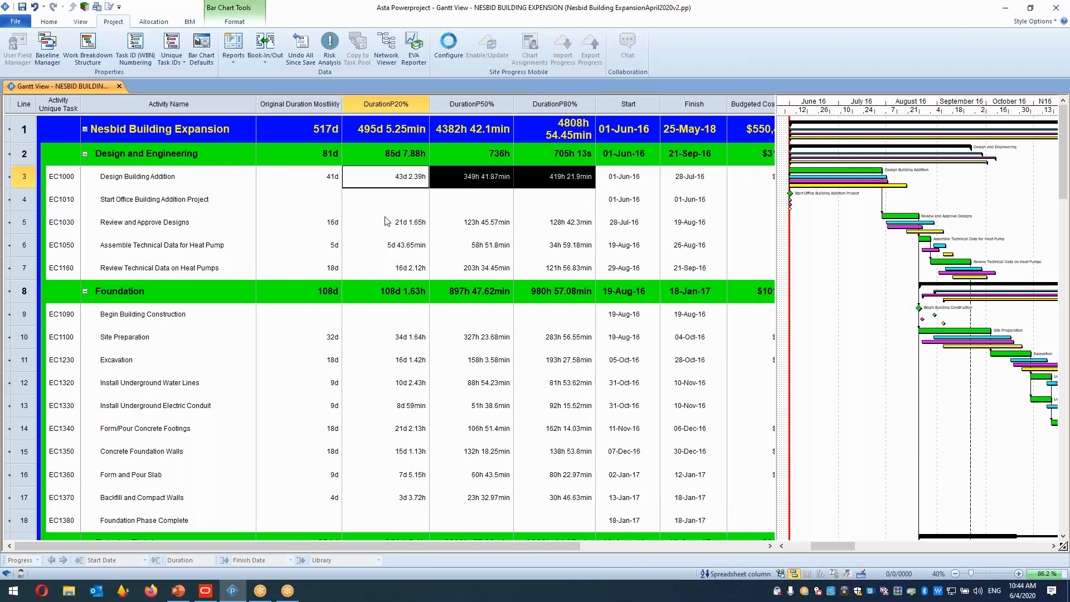
pyautogui.click(329, 187)
pyautogui.click(402, 188)
pyautogui.click(468, 187)
pyautogui.click(562, 187)
pyautogui.click(338, 228)
pyautogui.click(360, 233)
pyautogui.click(468, 231)
pyautogui.click(524, 230)
pyautogui.click(336, 252)
pyautogui.click(388, 252)
pyautogui.click(471, 251)
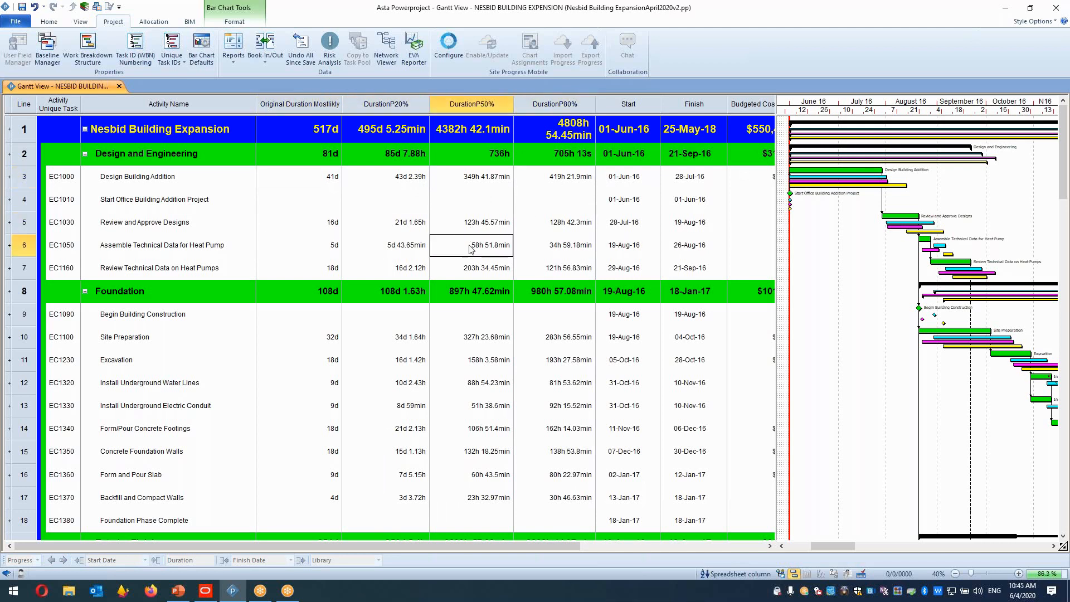
# Select the Site Preparation row and compare its original and baseline durations.
pyautogui.click(332, 337)
pyautogui.click(394, 337)
pyautogui.click(434, 342)
pyautogui.click(332, 338)
pyautogui.click(333, 337)
pyautogui.click(270, 355)
pyautogui.moveTo(82, 341); pyautogui.dragTo(717, 348)
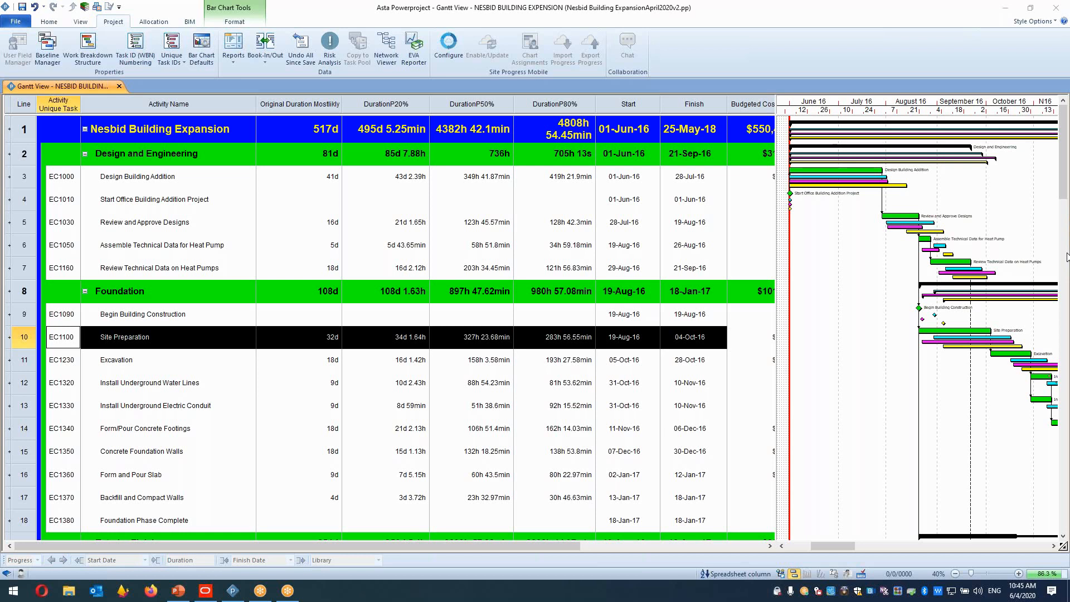
# Save the project as a Primavera XER file named Nesbid Building ExpansionApril2020v2.xer with default export options.
pyautogui.click(18, 24)
pyautogui.click(24, 56)
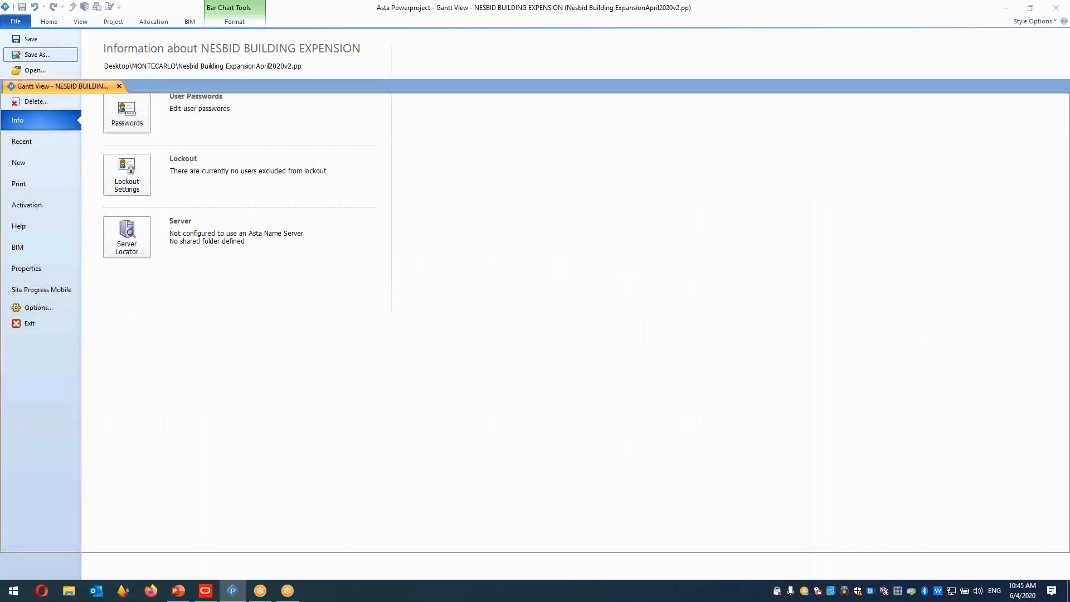
pyautogui.click(626, 372)
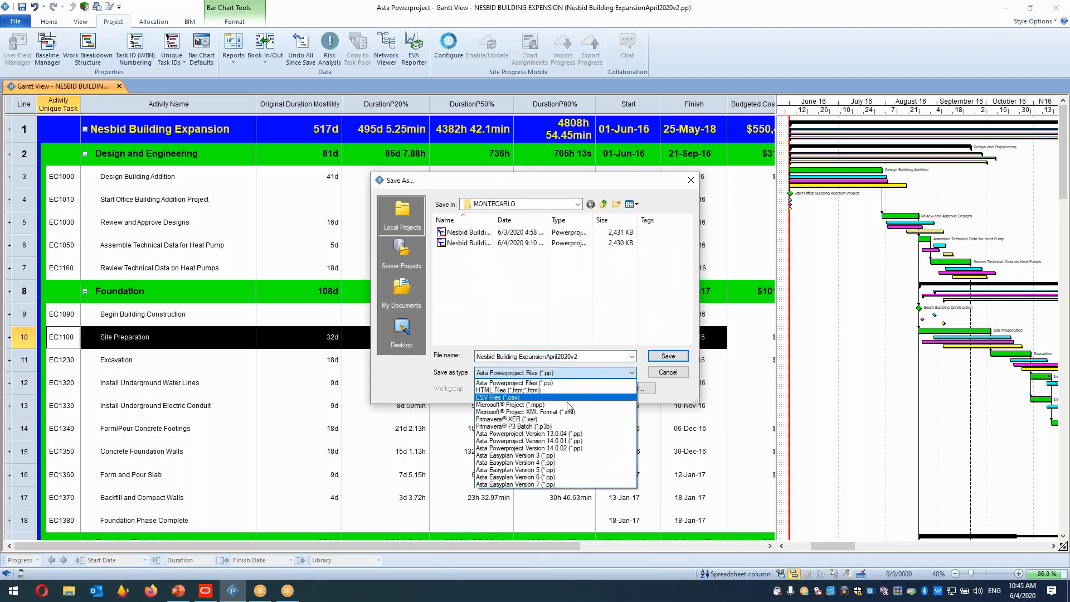
pyautogui.click(512, 419)
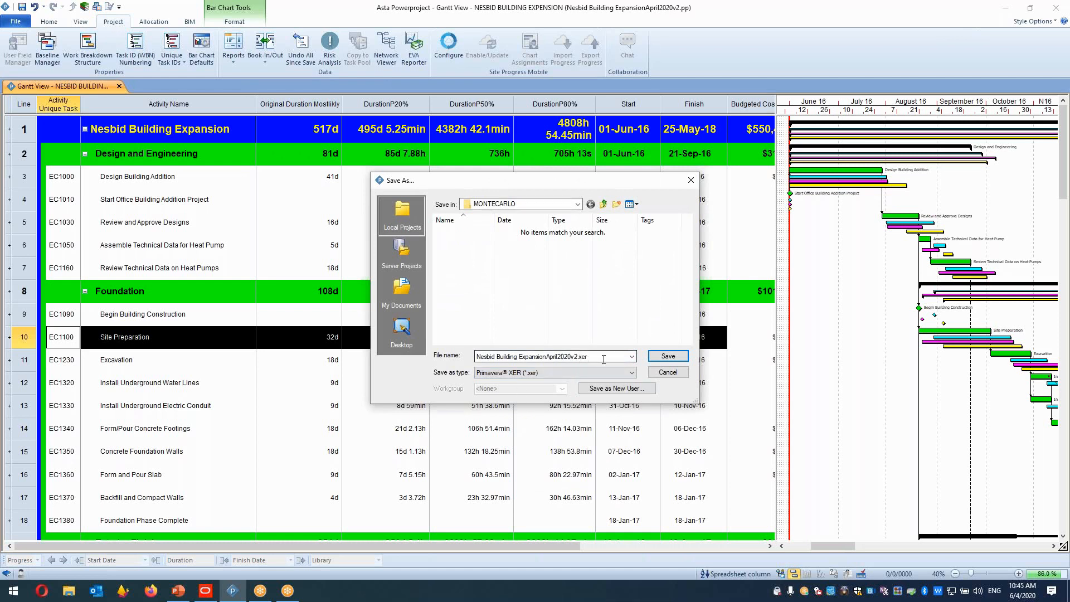
pyautogui.moveTo(603, 359); pyautogui.dragTo(491, 354)
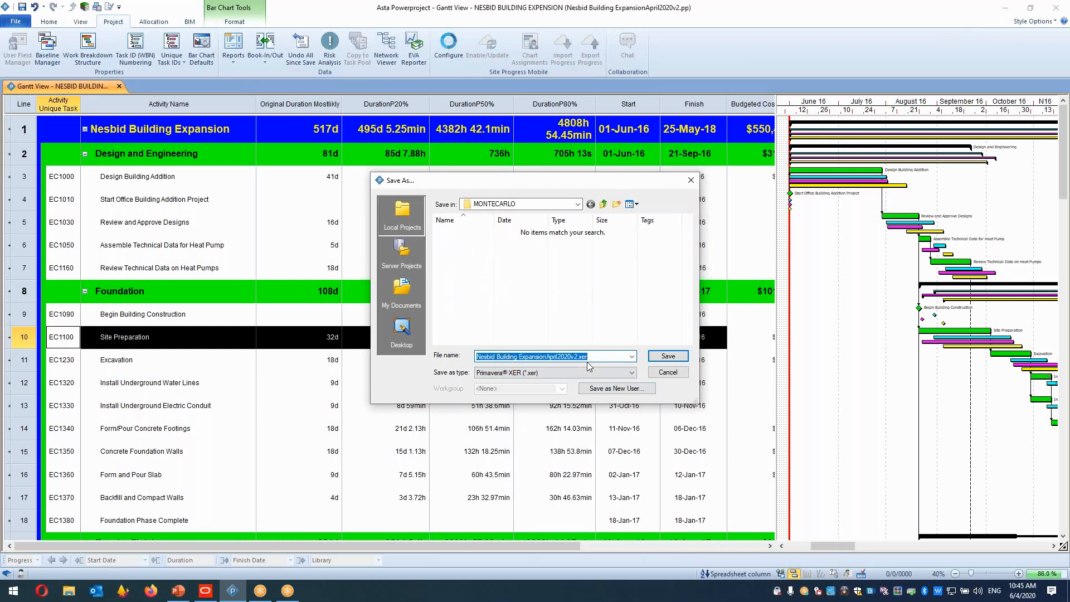
pyautogui.click(668, 357)
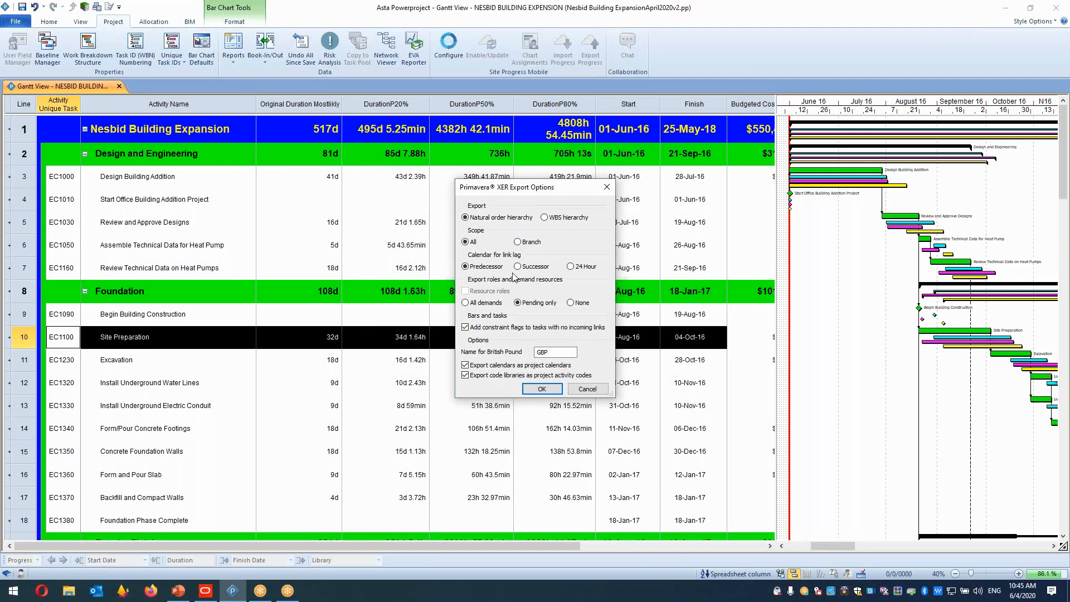
pyautogui.click(541, 390)
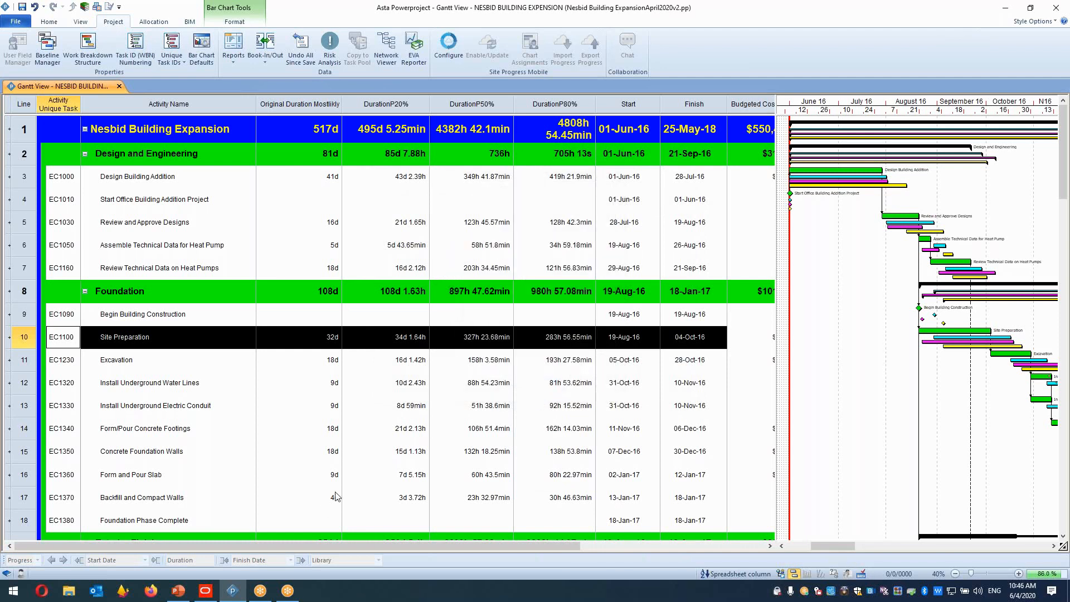
# Check the recent files in File Explorer for the exported project file.
pyautogui.click(70, 592)
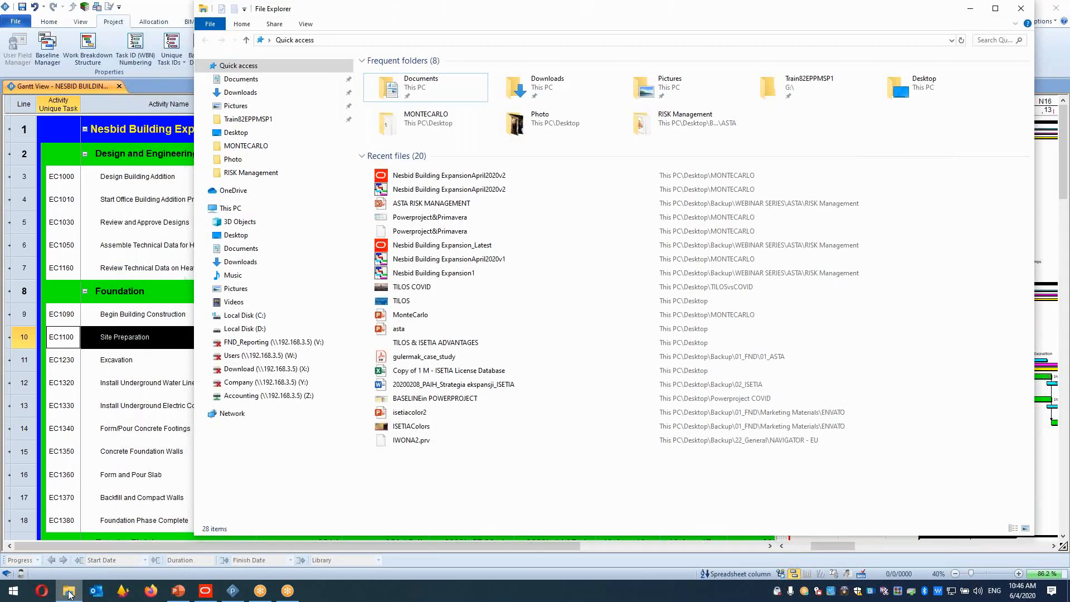
pyautogui.click(455, 177)
pyautogui.moveTo(767, 21); pyautogui.dragTo(629, 46)
pyautogui.click(374, 198)
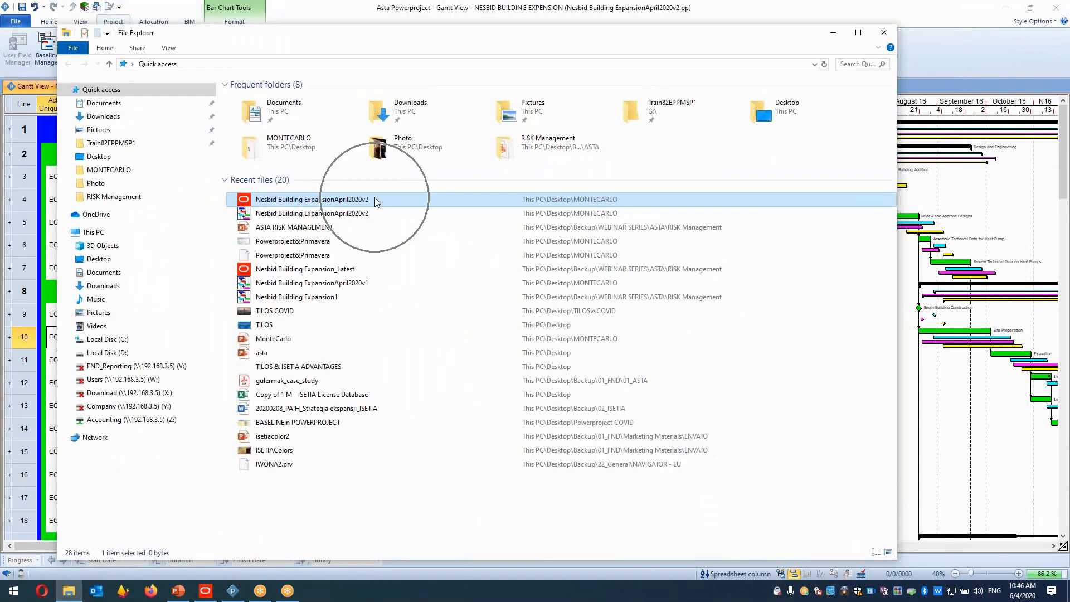
pyautogui.click(374, 198)
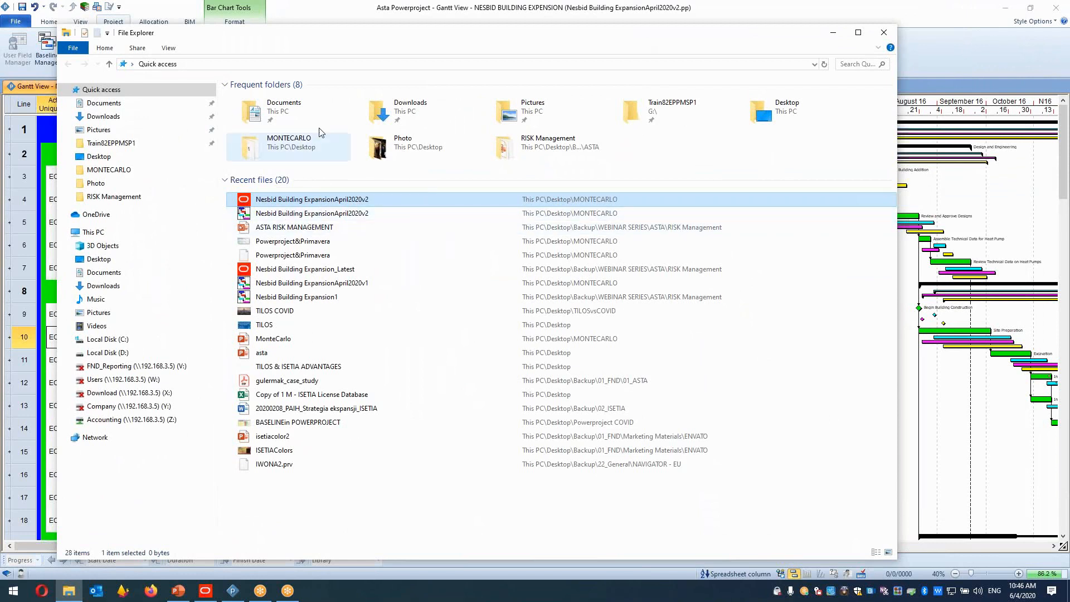
pyautogui.click(333, 15)
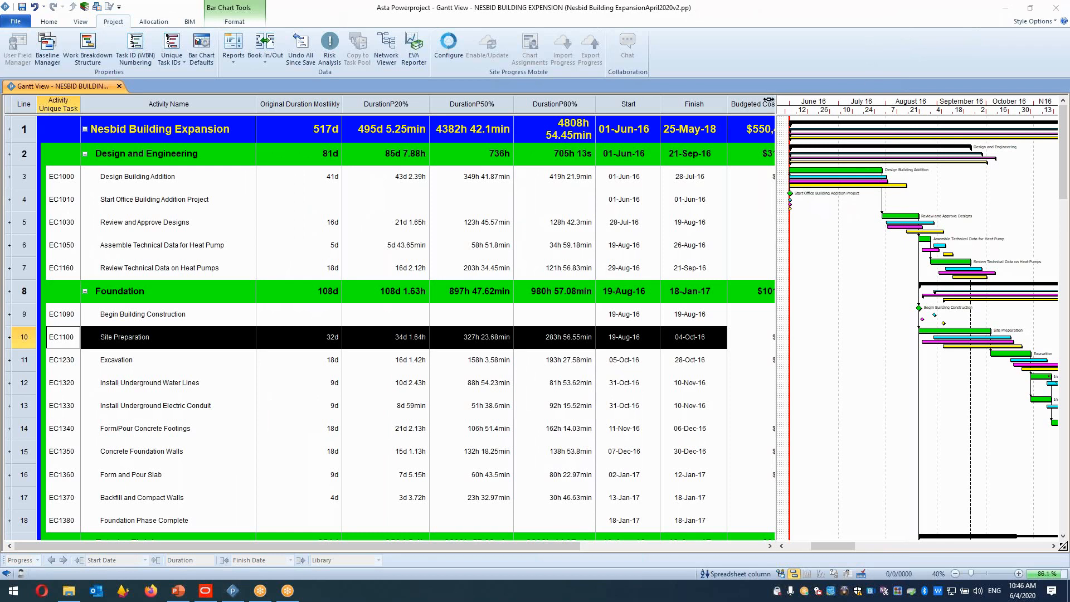
# Show only the P50% baseline for tasks and allocations in the bar chart's baseline format settings.
pyautogui.moveTo(777, 104); pyautogui.dragTo(329, 137)
pyautogui.click(397, 227)
pyautogui.rightClick(397, 227)
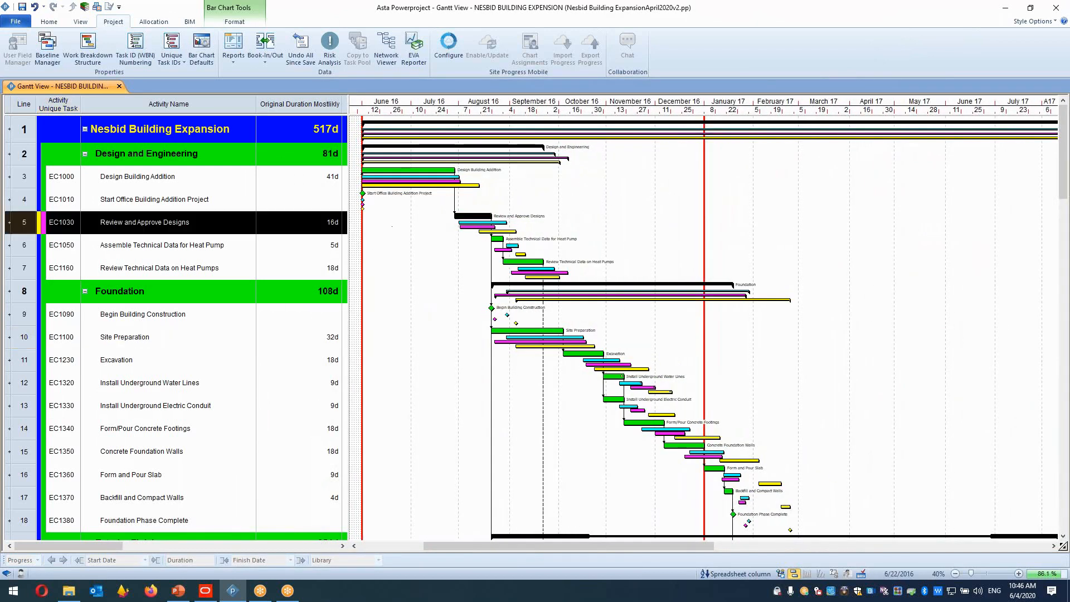
pyautogui.click(437, 335)
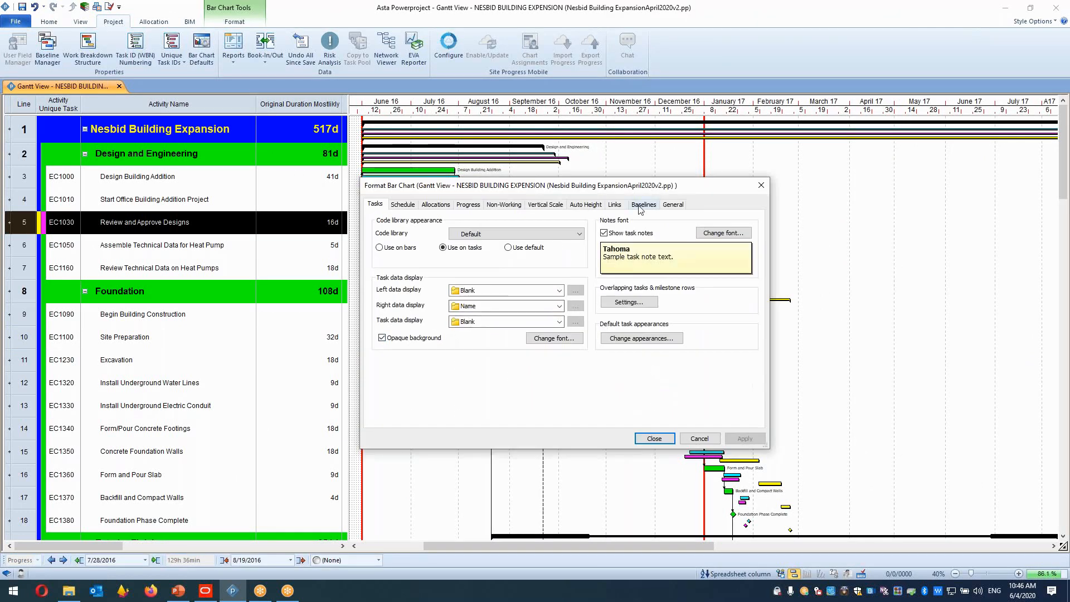
pyautogui.click(642, 205)
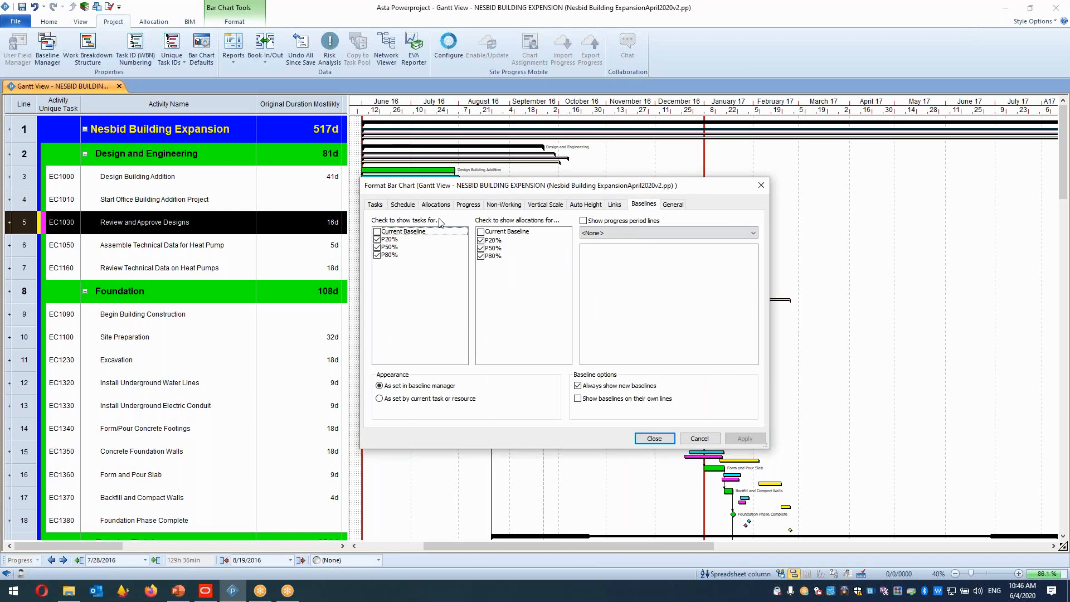
pyautogui.click(480, 256)
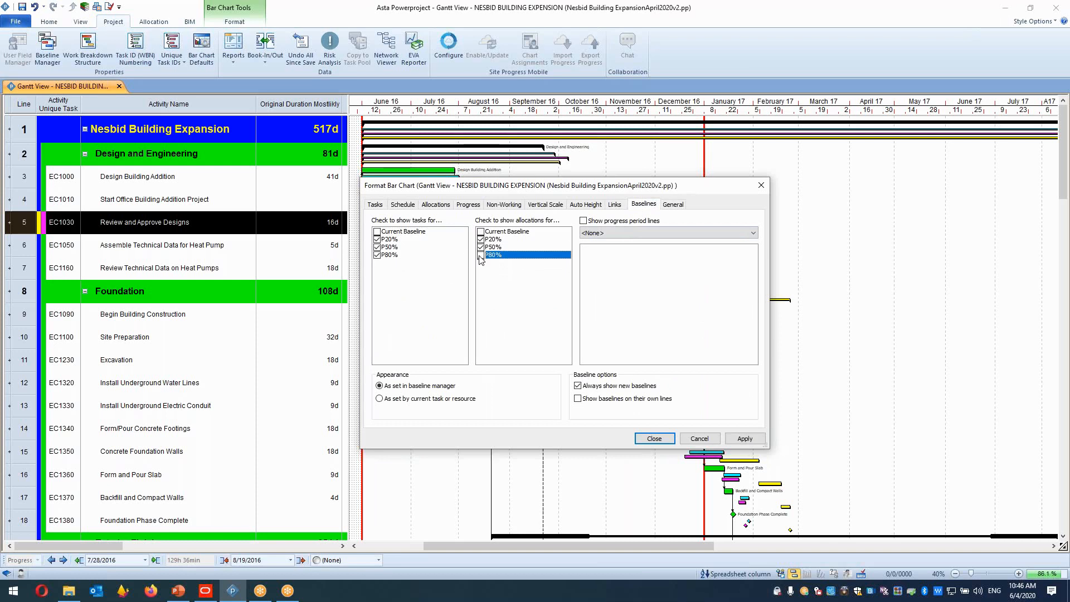
pyautogui.click(481, 240)
pyautogui.click(481, 247)
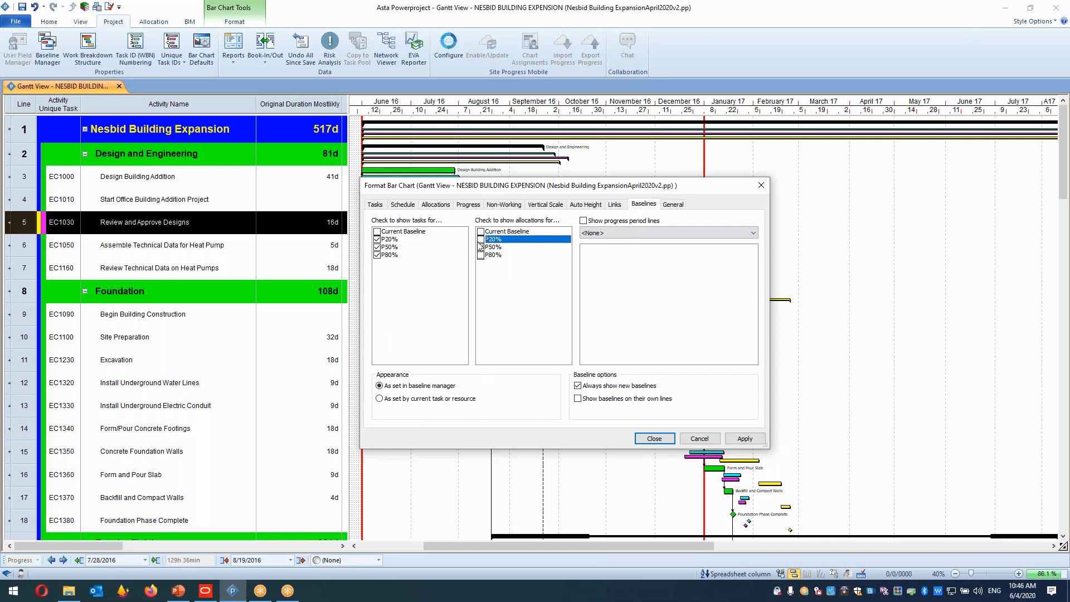
pyautogui.click(378, 254)
pyautogui.click(377, 240)
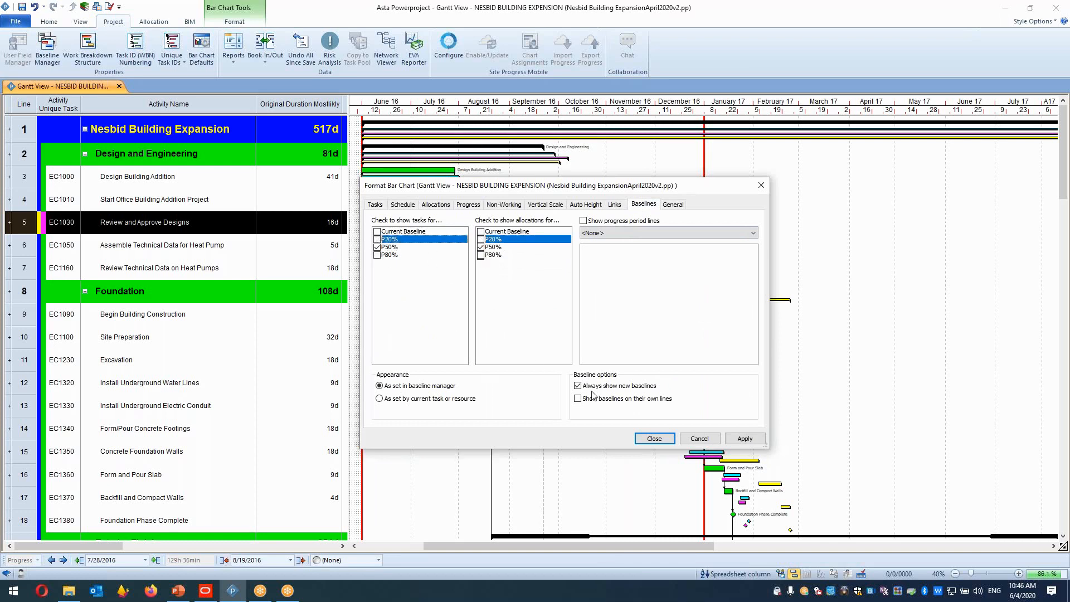
pyautogui.click(737, 438)
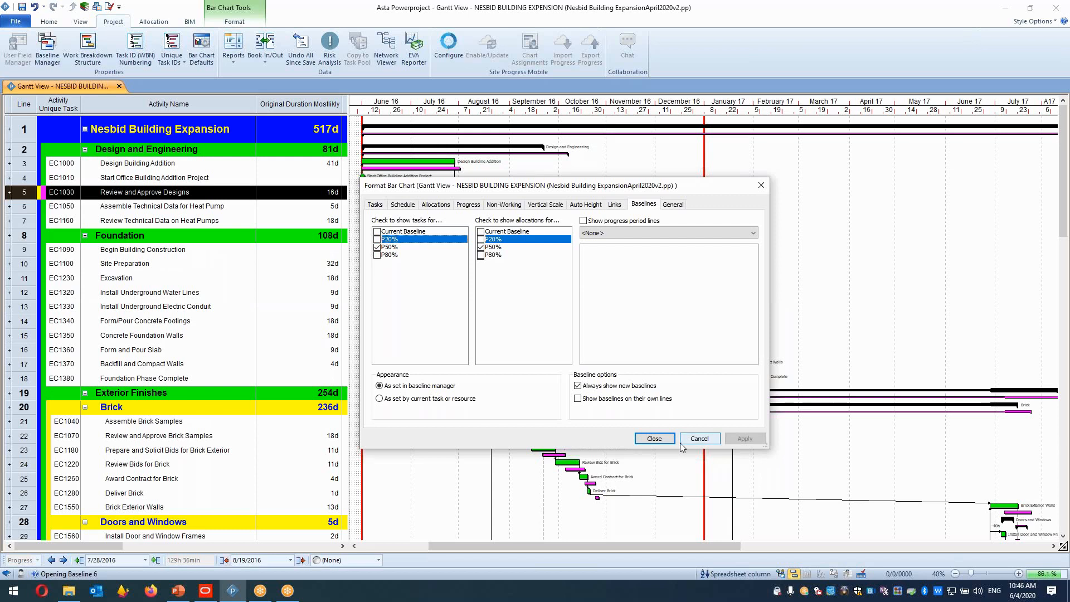
# Examine the Risk Analysis dialog's results, risk settings and task risk options, including the risk analysis code library list.
pyautogui.click(654, 439)
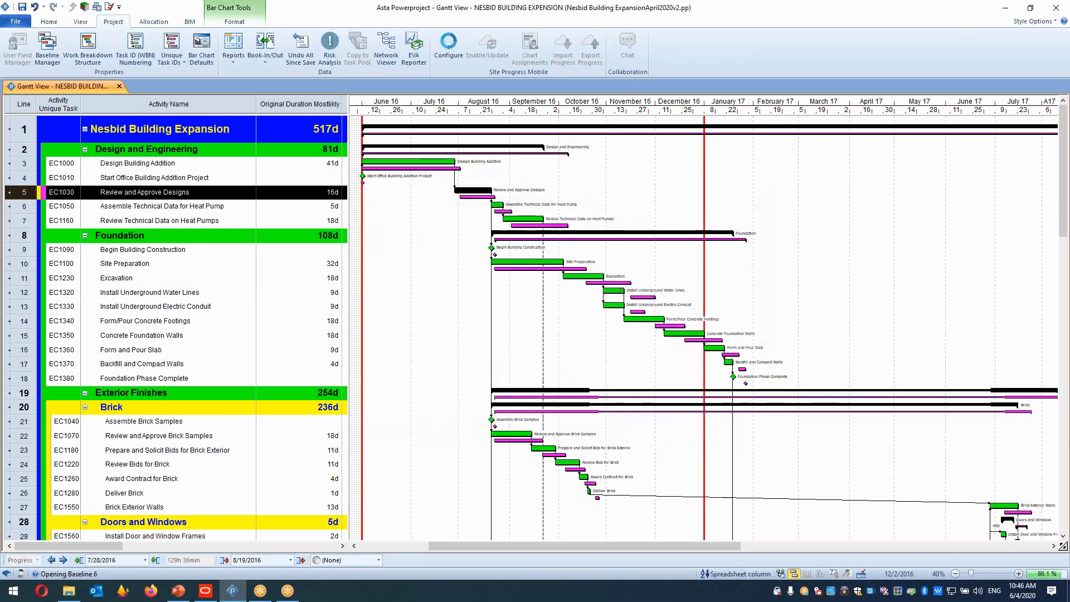
pyautogui.click(441, 257)
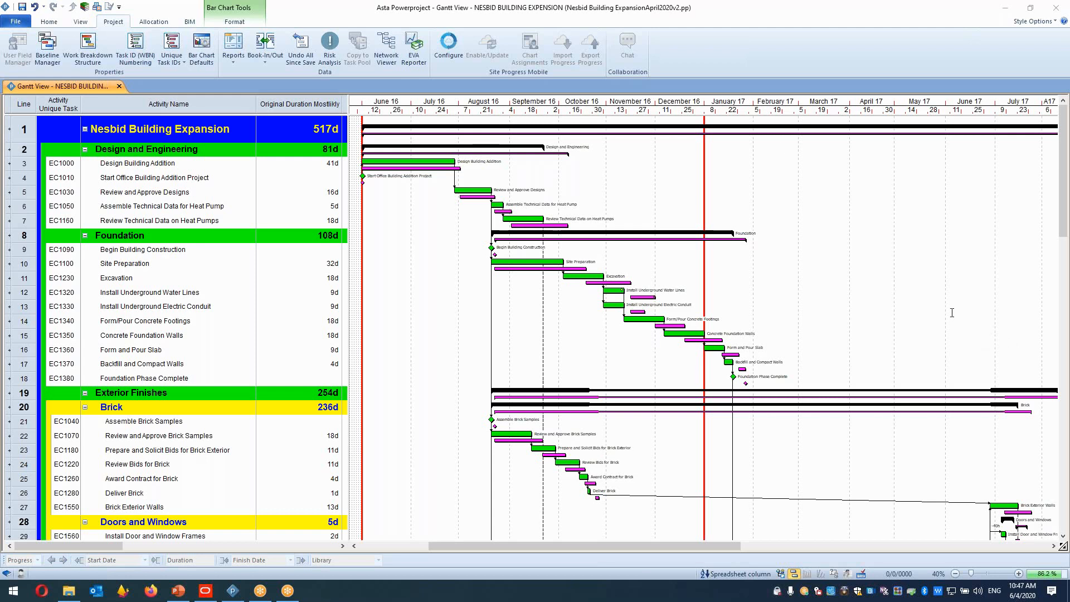
pyautogui.click(325, 55)
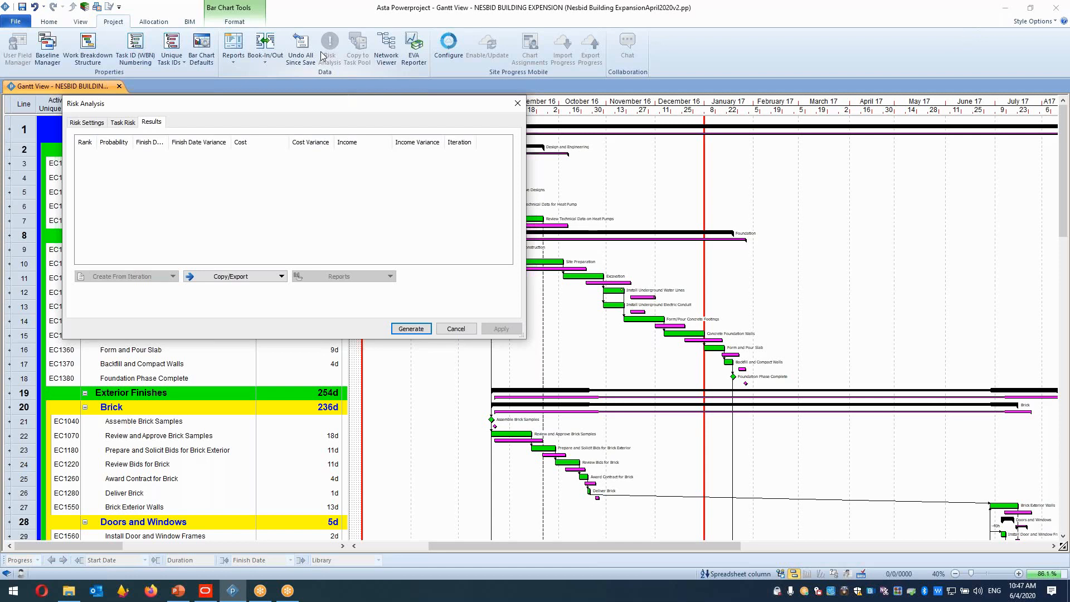
pyautogui.click(104, 105)
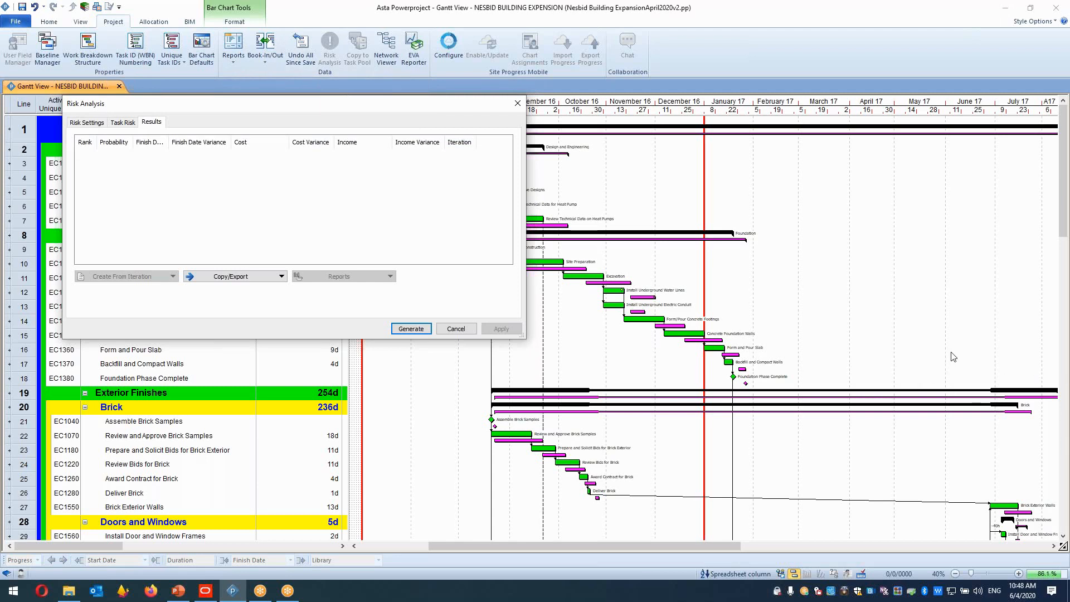
pyautogui.click(512, 106)
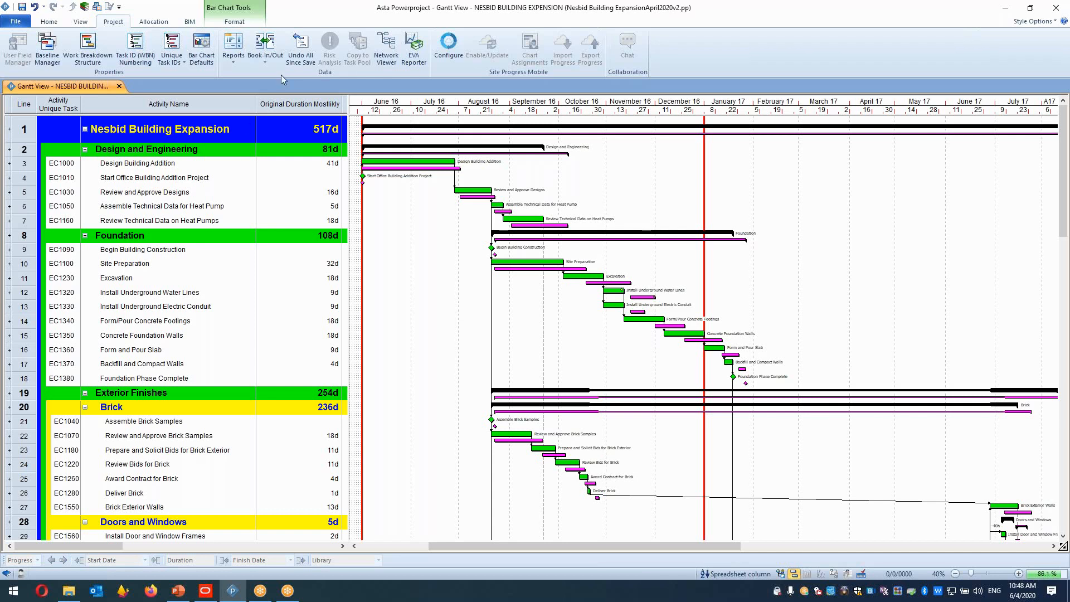
pyautogui.click(145, 192)
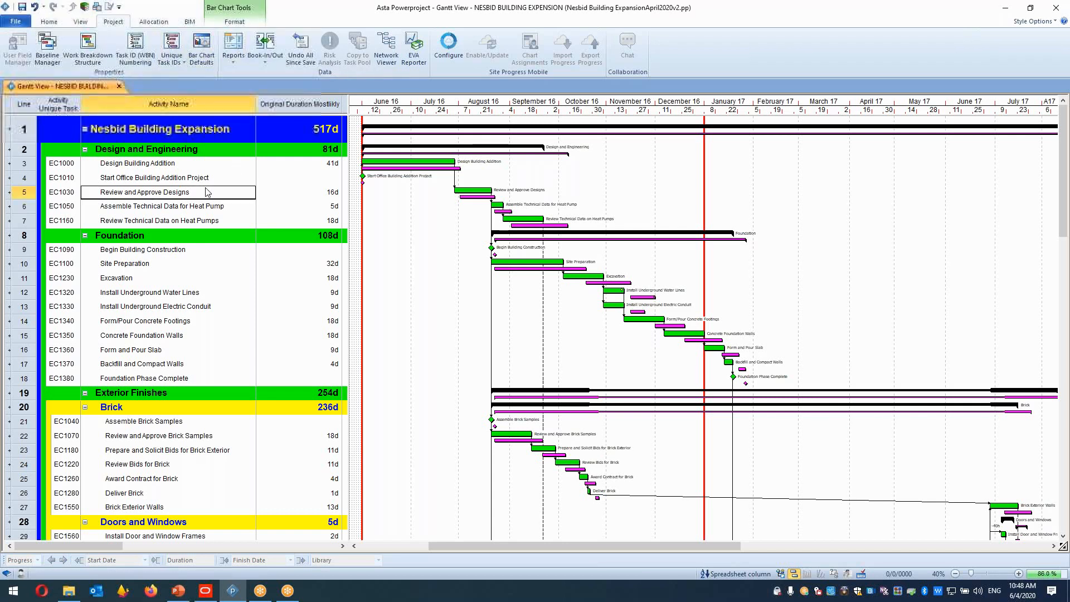
pyautogui.click(331, 50)
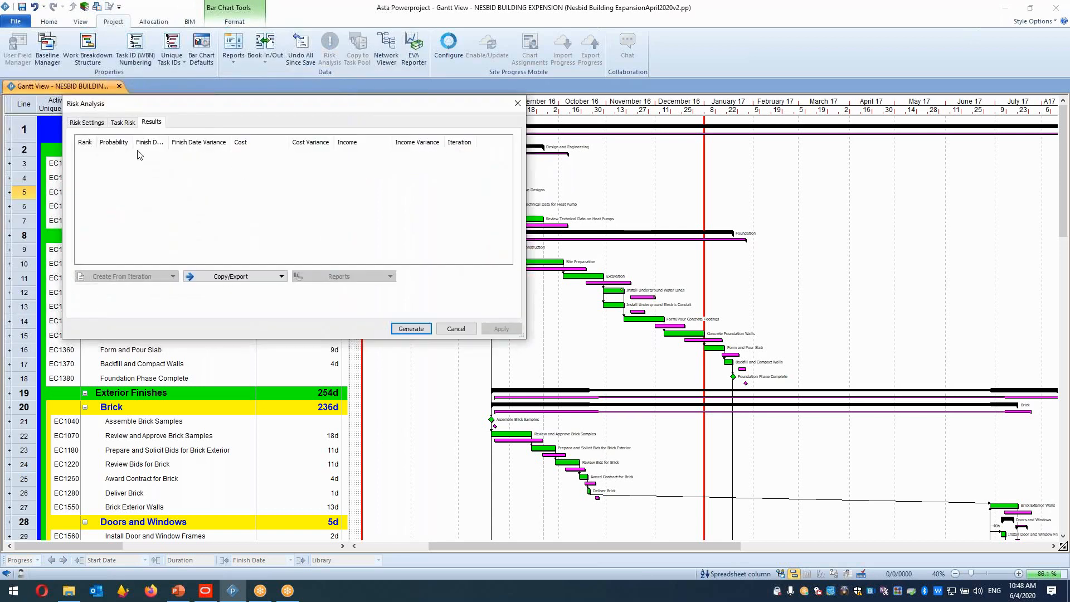
pyautogui.click(86, 122)
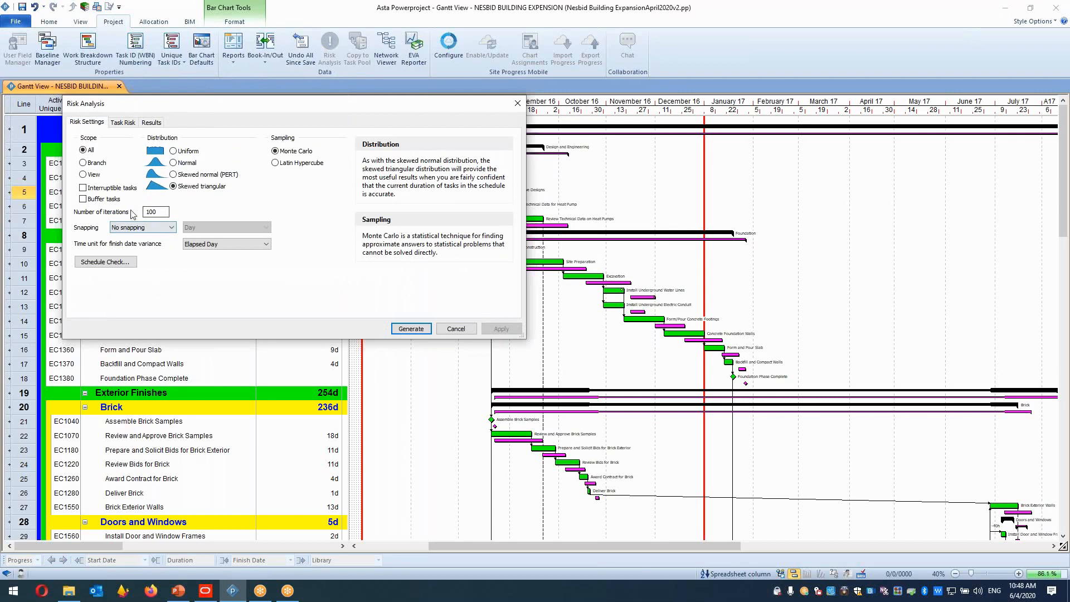
pyautogui.click(127, 123)
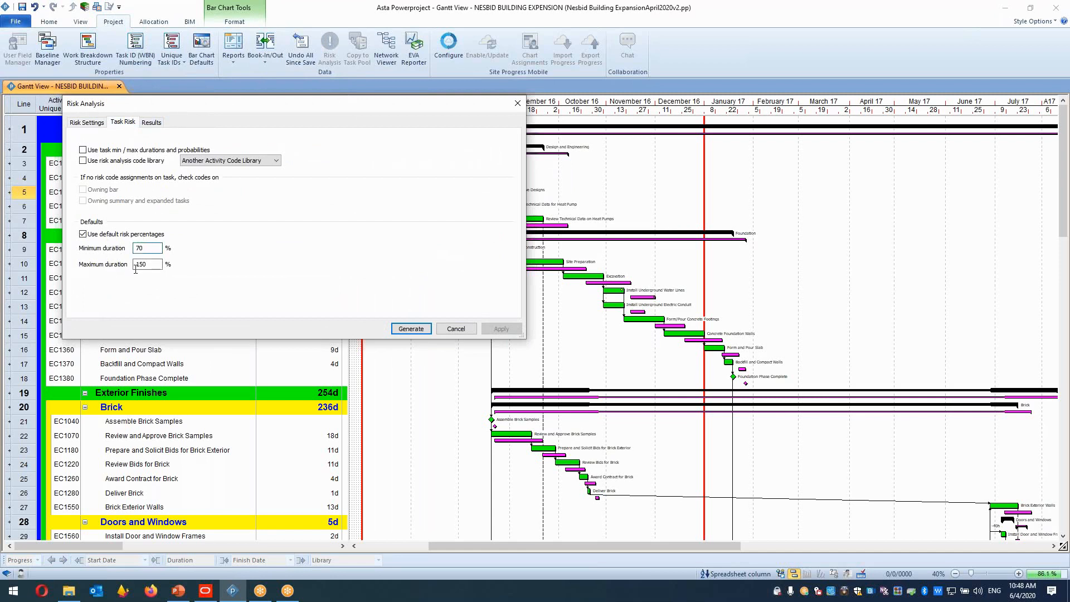
pyautogui.click(270, 165)
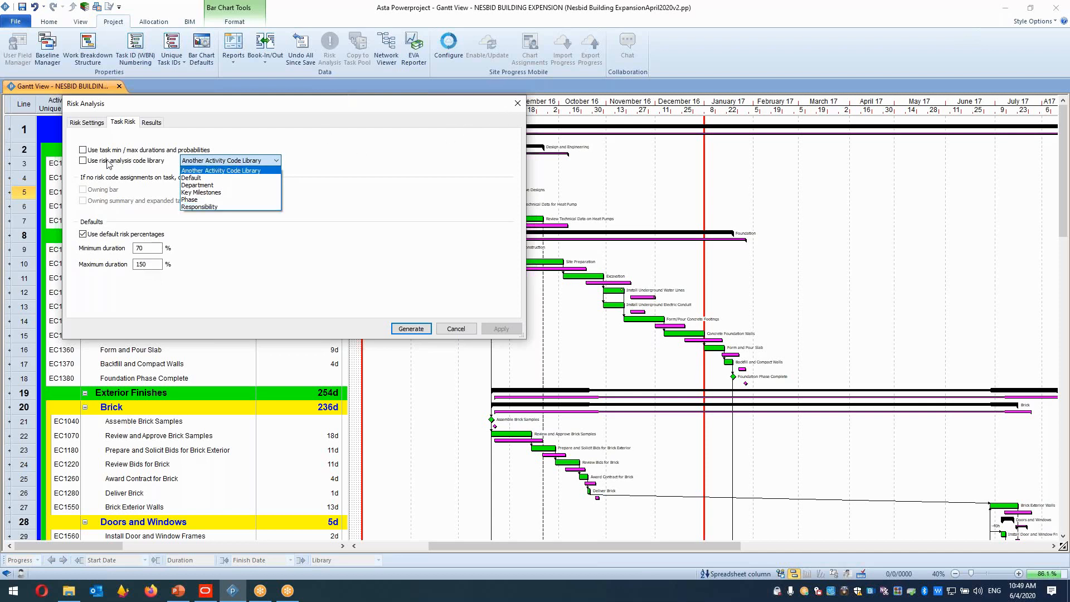
pyautogui.click(517, 106)
pyautogui.click(517, 107)
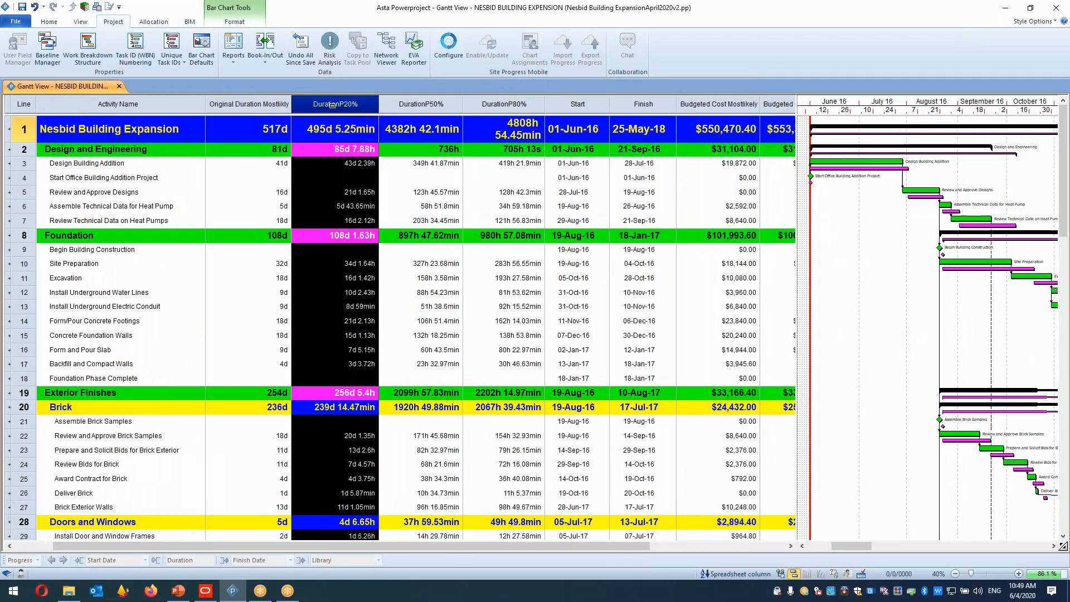
# Remove the P20%, P50% and P80% duration and budgeted cost comparison columns from the spreadsheet.
pyautogui.click(272, 106)
pyautogui.click(357, 103)
pyautogui.moveTo(364, 104); pyautogui.dragTo(469, 104)
pyautogui.press('Delete')
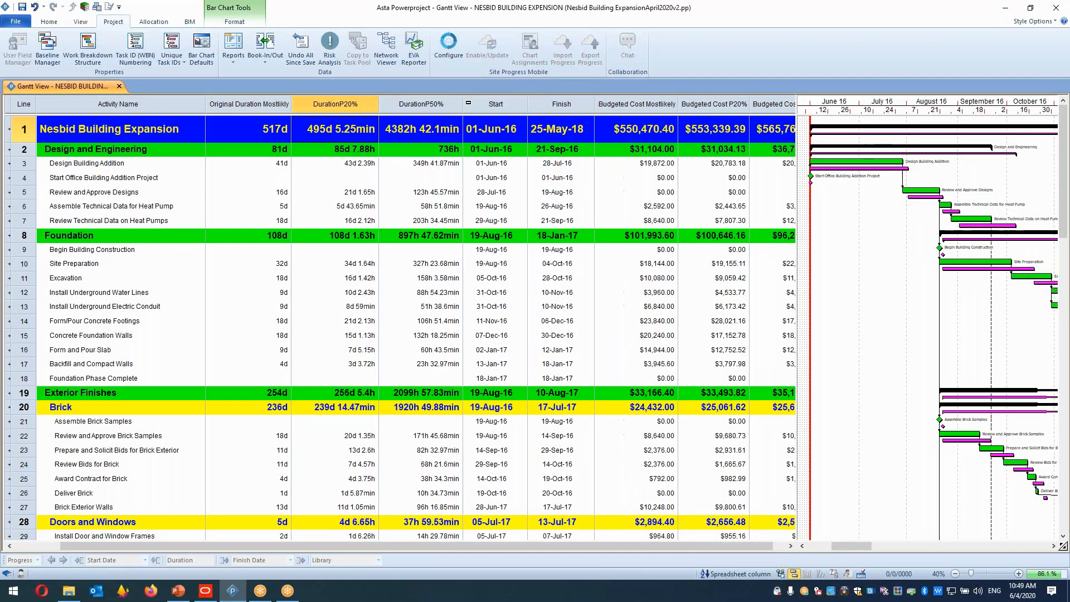
pyautogui.moveTo(592, 103); pyautogui.dragTo(730, 103)
pyautogui.press('Delete')
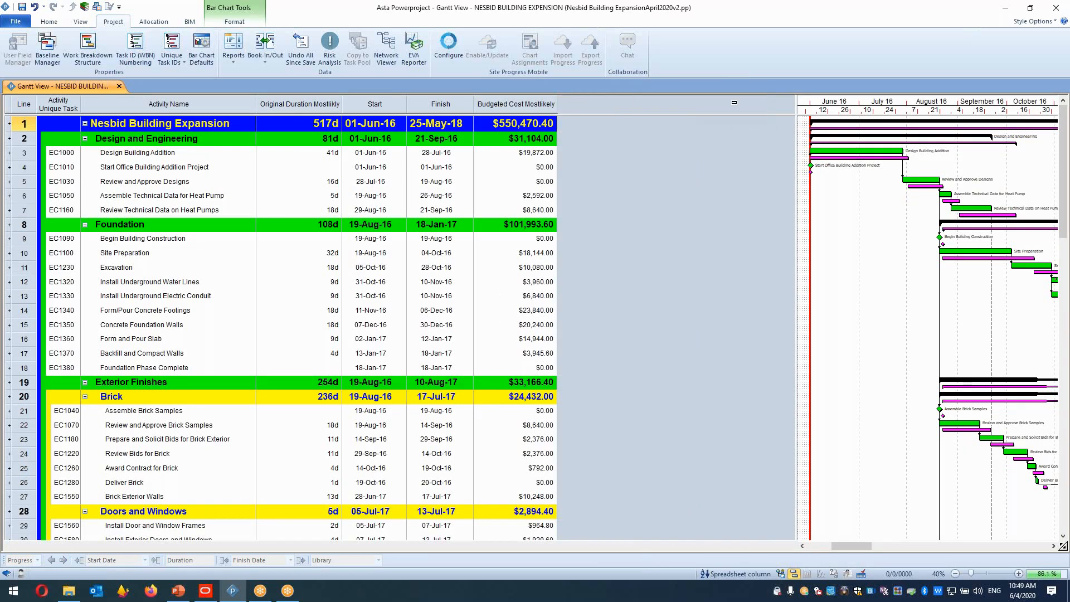
pyautogui.rightClick(570, 116)
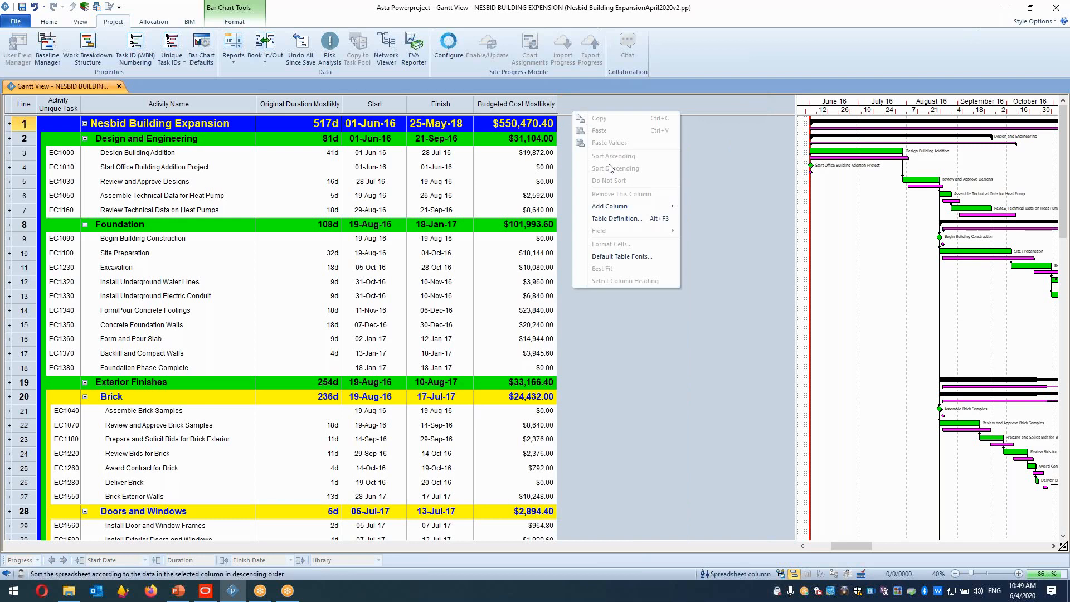
pyautogui.moveTo(618, 208)
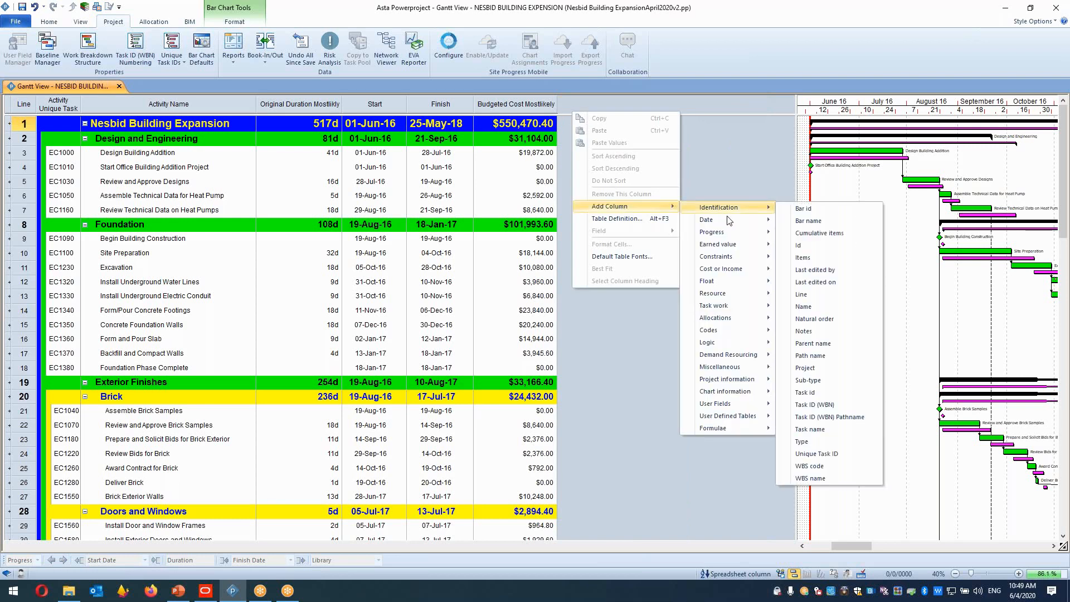
pyautogui.moveTo(742, 340)
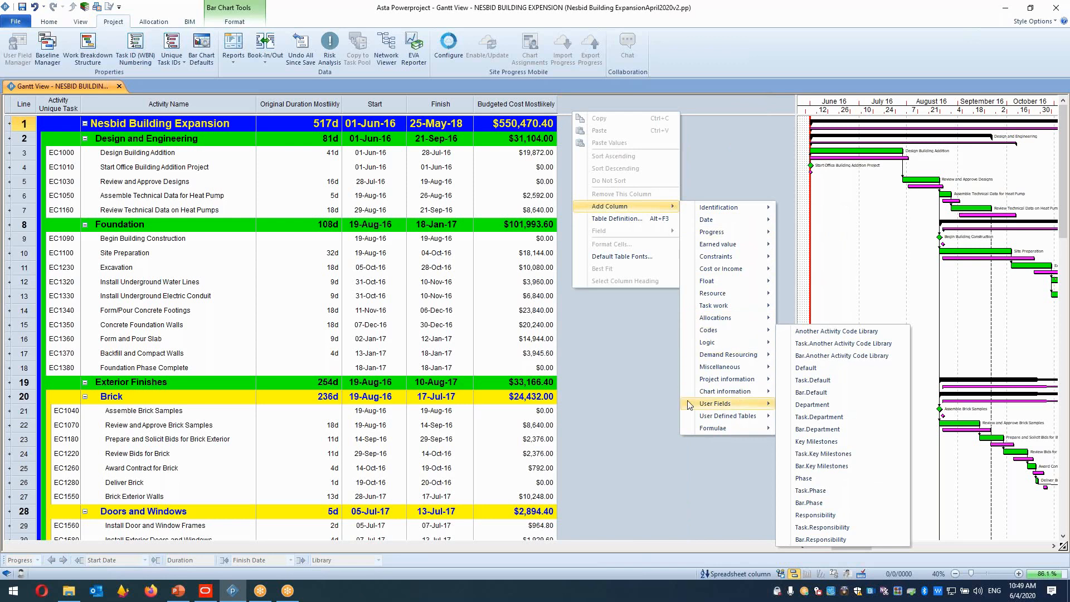
pyautogui.click(652, 418)
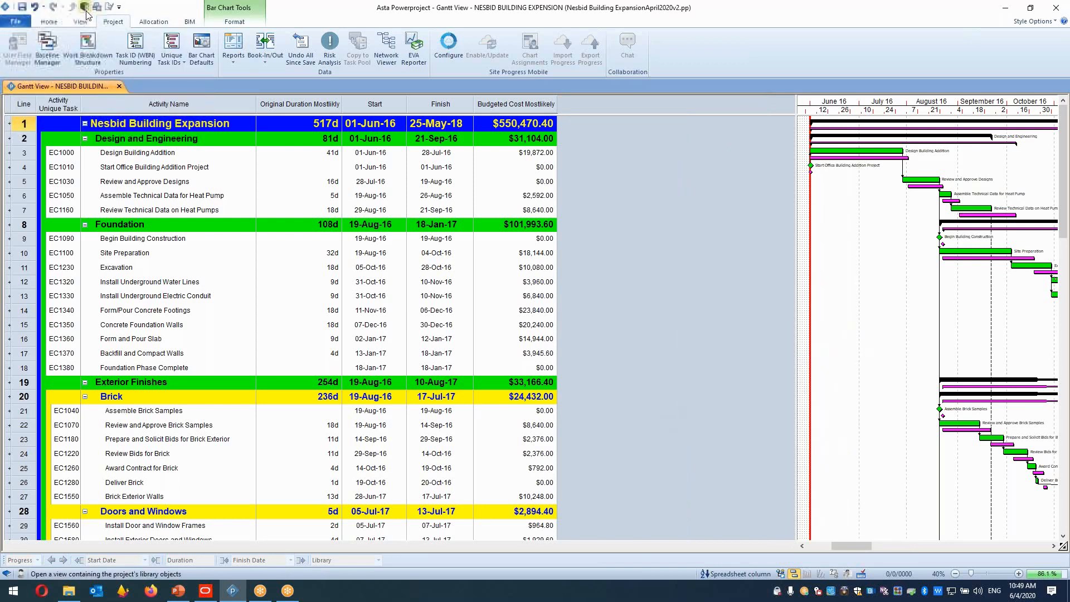
# Open the Library Explorer and create a new code library named Risk.
pyautogui.click(136, 48)
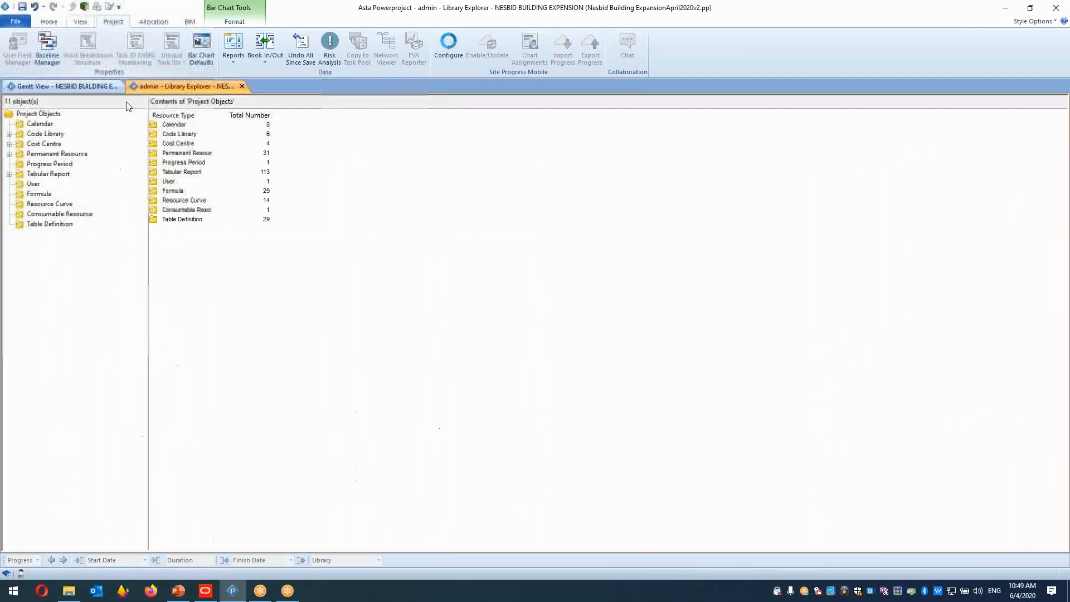
pyautogui.click(182, 235)
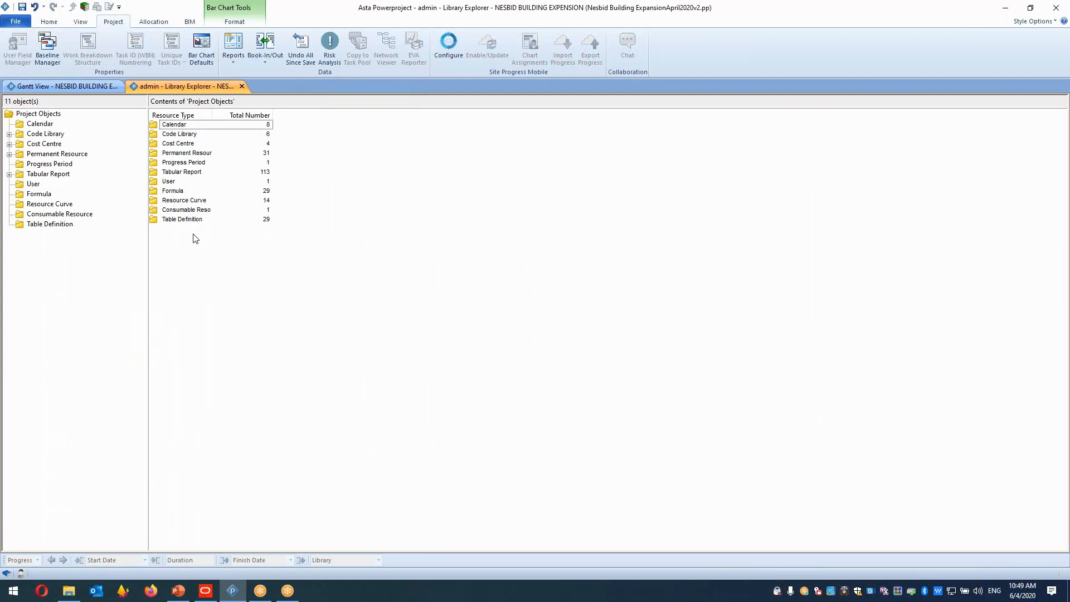
pyautogui.click(171, 138)
pyautogui.doubleClick(171, 138)
pyautogui.click(189, 181)
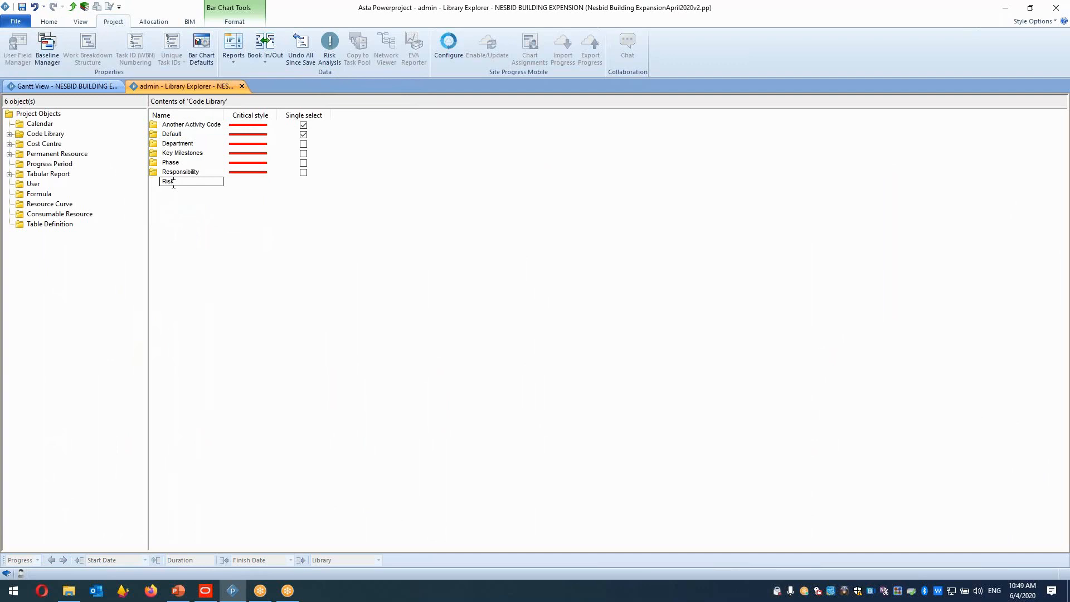
pyautogui.press('Return')
# Add the codes 70%-150%, 80%-170% and 90%-130% to the Risk code library.
pyautogui.click(167, 181)
pyautogui.doubleClick(167, 181)
pyautogui.click(171, 131)
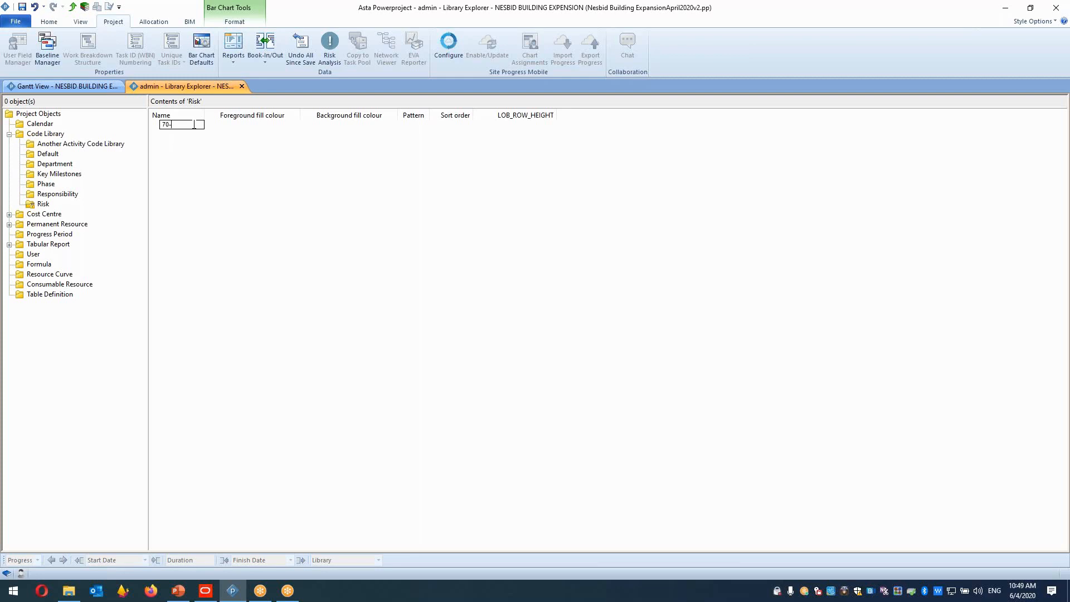
pyautogui.write('70-150%%')
pyautogui.press('Return')
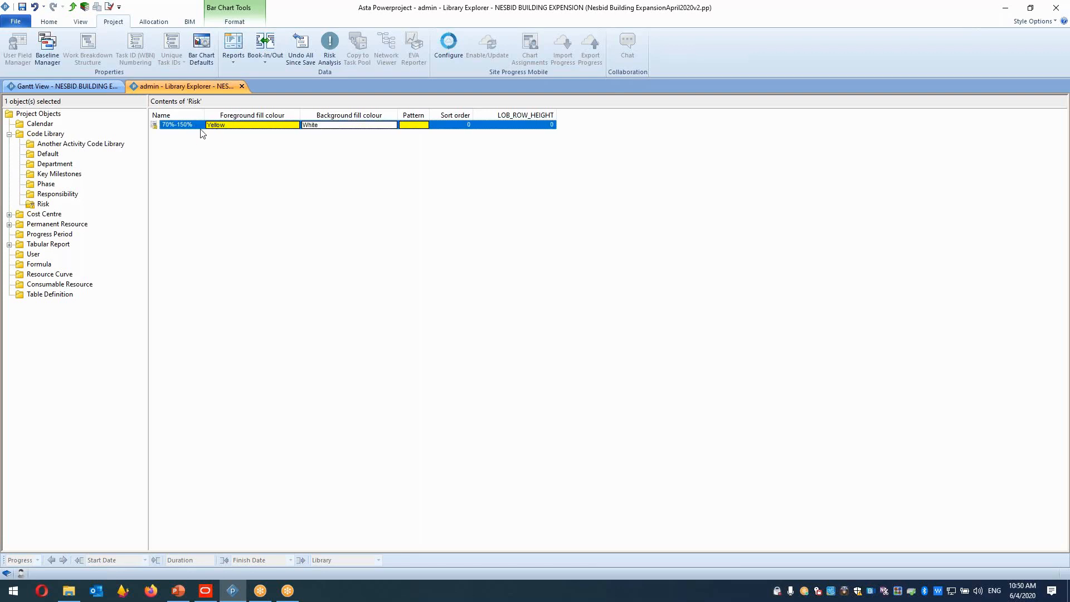
pyautogui.click(194, 135)
pyautogui.write('80%-170%')
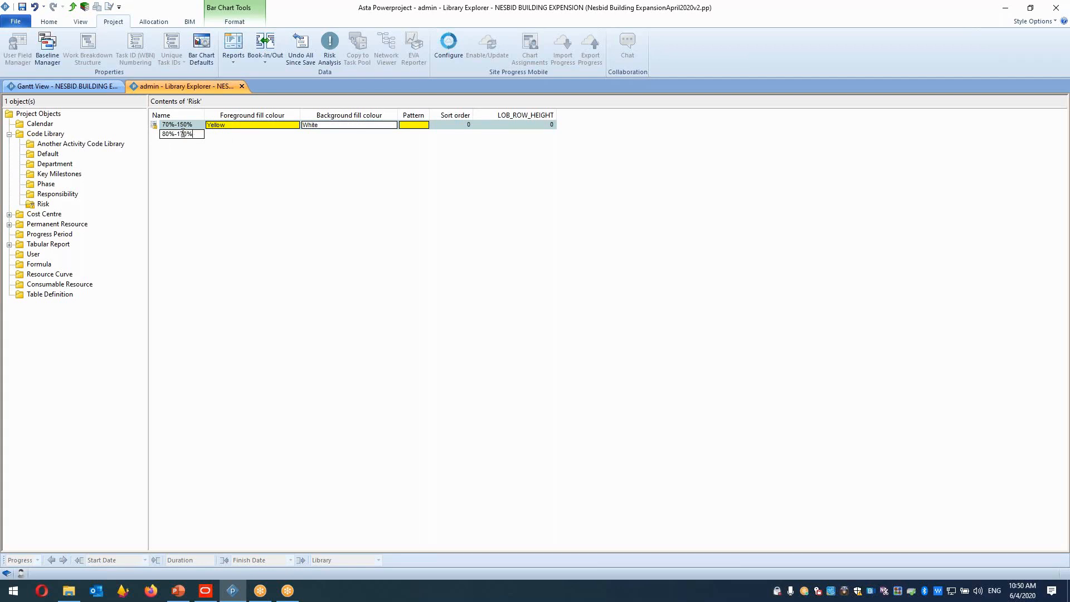
pyautogui.press('Return')
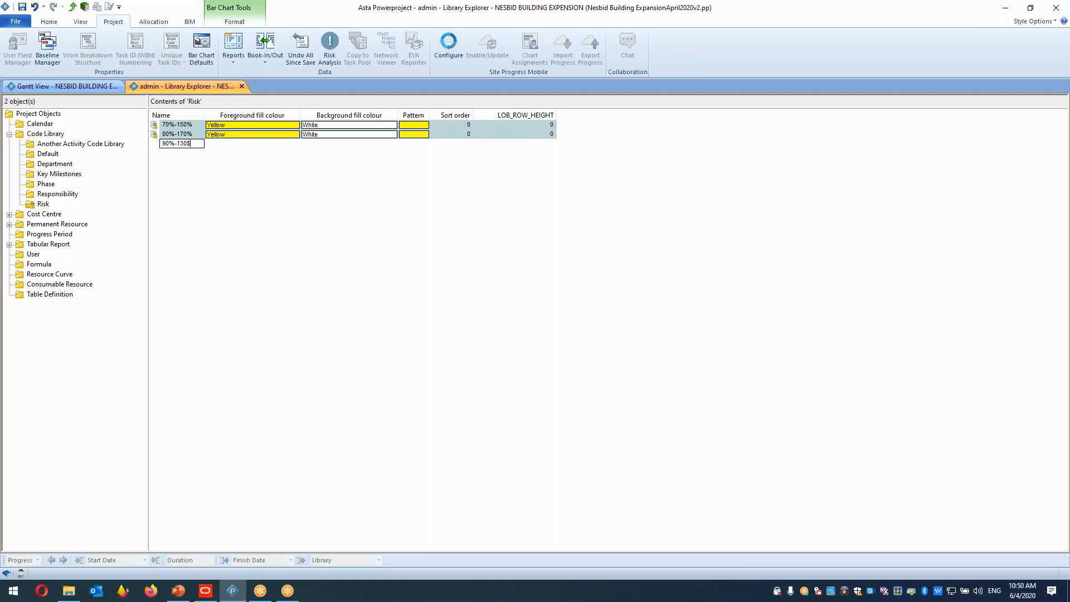
pyautogui.press('Return')
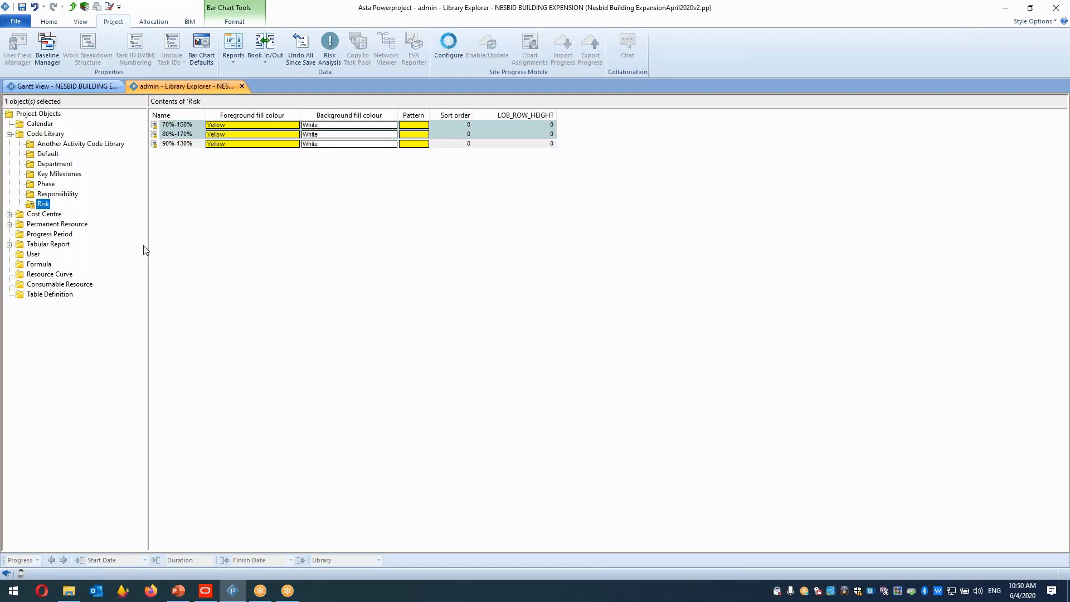
# Set the foreground fill colour of the 80%-170% code to green and the 90%-130% code to red.
pyautogui.click(289, 135)
pyautogui.click(257, 145)
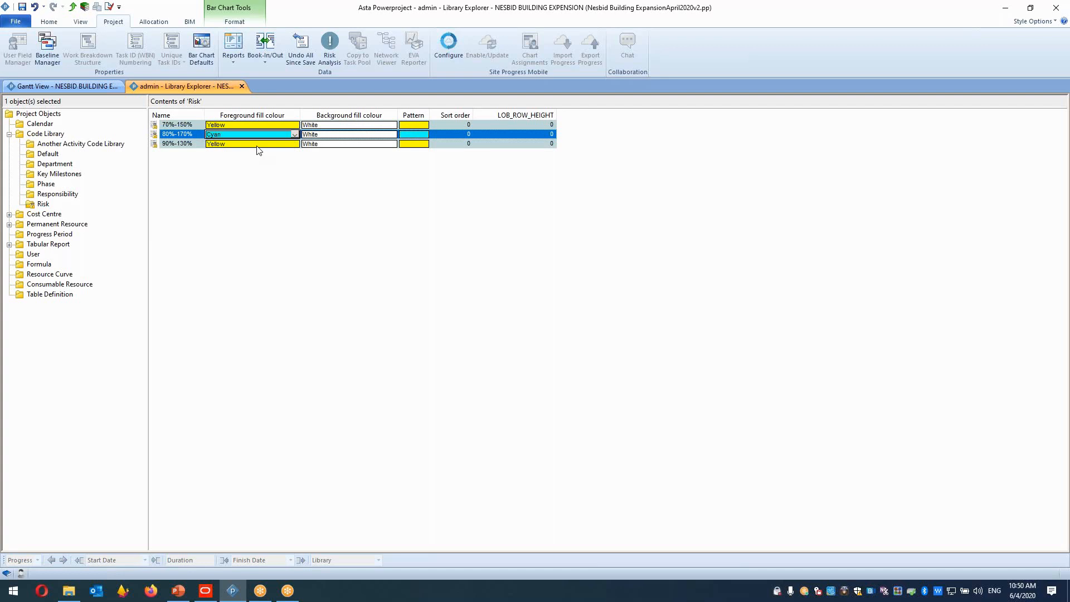
pyautogui.click(295, 136)
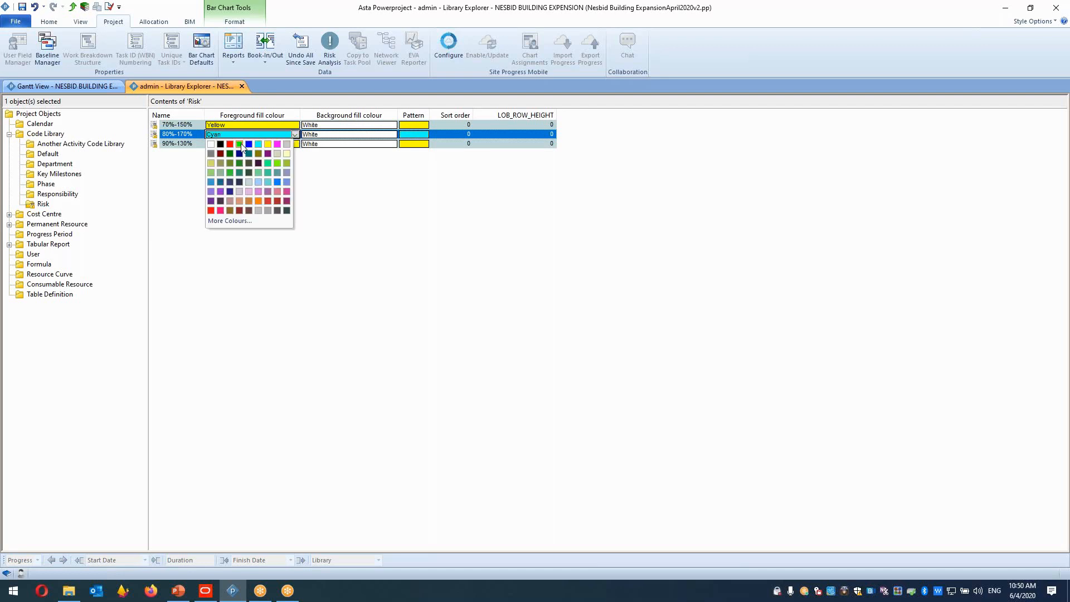
pyautogui.click(239, 145)
pyautogui.click(292, 143)
pyautogui.click(231, 153)
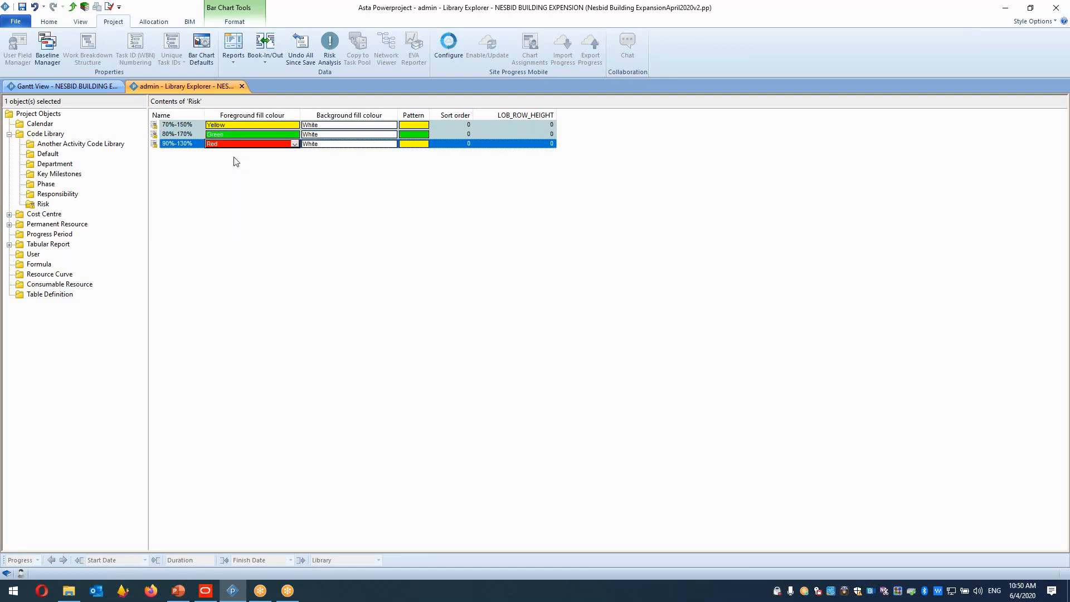
pyautogui.click(237, 162)
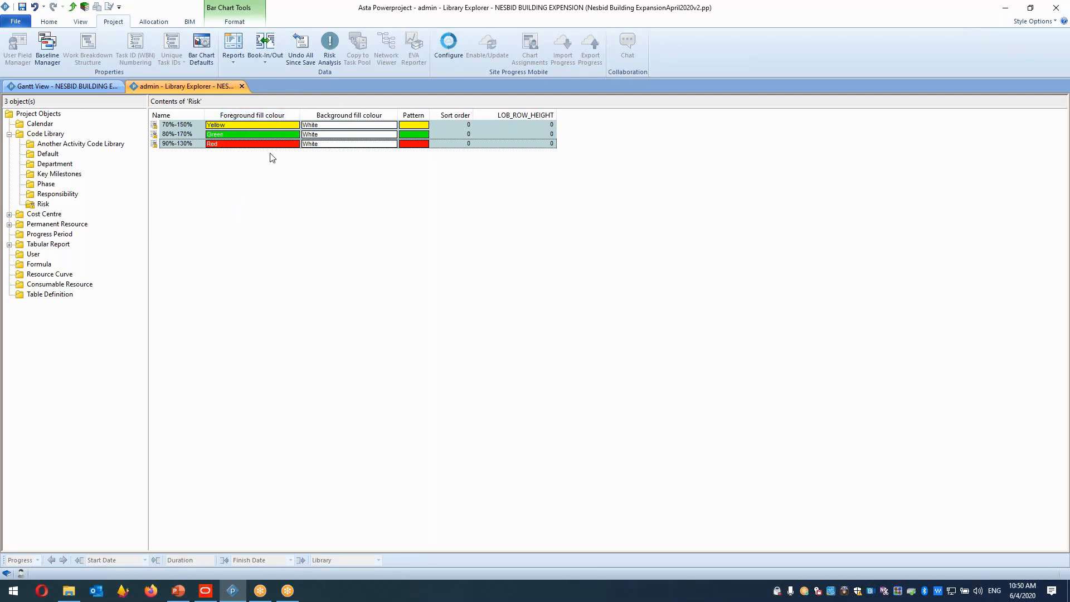
# Return to the Gantt view, add a Risk code column to the spreadsheet and widen it.
pyautogui.click(76, 85)
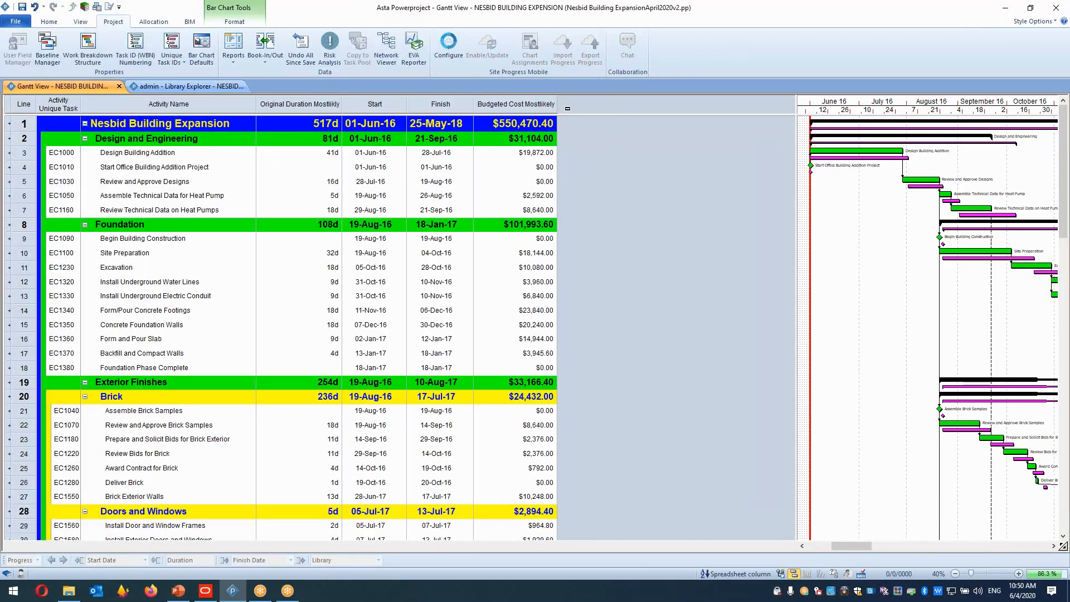
pyautogui.rightClick(568, 109)
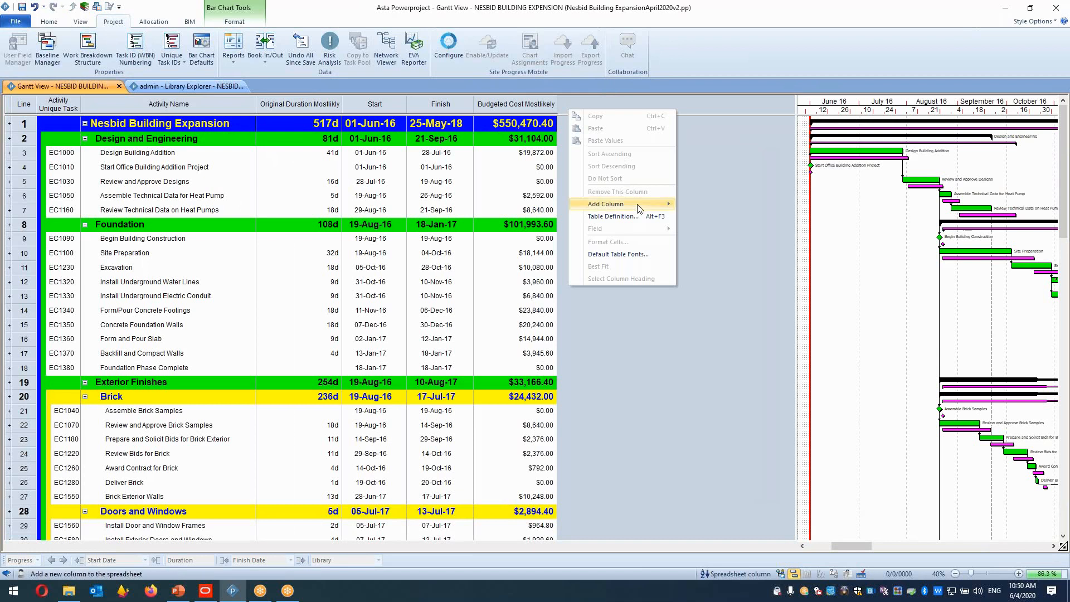
pyautogui.moveTo(639, 208)
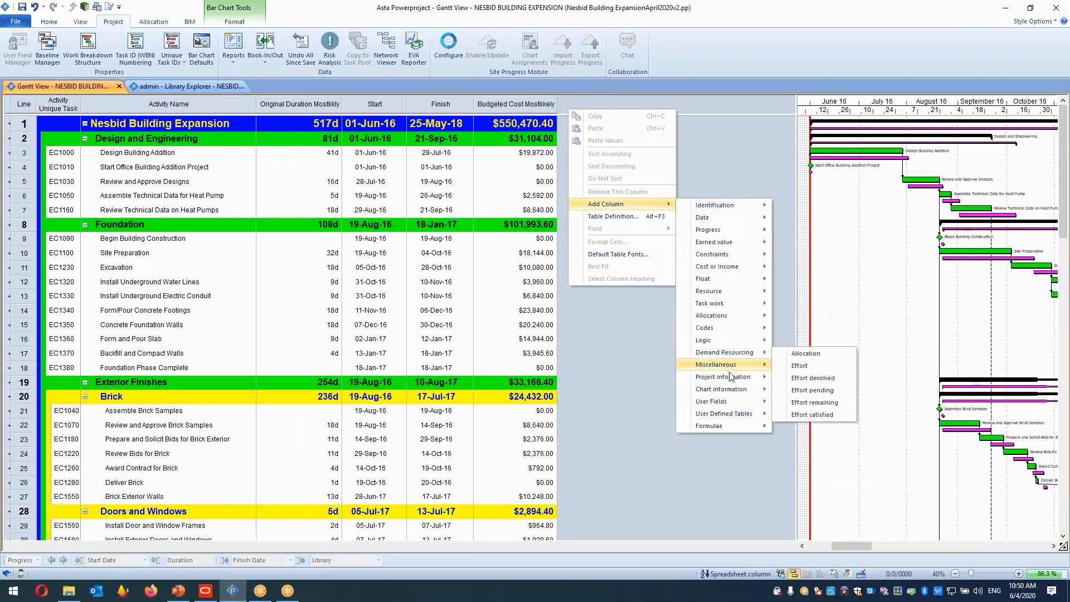
pyautogui.moveTo(743, 333)
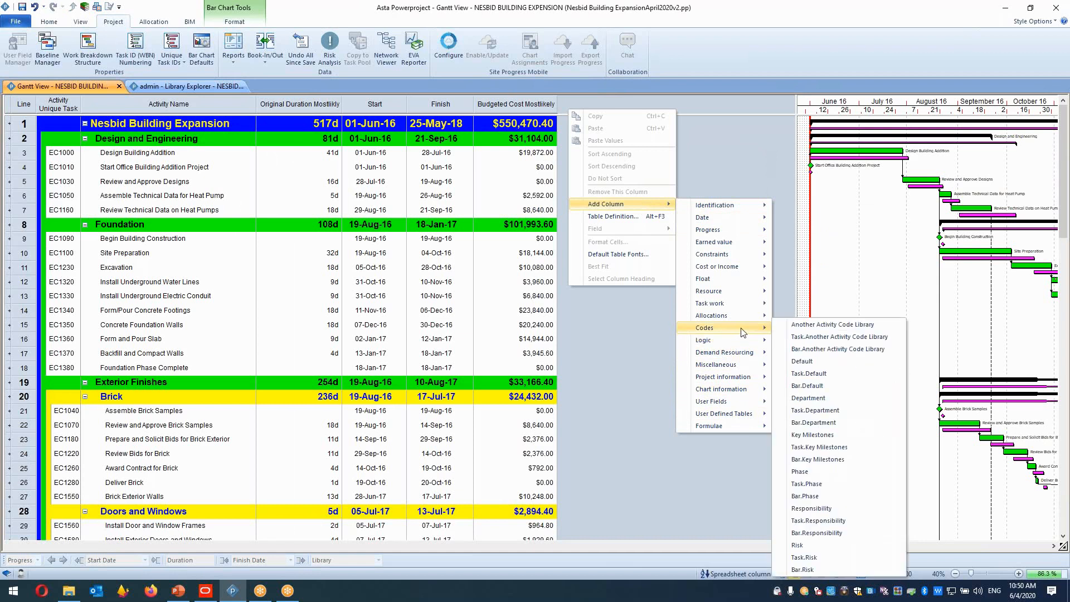
pyautogui.click(812, 548)
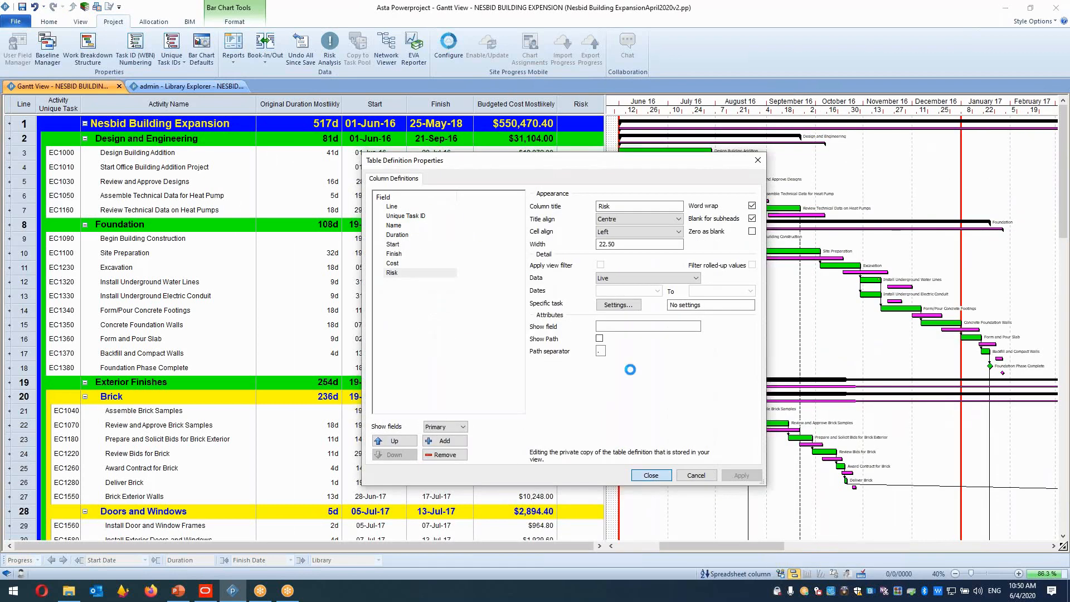
pyautogui.press('Return')
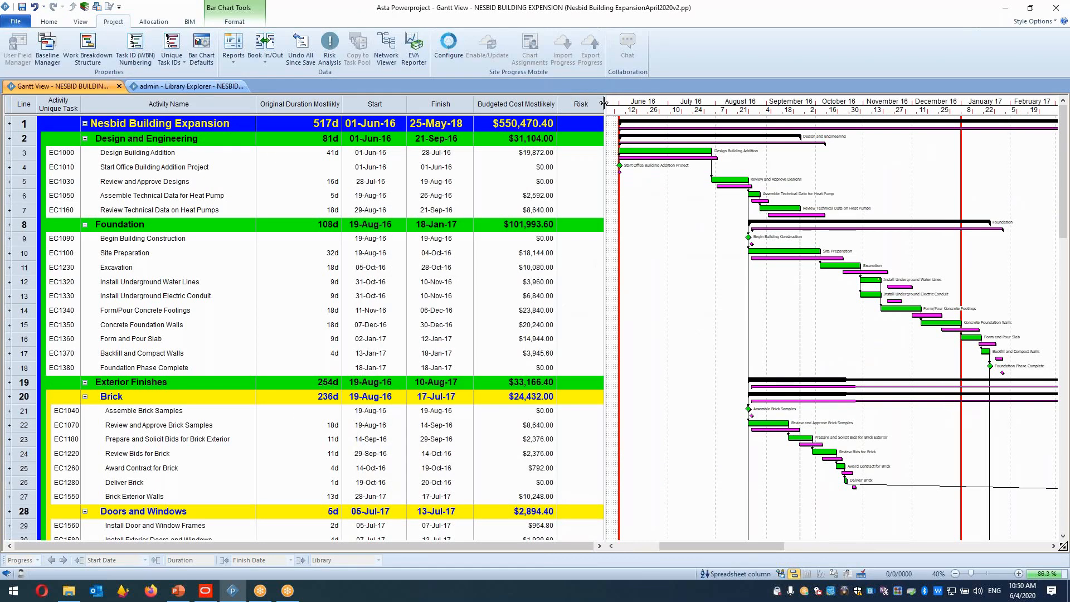
pyautogui.moveTo(603, 102); pyautogui.dragTo(647, 102)
# Assign the 70%-150% risk code to the Design Building Addition task.
pyautogui.click(591, 152)
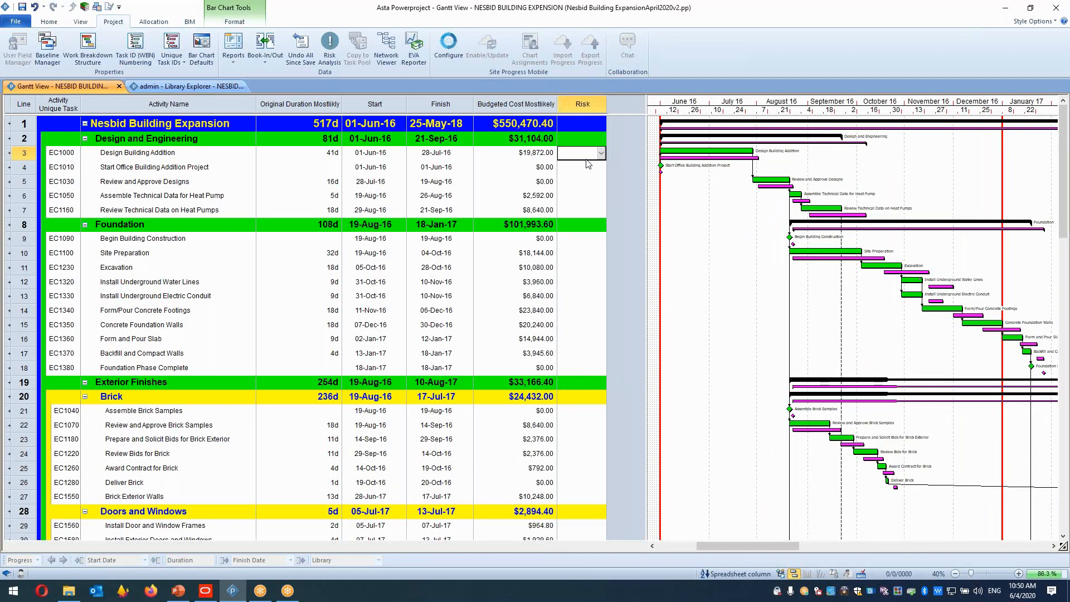
pyautogui.click(591, 154)
pyautogui.press('Escape')
pyautogui.click(600, 153)
pyautogui.click(600, 153)
pyautogui.click(602, 154)
pyautogui.click(575, 168)
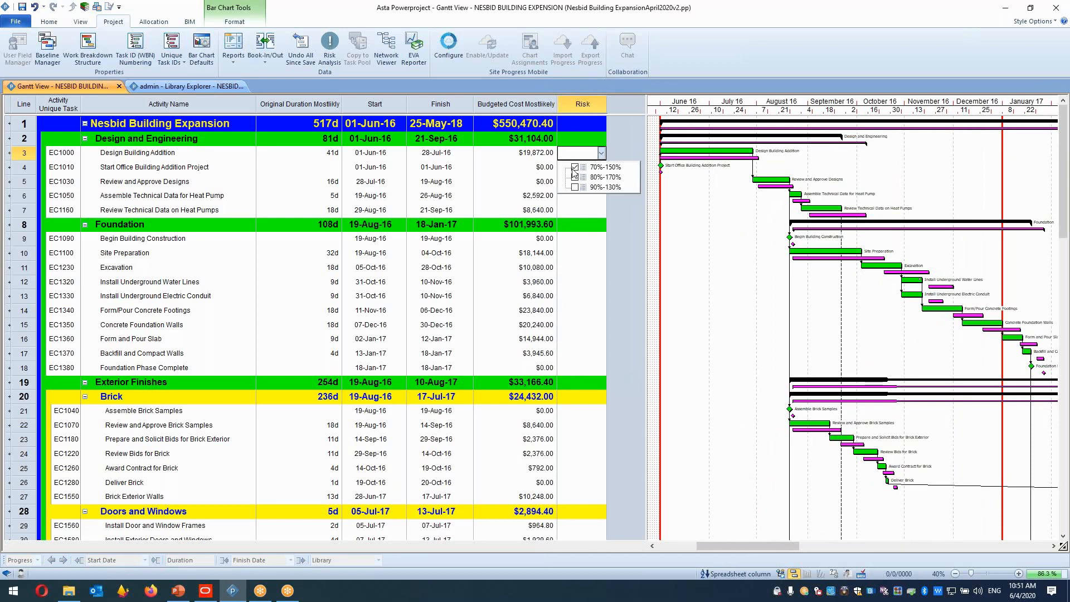
pyautogui.click(623, 210)
# Assign the 80%-170% risk code to Start Office Building Addition Project and 90%-130% to Review and Approve Designs.
pyautogui.click(601, 167)
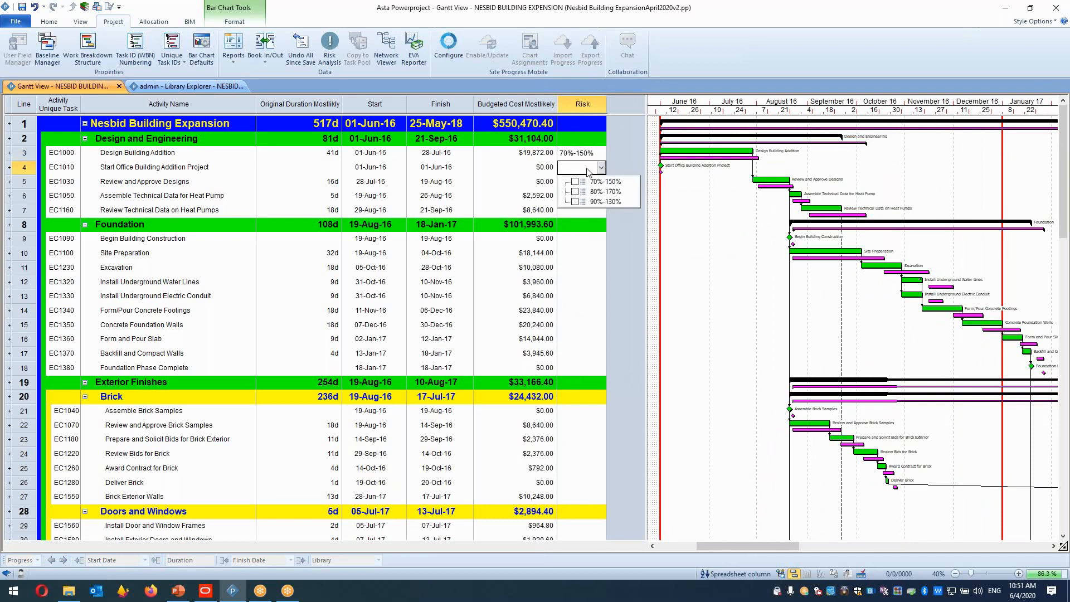
pyautogui.click(630, 224)
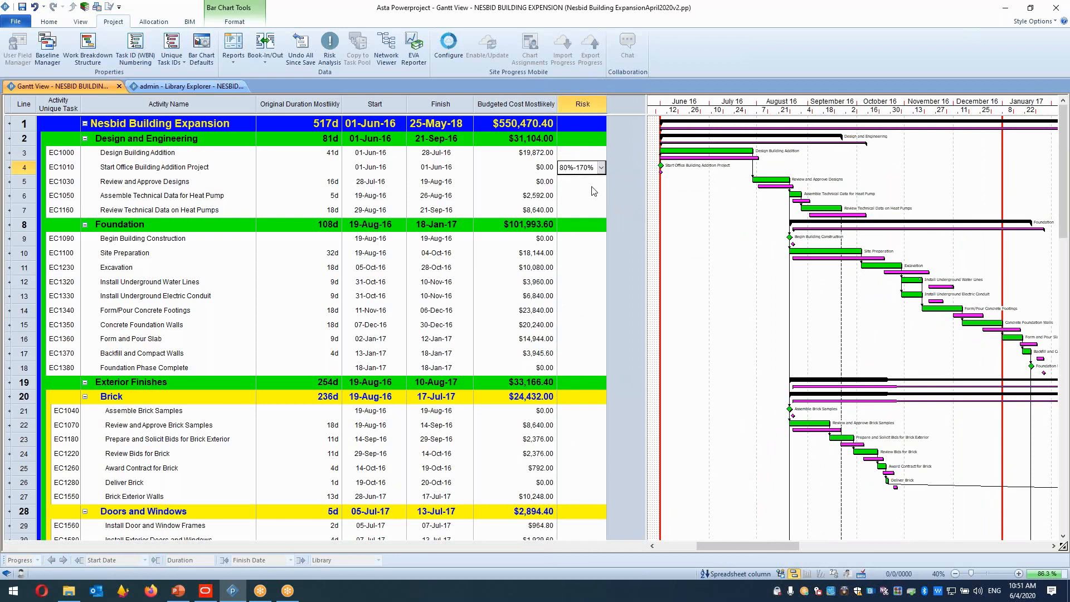
pyautogui.click(600, 181)
pyautogui.click(575, 216)
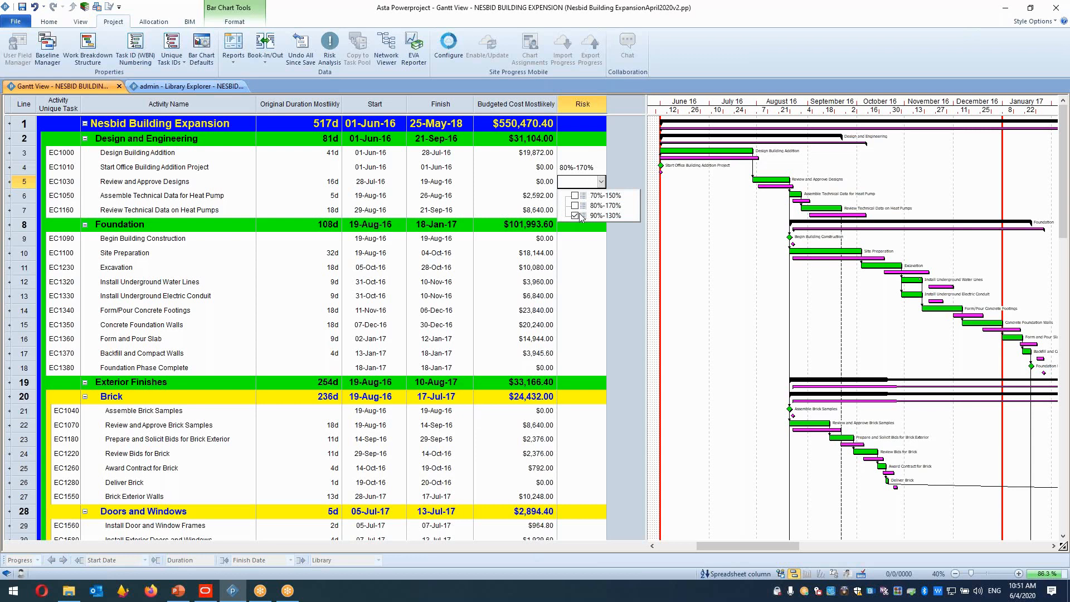
pyautogui.click(628, 233)
pyautogui.click(592, 156)
pyautogui.click(599, 154)
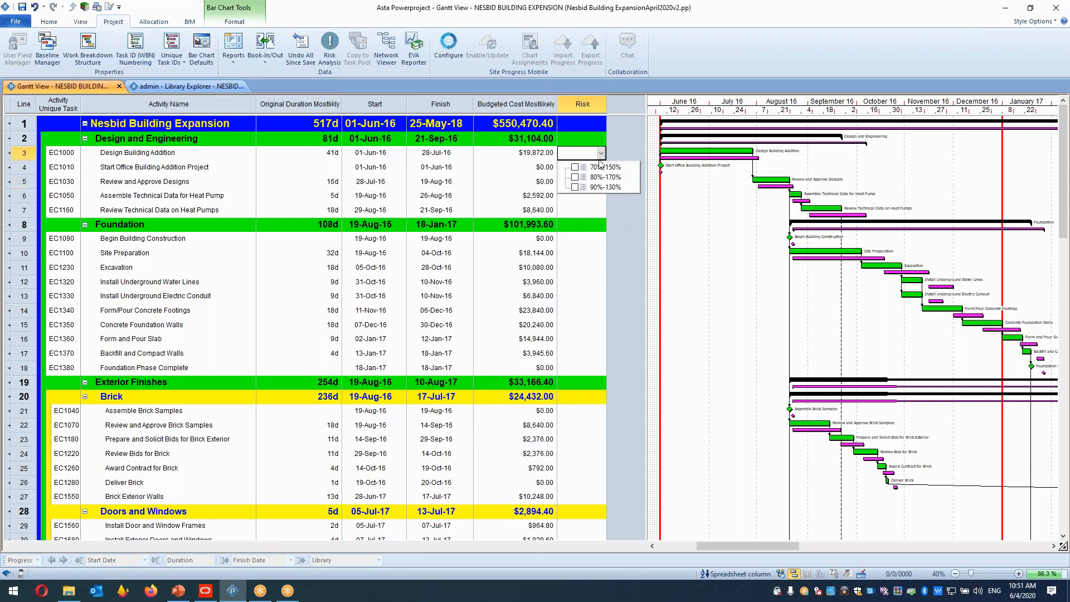
pyautogui.click(631, 220)
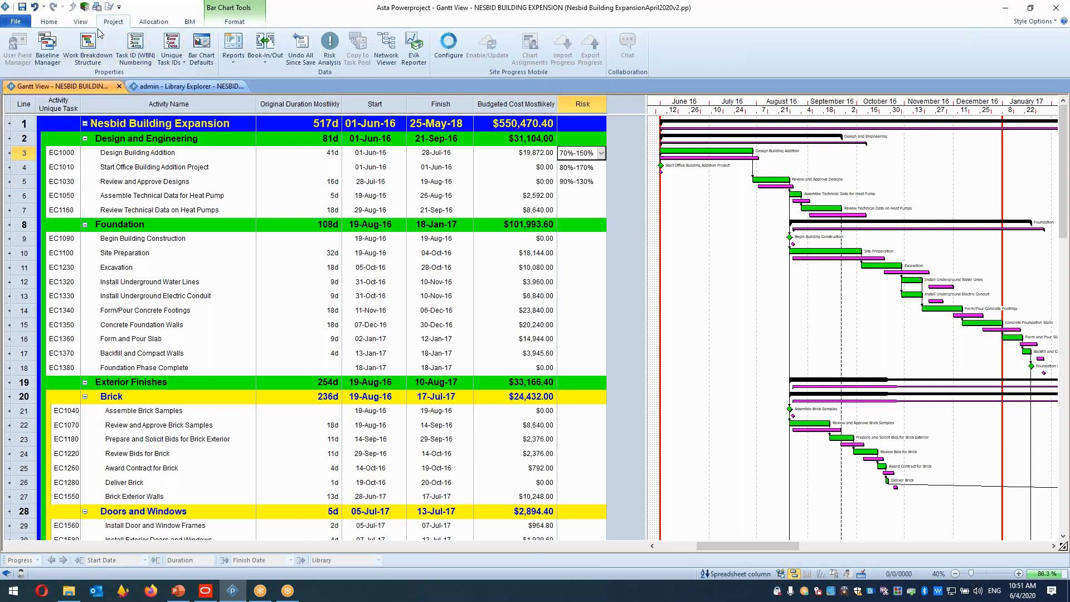
# In the Risk code library, set the background fill colours of 70%-150%, 80%-170% and 90%-130% to yellow, green and red.
pyautogui.click(187, 85)
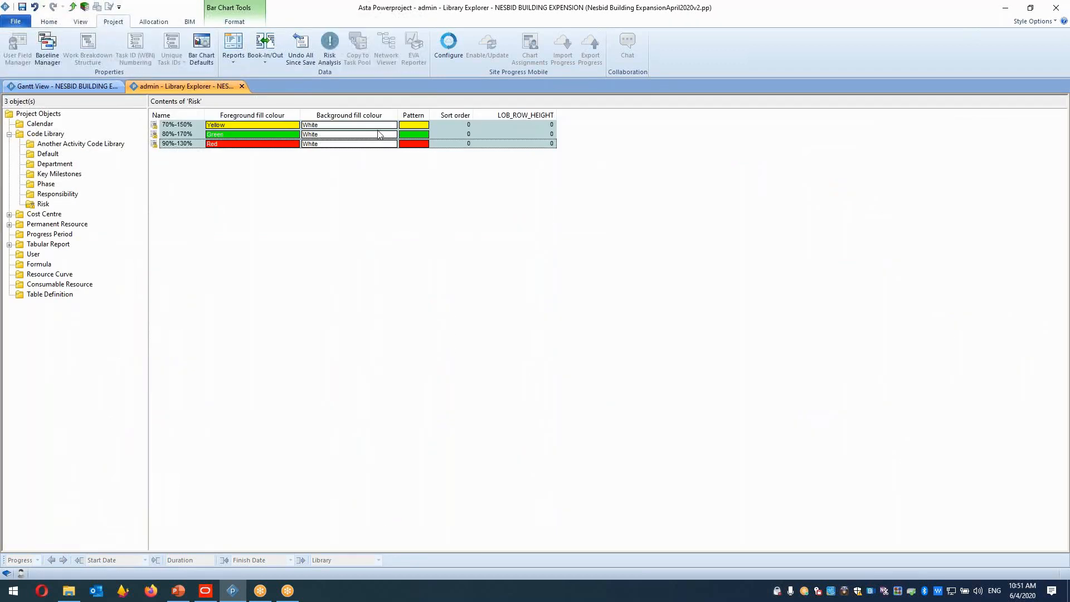
pyautogui.click(391, 126)
pyautogui.click(362, 135)
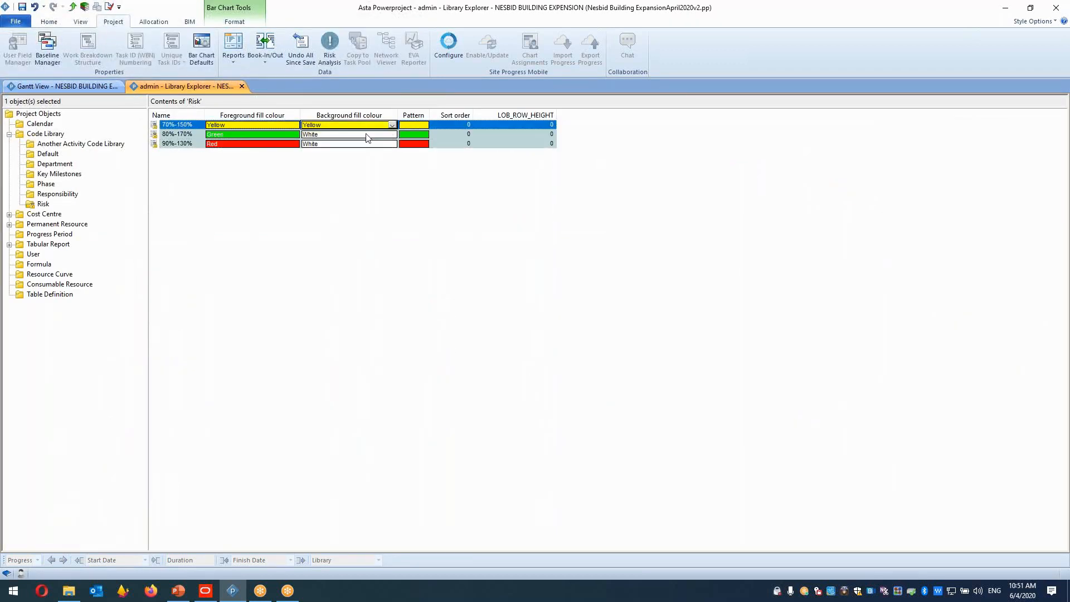
pyautogui.click(392, 135)
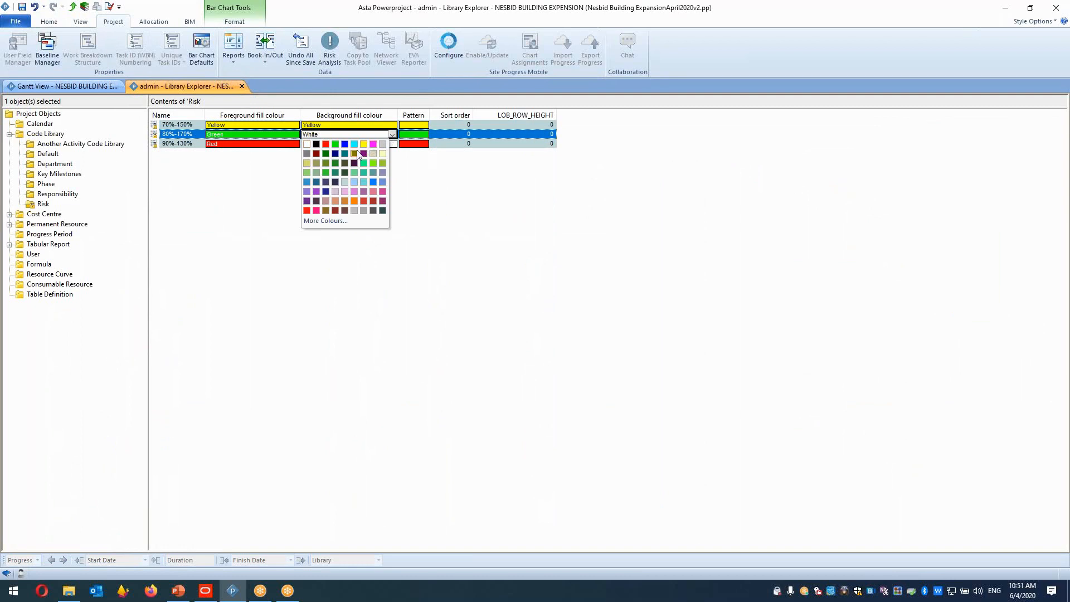
pyautogui.click(335, 144)
pyautogui.click(364, 145)
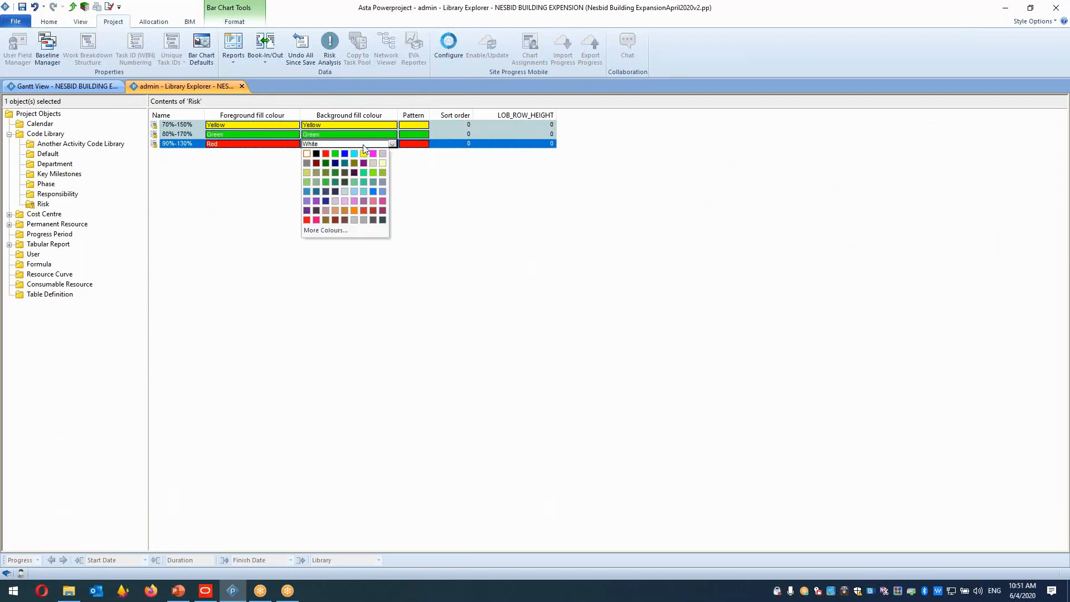
pyautogui.click(328, 155)
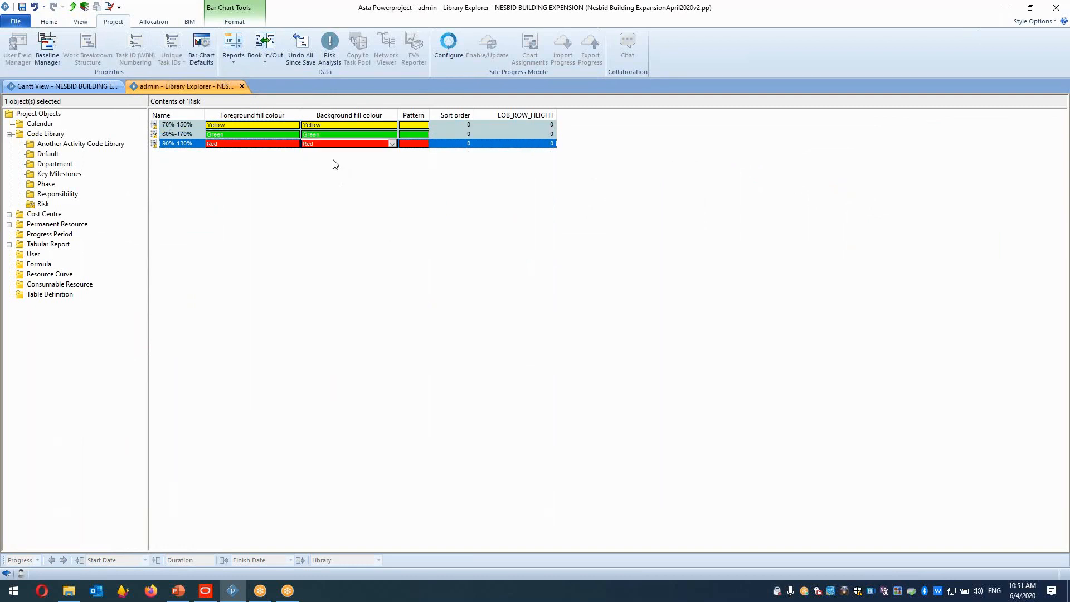
pyautogui.click(101, 88)
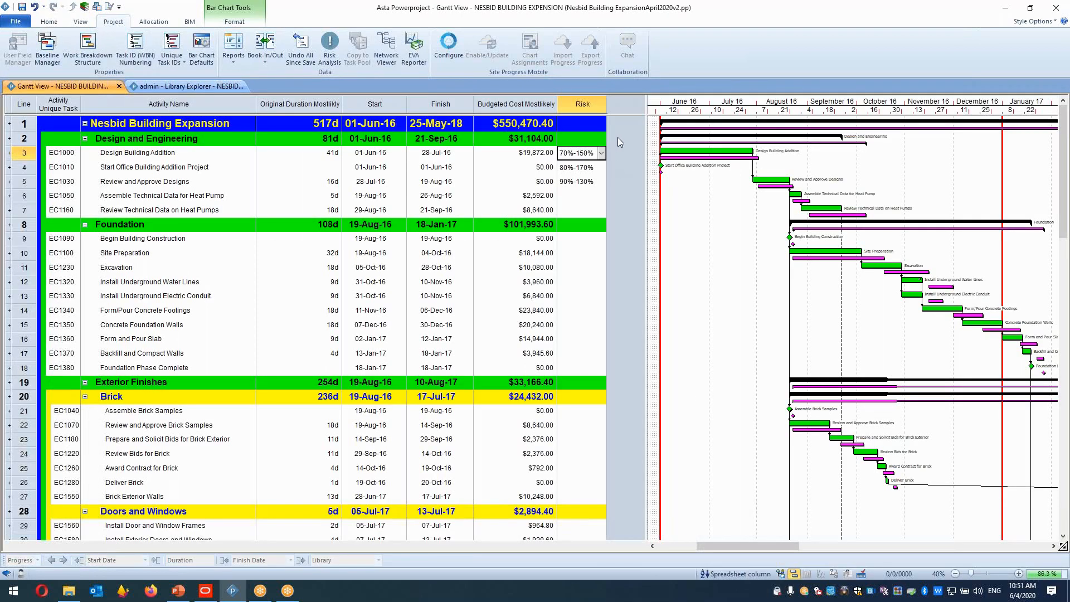
# Open Risk Analysis and, on the Task Risk settings, enable using the Risk code library for risk analysis.
pyautogui.click(617, 149)
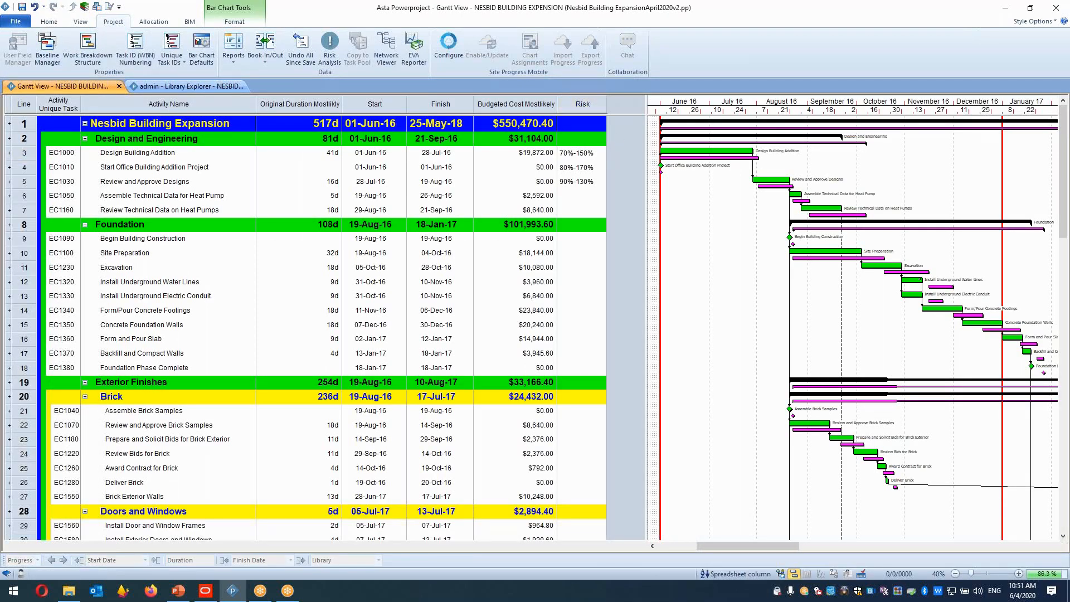
pyautogui.click(584, 157)
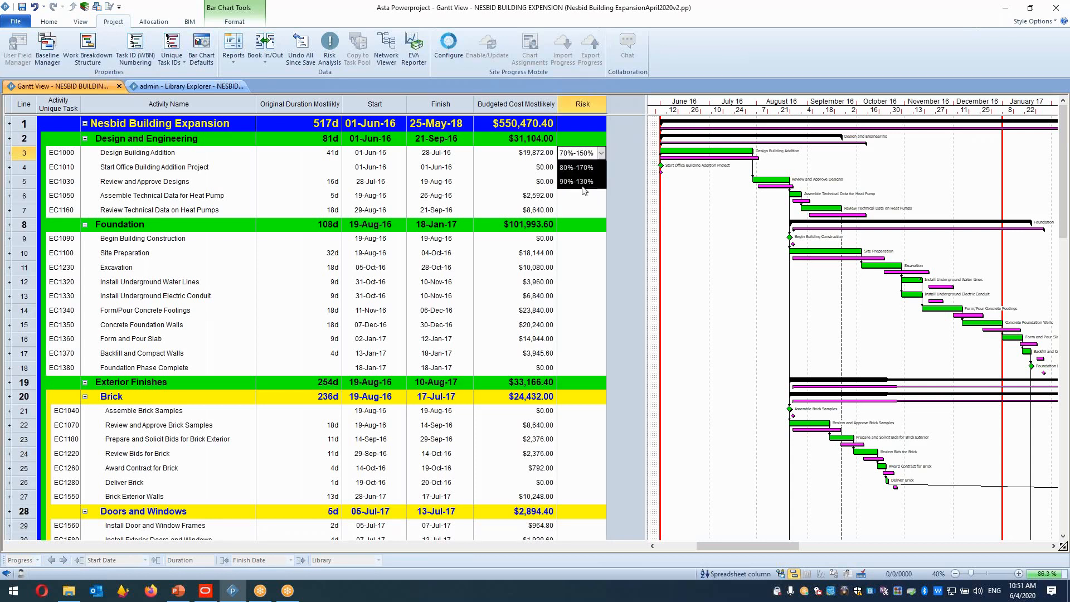
pyautogui.click(329, 47)
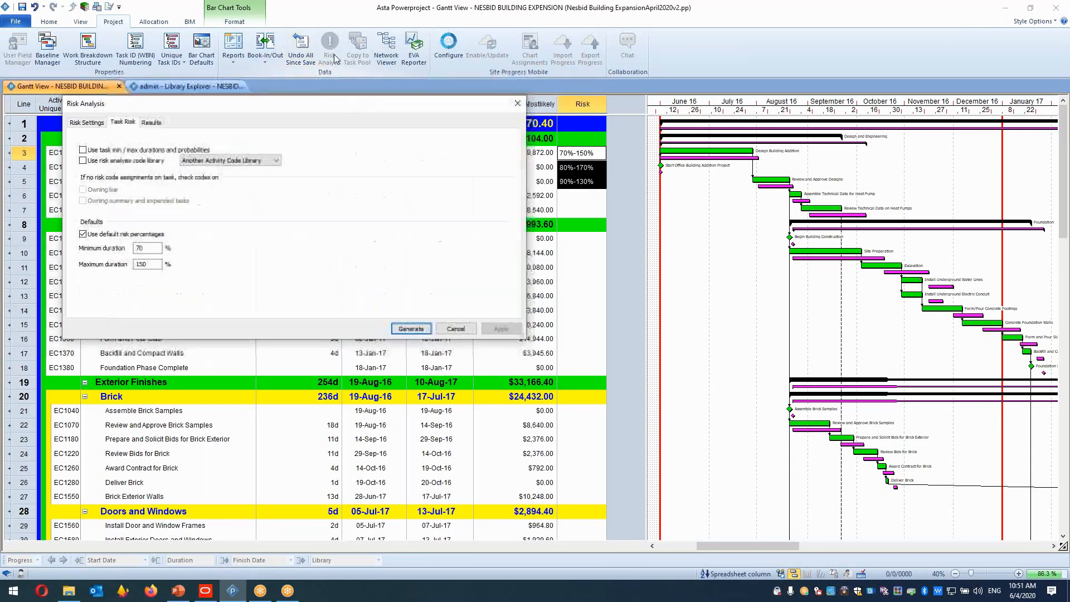
pyautogui.click(134, 161)
pyautogui.click(246, 160)
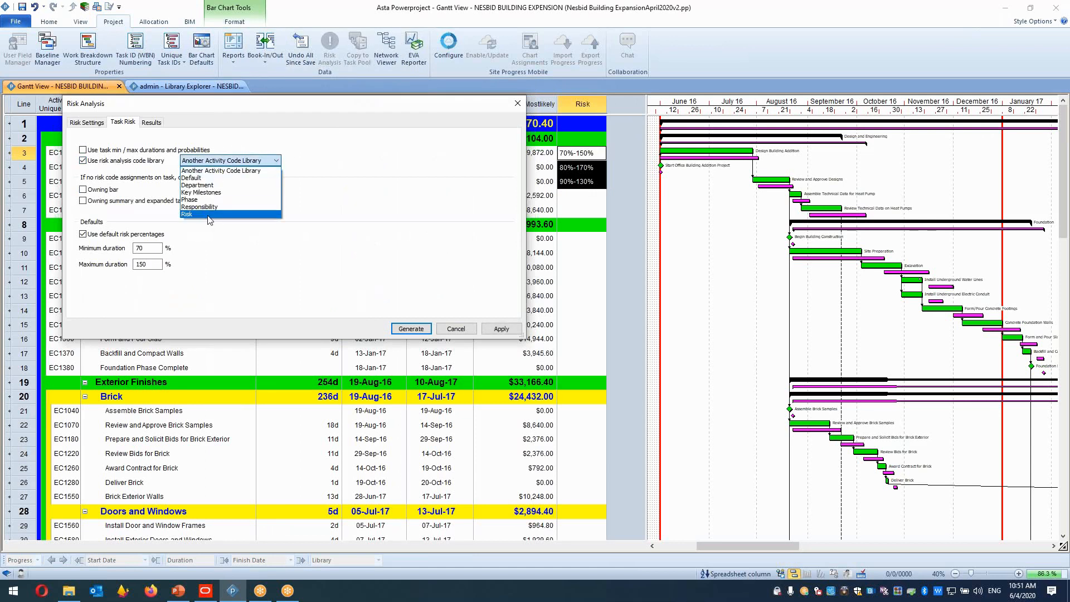
pyautogui.click(208, 215)
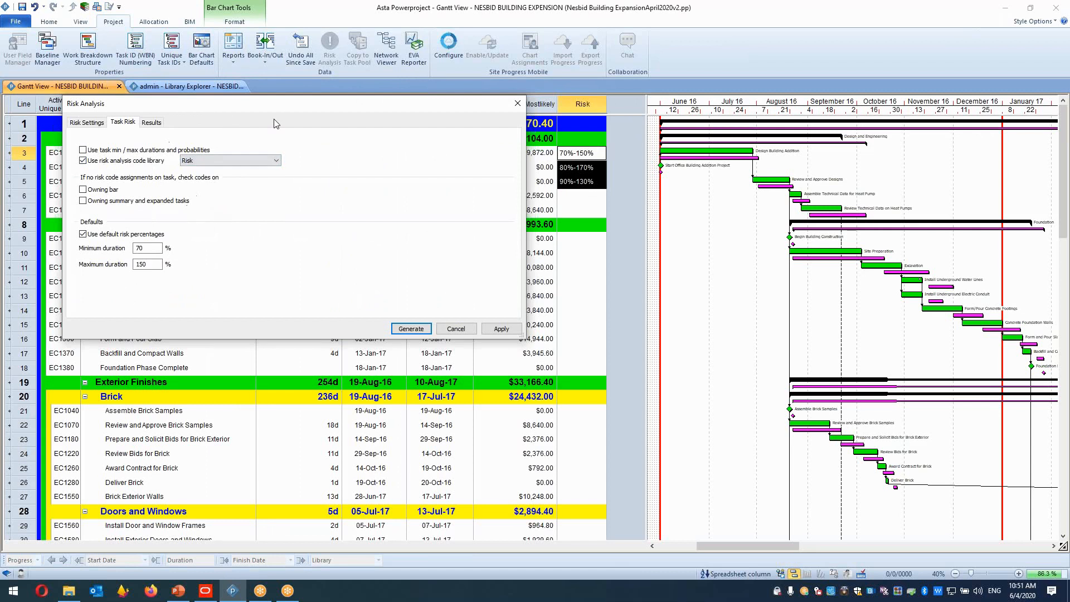
pyautogui.moveTo(299, 104); pyautogui.dragTo(386, 295)
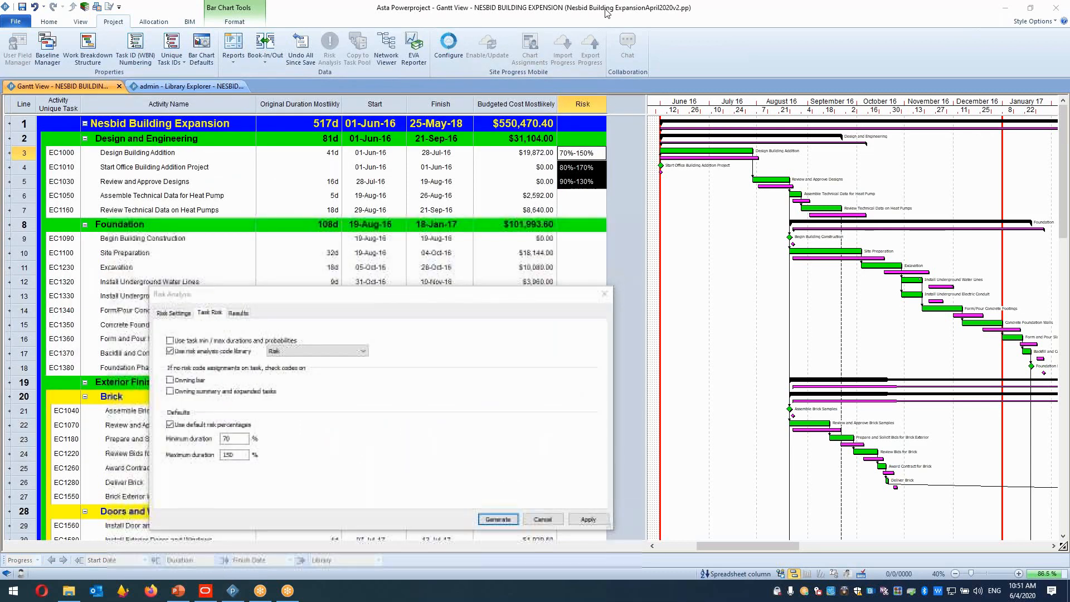
pyautogui.moveTo(232, 393)
pyautogui.mouseDown()
pyautogui.moveTo(200, 408)
pyautogui.moveTo(264, 462)
pyautogui.moveTo(228, 424)
pyautogui.moveTo(346, 167)
pyautogui.mouseUp()
pyautogui.moveTo(324, 321)
pyautogui.mouseDown()
pyautogui.moveTo(273, 322)
pyautogui.moveTo(375, 364)
pyautogui.moveTo(322, 330)
pyautogui.moveTo(482, 225)
pyautogui.moveTo(560, 154)
pyautogui.moveTo(558, 175)
pyautogui.moveTo(616, 134)
pyautogui.moveTo(565, 144)
pyautogui.mouseUp()
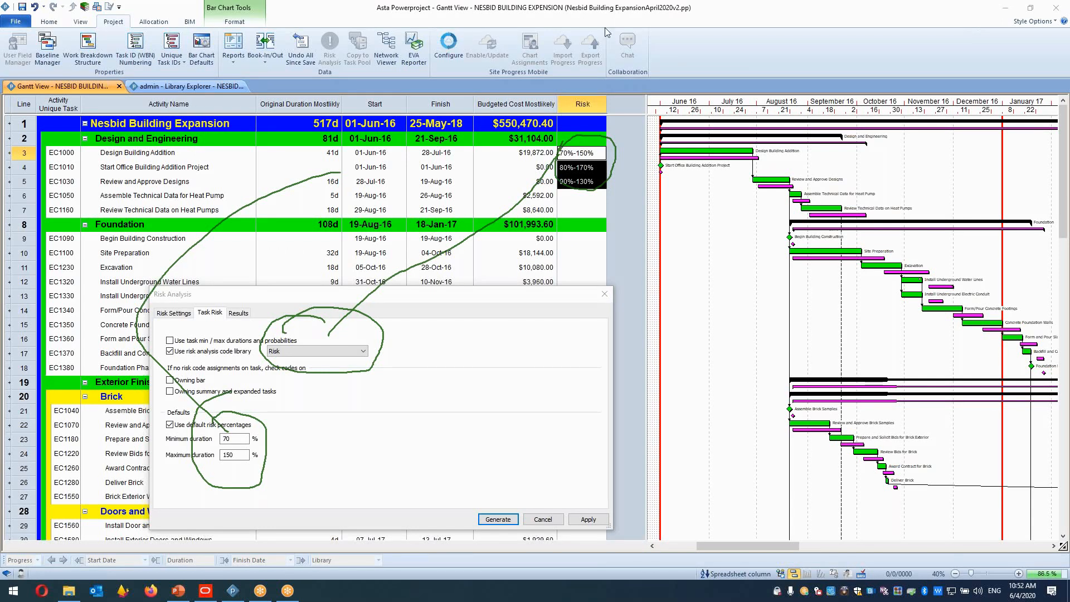
# Close the Risk Analysis dialog and, in the table definition, change the Duration column's field to Risk analysis maximum duration.
pyautogui.press('Escape')
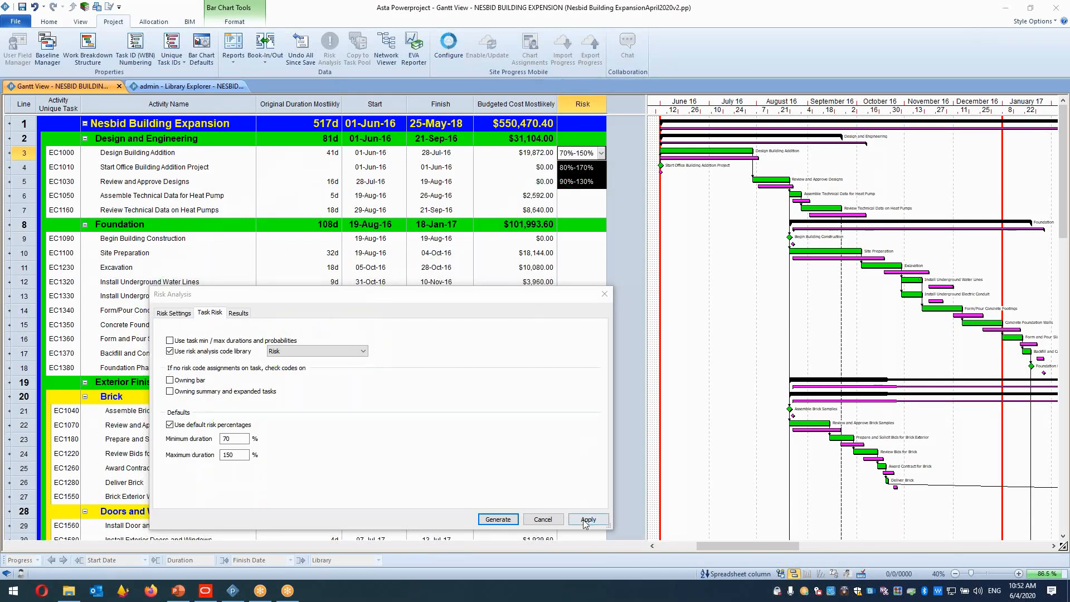
pyautogui.click(543, 519)
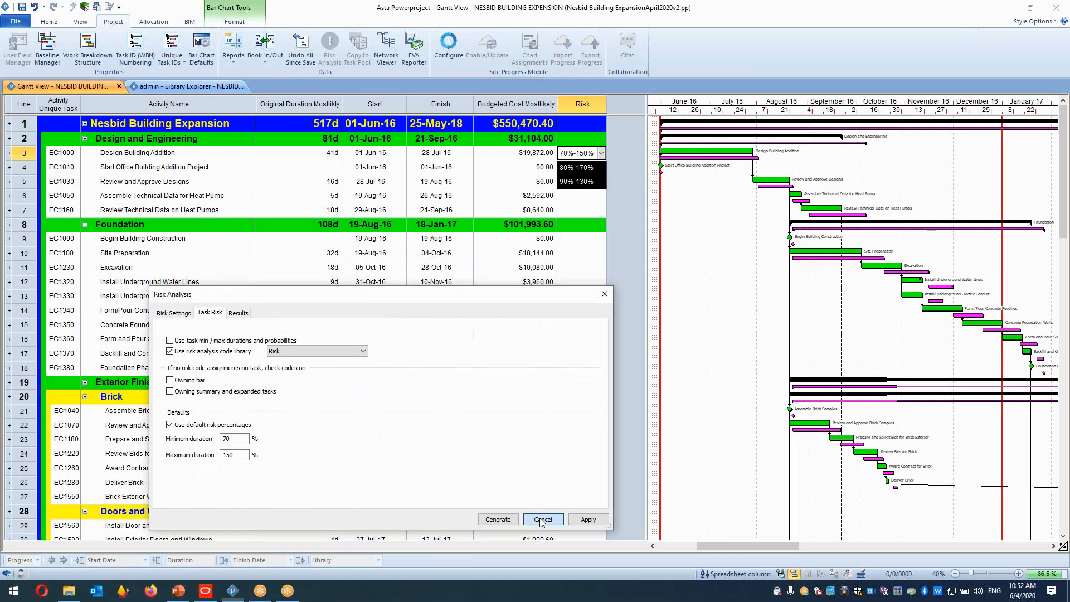
pyautogui.click(300, 103)
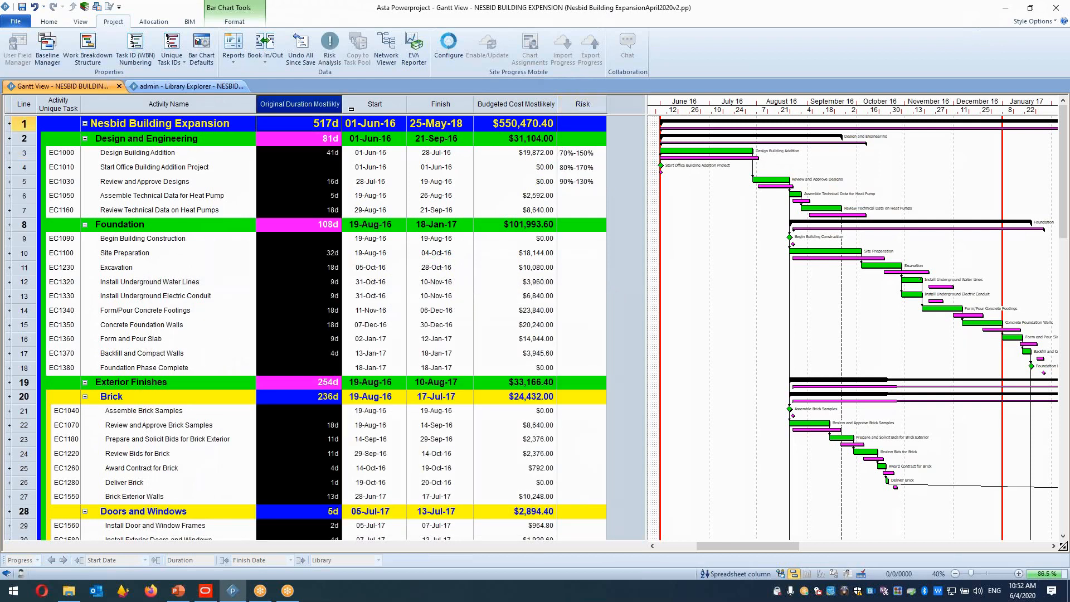
pyautogui.rightClick(305, 104)
pyautogui.moveTo(369, 201)
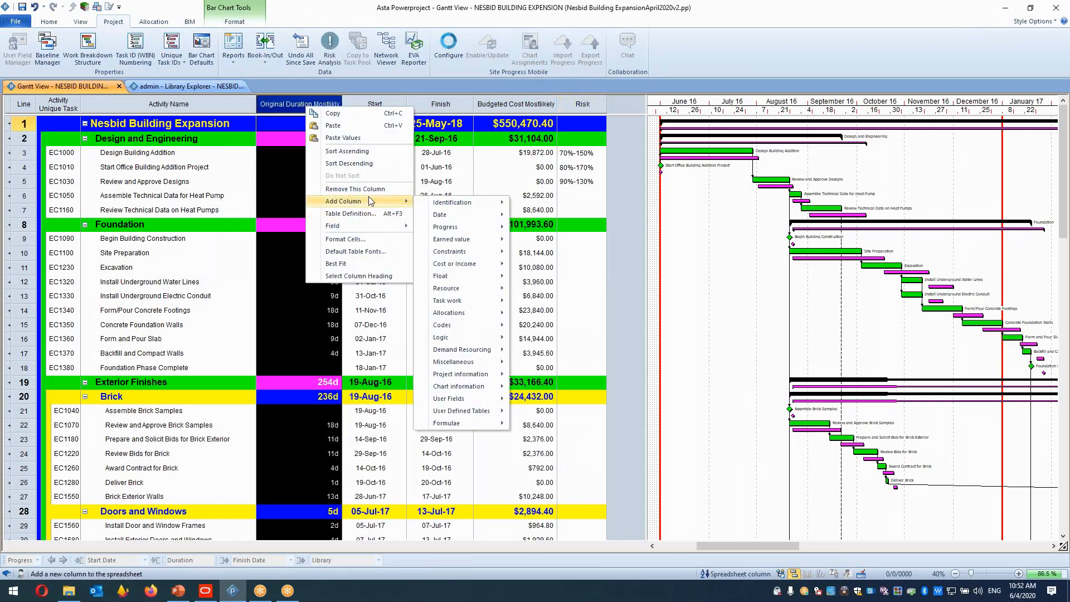
pyautogui.click(370, 213)
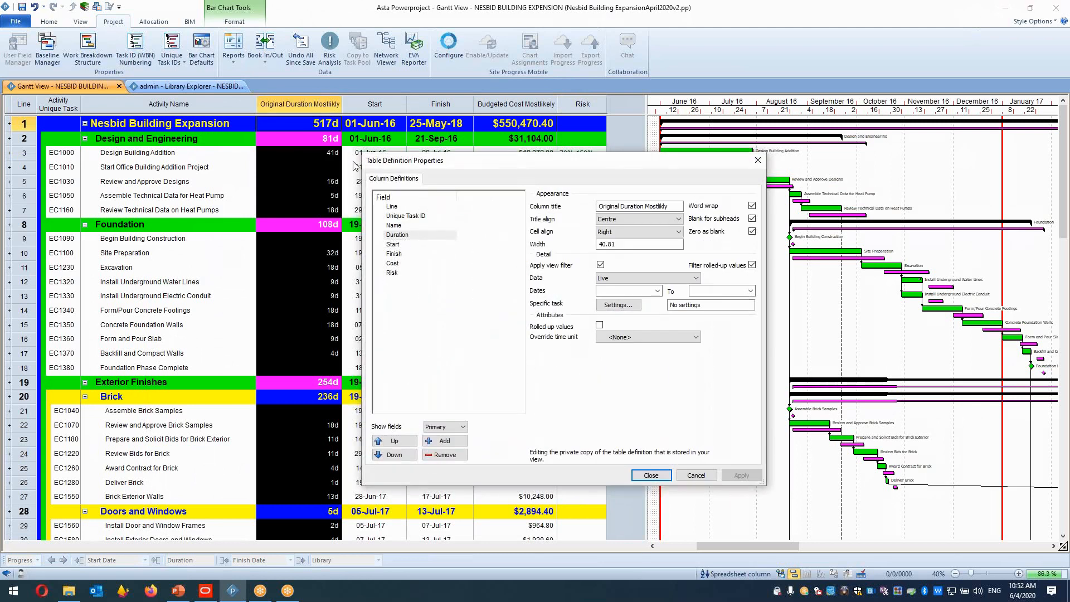
pyautogui.click(409, 235)
pyautogui.click(413, 235)
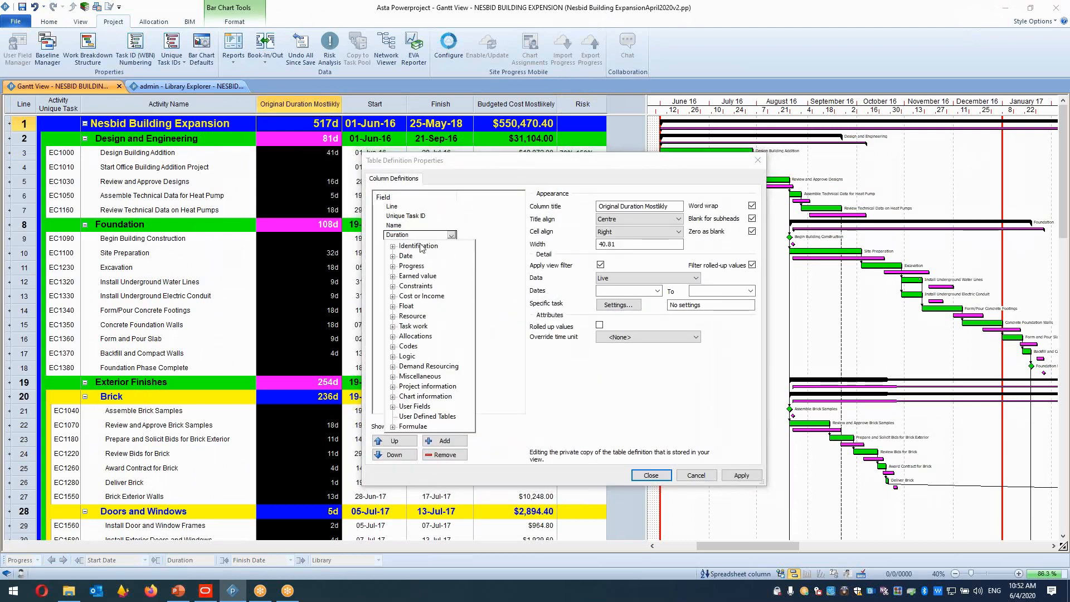
pyautogui.click(393, 256)
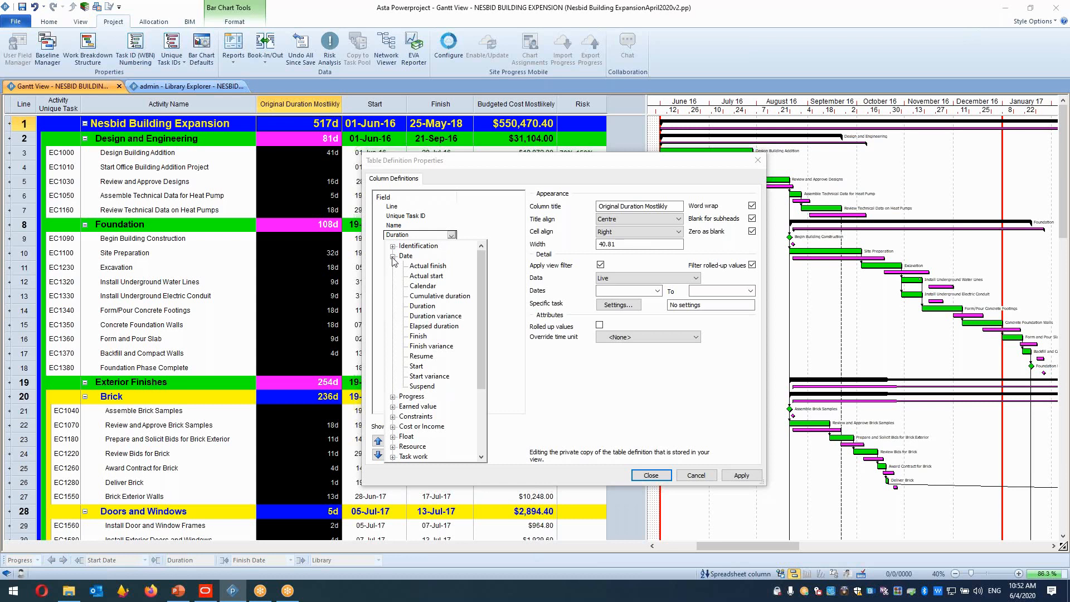
pyautogui.click(531, 344)
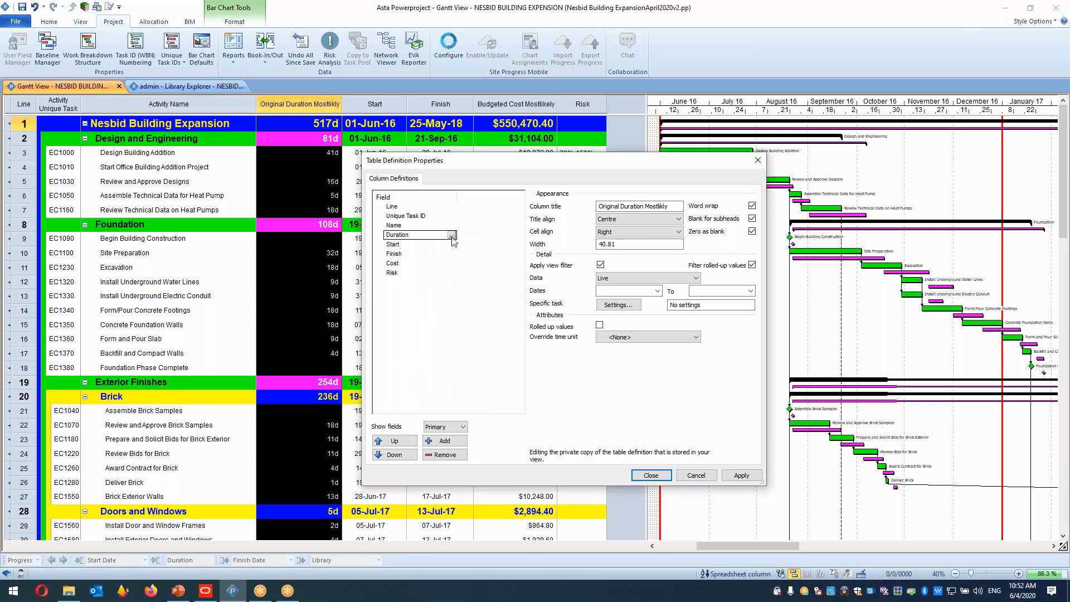
pyautogui.click(451, 236)
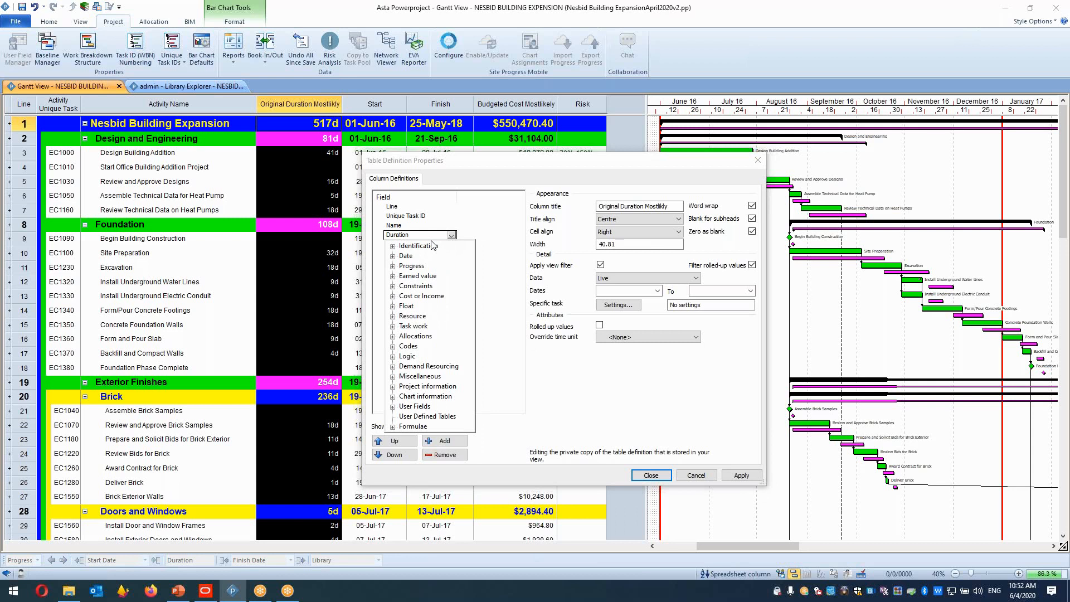
pyautogui.click(393, 378)
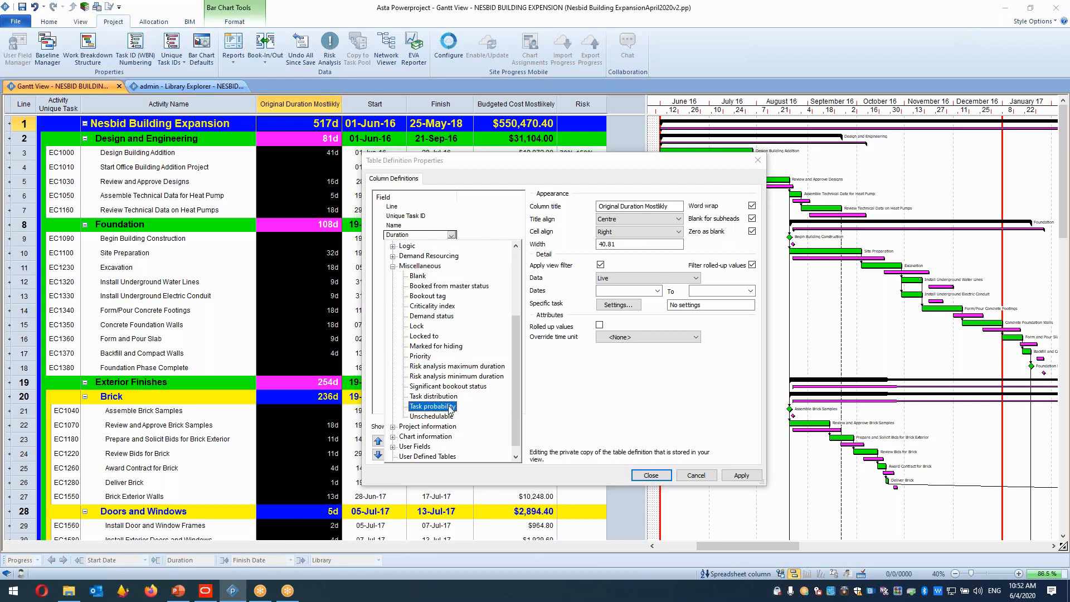
pyautogui.click(441, 366)
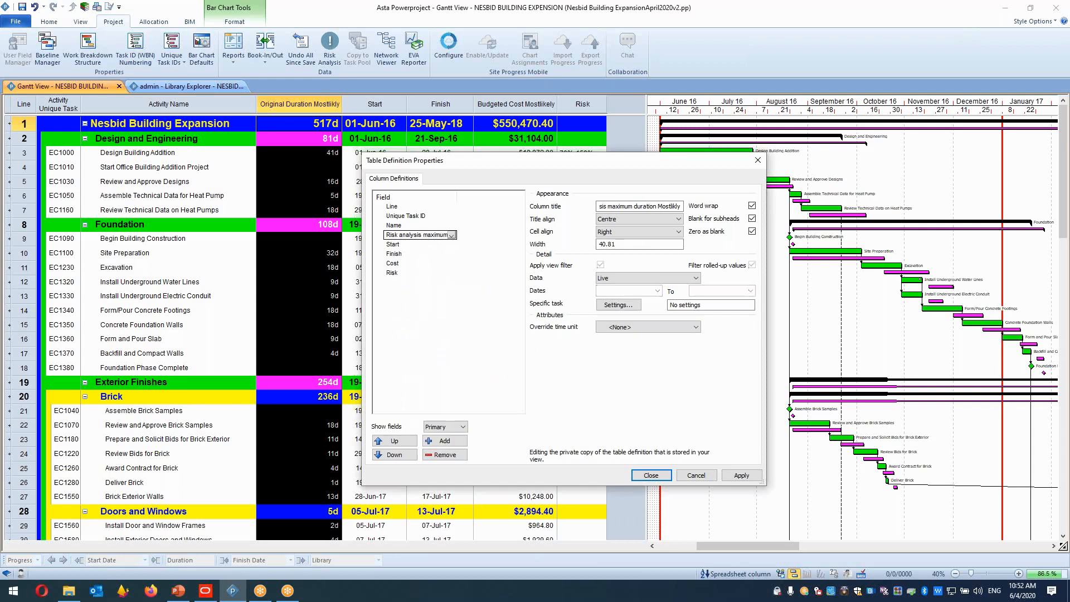
# Add another column field and set it to Risk analysis minimum duration.
pyautogui.click(444, 440)
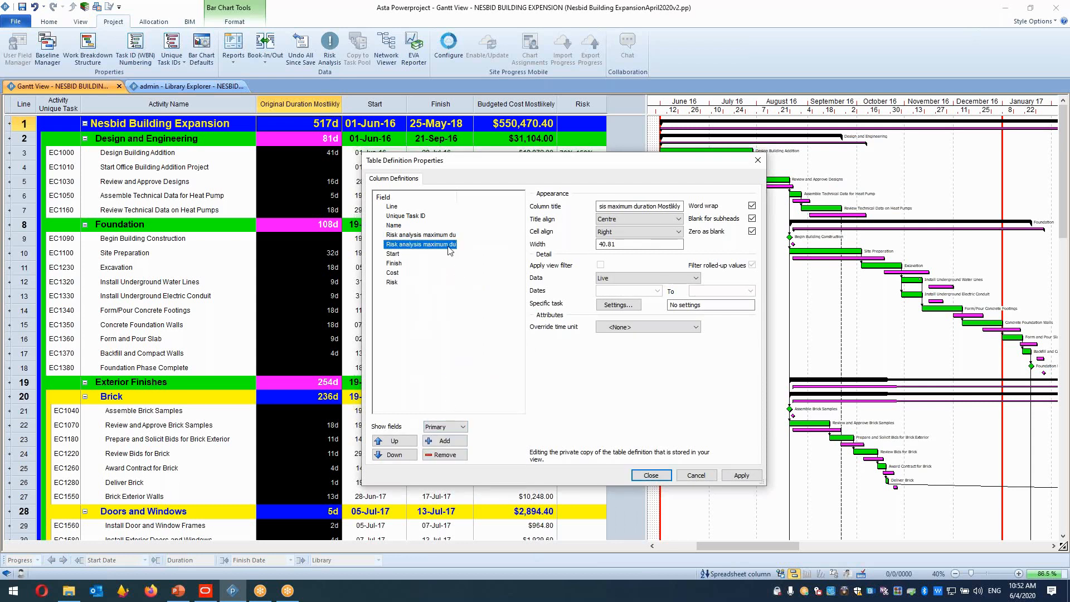
pyautogui.click(449, 248)
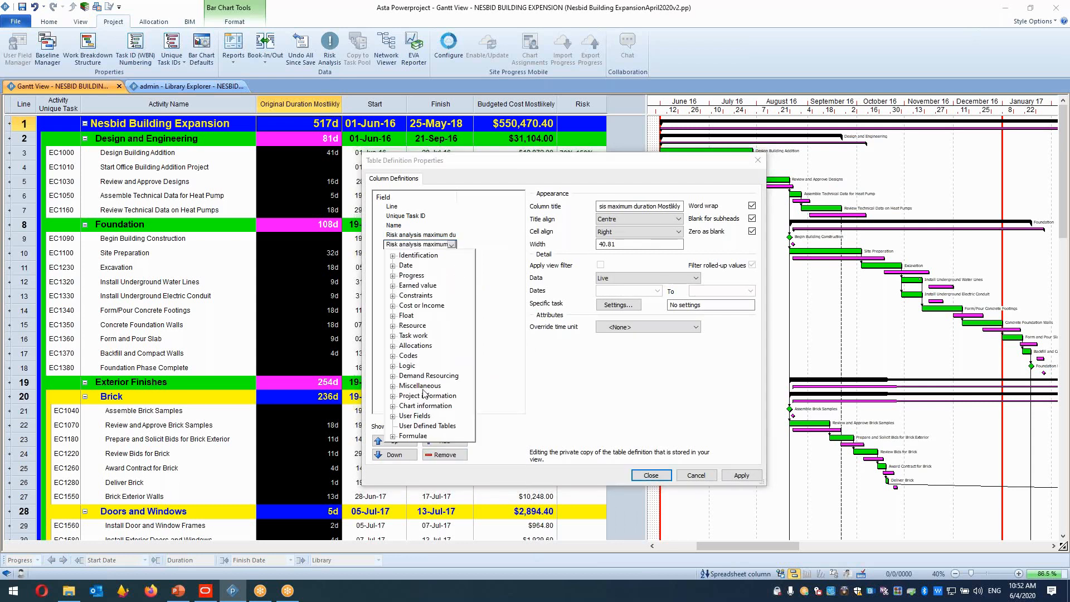
pyautogui.click(393, 385)
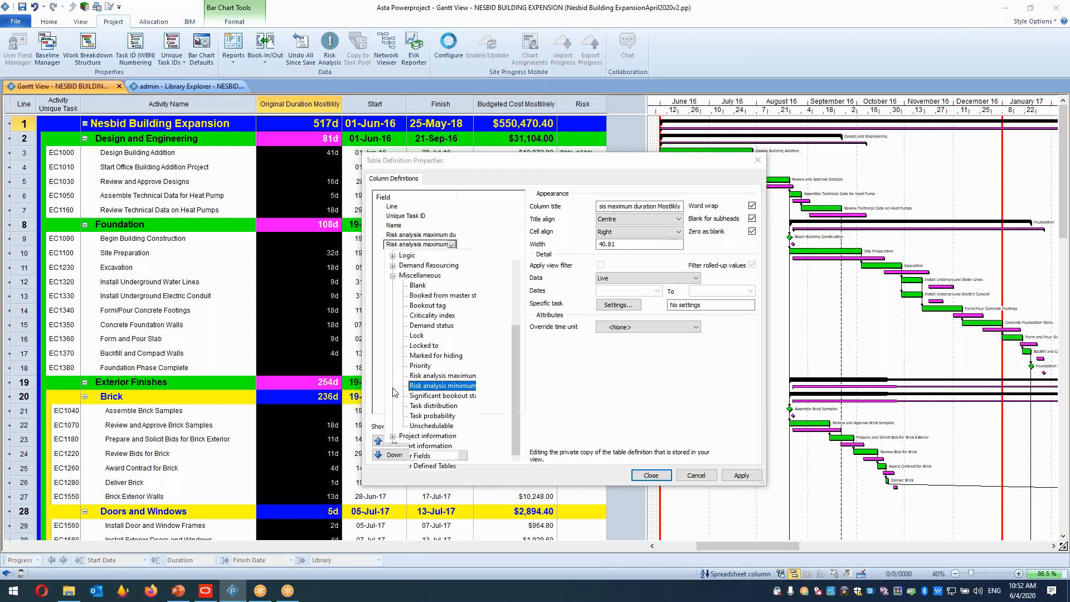
pyautogui.click(442, 385)
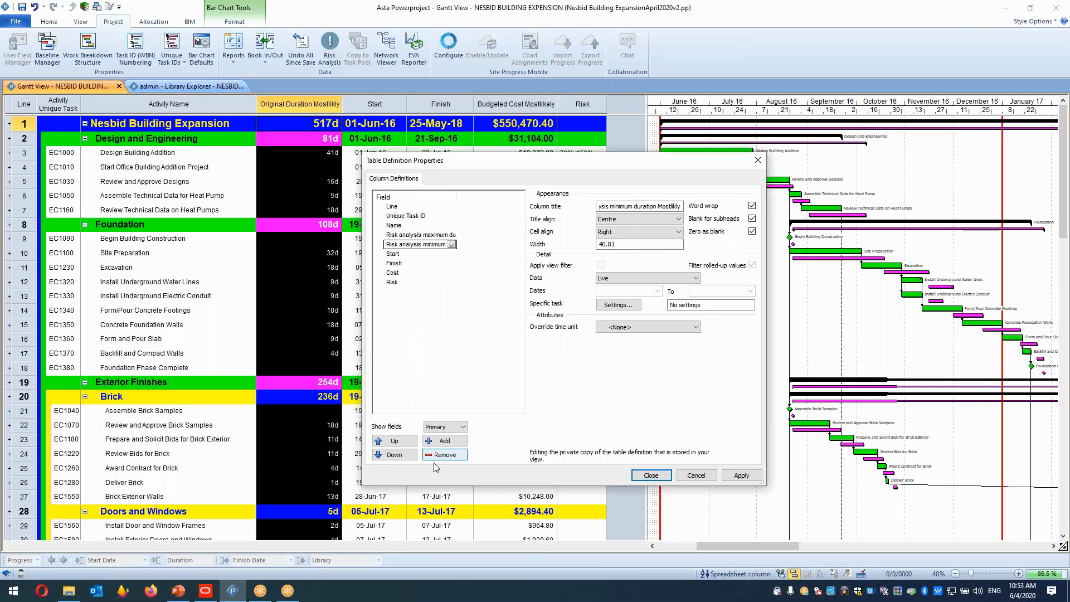
# Add a third column field set to Duration and close the table definition.
pyautogui.click(444, 441)
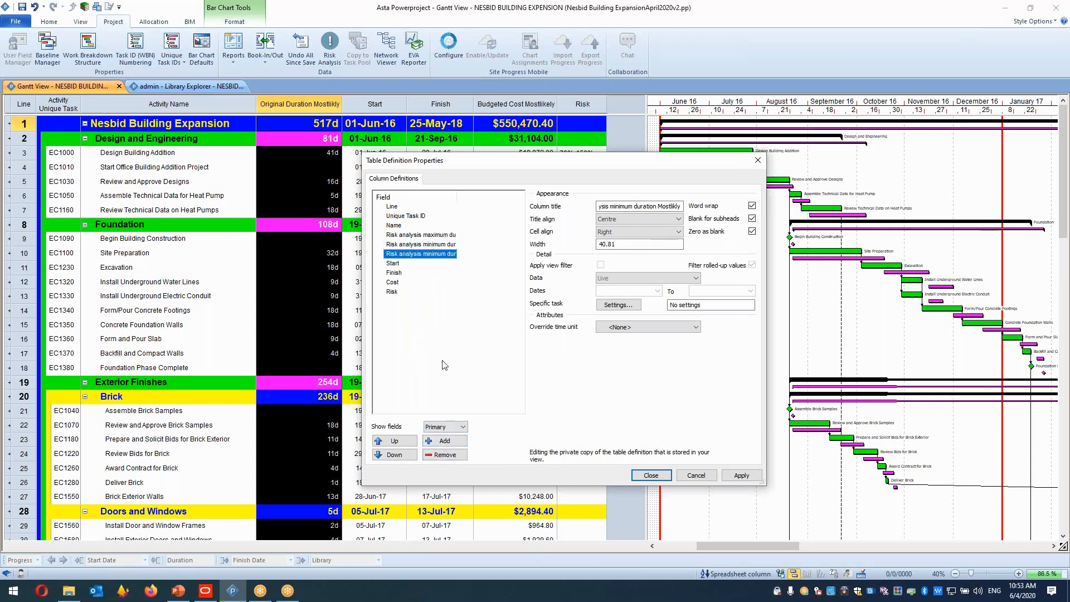
pyautogui.click(435, 255)
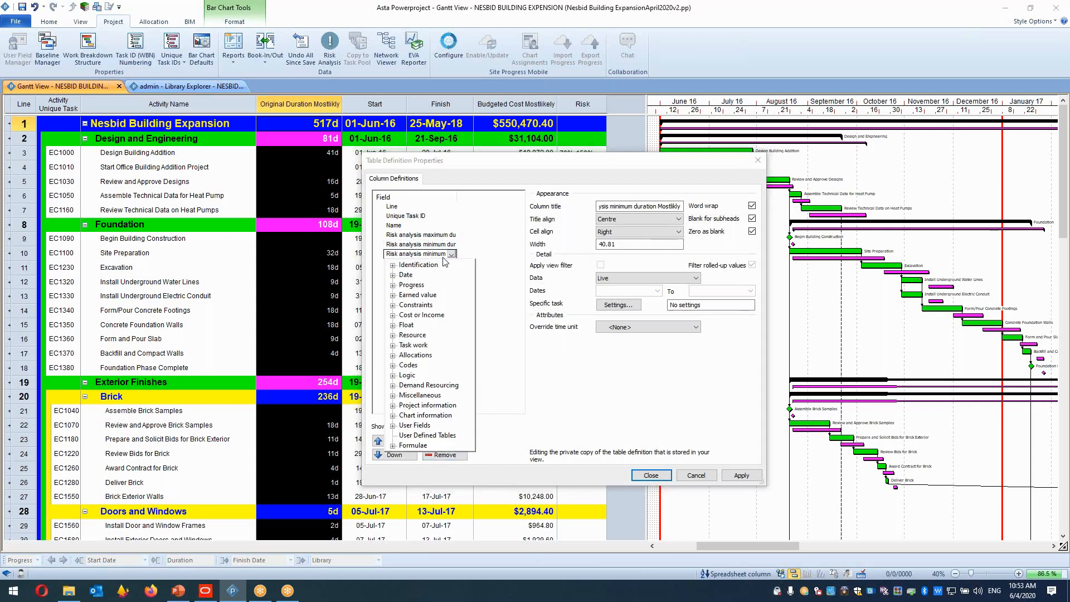
pyautogui.click(396, 276)
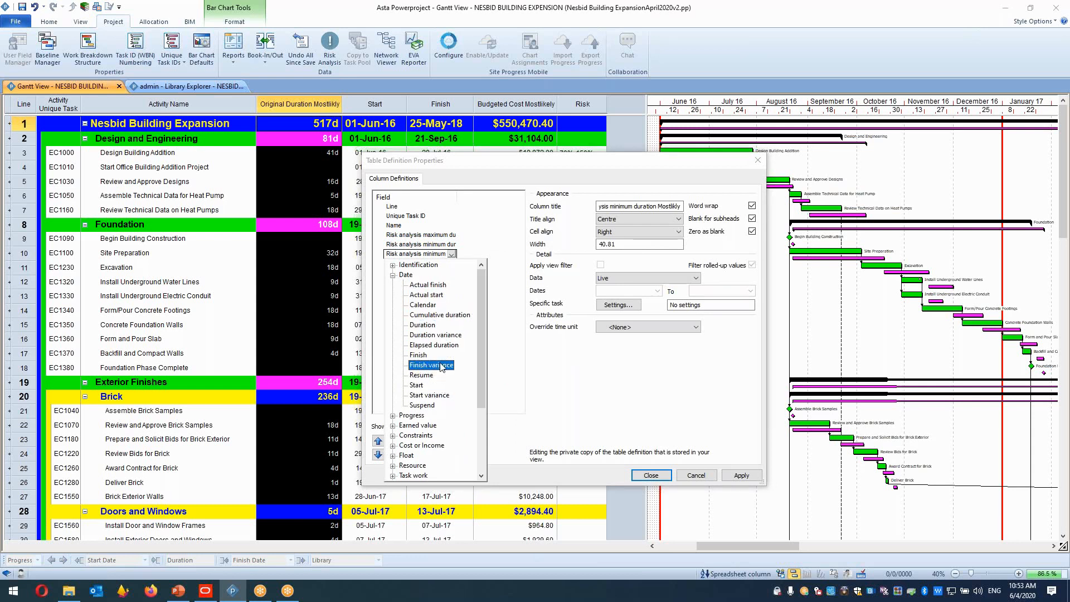
pyautogui.click(422, 325)
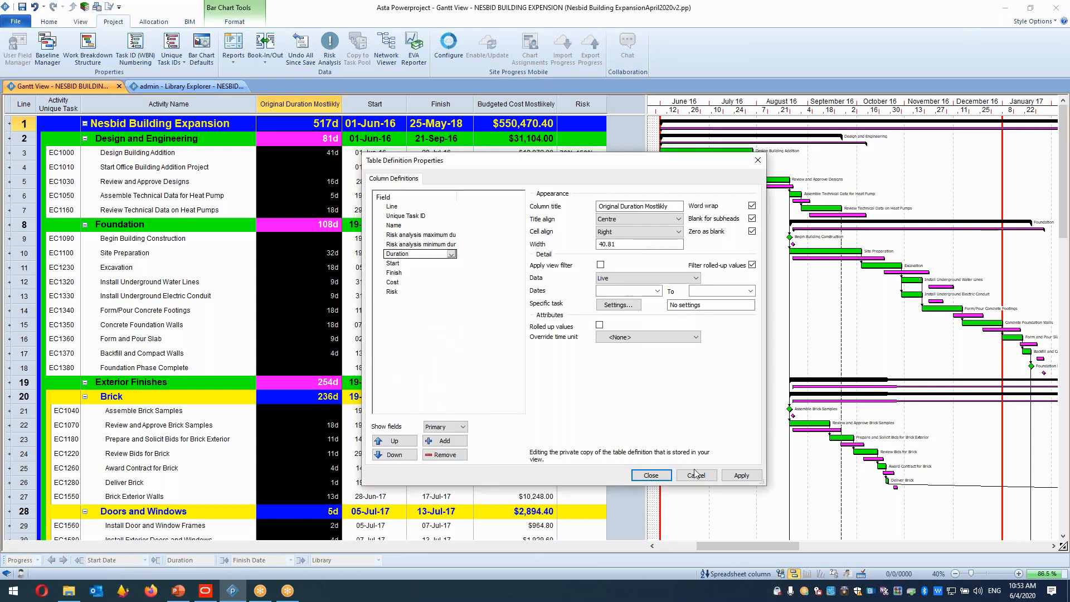
pyautogui.click(651, 474)
# Rearrange the columns so Original Duration sits between the minimum and maximum risk analysis duration columns.
pyautogui.click(486, 155)
pyautogui.click(477, 104)
pyautogui.moveTo(478, 99); pyautogui.dragTo(344, 103)
pyautogui.press('ctrl')
pyautogui.press('ctrl')
pyautogui.press('ctrl')
pyautogui.press('ctrl')
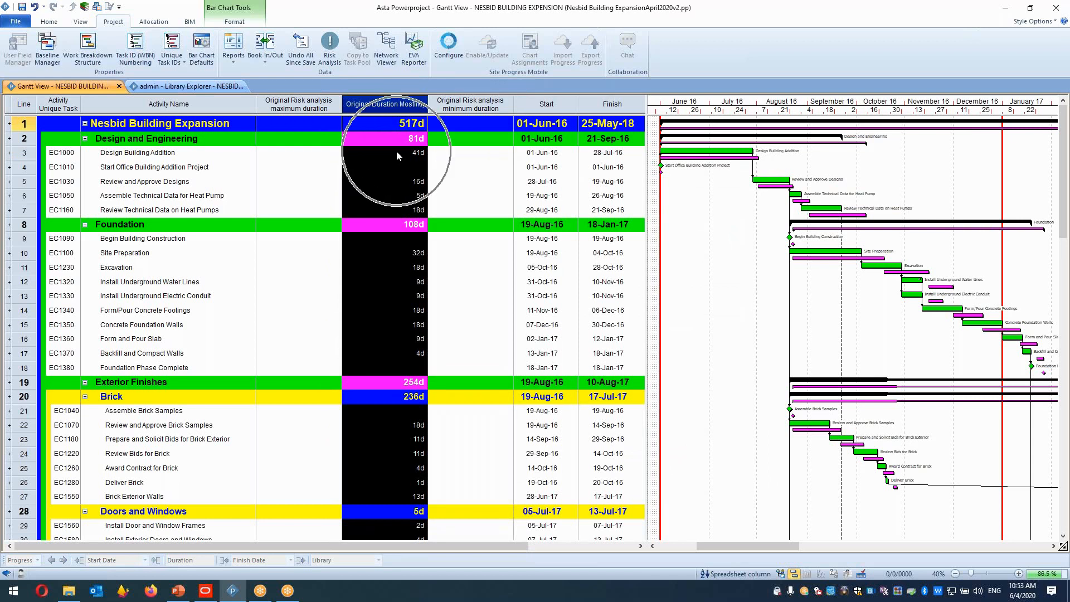
pyautogui.click(445, 104)
pyautogui.moveTo(445, 105); pyautogui.dragTo(472, 101)
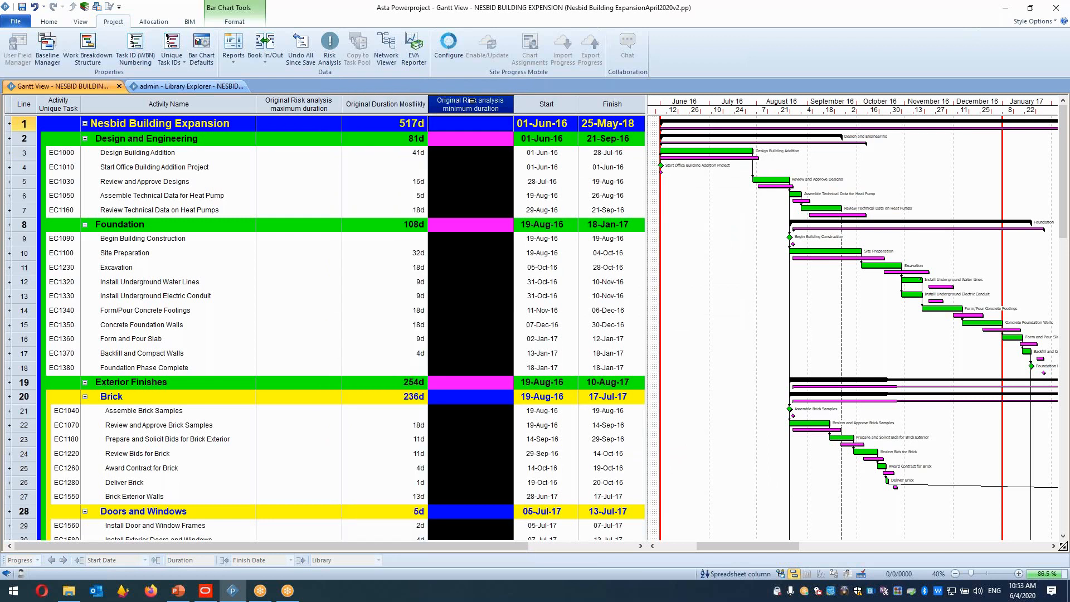
pyautogui.moveTo(473, 100); pyautogui.dragTo(501, 109)
pyautogui.click(298, 102)
# Set Design Building Addition's minimum risk analysis duration to 35d and maximum risk analysis duration to 50d.
pyautogui.click(380, 152)
pyautogui.click(335, 157)
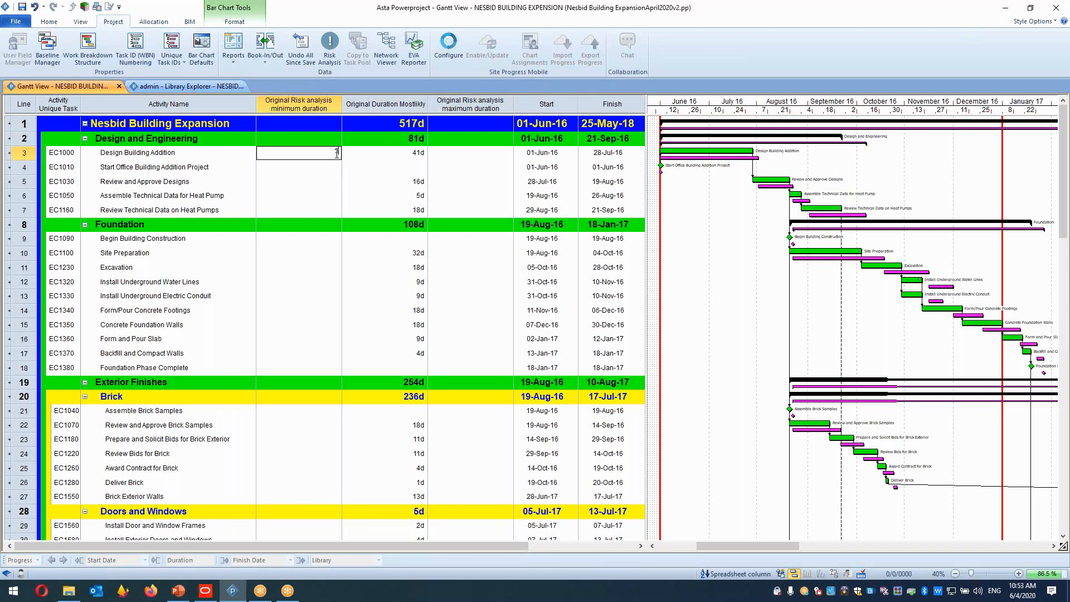
pyautogui.write('35')
pyautogui.press('Tab')
pyautogui.click(337, 153)
pyautogui.press('Tab')
pyautogui.press('BackSpace')
pyautogui.click(468, 157)
pyautogui.write('50d')
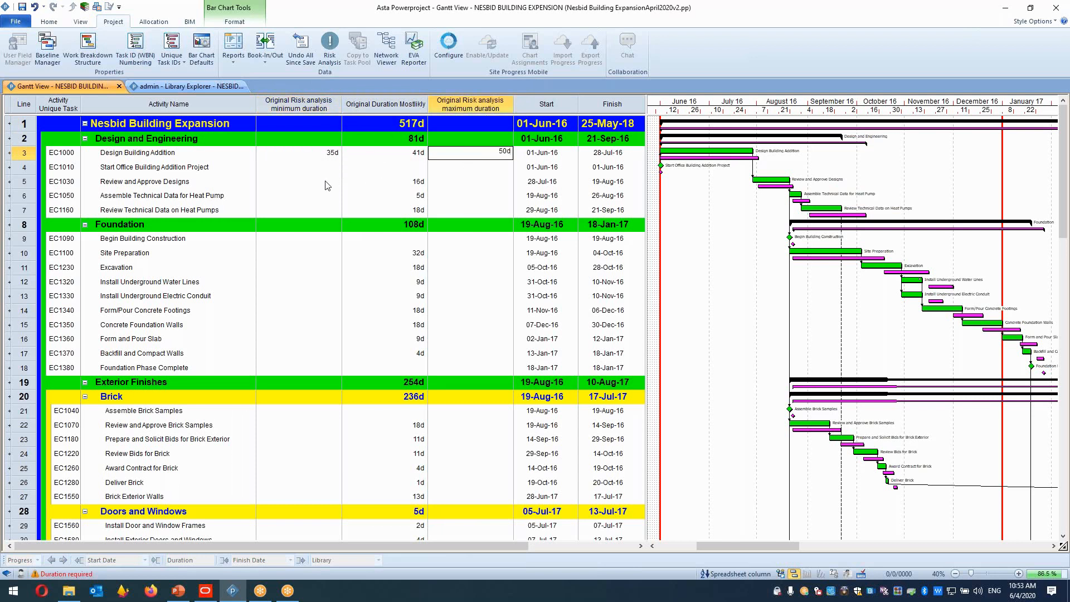
# Set Review and Approve Designs' minimum risk analysis duration to 15d and maximum to 20d.
pyautogui.click(304, 192)
pyautogui.click(319, 186)
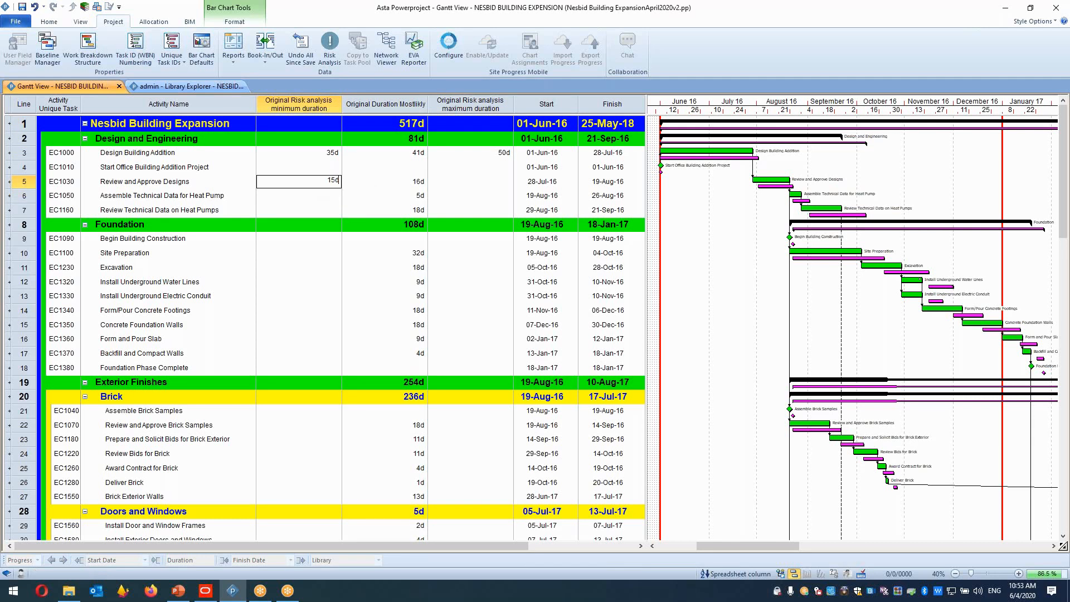
pyautogui.click(451, 186)
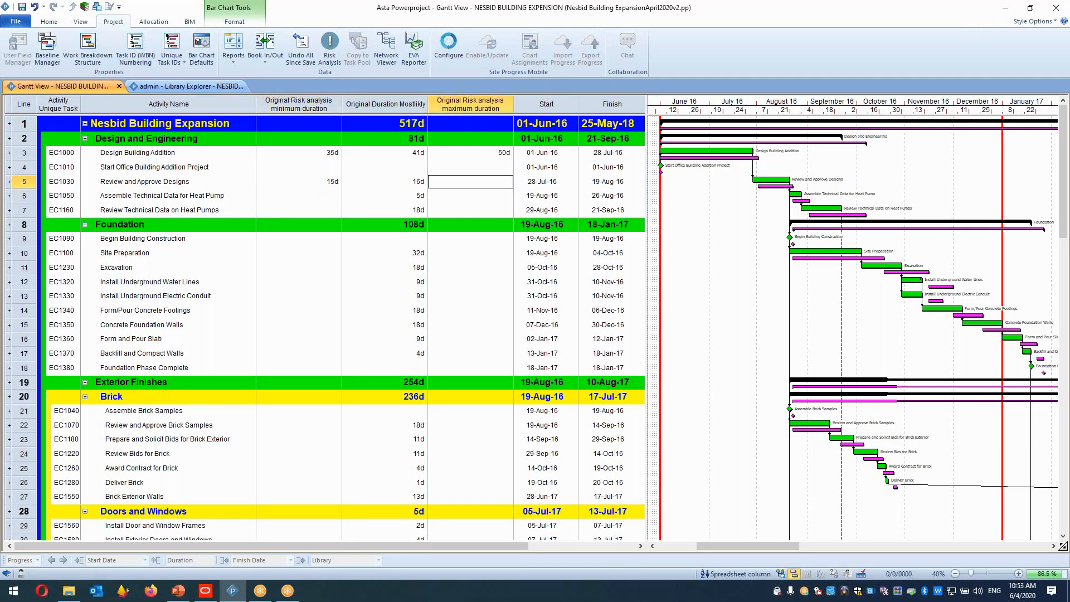
pyautogui.write('20d')
# Set Site Preparation's minimum and maximum risk analysis durations both to 32d.
pyautogui.moveTo(301, 181); pyautogui.dragTo(492, 159)
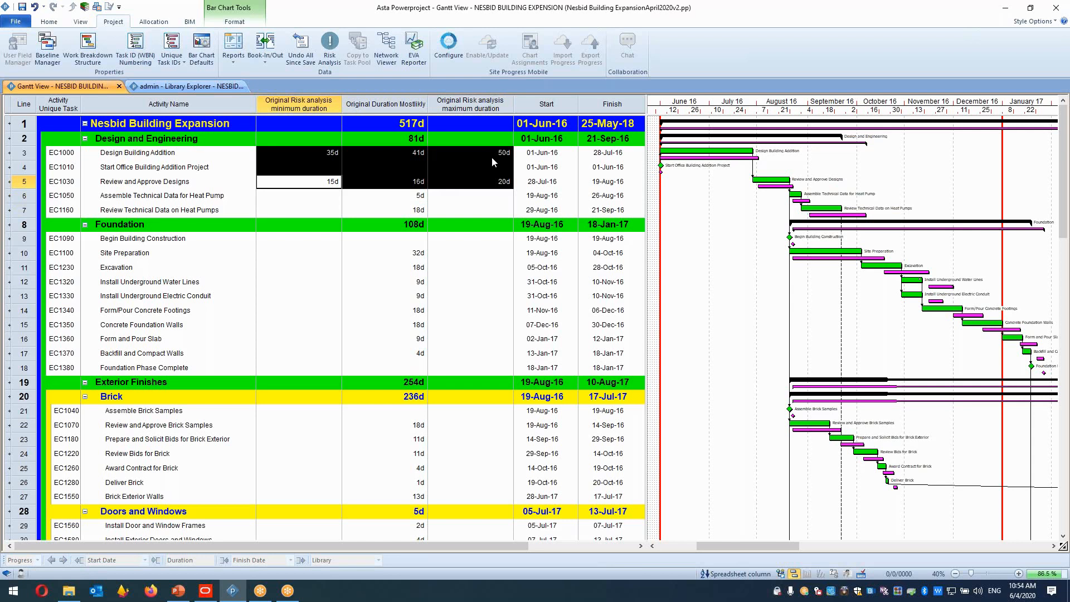
pyautogui.click(298, 104)
pyautogui.click(485, 104)
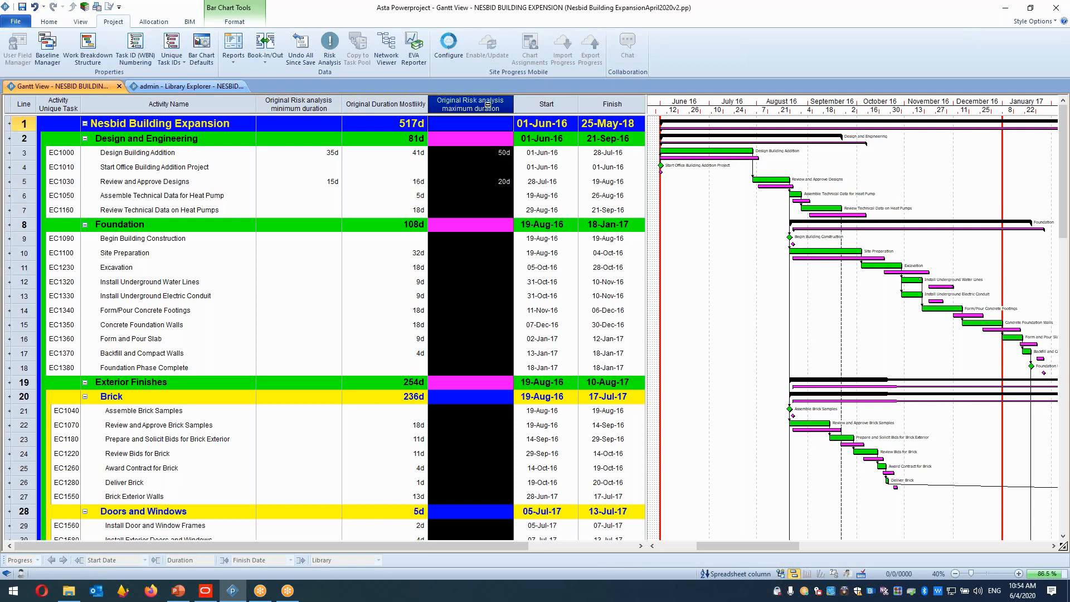
pyautogui.moveTo(292, 241); pyautogui.dragTo(306, 377)
pyautogui.moveTo(473, 239); pyautogui.dragTo(472, 370)
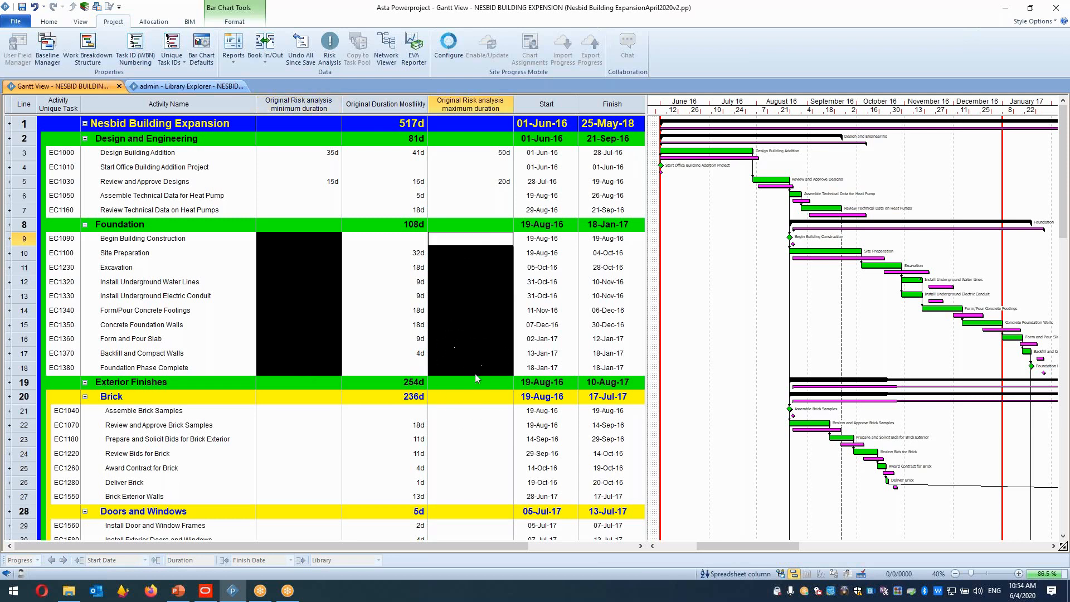
pyautogui.moveTo(413, 256); pyautogui.dragTo(410, 357)
pyautogui.click(329, 258)
pyautogui.click(330, 259)
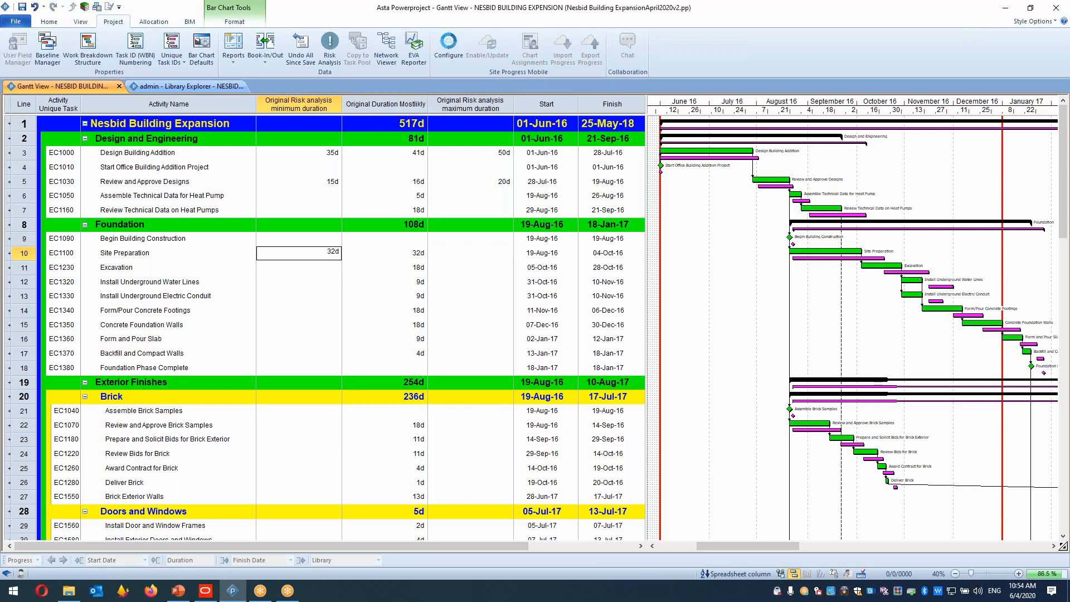
pyautogui.click(443, 252)
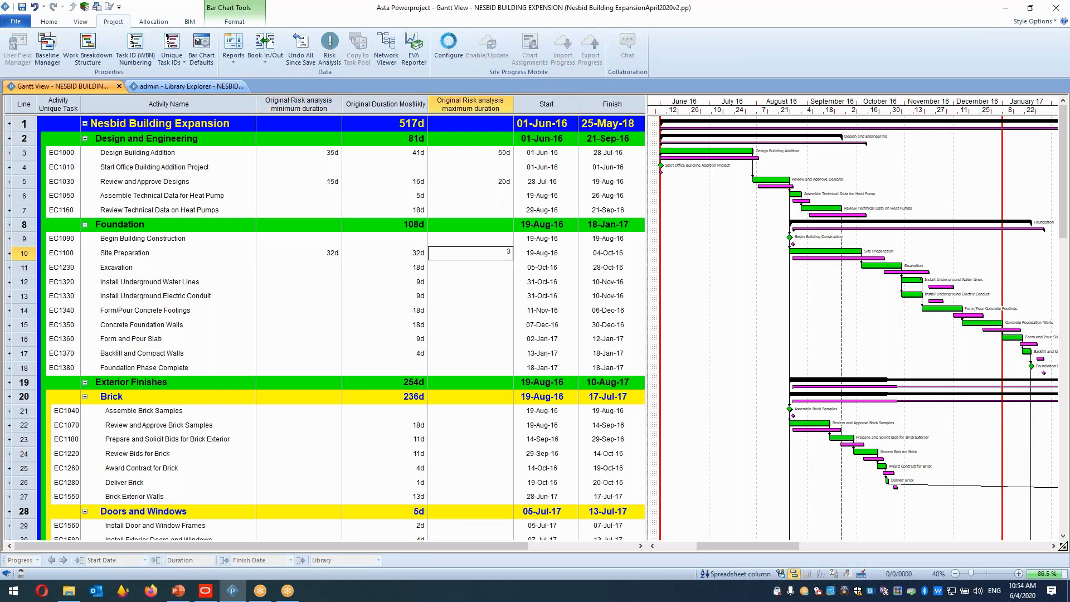
pyautogui.write('32d')
pyautogui.click(330, 269)
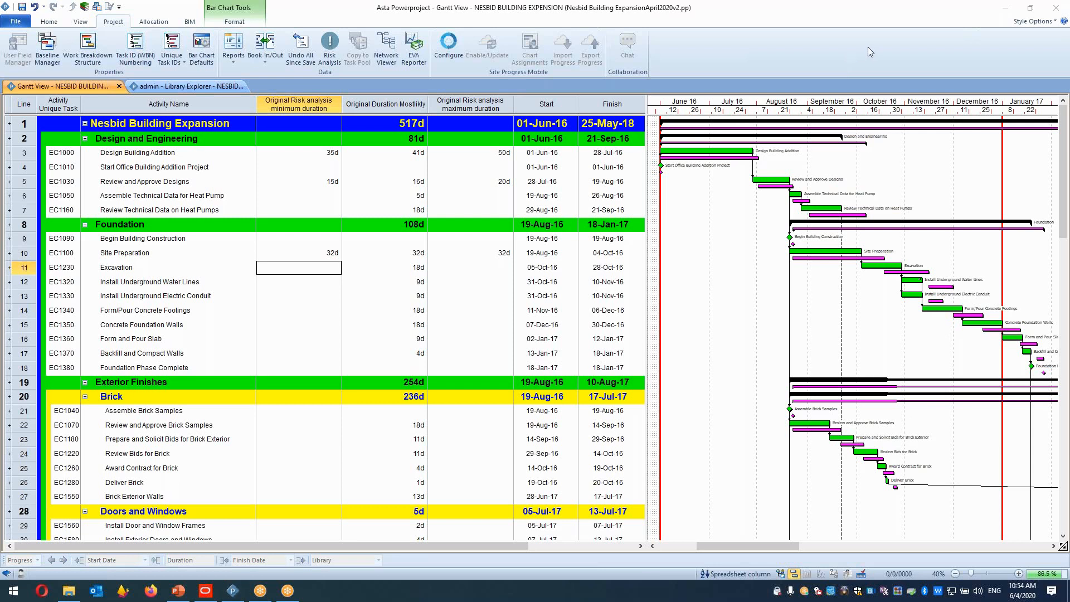
# Enter a new task named DELAY in the empty row below Structure Complete.
pyautogui.moveTo(1066, 170); pyautogui.dragTo(1068, 413)
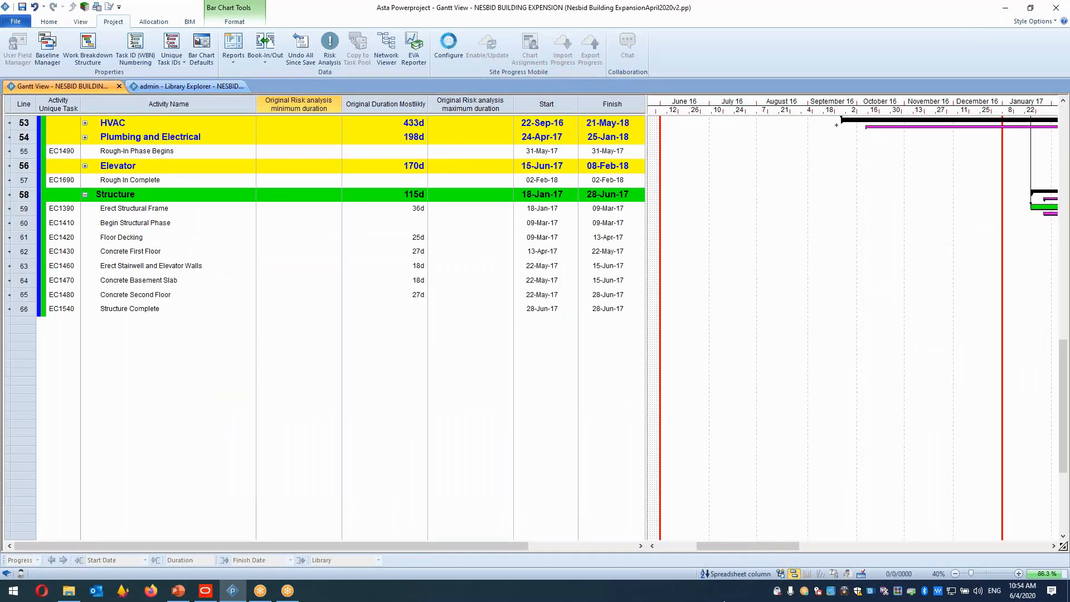
pyautogui.click(170, 325)
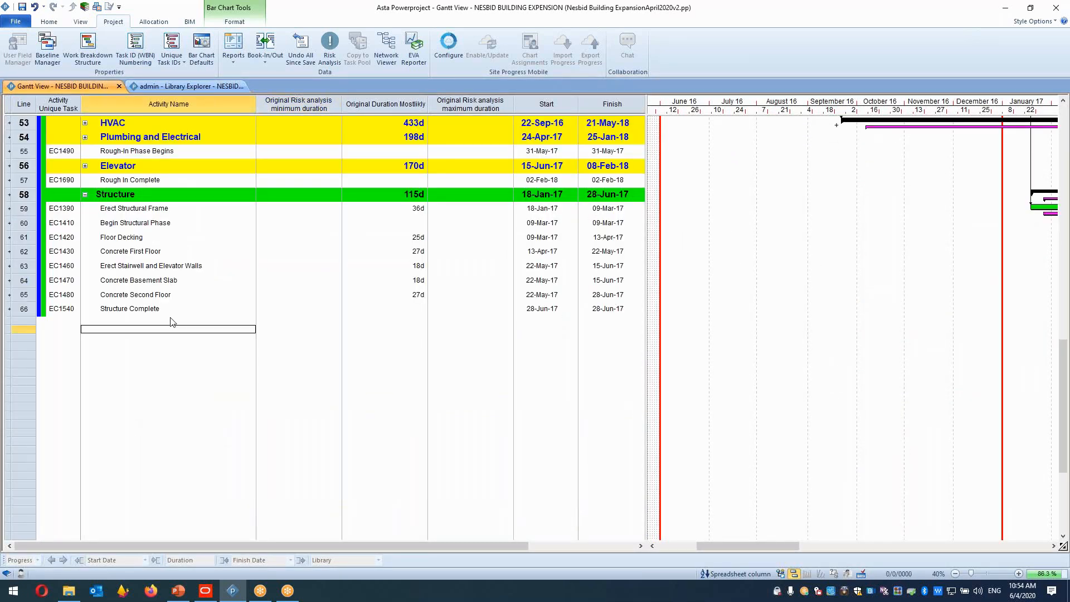
pyautogui.click(171, 319)
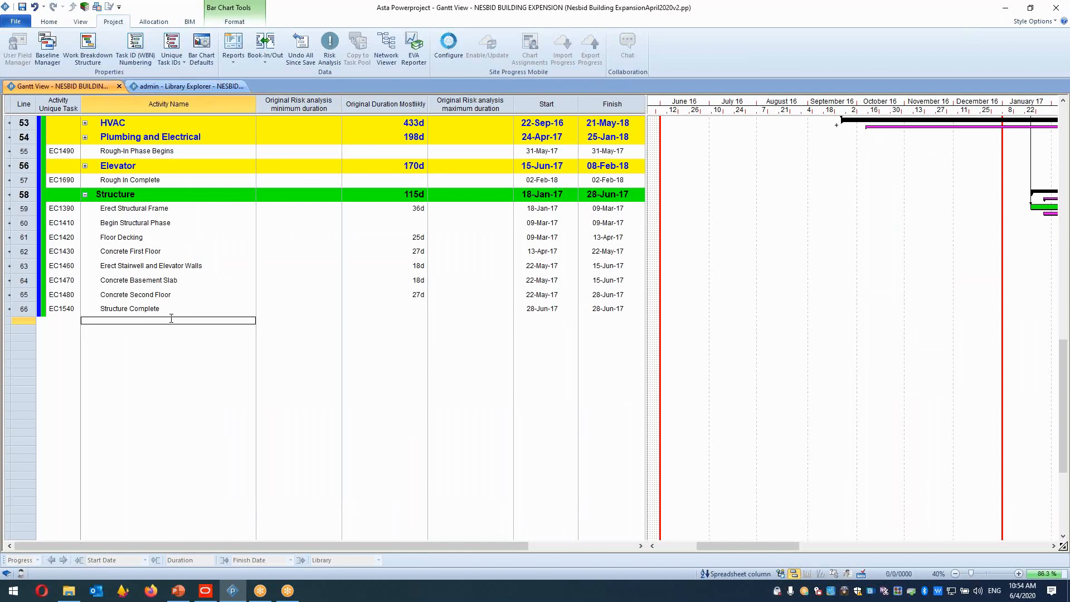
pyautogui.write('DELAY')
pyautogui.press('Return')
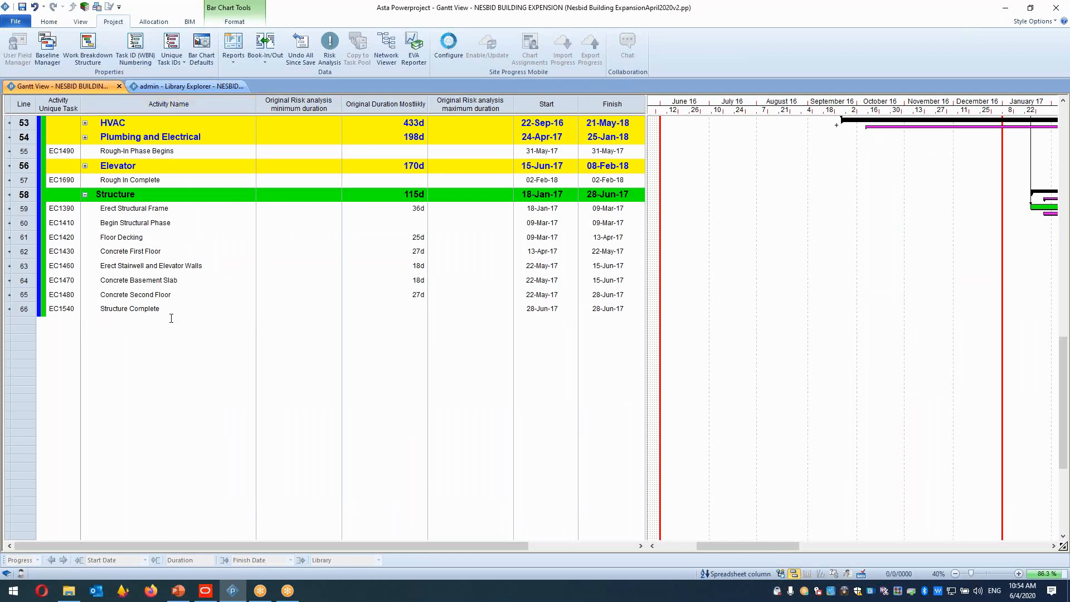
# Give the DELAY row a red cell colour override.
pyautogui.click(98, 325)
pyautogui.moveTo(97, 328); pyautogui.dragTo(598, 329)
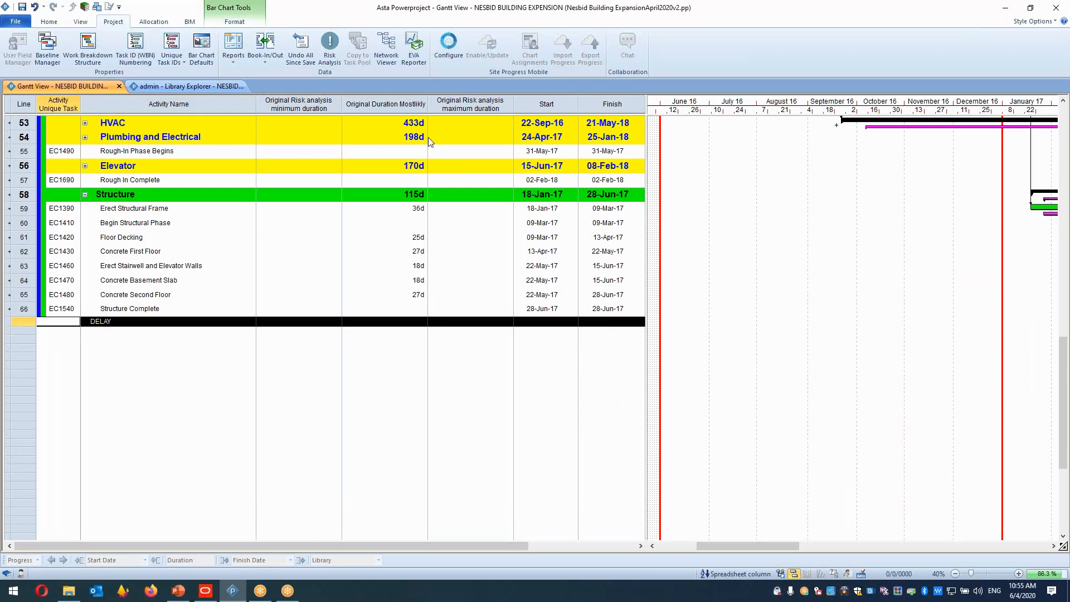
pyautogui.rightClick(177, 322)
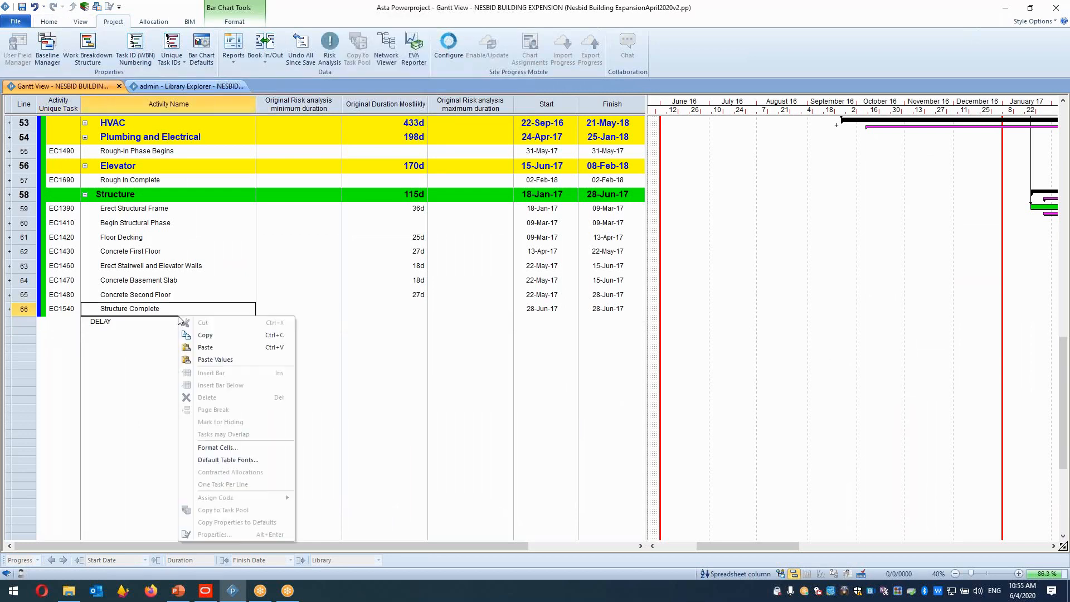
pyautogui.moveTo(62, 322); pyautogui.dragTo(541, 335)
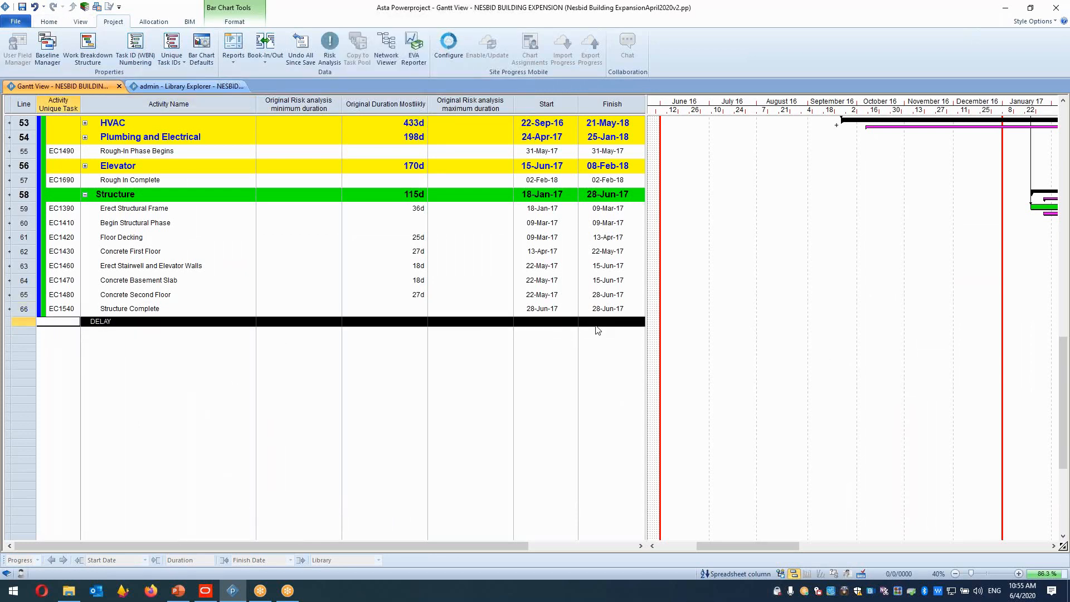
pyautogui.rightClick(549, 322)
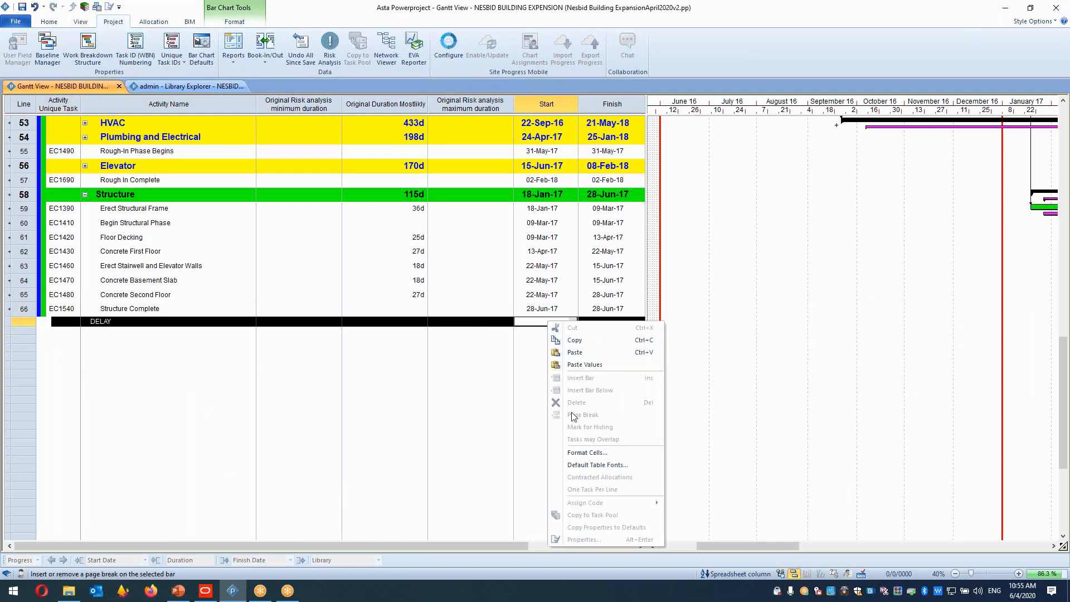
pyautogui.click(586, 452)
pyautogui.click(498, 197)
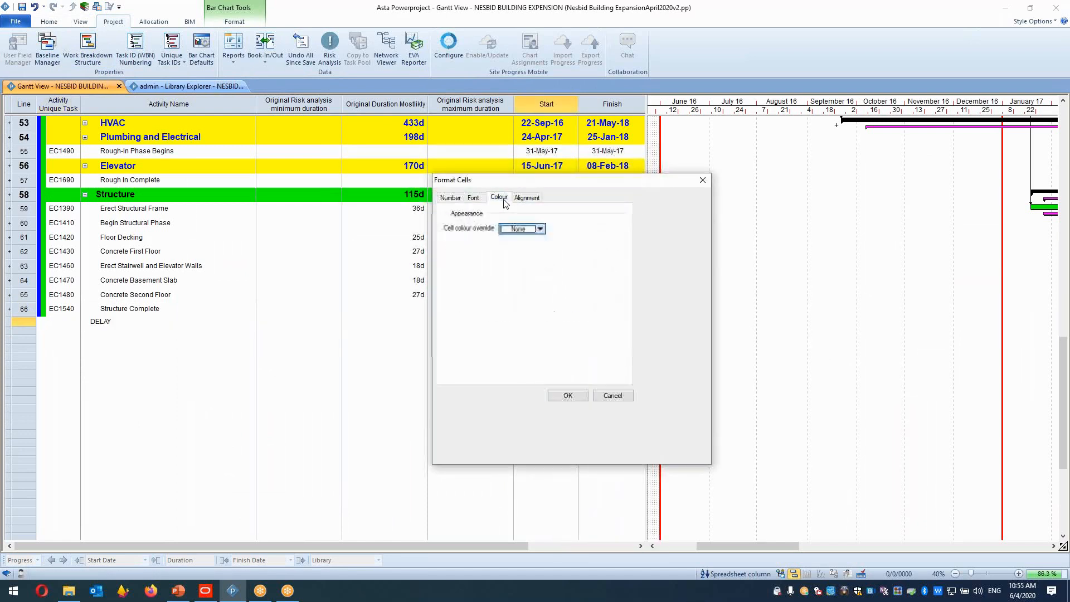
pyautogui.click(541, 229)
pyautogui.click(523, 253)
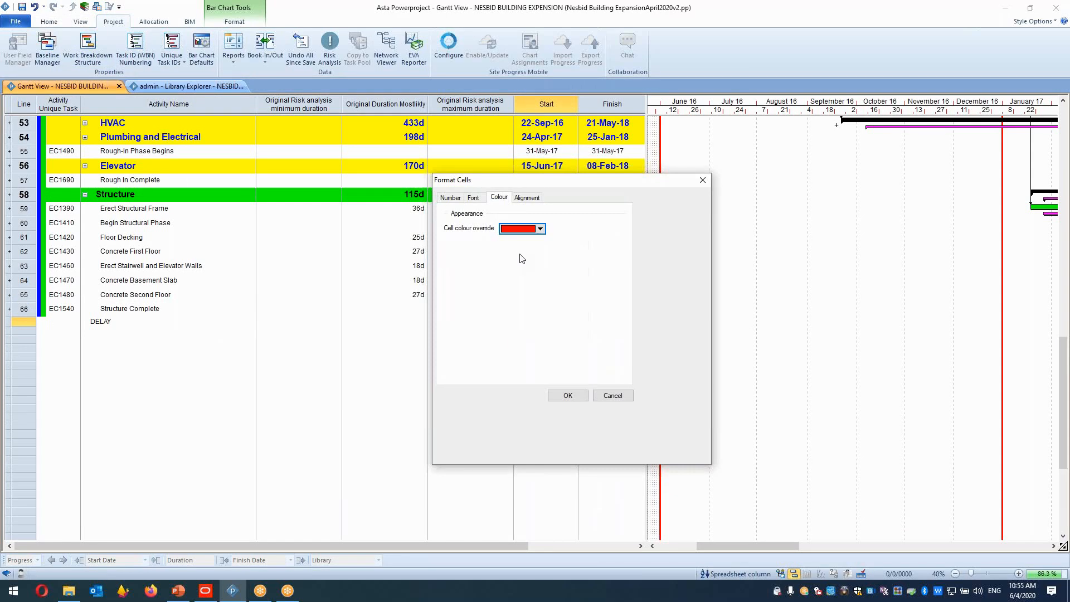
pyautogui.click(567, 395)
pyautogui.click(161, 331)
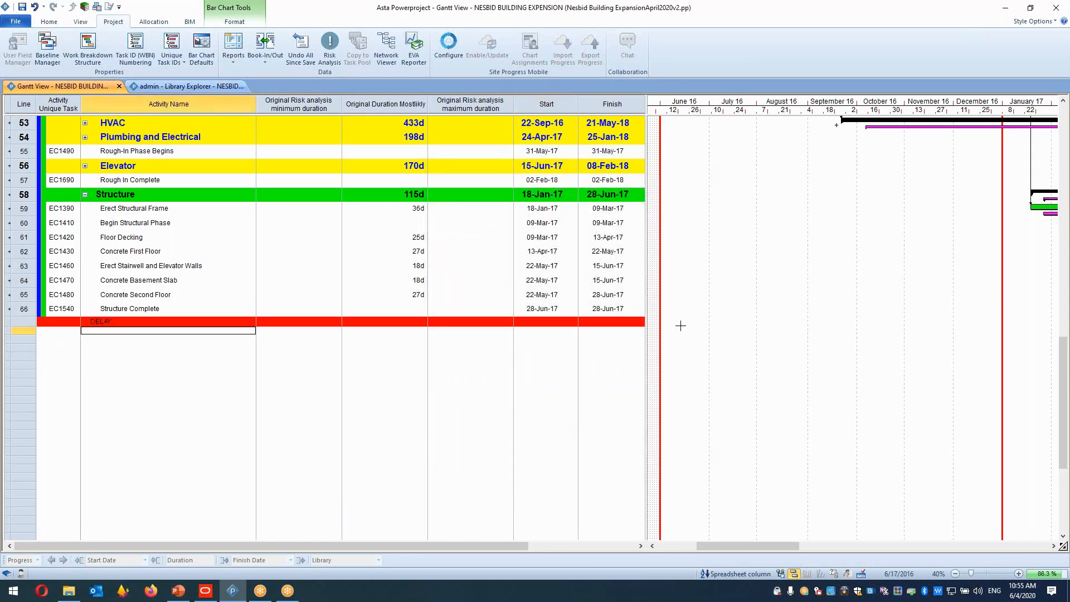
# Draw a bar for the DELAY task in the chart and set its duration to 50d.
pyautogui.moveTo(679, 323); pyautogui.dragTo(744, 323)
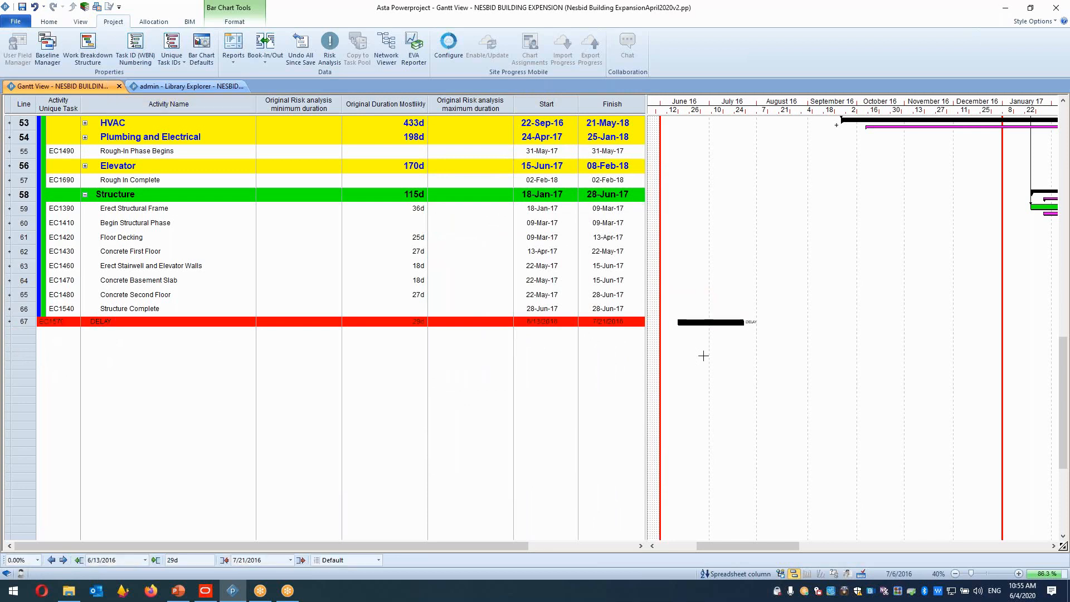
pyautogui.doubleClick(403, 322)
pyautogui.write('5')
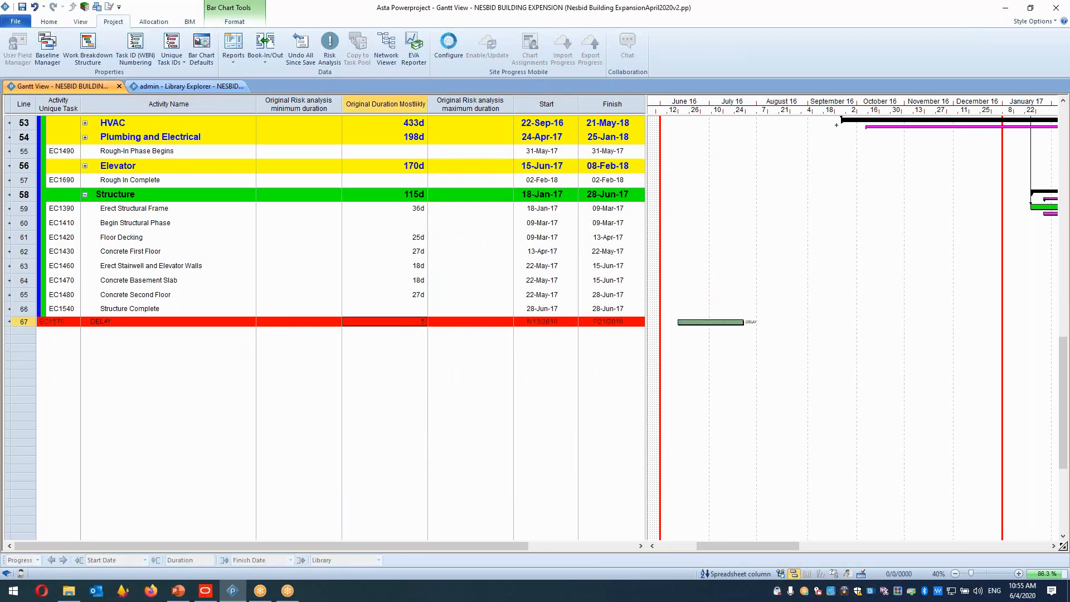
pyautogui.write('0d')
pyautogui.press('Return')
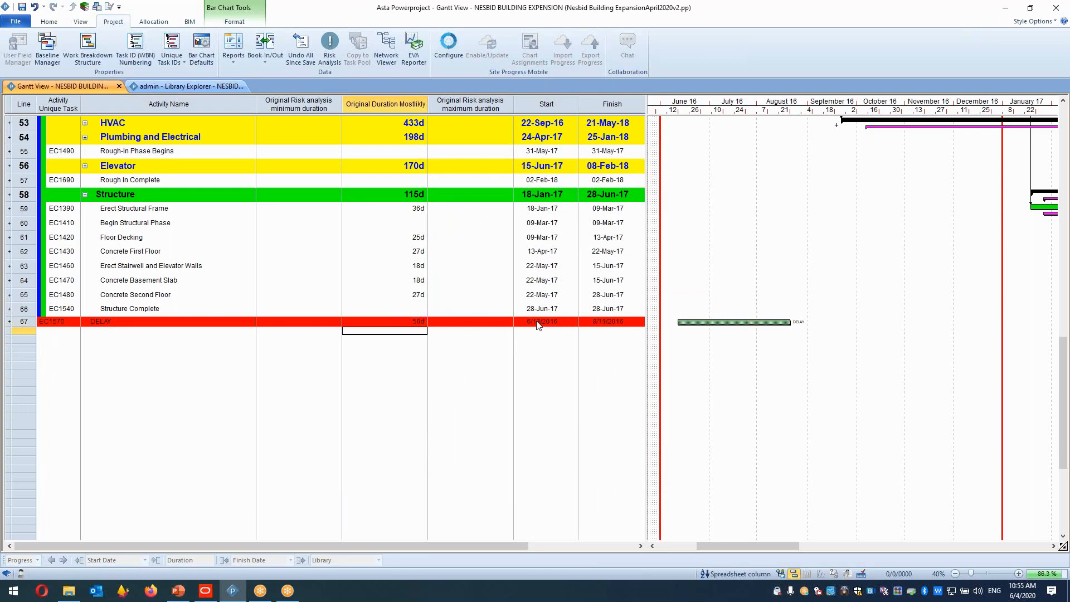
# Open the DELAY task's properties and close them.
pyautogui.click(706, 322)
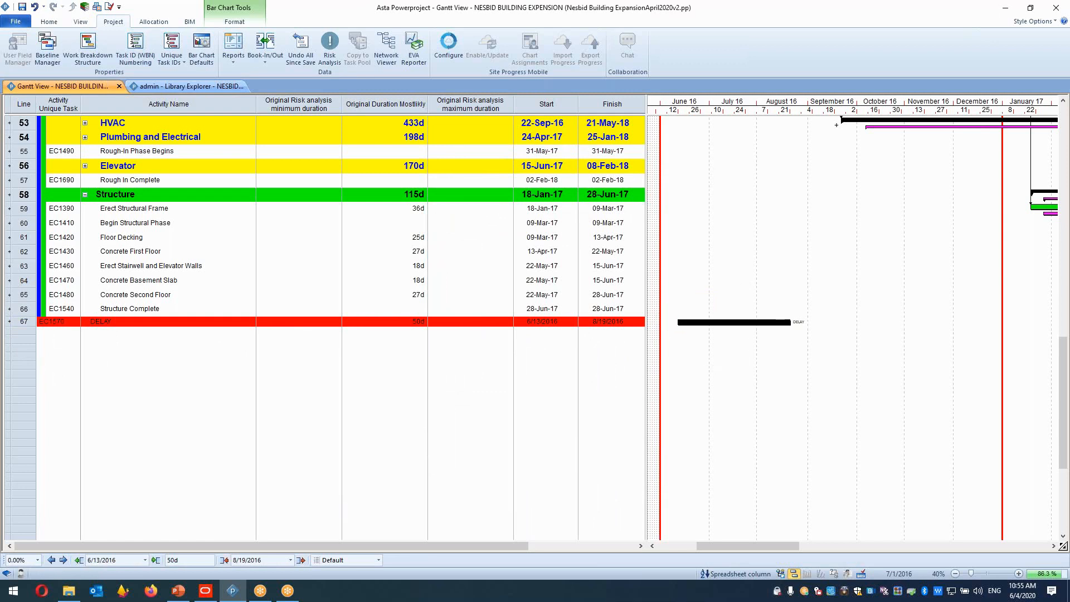
pyautogui.doubleClick(707, 322)
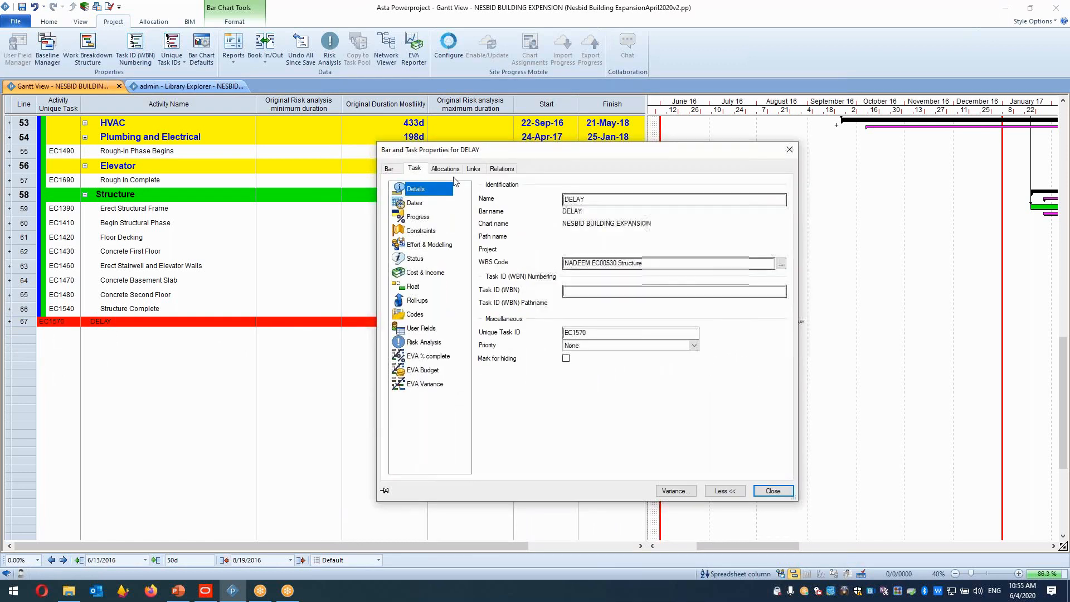
pyautogui.click(790, 150)
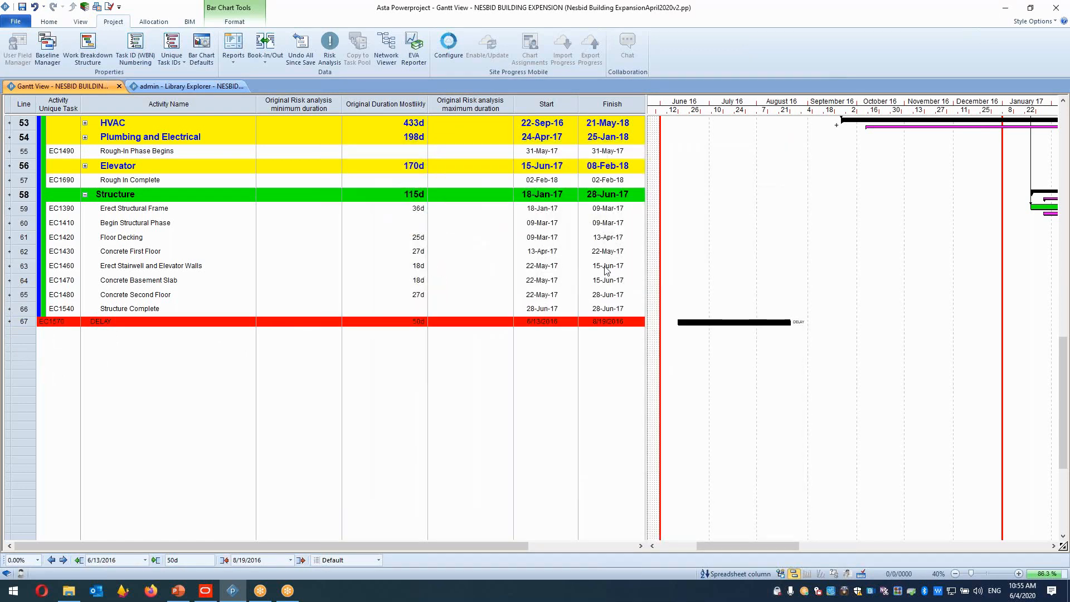
# Widen the spreadsheet and set the DELAY task's budgeted cost to $1,000.00.
pyautogui.moveTo(651, 145); pyautogui.dragTo(766, 234)
pyautogui.click(713, 322)
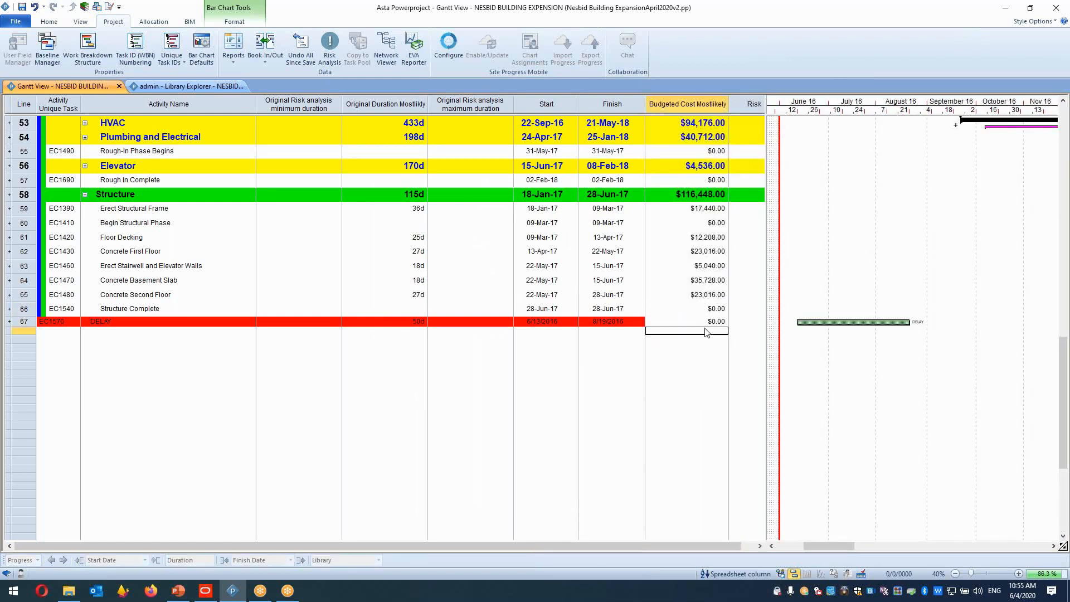
pyautogui.click(716, 322)
pyautogui.write('10')
pyautogui.press('Return')
# Show the allocation rows beneath the tasks in the spreadsheet.
pyautogui.click(22, 322)
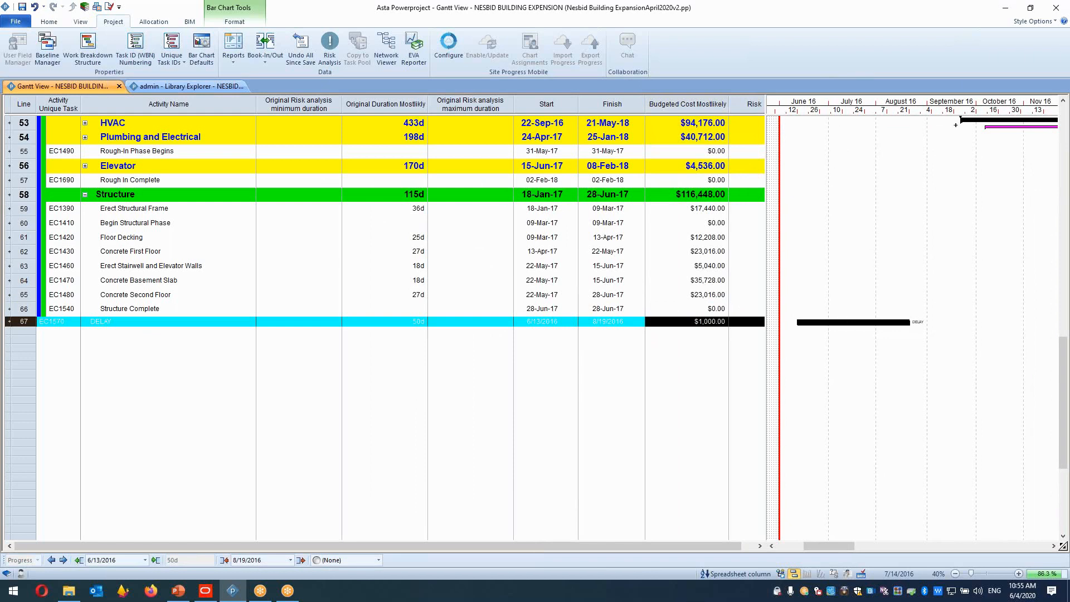
pyautogui.click(49, 22)
pyautogui.click(235, 22)
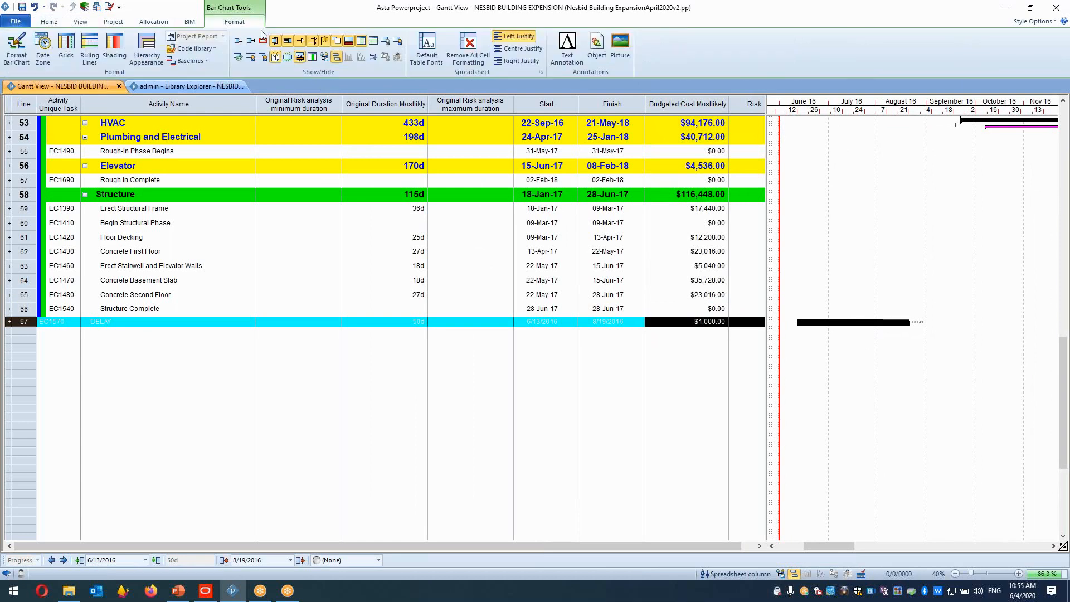
pyautogui.click(238, 58)
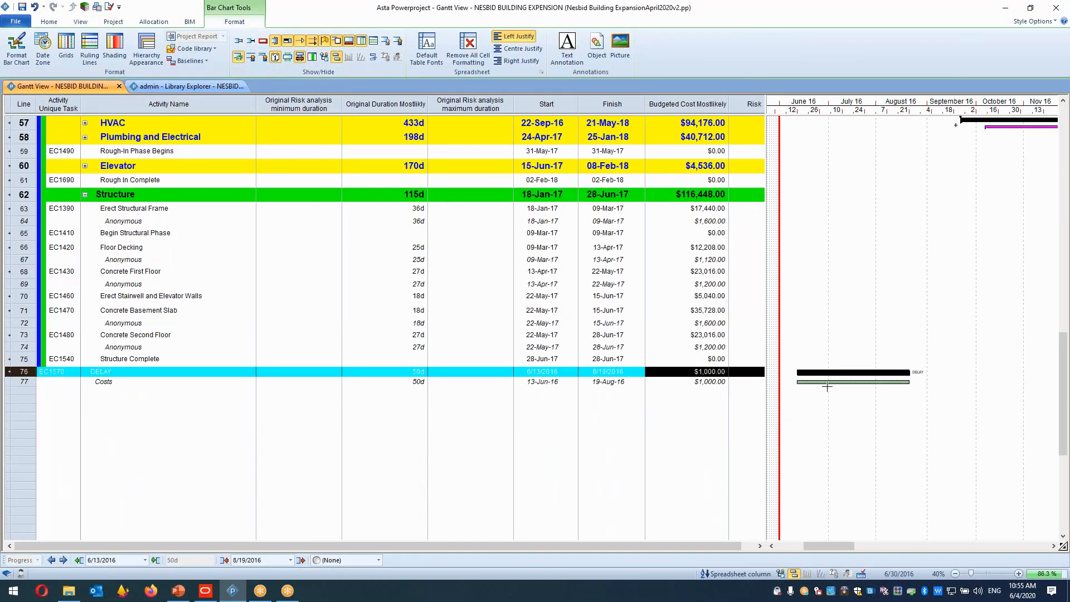
# Set the DELAY task's cost allocation to Time Based at $1,000.00 per Day.
pyautogui.click(832, 382)
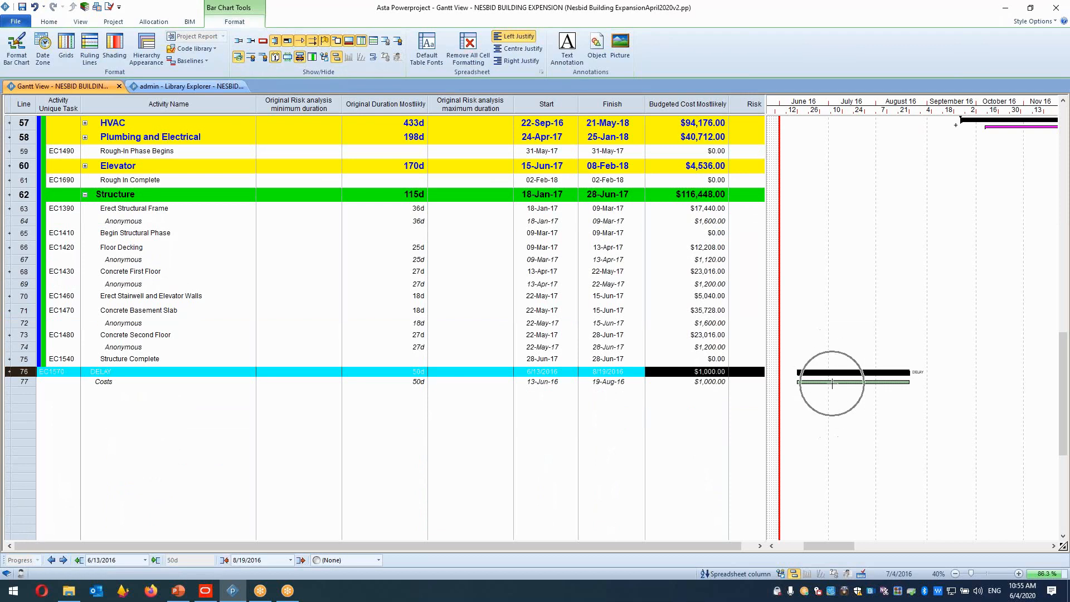
pyautogui.doubleClick(836, 381)
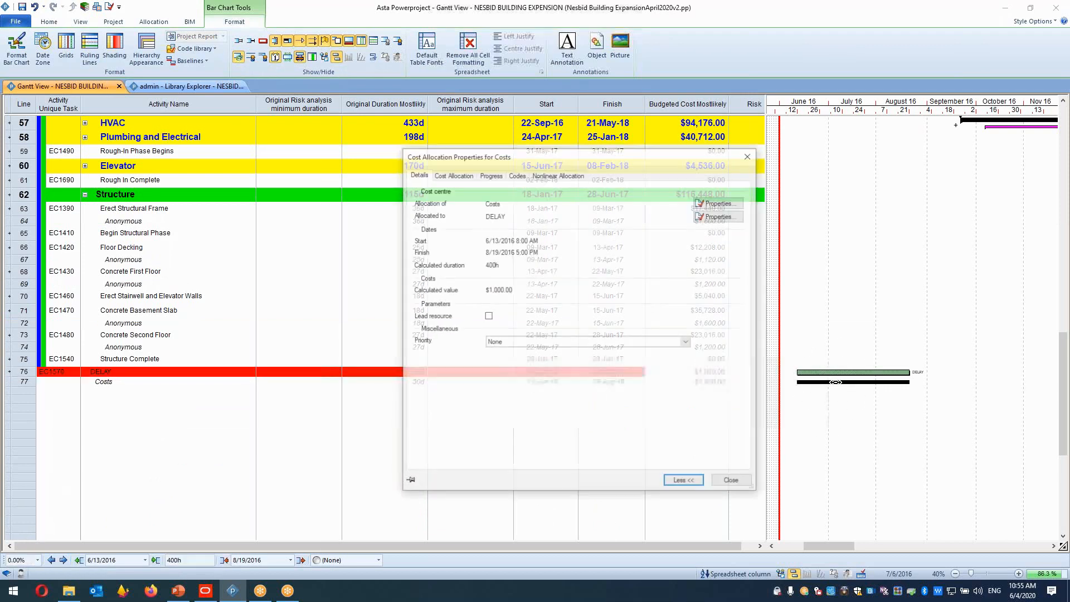
pyautogui.click(512, 205)
pyautogui.click(513, 222)
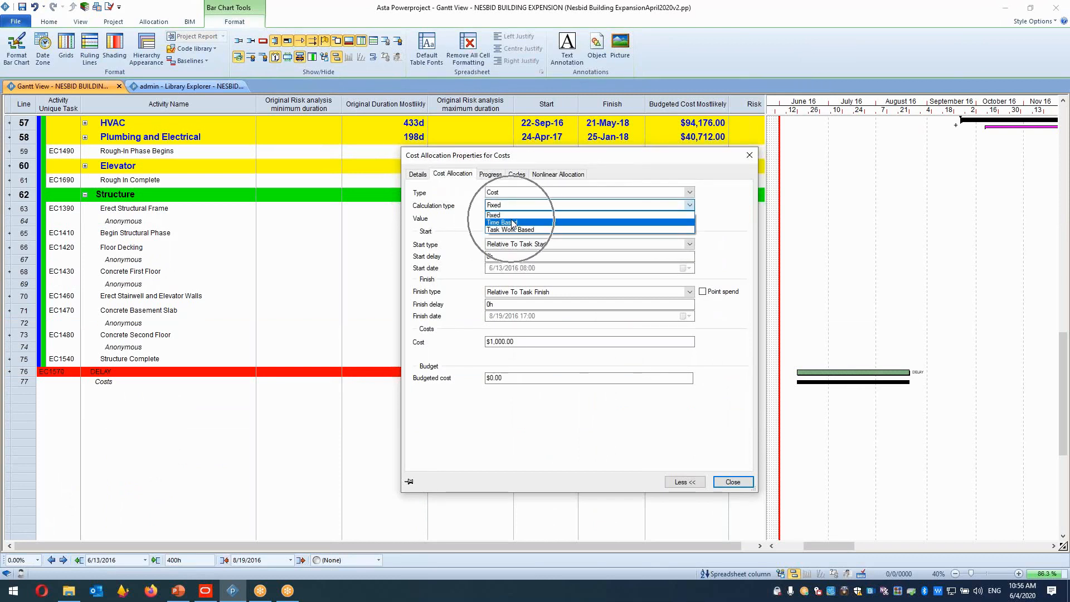
pyautogui.click(513, 223)
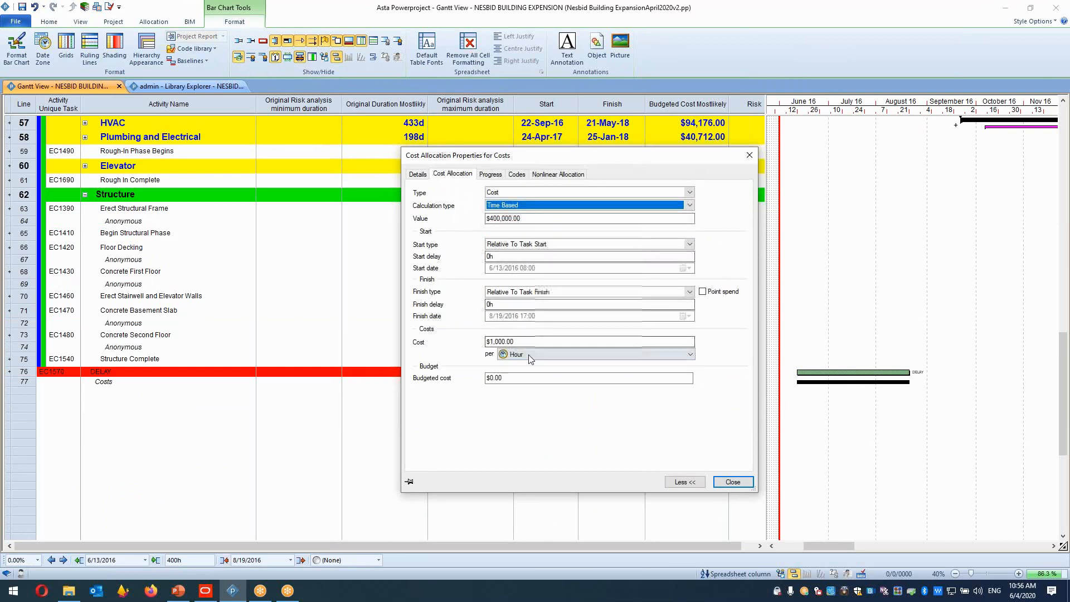
pyautogui.click(530, 359)
pyautogui.click(528, 364)
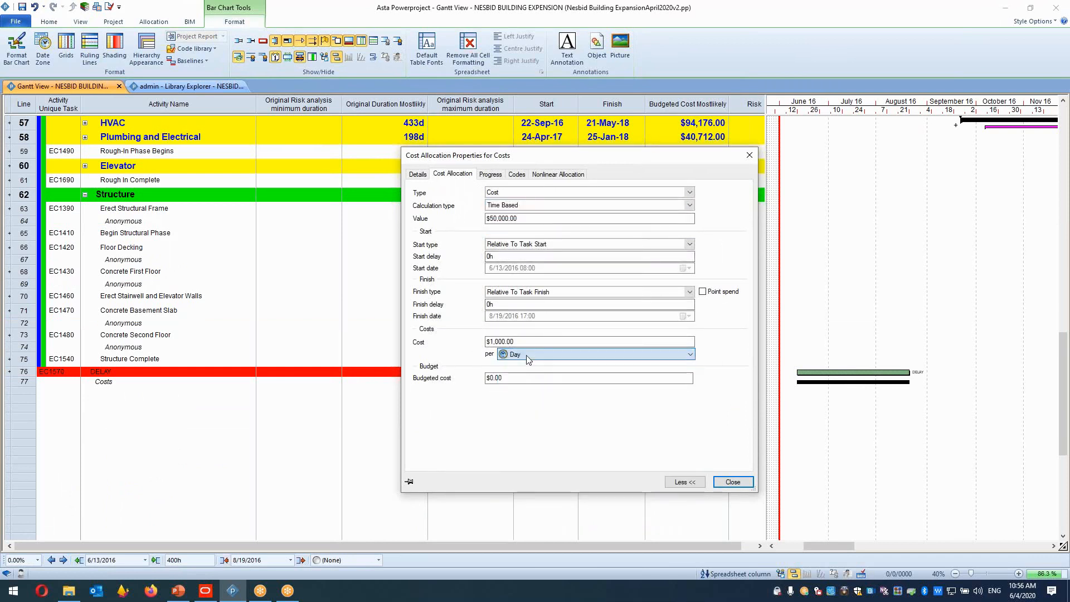
pyautogui.moveTo(515, 342); pyautogui.dragTo(478, 348)
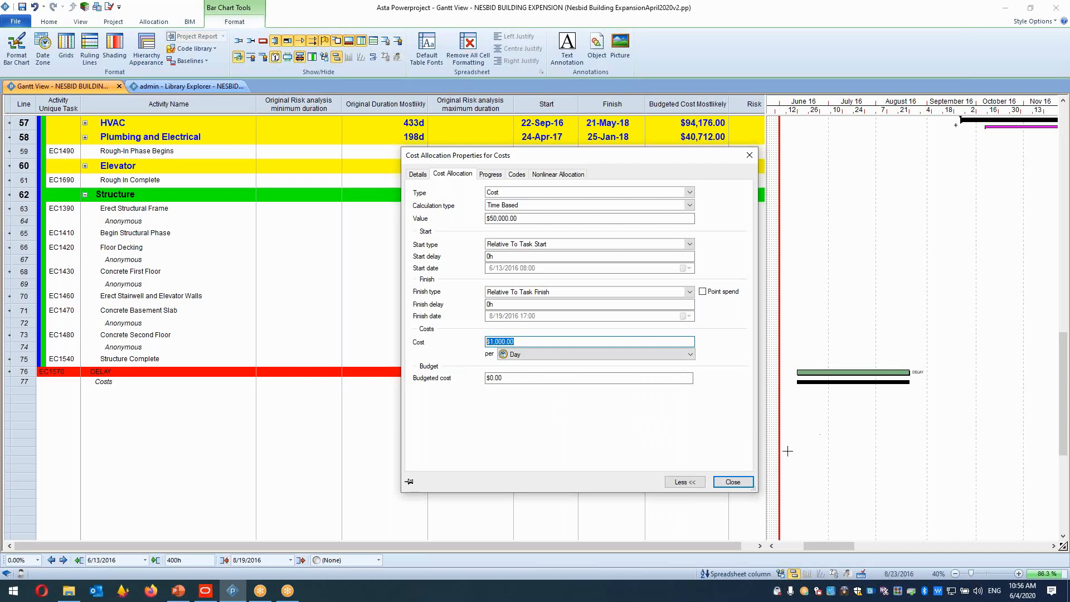
pyautogui.click(734, 483)
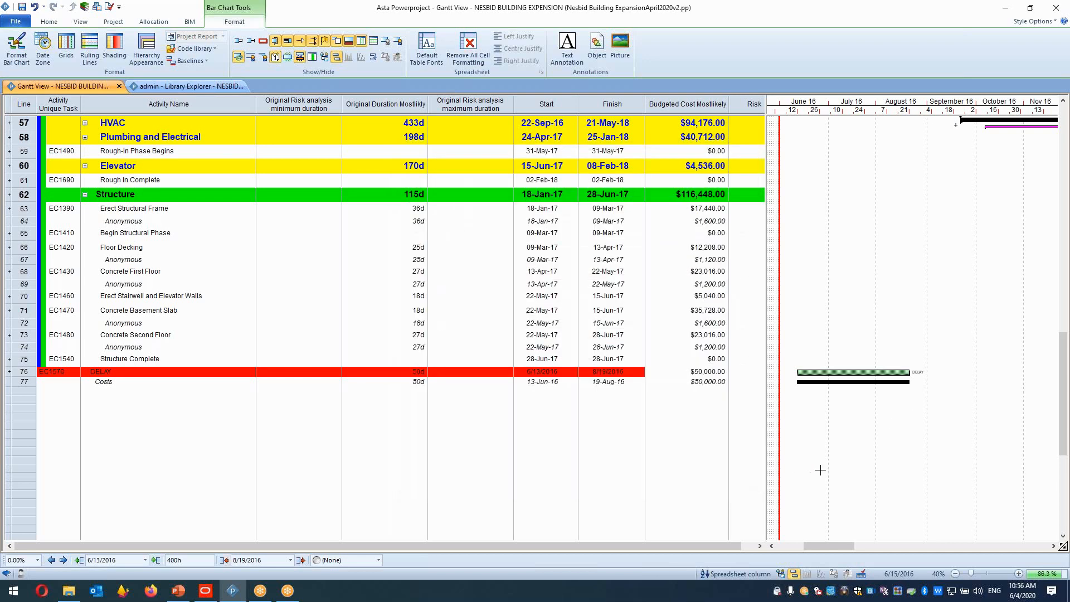
# Shorten the DELAY bar to about 30 days.
pyautogui.click(417, 373)
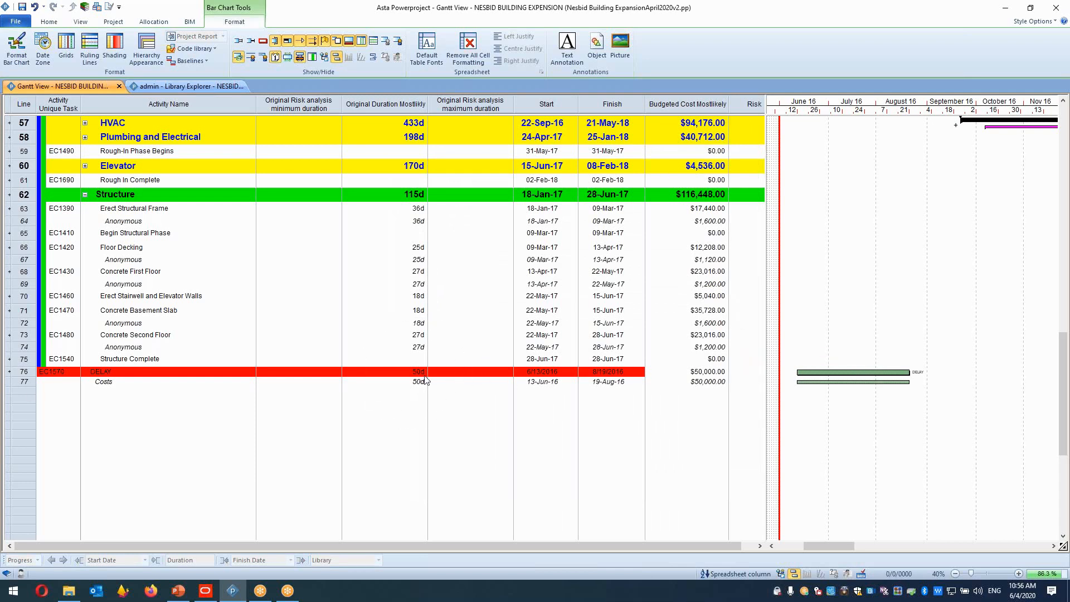
pyautogui.click(679, 372)
pyautogui.click(679, 390)
pyautogui.click(690, 371)
pyautogui.click(691, 372)
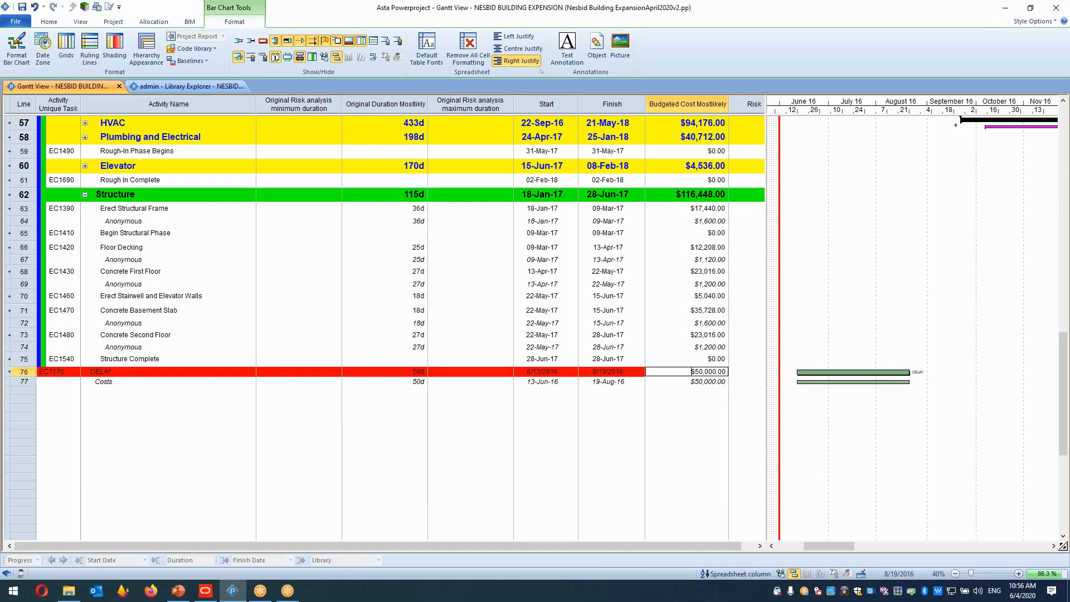
pyautogui.moveTo(910, 372); pyautogui.dragTo(865, 372)
pyautogui.click(389, 372)
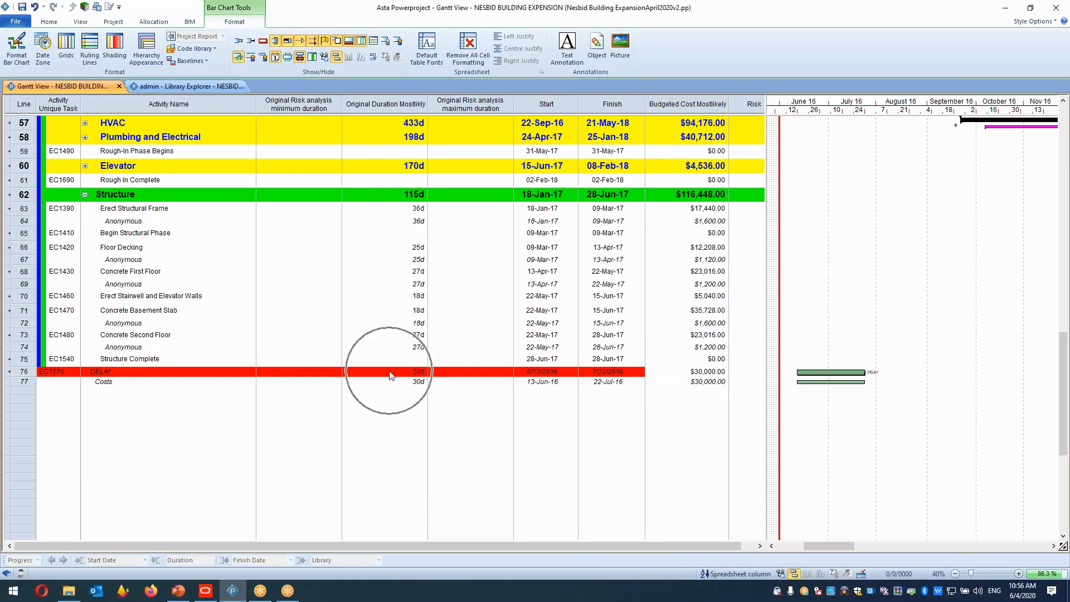
# Lengthen the DELAY bar to about 100 days.
pyautogui.click(691, 372)
pyautogui.moveTo(865, 372); pyautogui.dragTo(1021, 373)
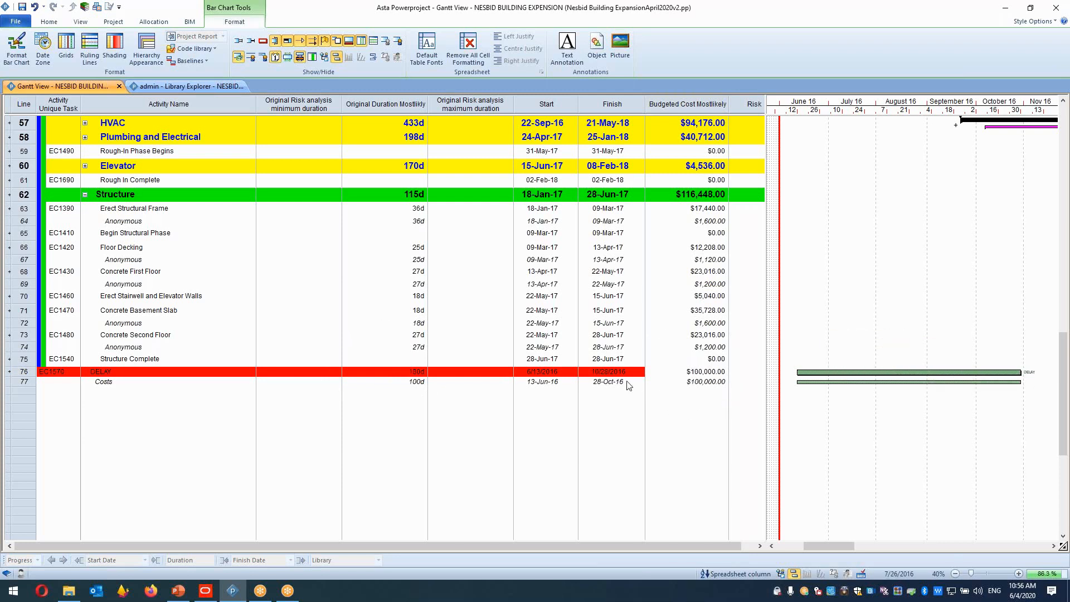
pyautogui.click(717, 372)
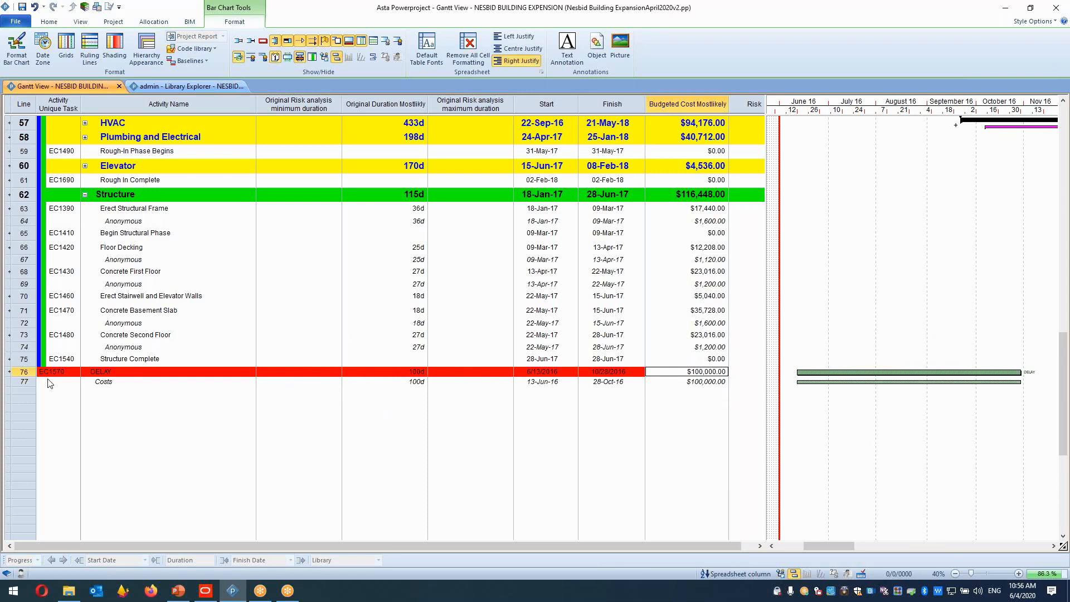
pyautogui.click(21, 372)
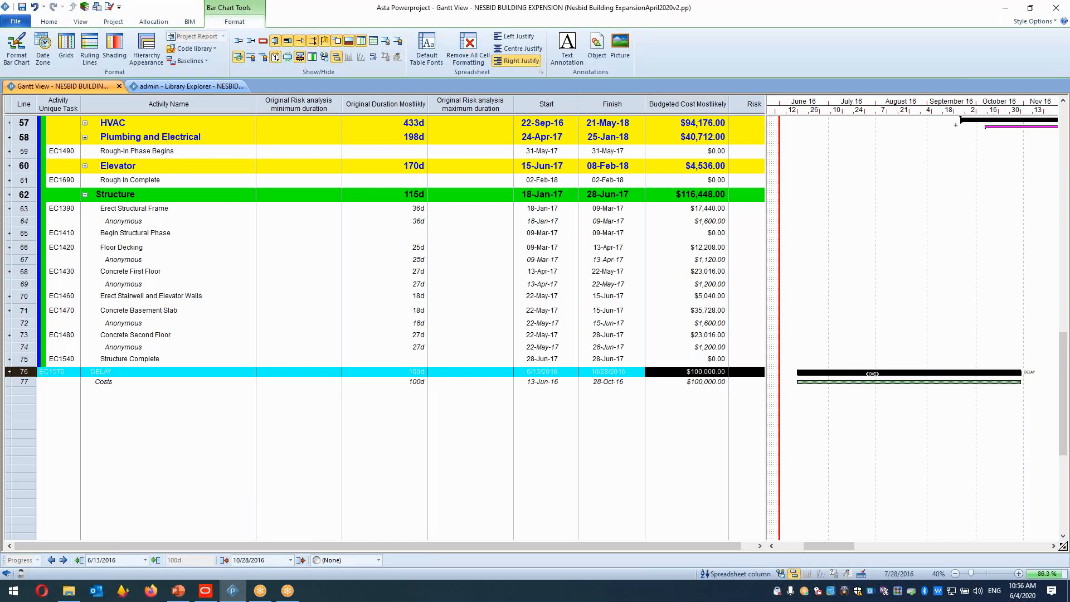
pyautogui.click(419, 382)
pyautogui.click(843, 378)
pyautogui.click(843, 382)
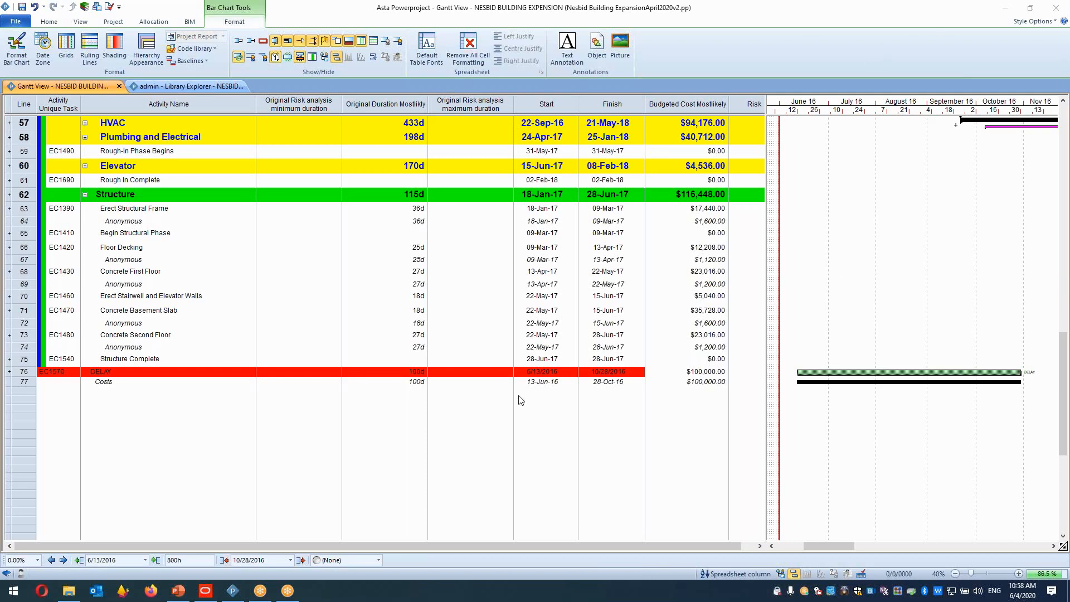
# Draw a new task bar below the Costs row and name it OILPARICE.
pyautogui.moveTo(803, 392); pyautogui.dragTo(867, 393)
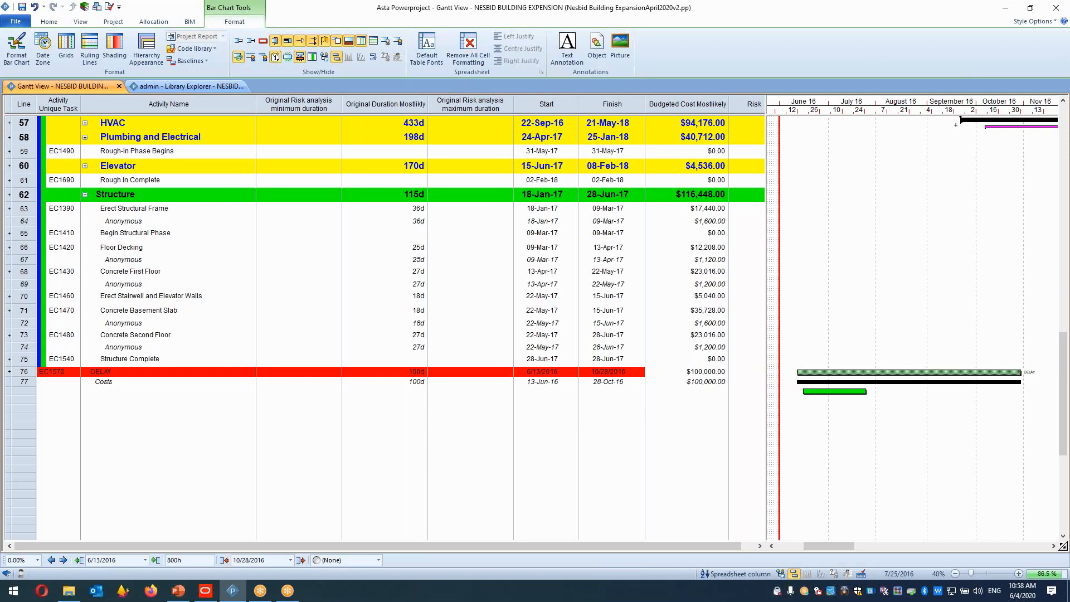
pyautogui.click(144, 382)
pyautogui.click(299, 466)
pyautogui.click(143, 401)
pyautogui.click(132, 394)
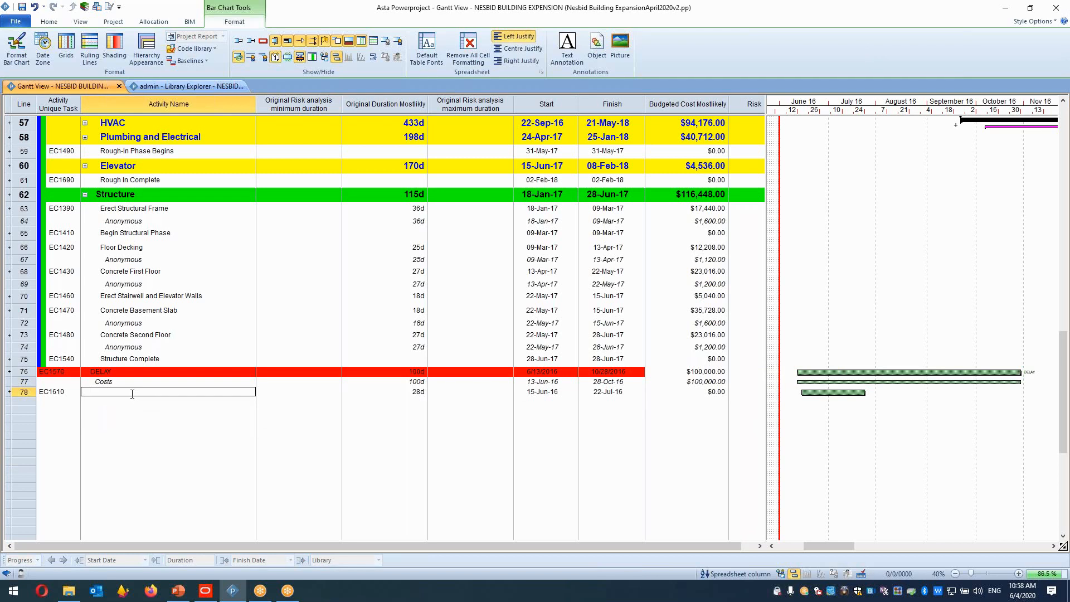
pyautogui.write('OILPARICE')
pyautogui.press('Return')
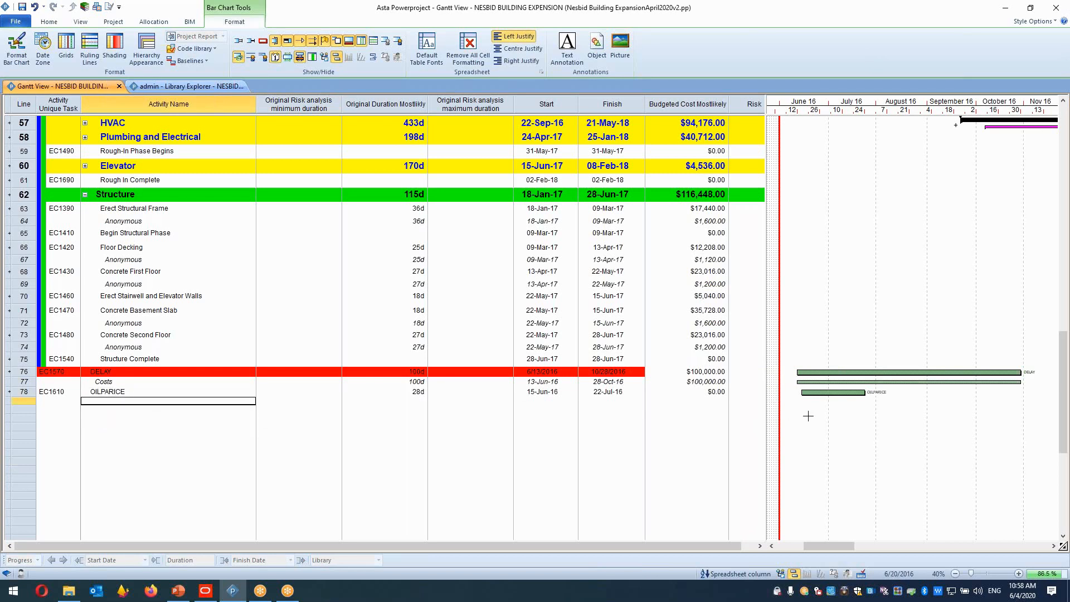
# Draw another task bar below OILPARICE and name it SAFE.
pyautogui.moveTo(806, 402); pyautogui.dragTo(868, 402)
pyautogui.click(119, 401)
pyautogui.write('SAFE')
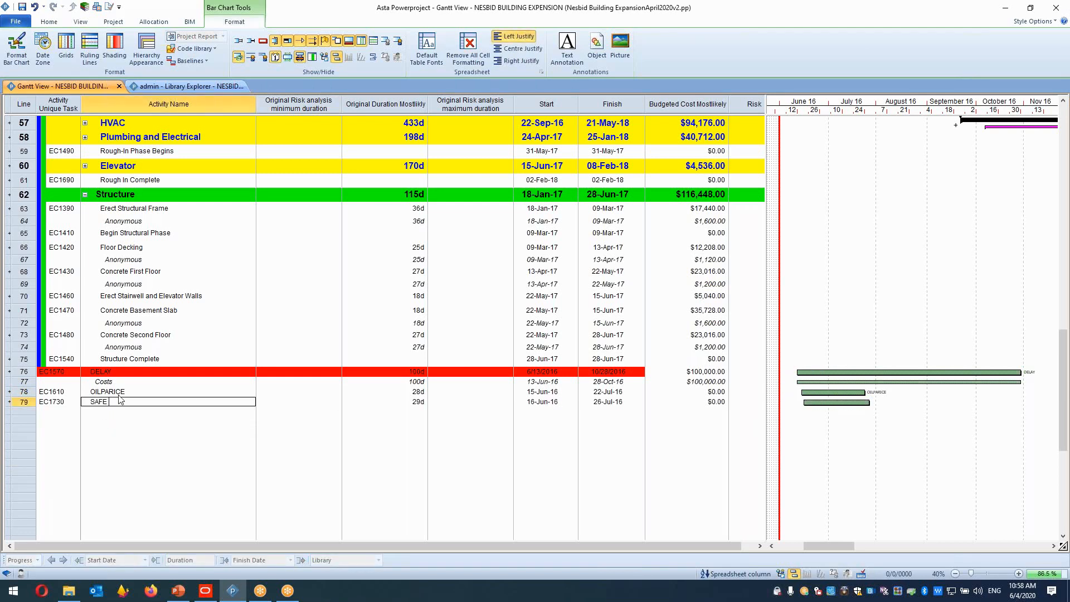
pyautogui.write('TY')
# Rename the SAFE task to SAFETY.
pyautogui.press('Return')
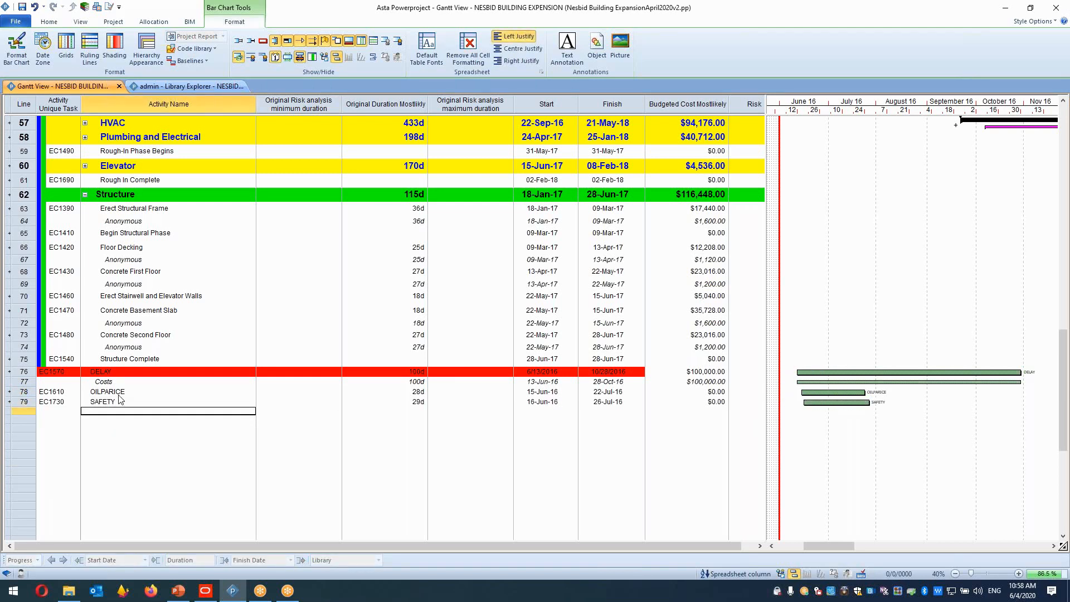
pyautogui.moveTo(27, 381); pyautogui.dragTo(27, 400)
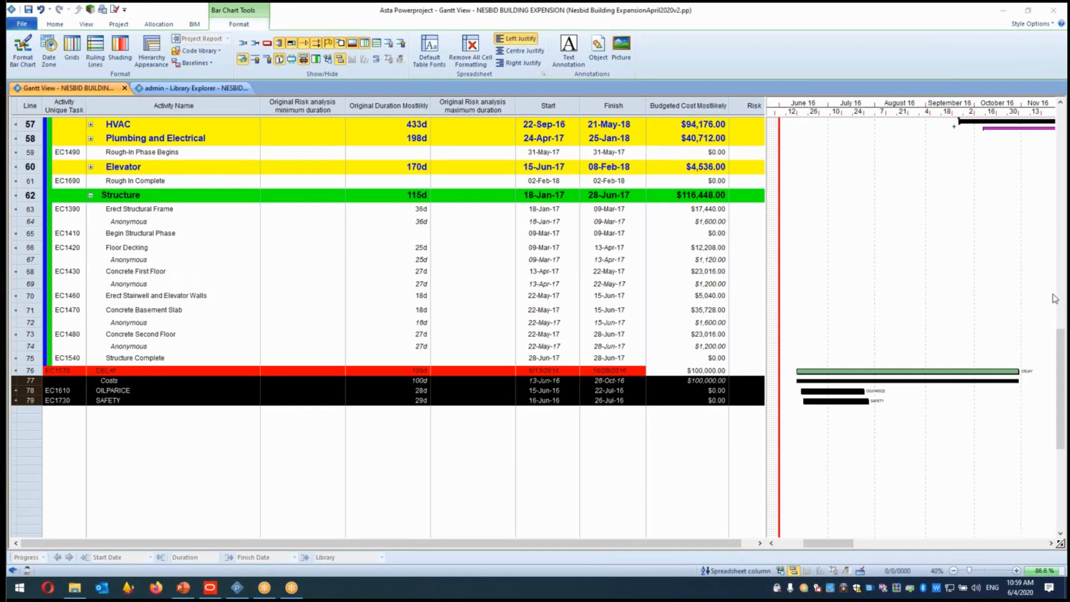
# Create a new baseline named P1% in the Baseline/What If Manager and close the manager.
pyautogui.click(118, 24)
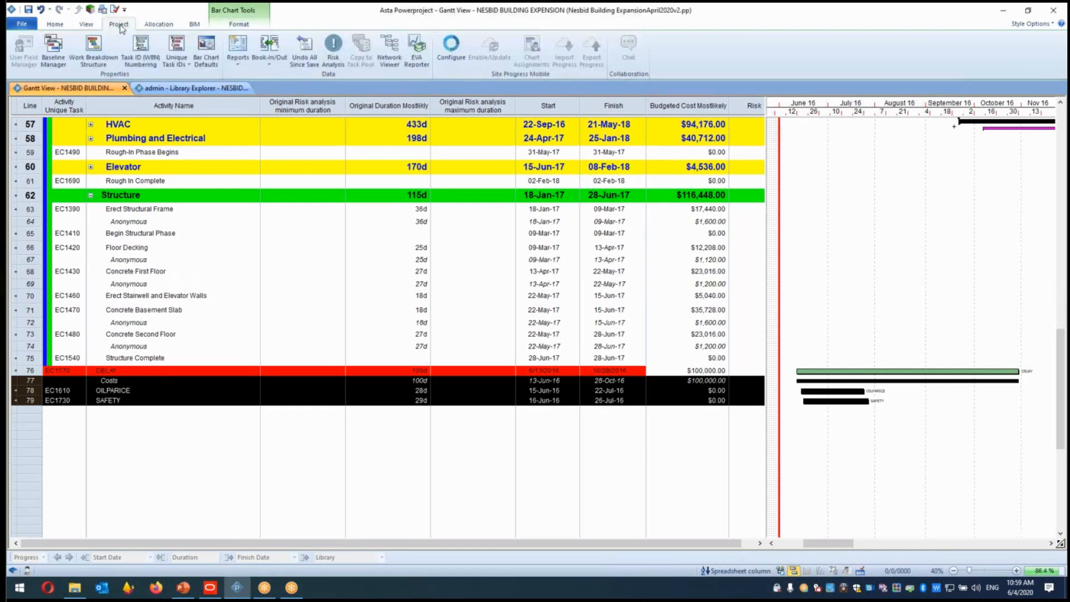
pyautogui.click(54, 56)
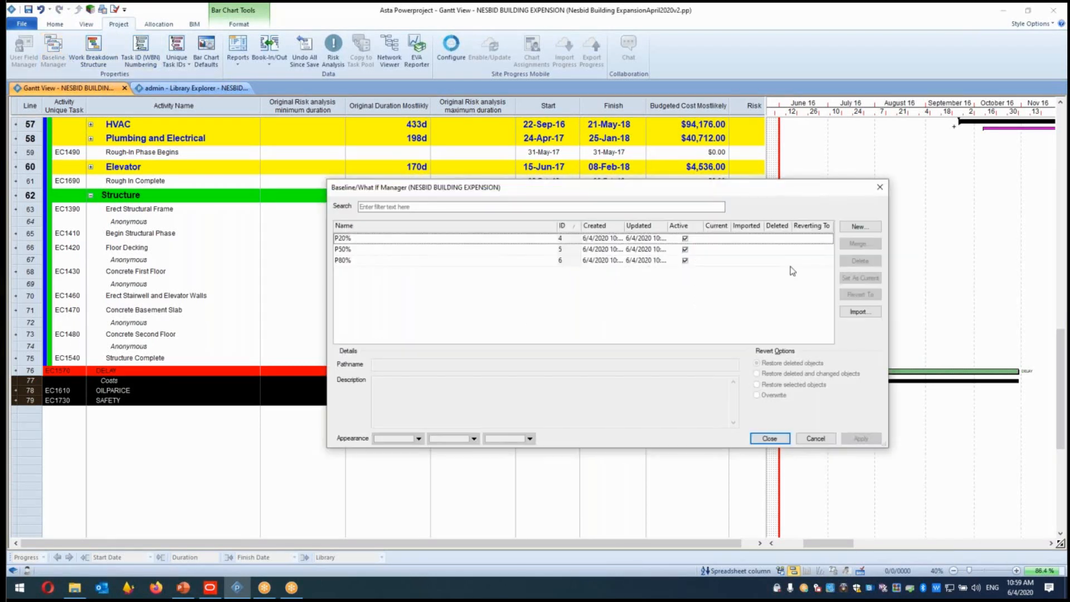
pyautogui.click(846, 228)
pyautogui.write('P1%')
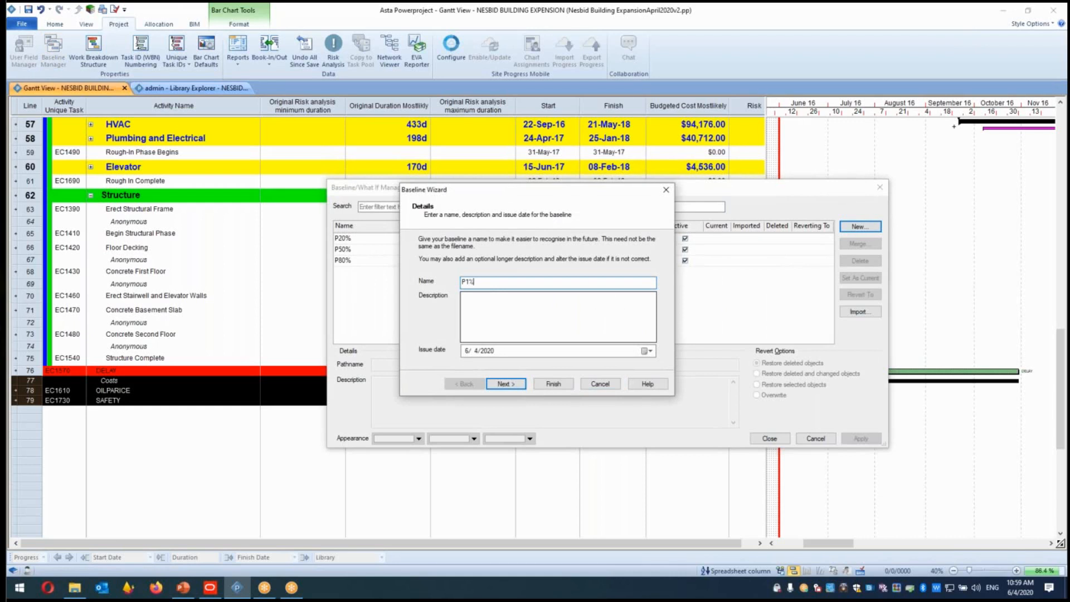
pyautogui.click(539, 386)
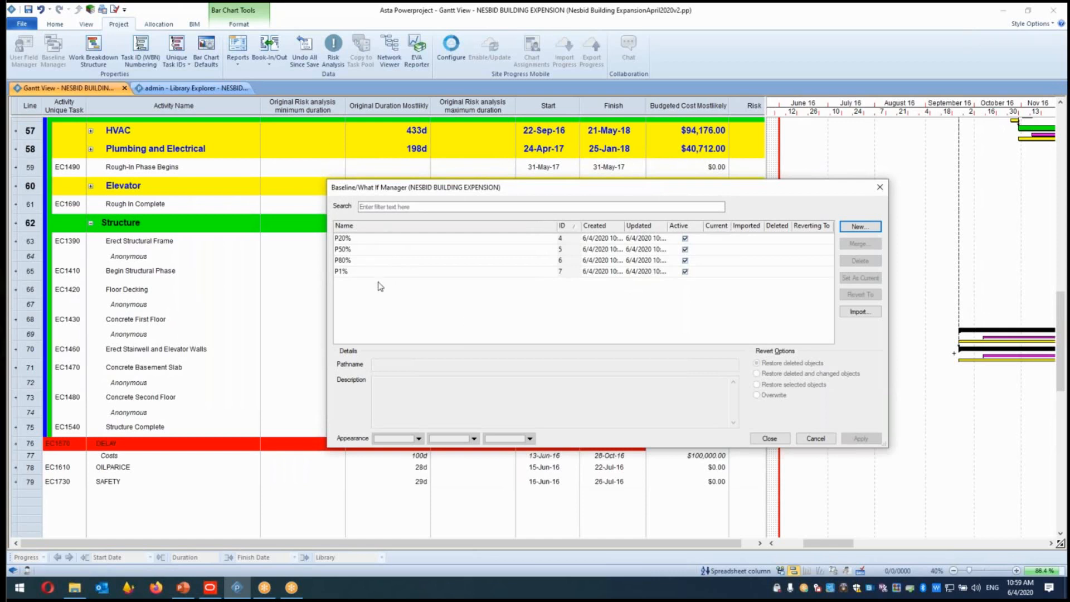
pyautogui.moveTo(733, 187); pyautogui.dragTo(464, 181)
pyautogui.click(784, 216)
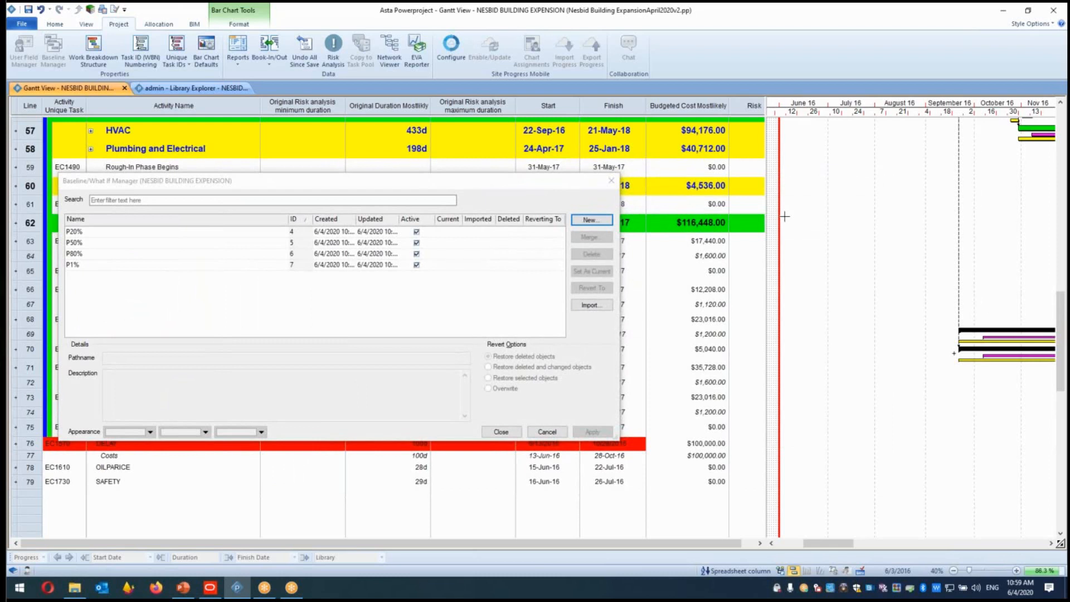
pyautogui.click(609, 187)
pyautogui.click(607, 184)
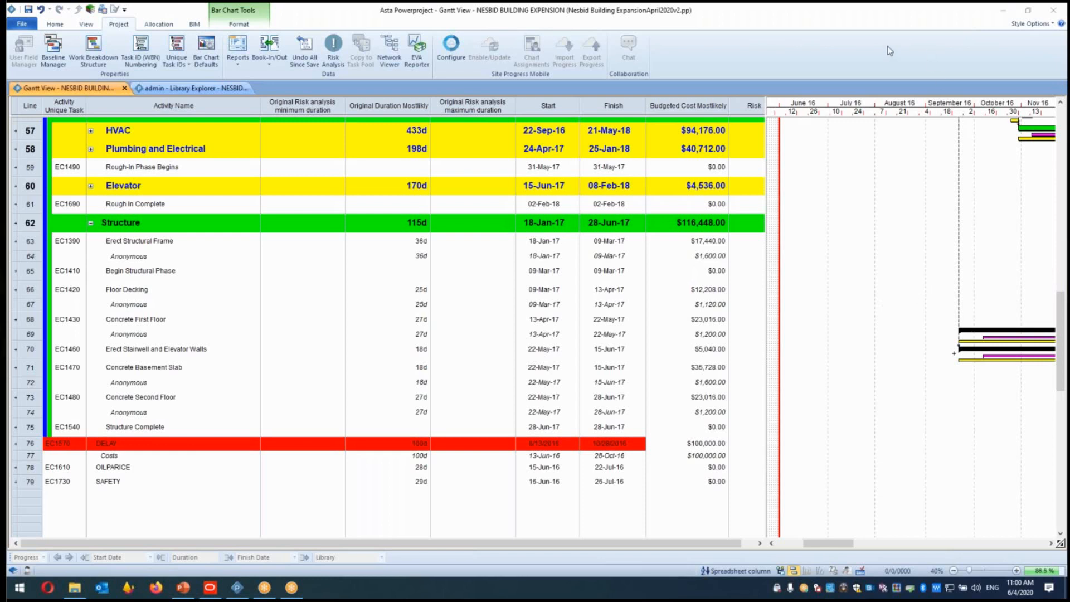
# Apply a Work between constraint flag to the DELAY task bar.
pyautogui.moveTo(828, 543)
pyautogui.mouseDown()
pyautogui.moveTo(865, 543)
pyautogui.moveTo(838, 547)
pyautogui.mouseUp()
pyautogui.scroll(-7, 874, 546)
pyautogui.click(898, 344)
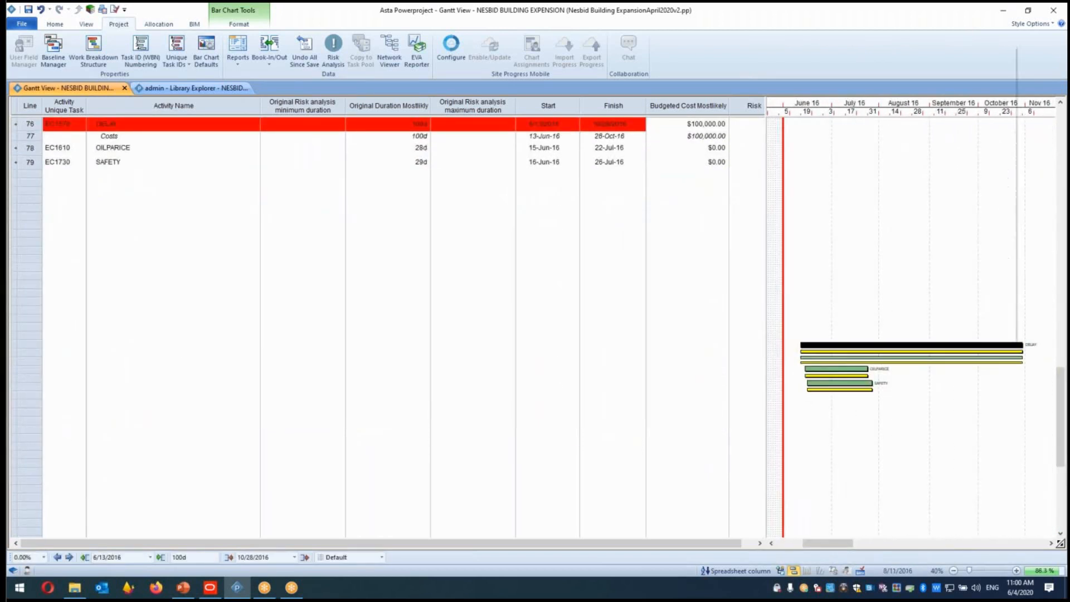
pyautogui.rightClick(898, 344)
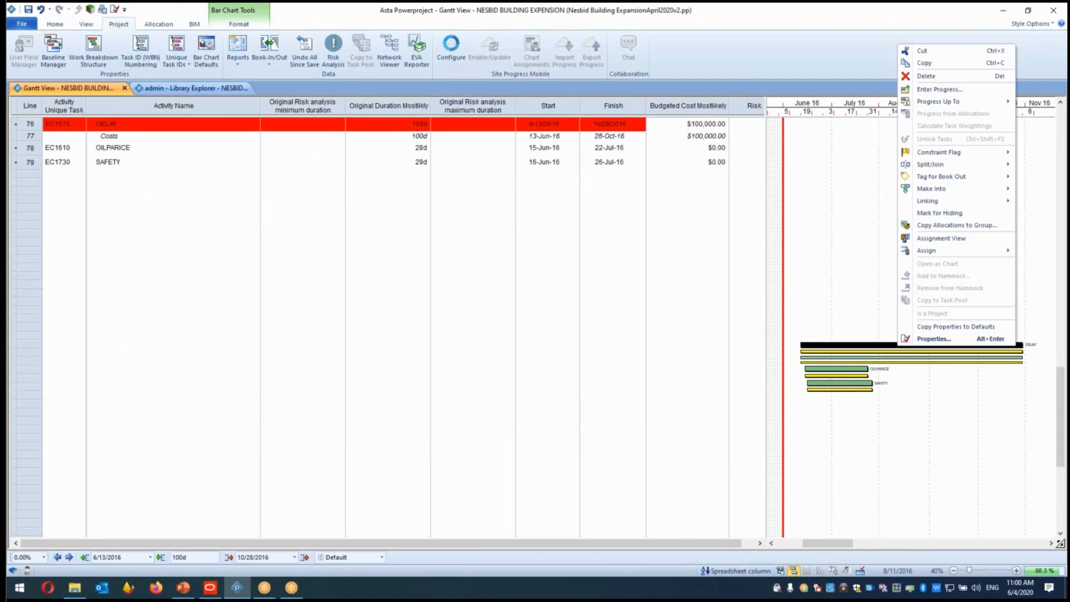
pyautogui.moveTo(990, 158)
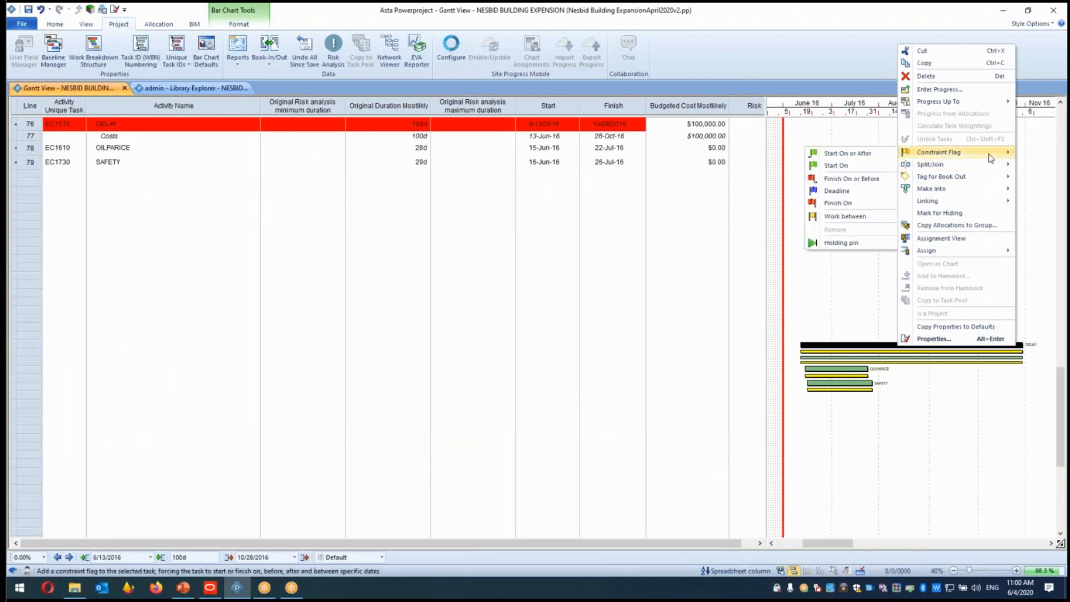
pyautogui.click(857, 217)
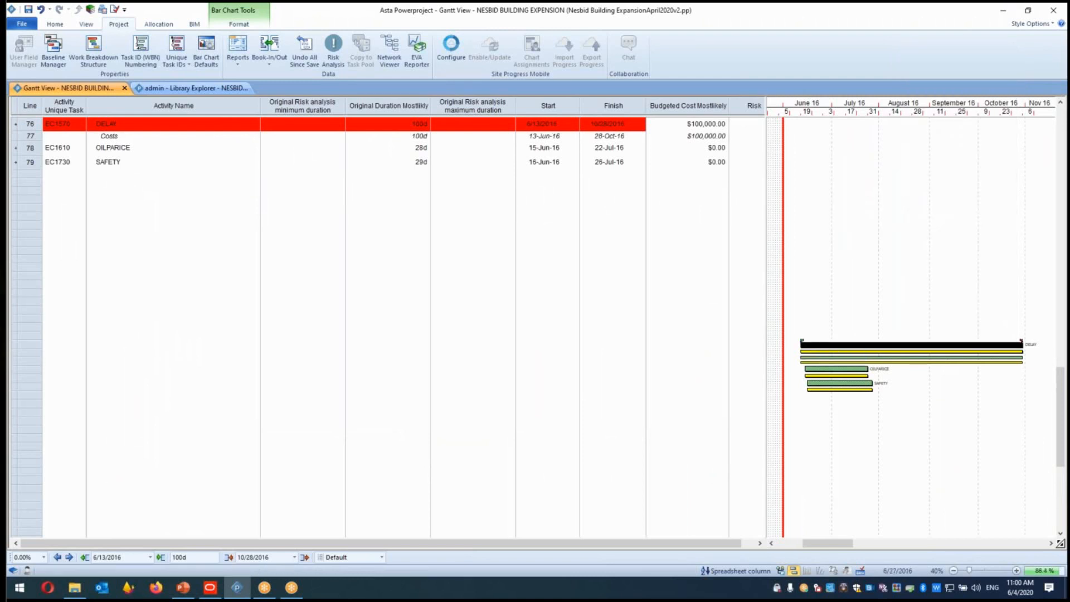
pyautogui.click(1016, 571)
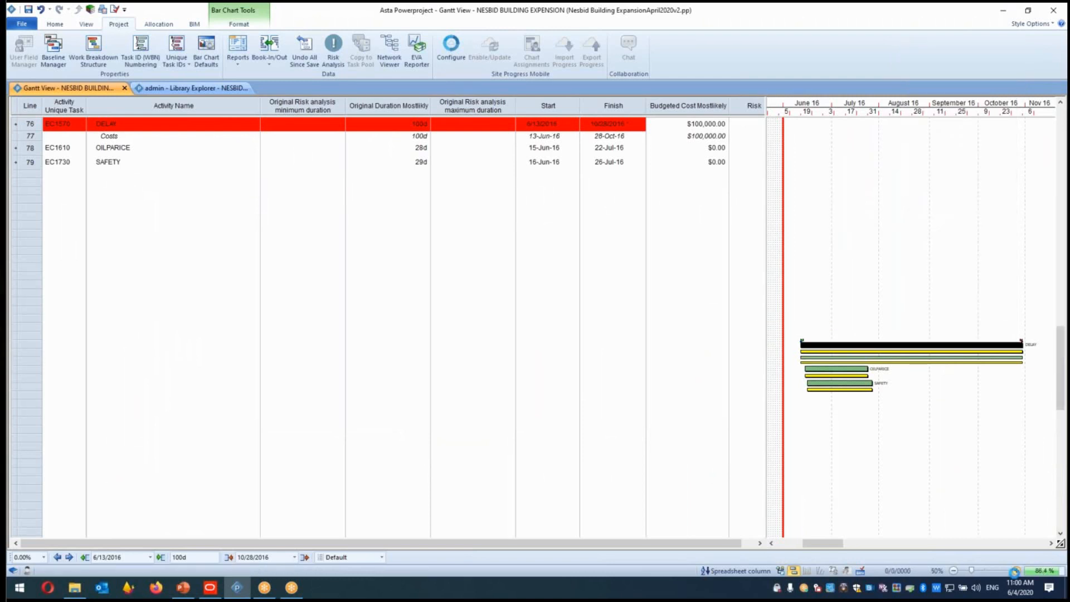
pyautogui.click(1016, 571)
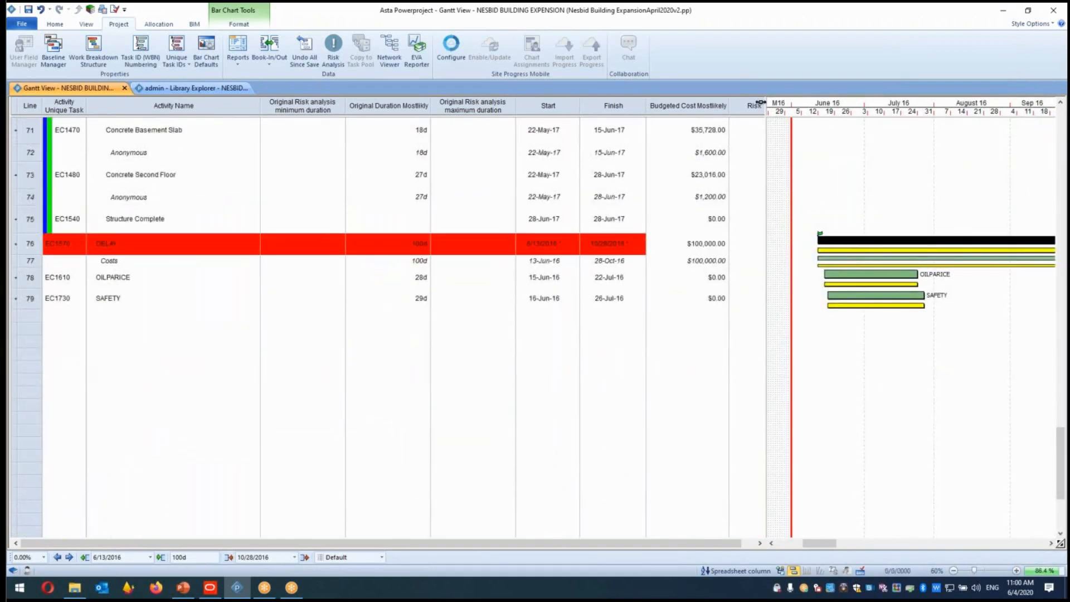
pyautogui.moveTo(765, 102); pyautogui.dragTo(448, 103)
pyautogui.moveTo(503, 233)
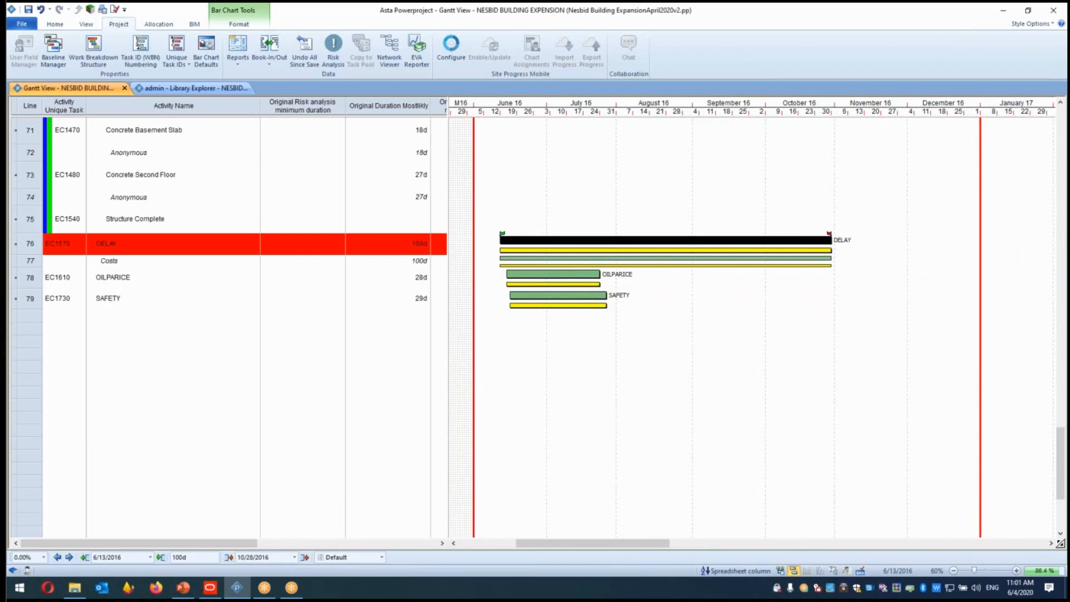
pyautogui.click(756, 241)
pyautogui.rightClick(757, 241)
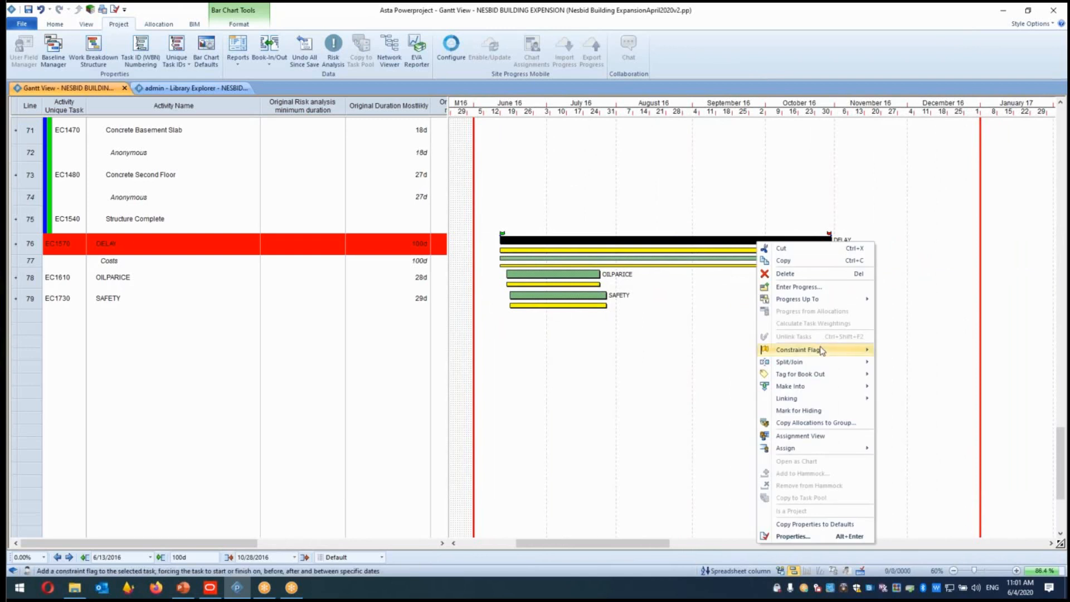
pyautogui.moveTo(828, 356)
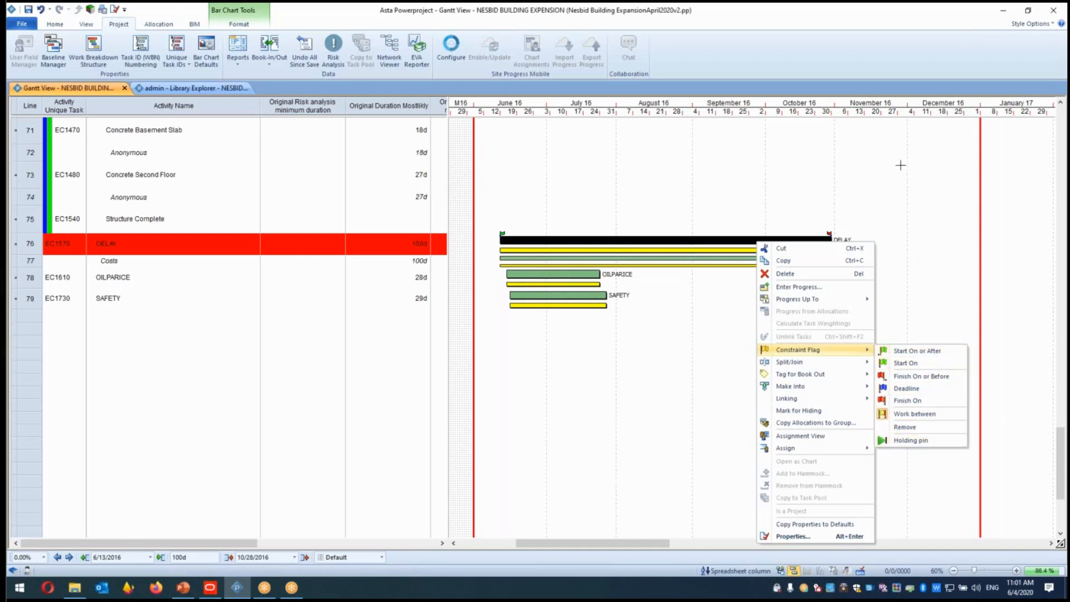
pyautogui.click(913, 189)
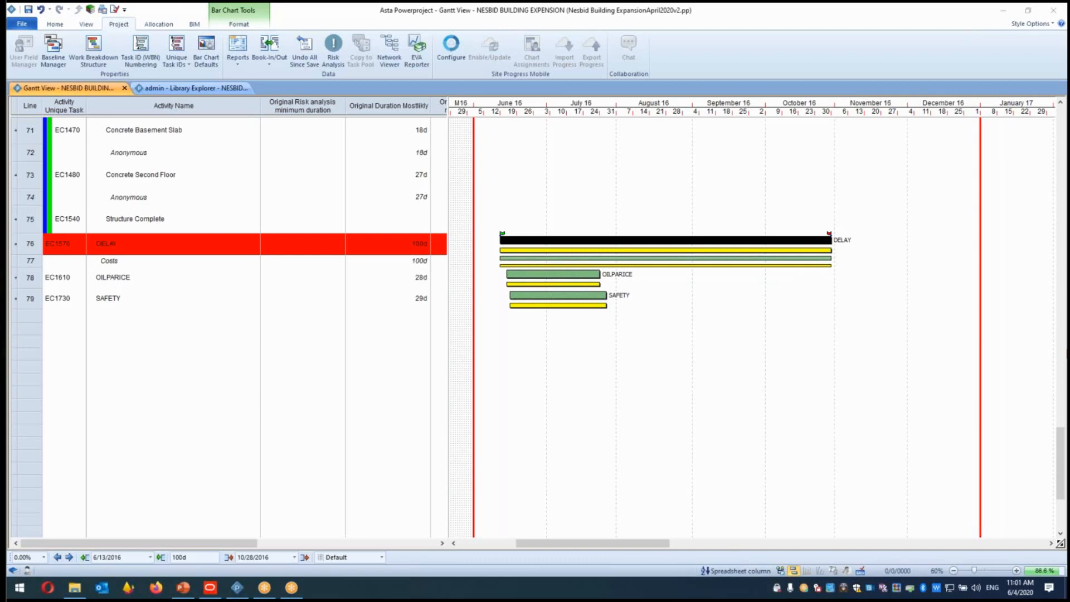
# Review the Risk column entries for the top-level tasks of the schedule.
pyautogui.moveTo(447, 106); pyautogui.dragTo(753, 141)
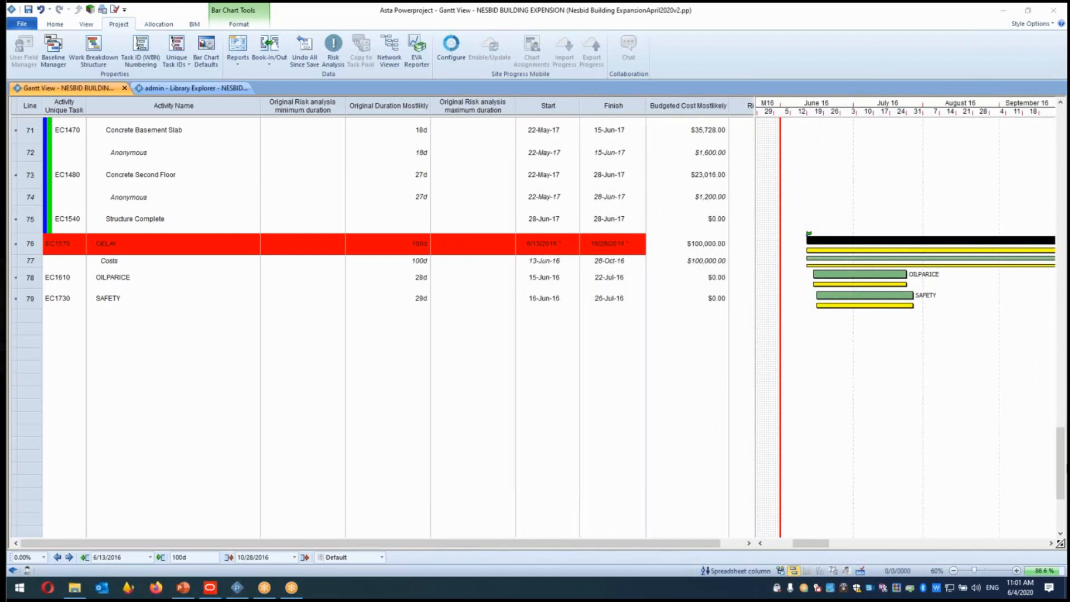
pyautogui.click(1063, 467)
pyautogui.moveTo(1063, 467); pyautogui.dragTo(1061, 140)
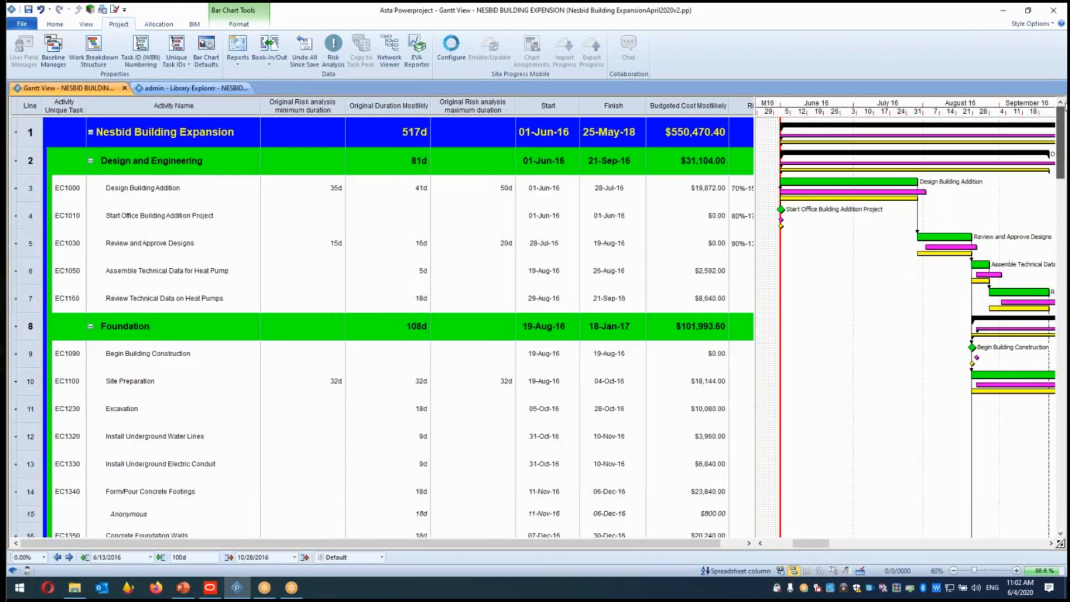
pyautogui.moveTo(752, 103); pyautogui.dragTo(849, 105)
pyautogui.click(754, 109)
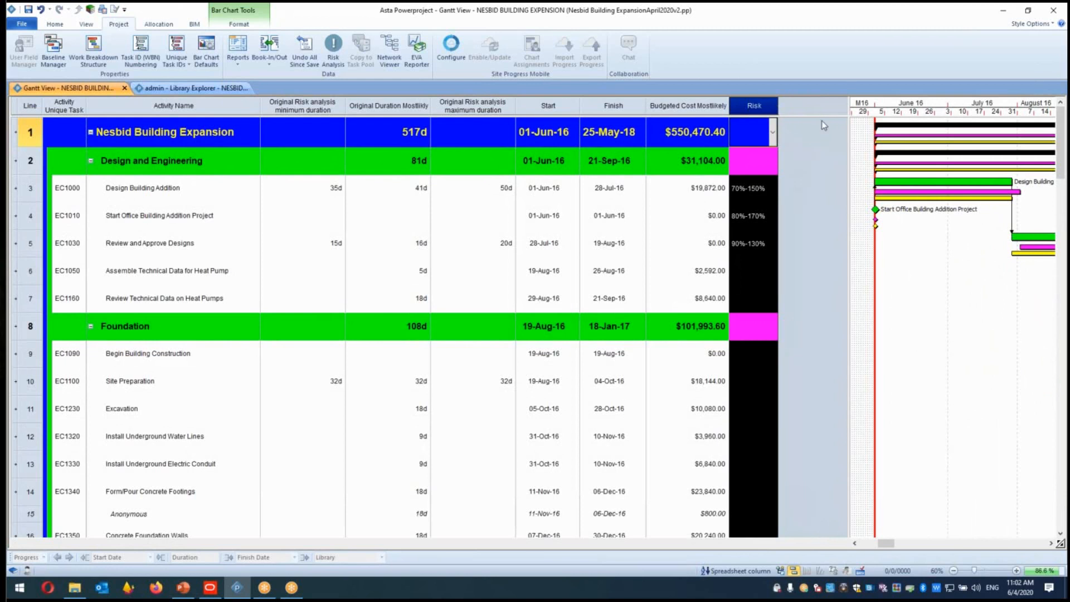
pyautogui.moveTo(848, 106); pyautogui.dragTo(993, 110)
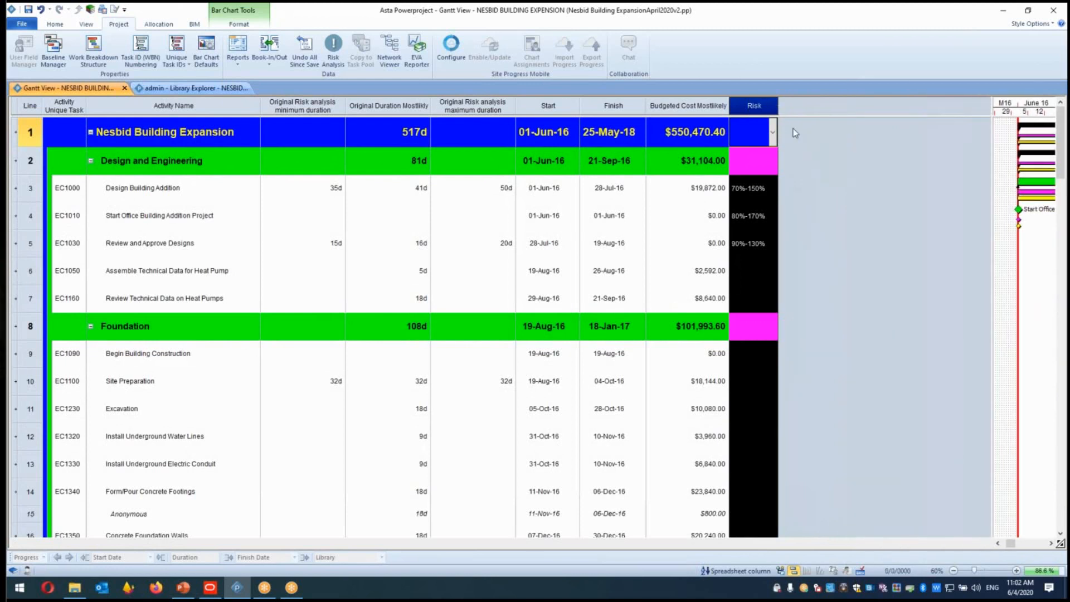
pyautogui.click(761, 106)
pyautogui.click(761, 107)
pyautogui.click(797, 109)
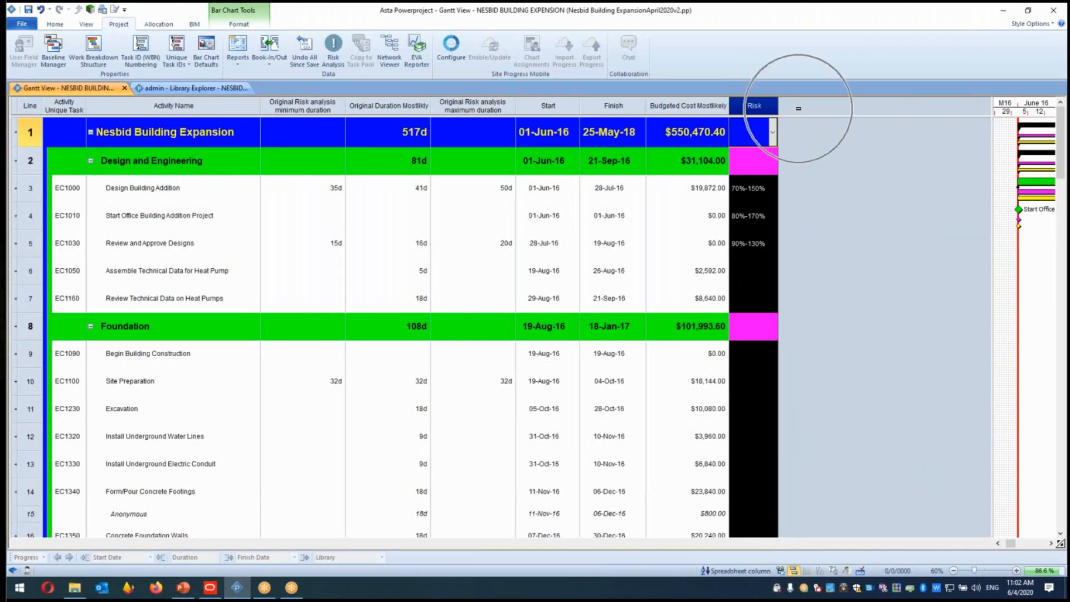
pyautogui.click(798, 109)
pyautogui.click(825, 109)
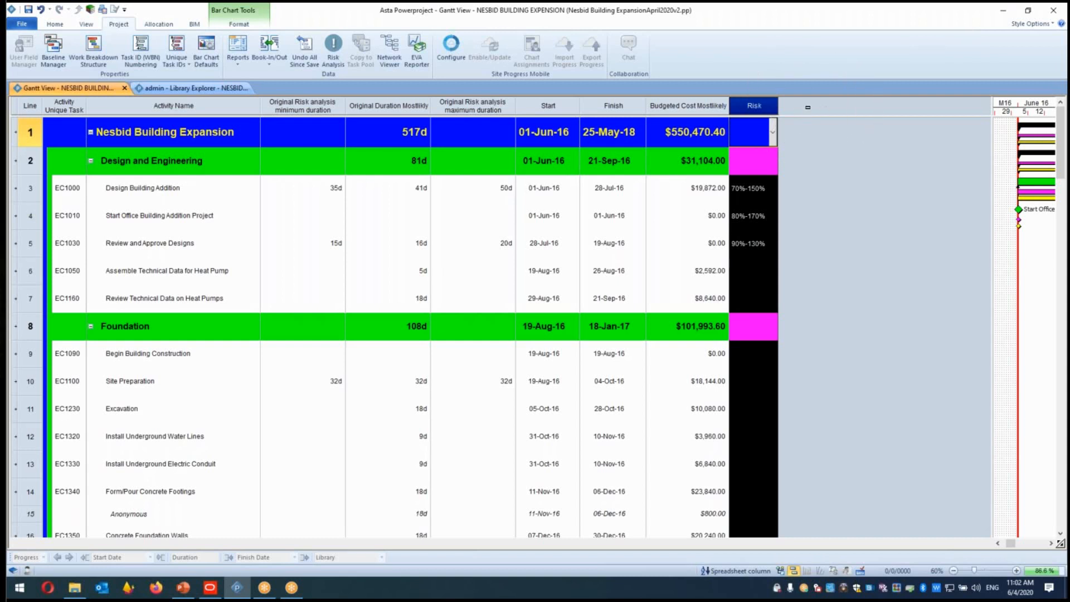
pyautogui.click(913, 112)
pyautogui.click(22, 24)
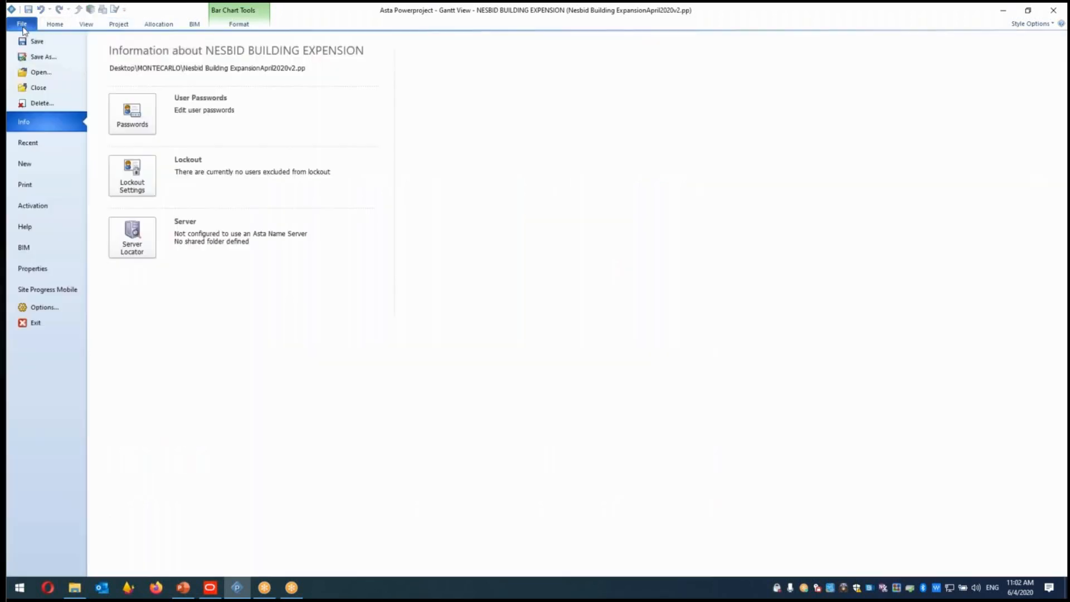
pyautogui.click(46, 74)
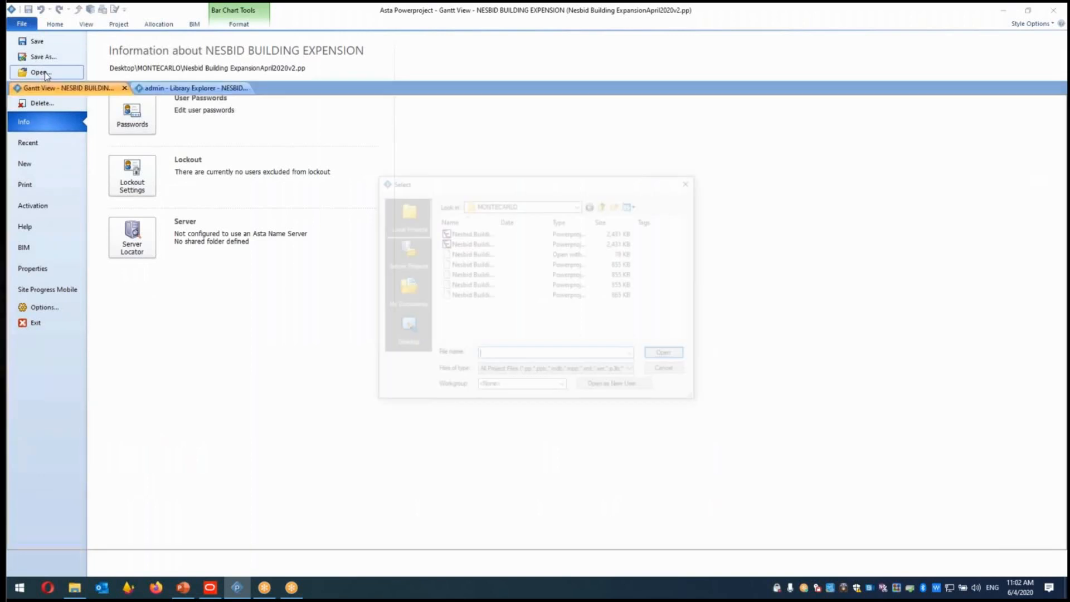
pyautogui.click(690, 181)
pyautogui.click(21, 24)
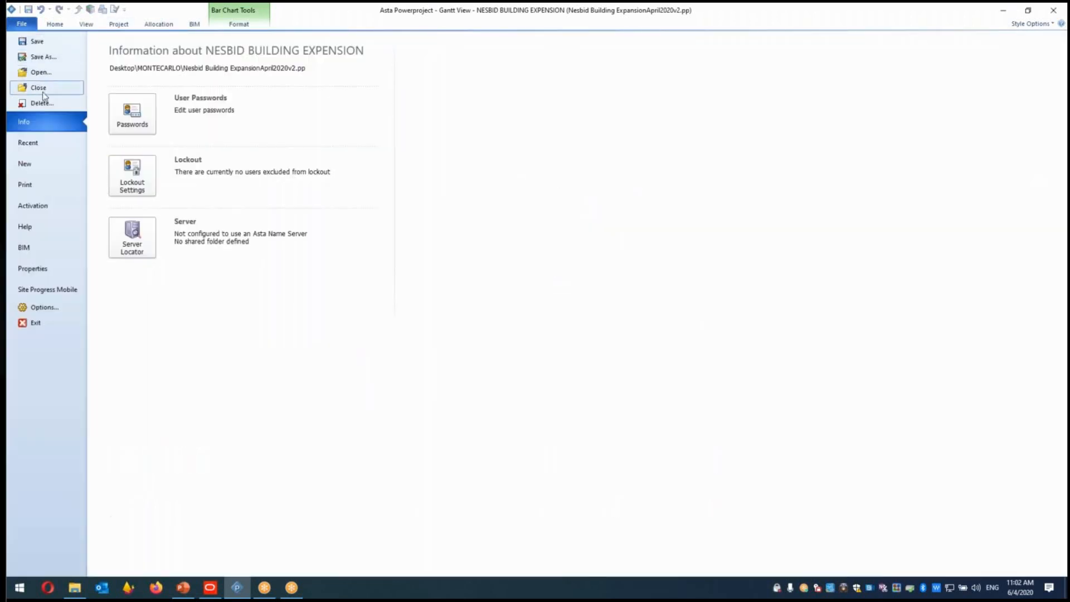
pyautogui.click(39, 163)
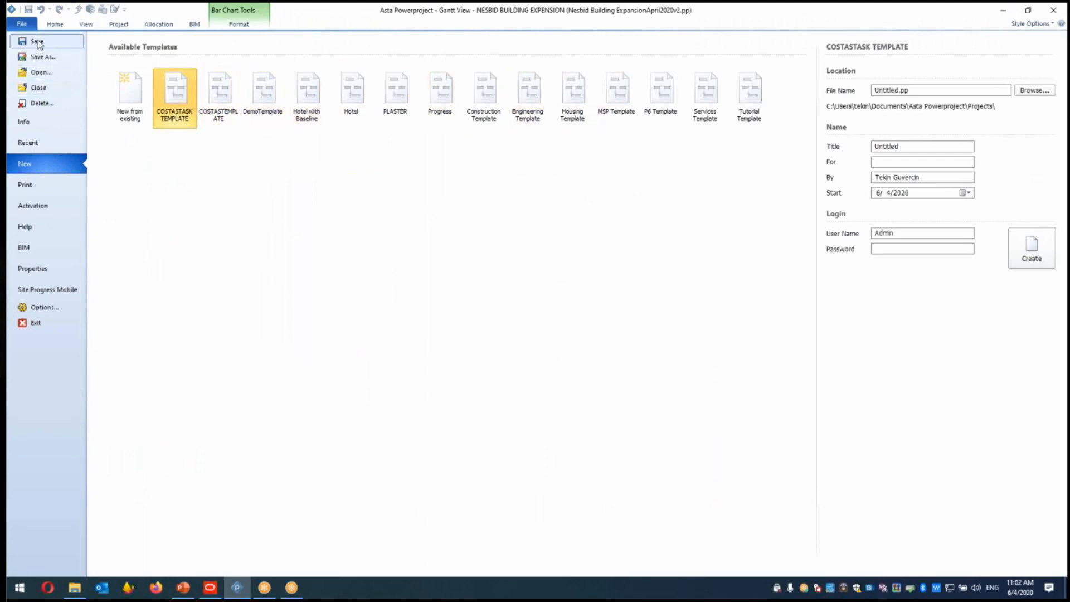
pyautogui.click(55, 24)
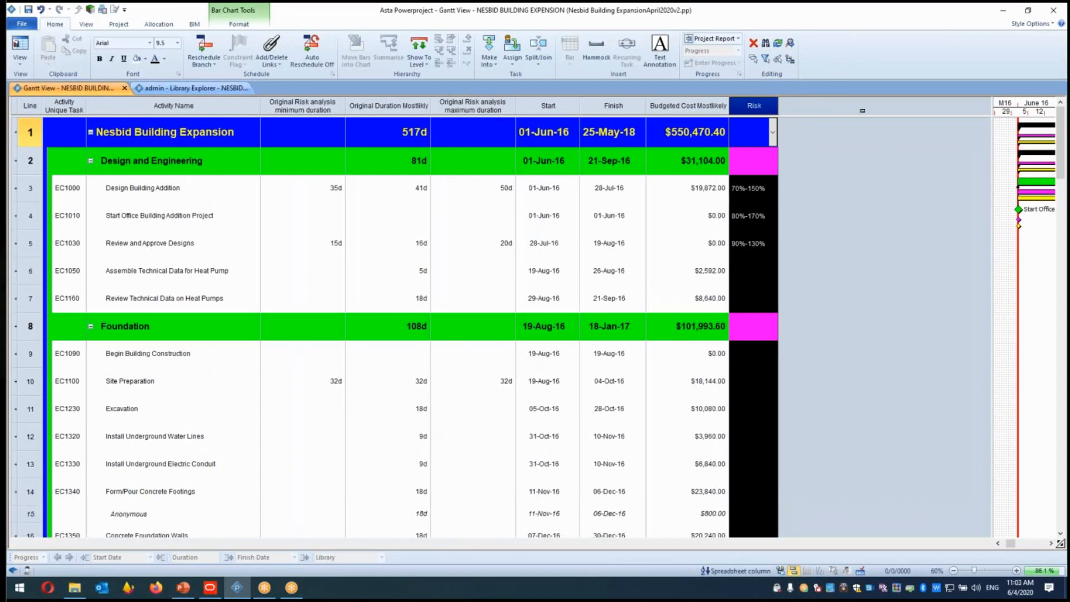
pyautogui.click(748, 189)
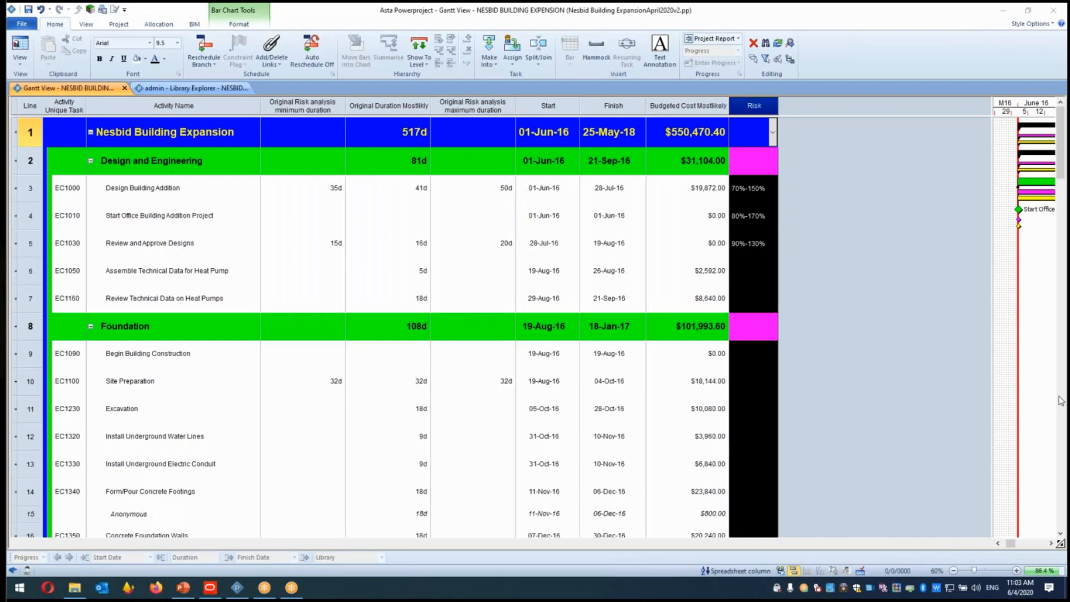
# Switch to PowerPoint and insert a new slide near the end of the presentation.
pyautogui.click(184, 588)
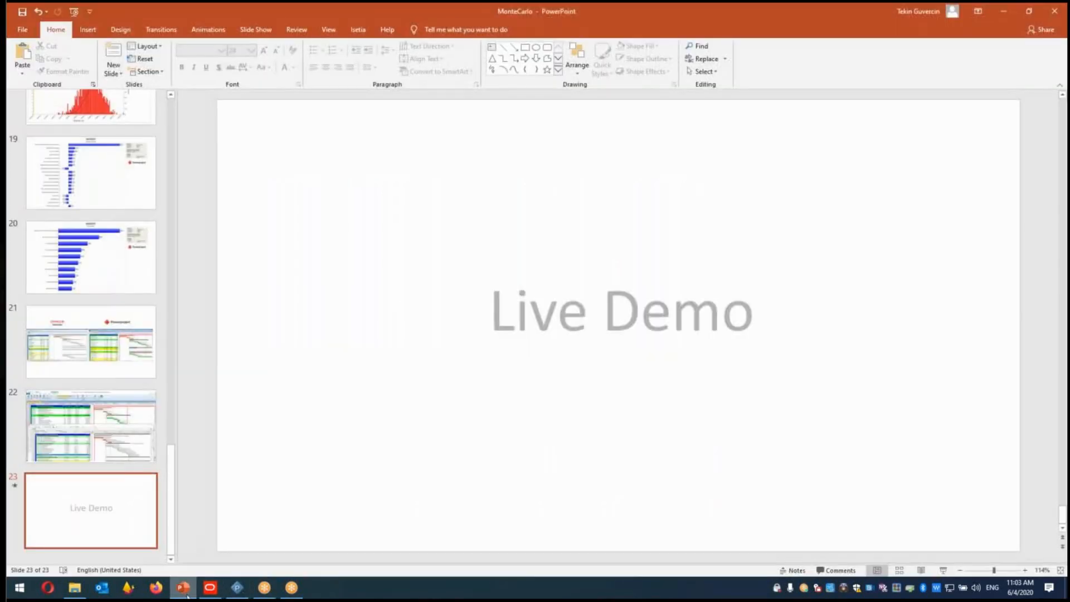
pyautogui.rightClick(117, 470)
pyautogui.click(148, 502)
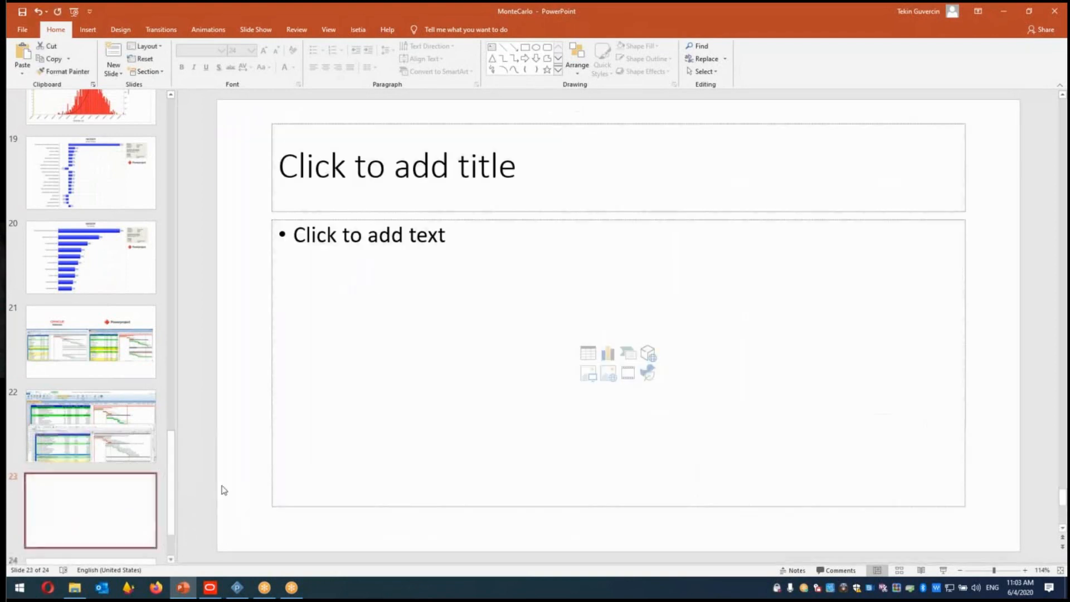
# Enter the contact e-mail address as a bullet in the new slide's content placeholder.
pyautogui.click(408, 249)
pyautogui.press('Return')
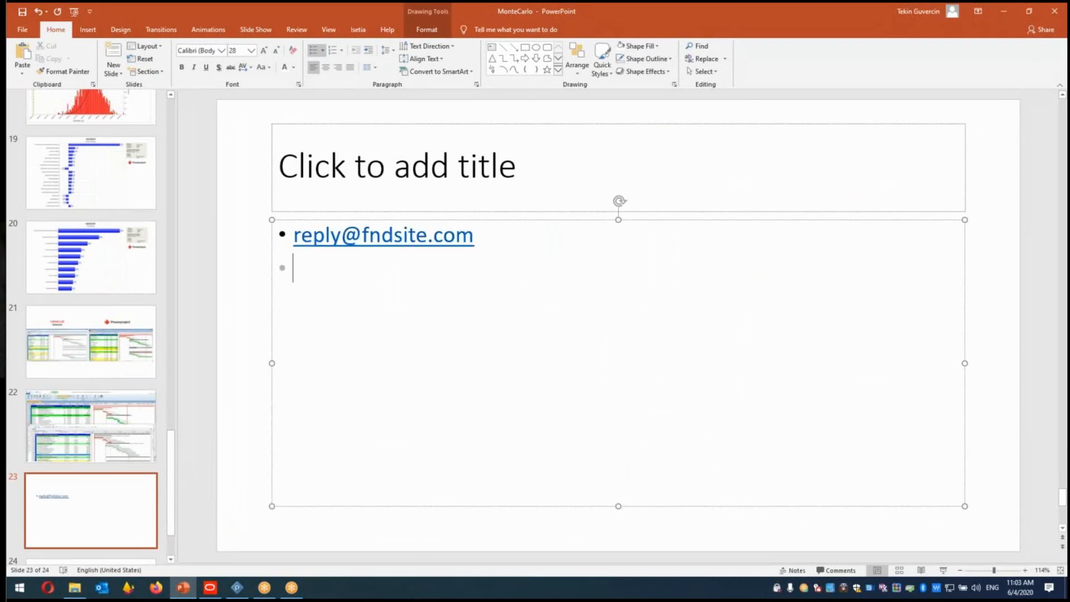
pyautogui.moveTo(317, 232); pyautogui.dragTo(334, 249)
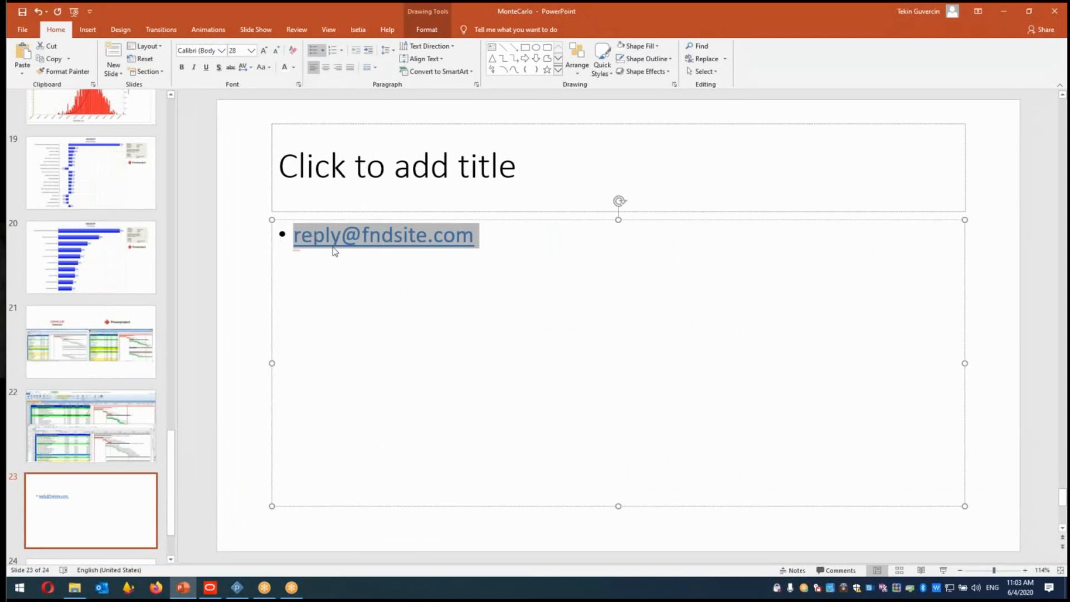
pyautogui.click(527, 237)
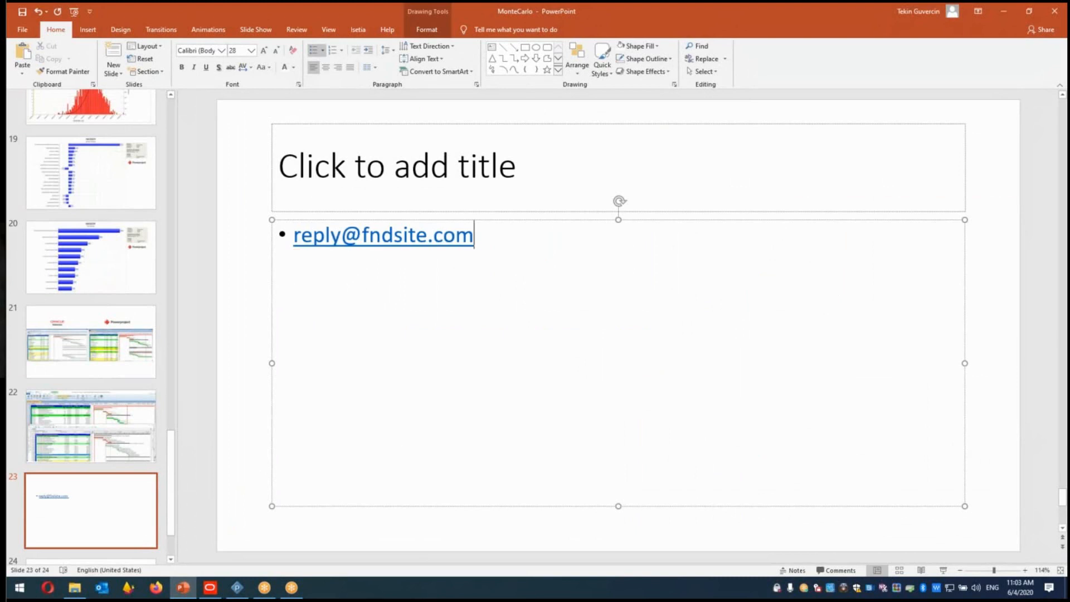